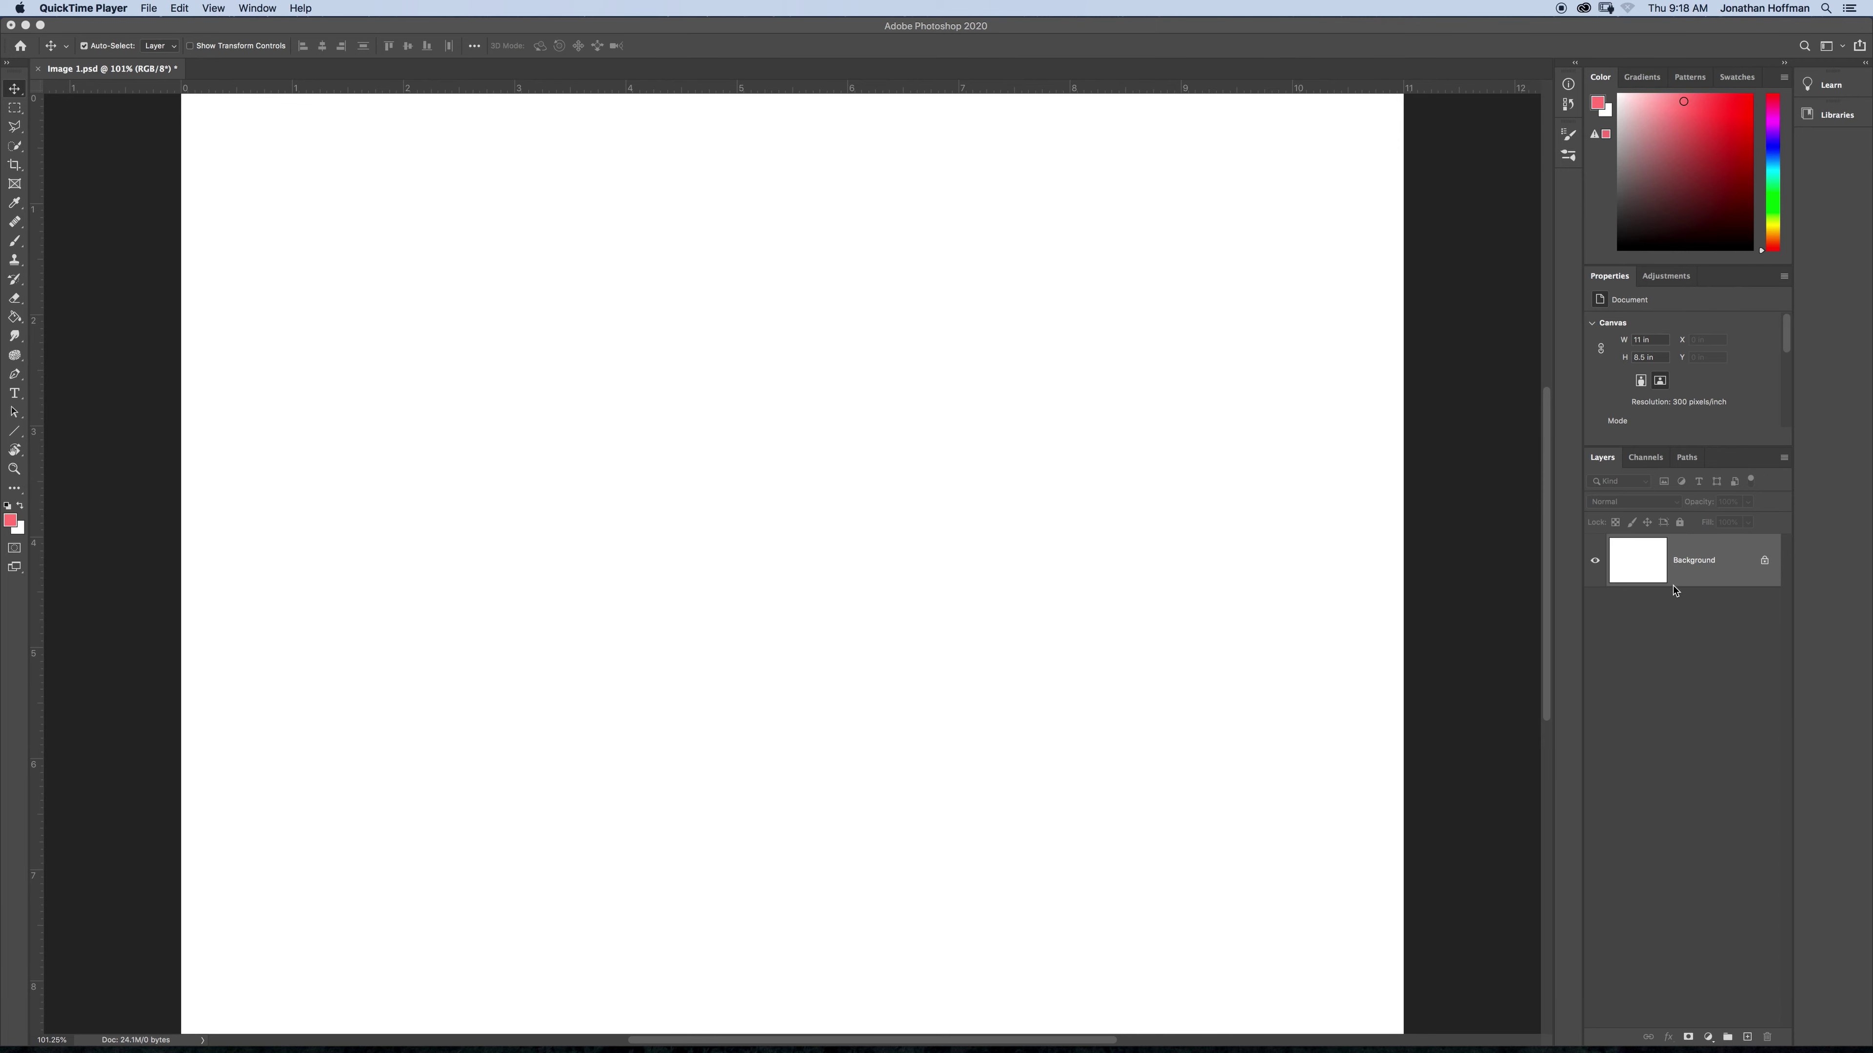
- Bring Photoshop forward and reset the panels to the Essentials (Default) workspace
{"action": "left_click", "coordinate": [258, 9]}
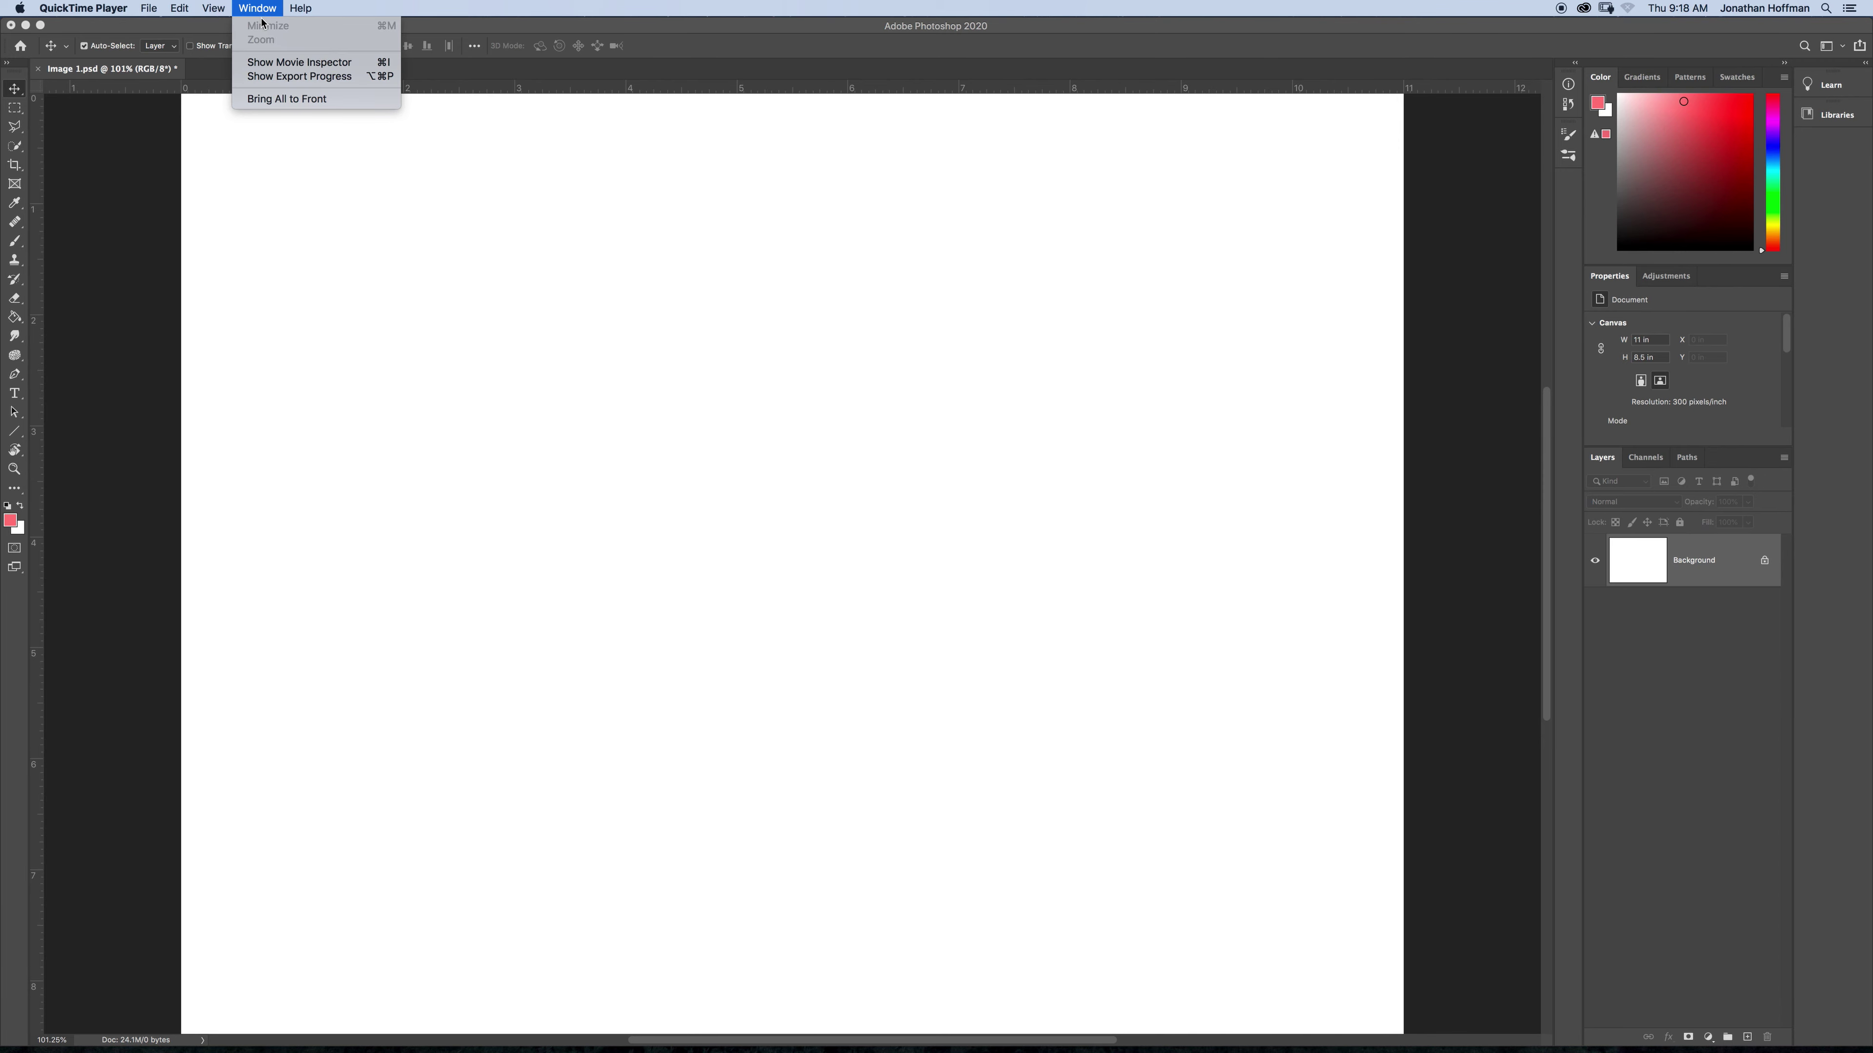
{"action": "left_click", "coordinate": [151, 142]}
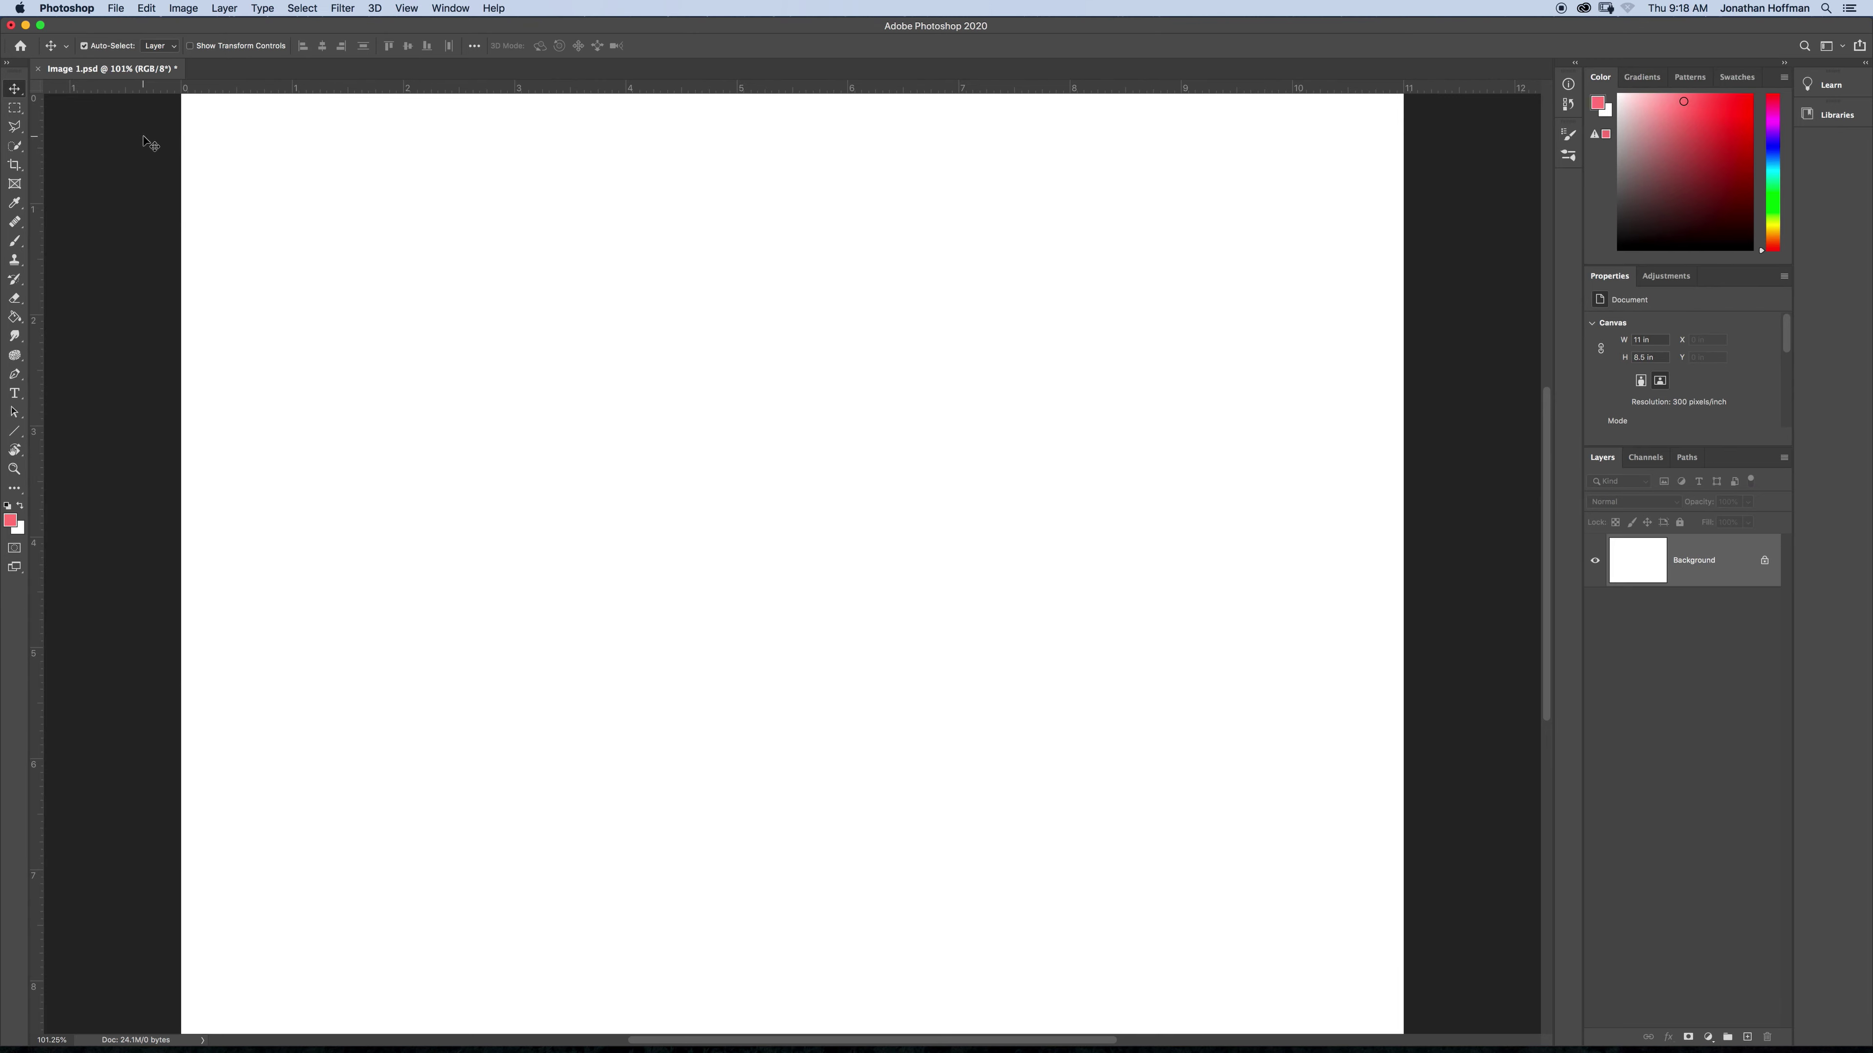
{"action": "left_click", "coordinate": [446, 9]}
{"action": "mouse_move", "coordinate": [472, 40]}
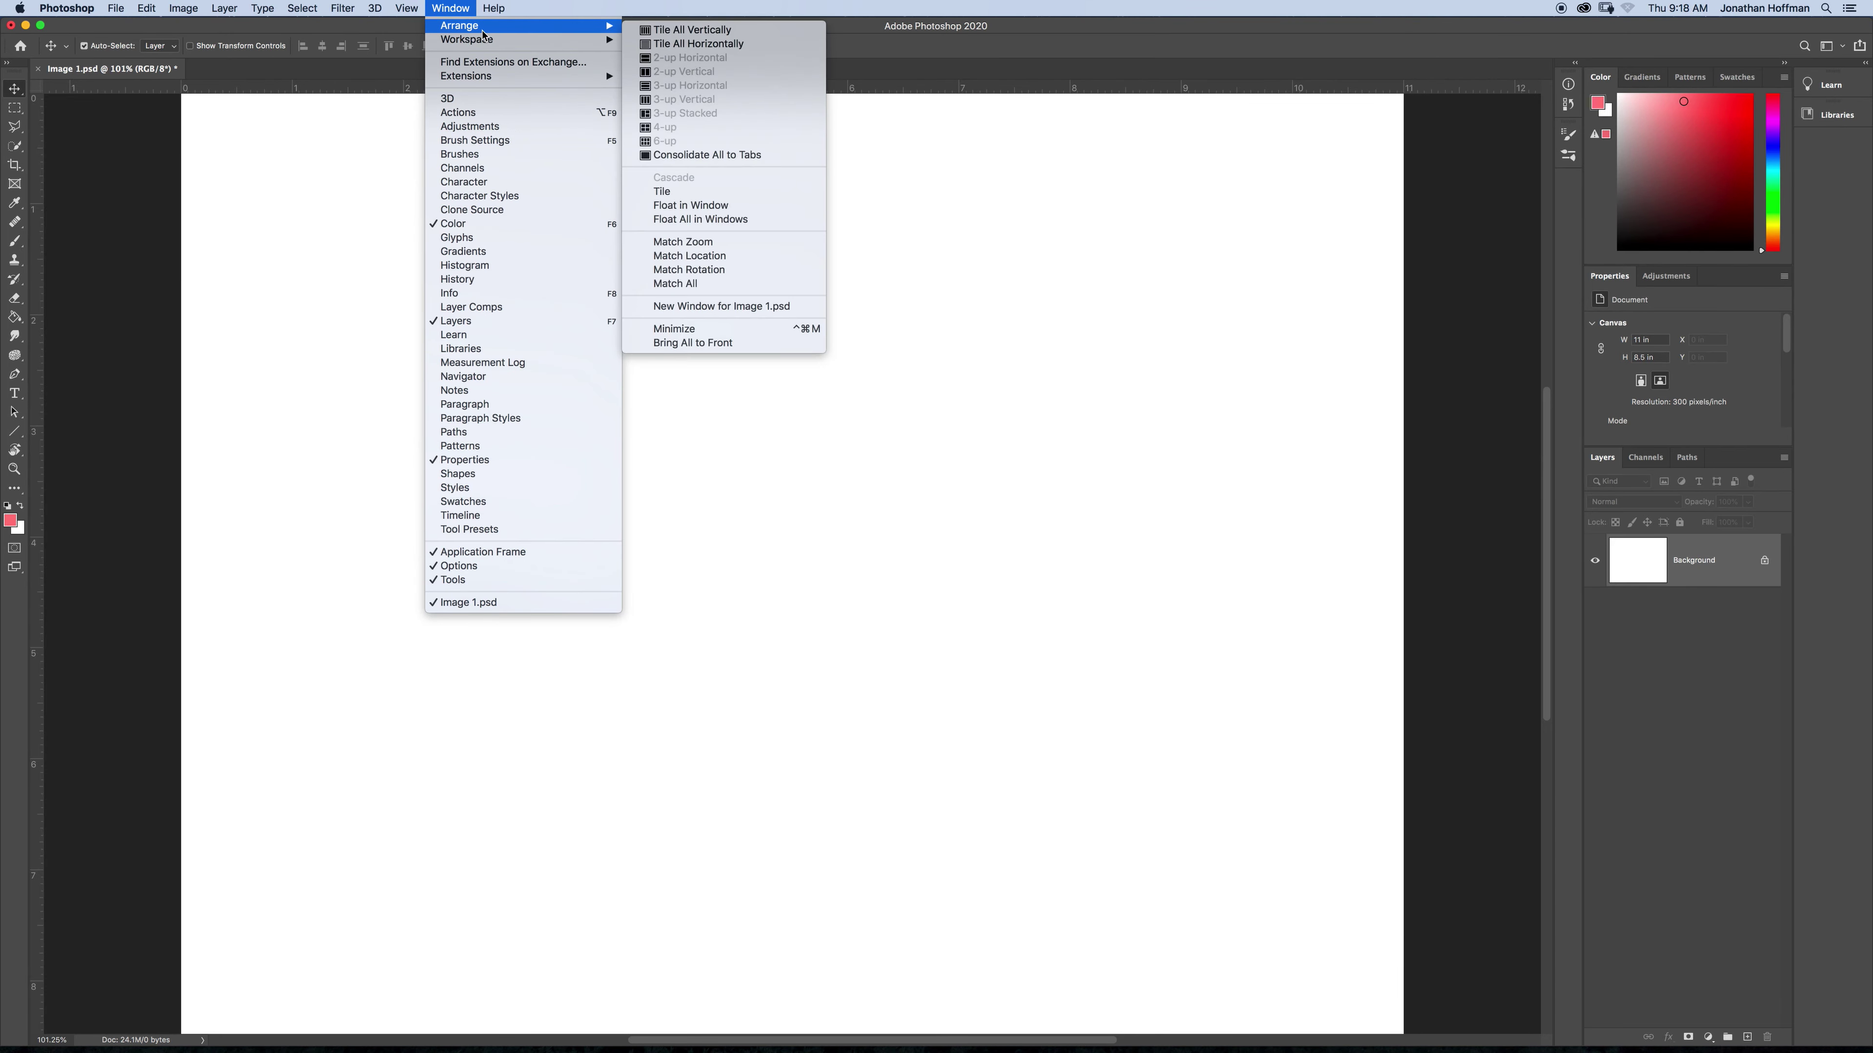
{"action": "left_click", "coordinate": [720, 43]}
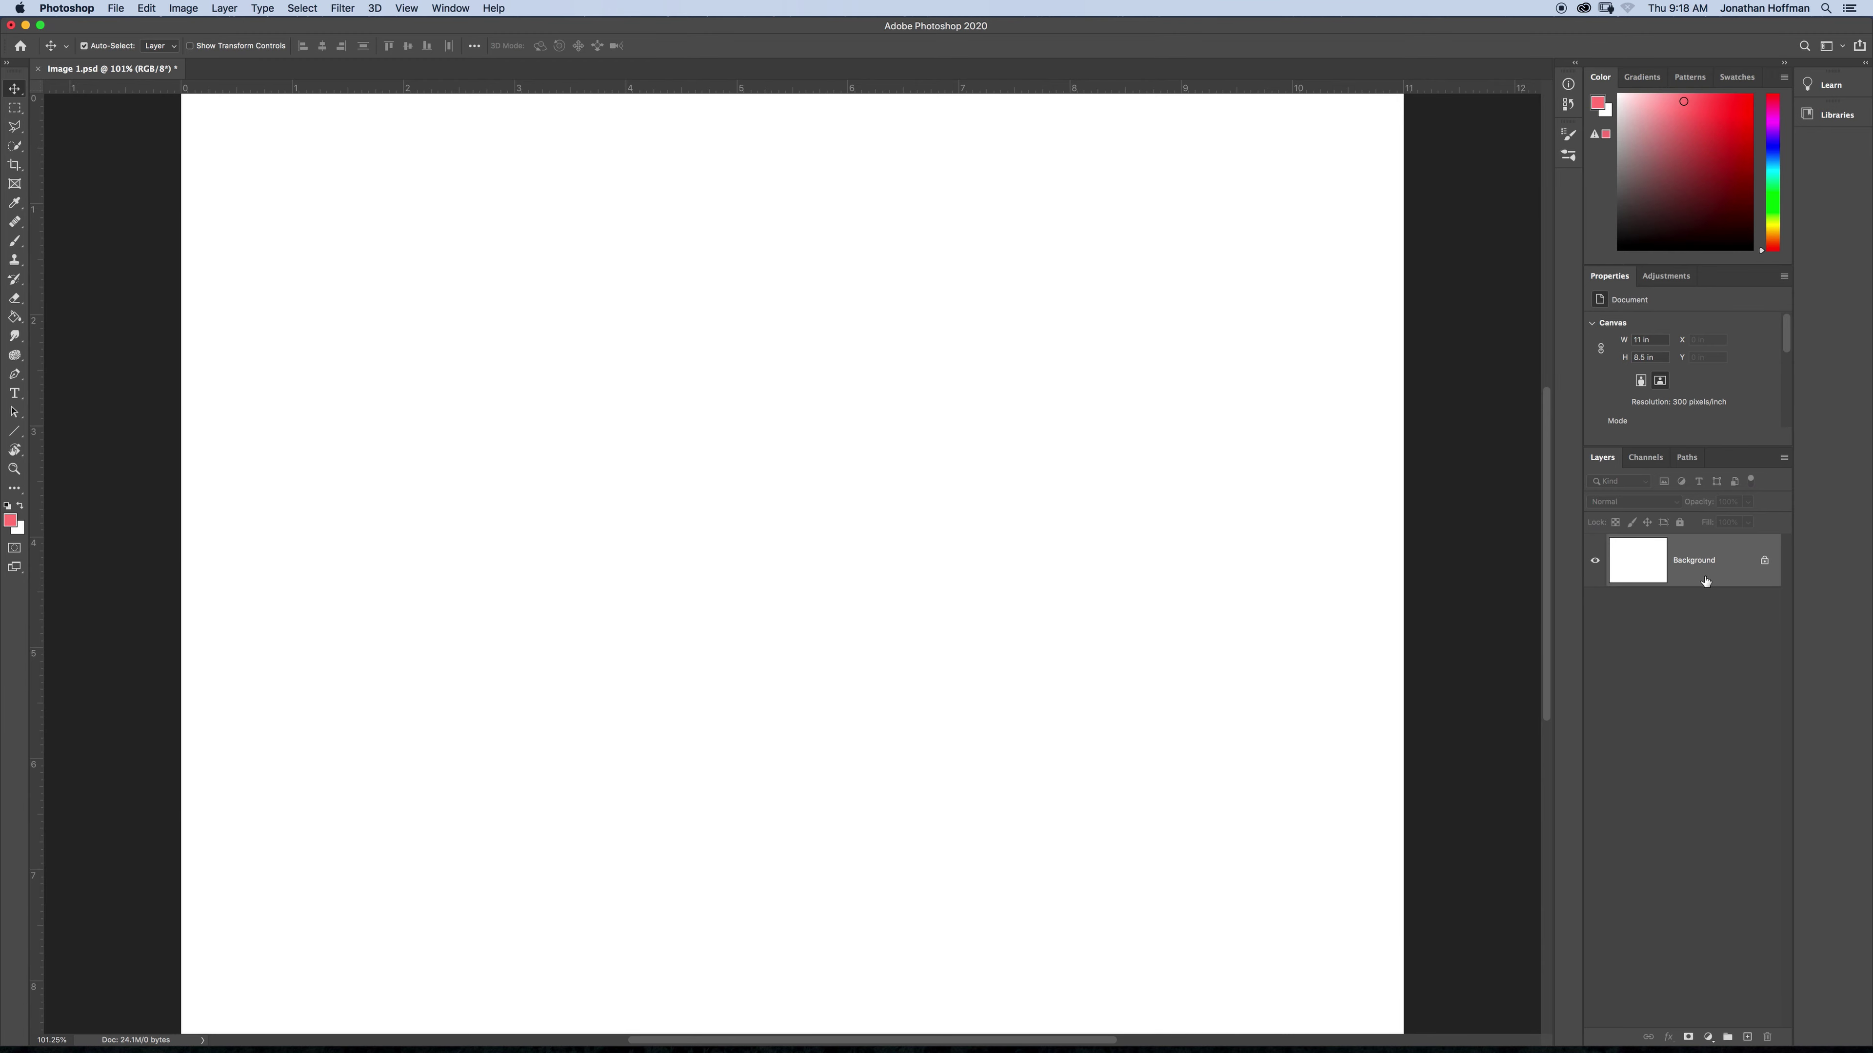
{"action": "left_click", "coordinate": [1765, 561]}
{"action": "left_click", "coordinate": [479, 336]}
- Drag the white Layer 0 right and down to expose transparent canvas, then deselect it
{"action": "left_click_drag", "start_coordinate": [480, 337], "coordinate": [514, 356]}
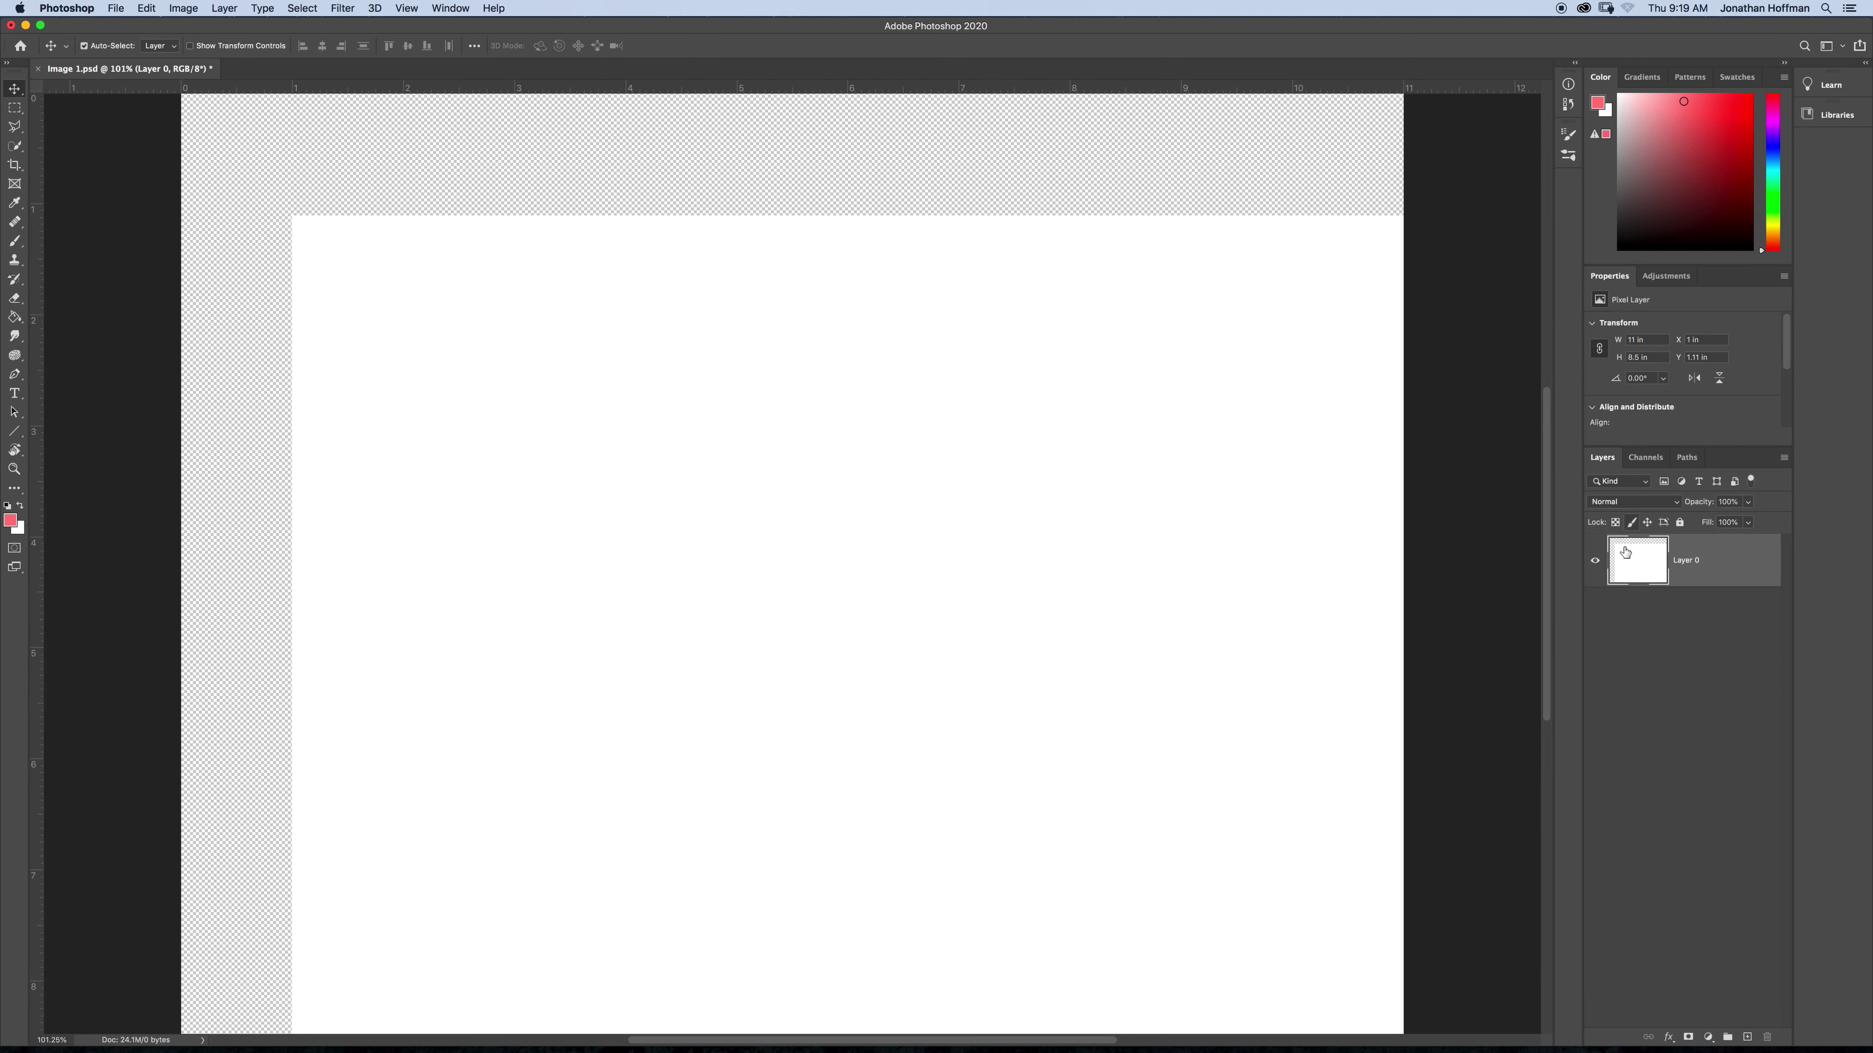
{"action": "left_click_drag", "start_coordinate": [1054, 566], "coordinate": [1218, 563]}
{"action": "left_click_drag", "start_coordinate": [815, 489], "coordinate": [986, 476]}
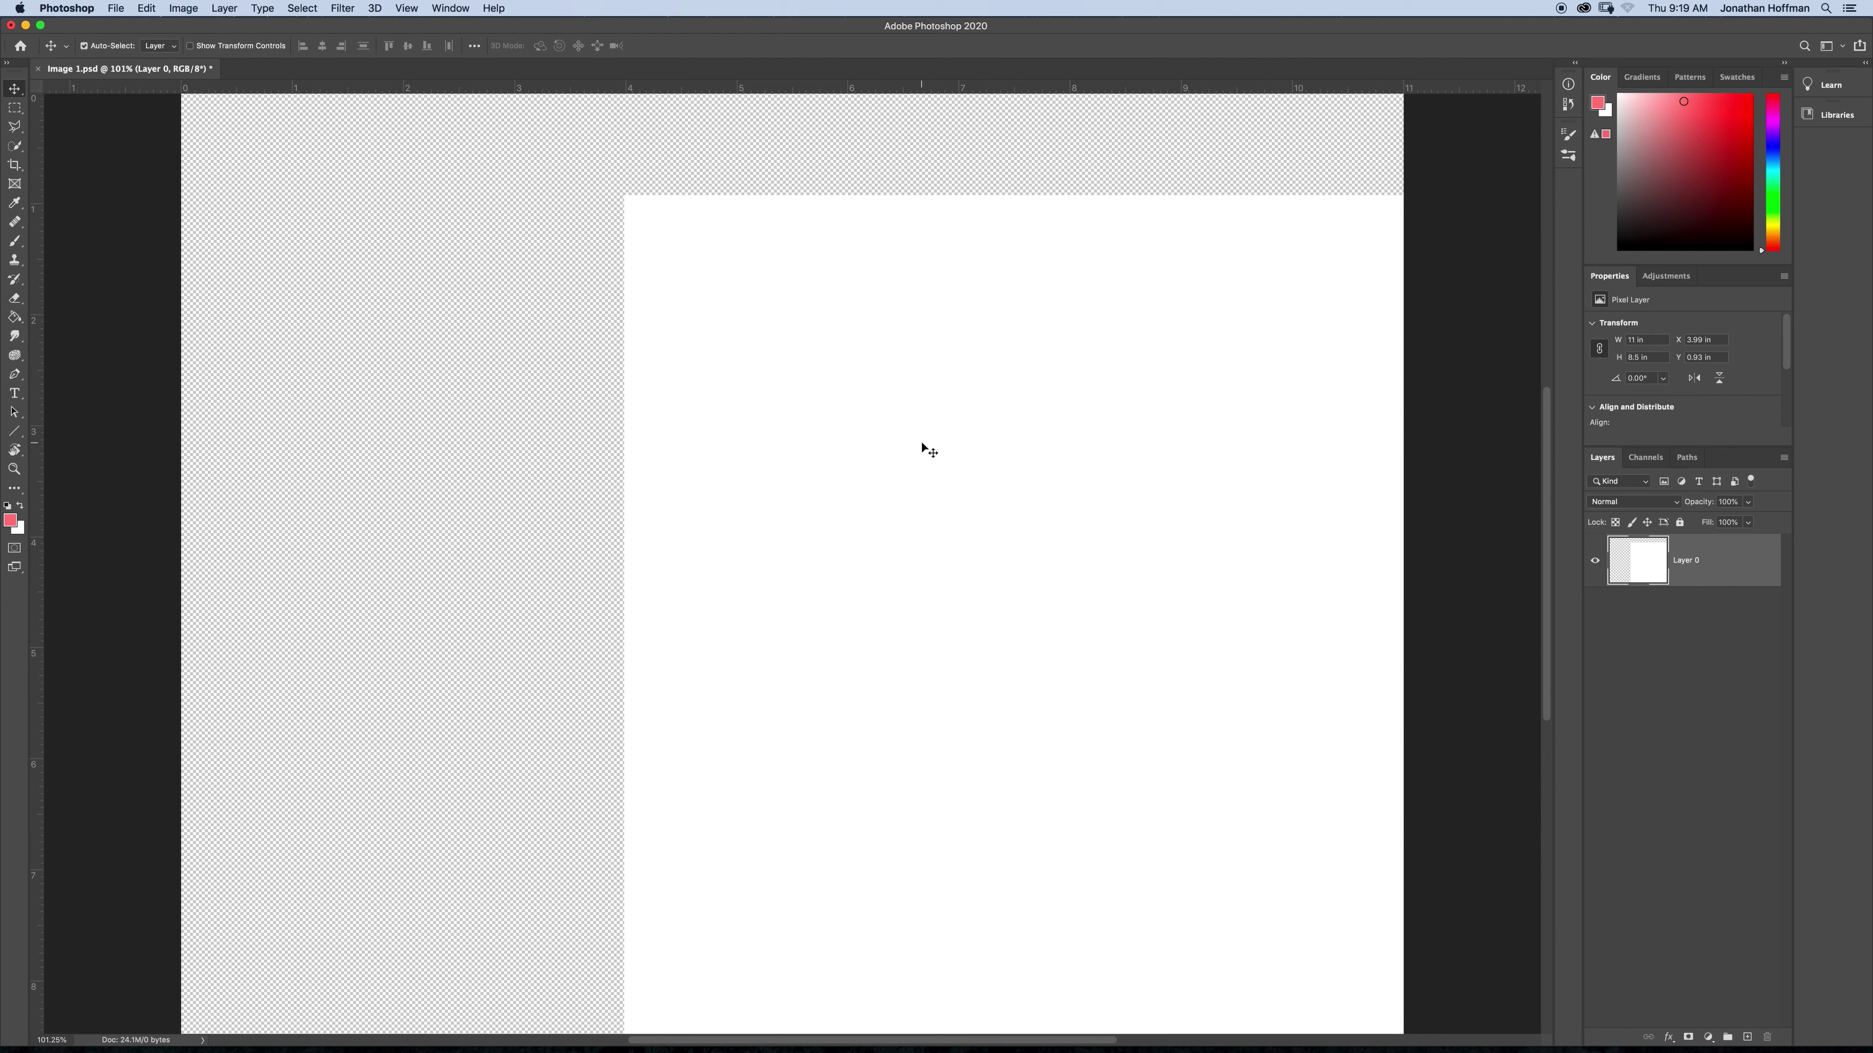
{"action": "left_click", "coordinate": [395, 496]}
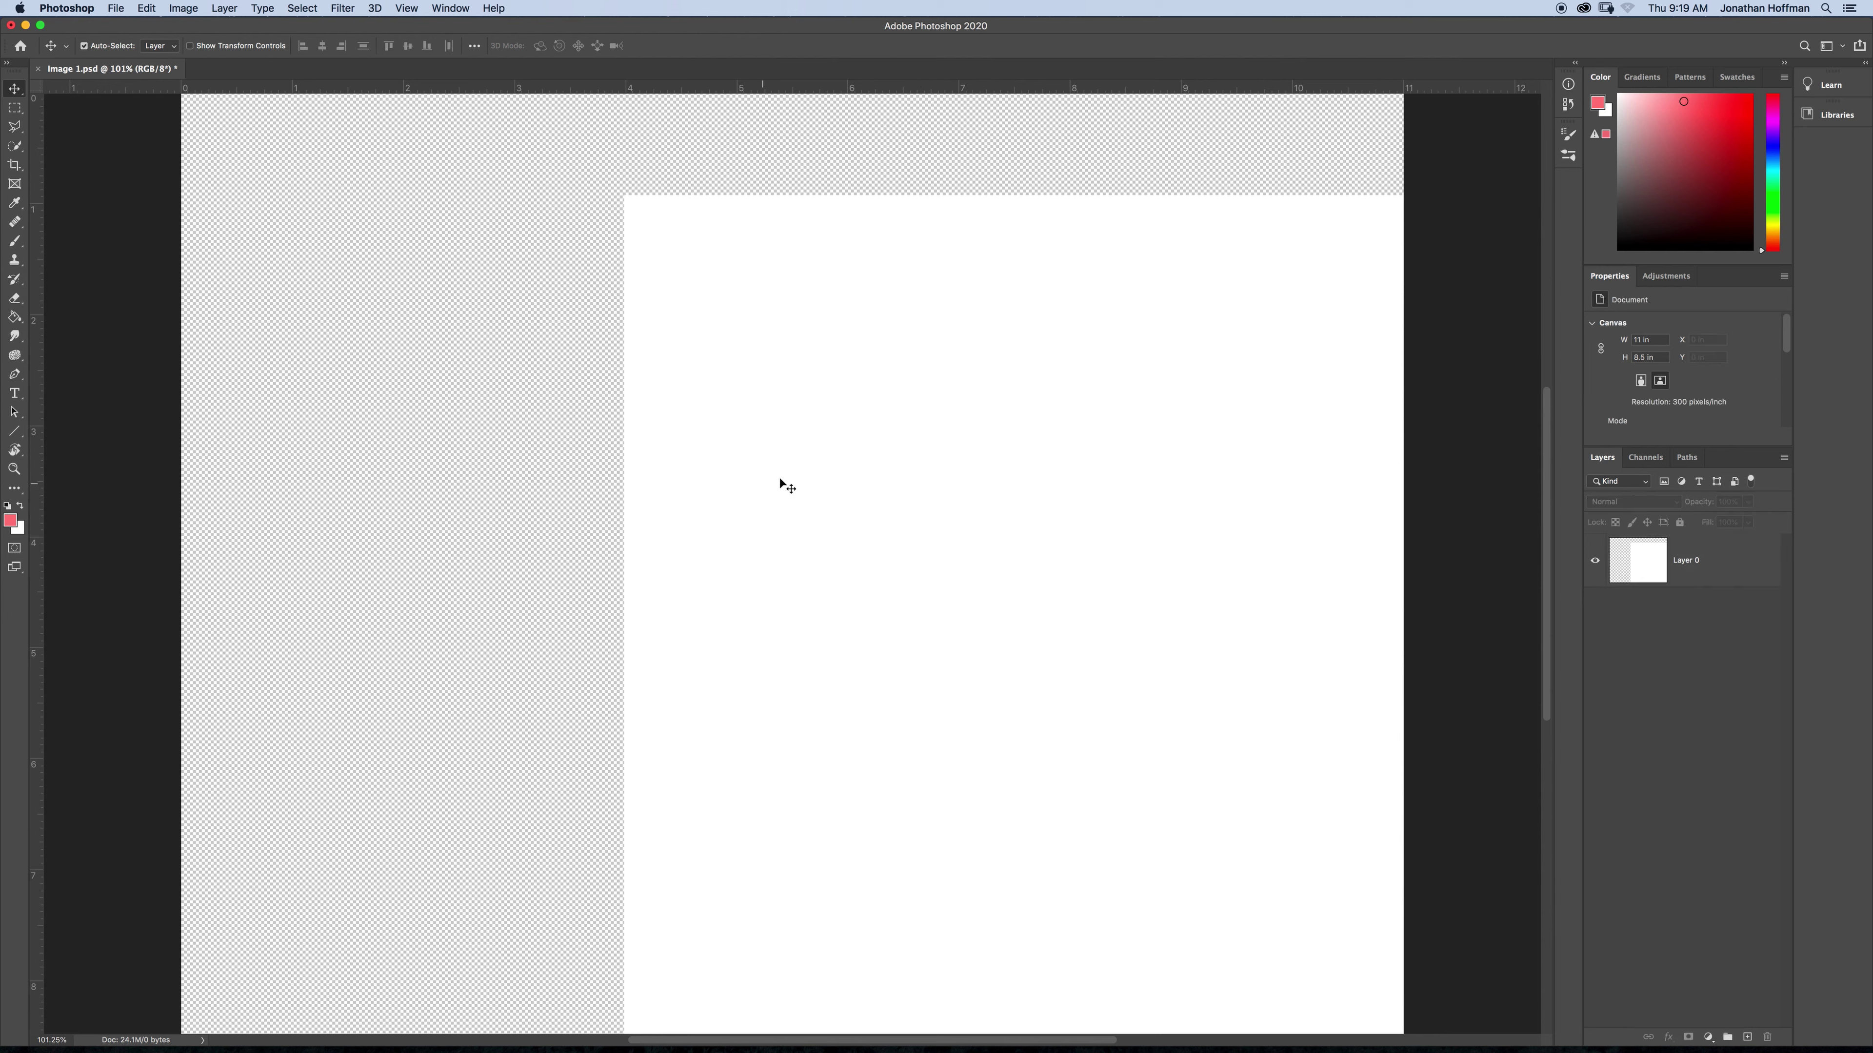
{"action": "key", "text": "super+z"}
{"action": "key", "text": "super+z"}
{"action": "key", "text": "super+shift+z"}
{"action": "key", "text": "super+shift+z"}
- Add two empty layers, Layer 1 and Layer 2, and select Layer 1
{"action": "left_click", "coordinate": [1746, 1037]}
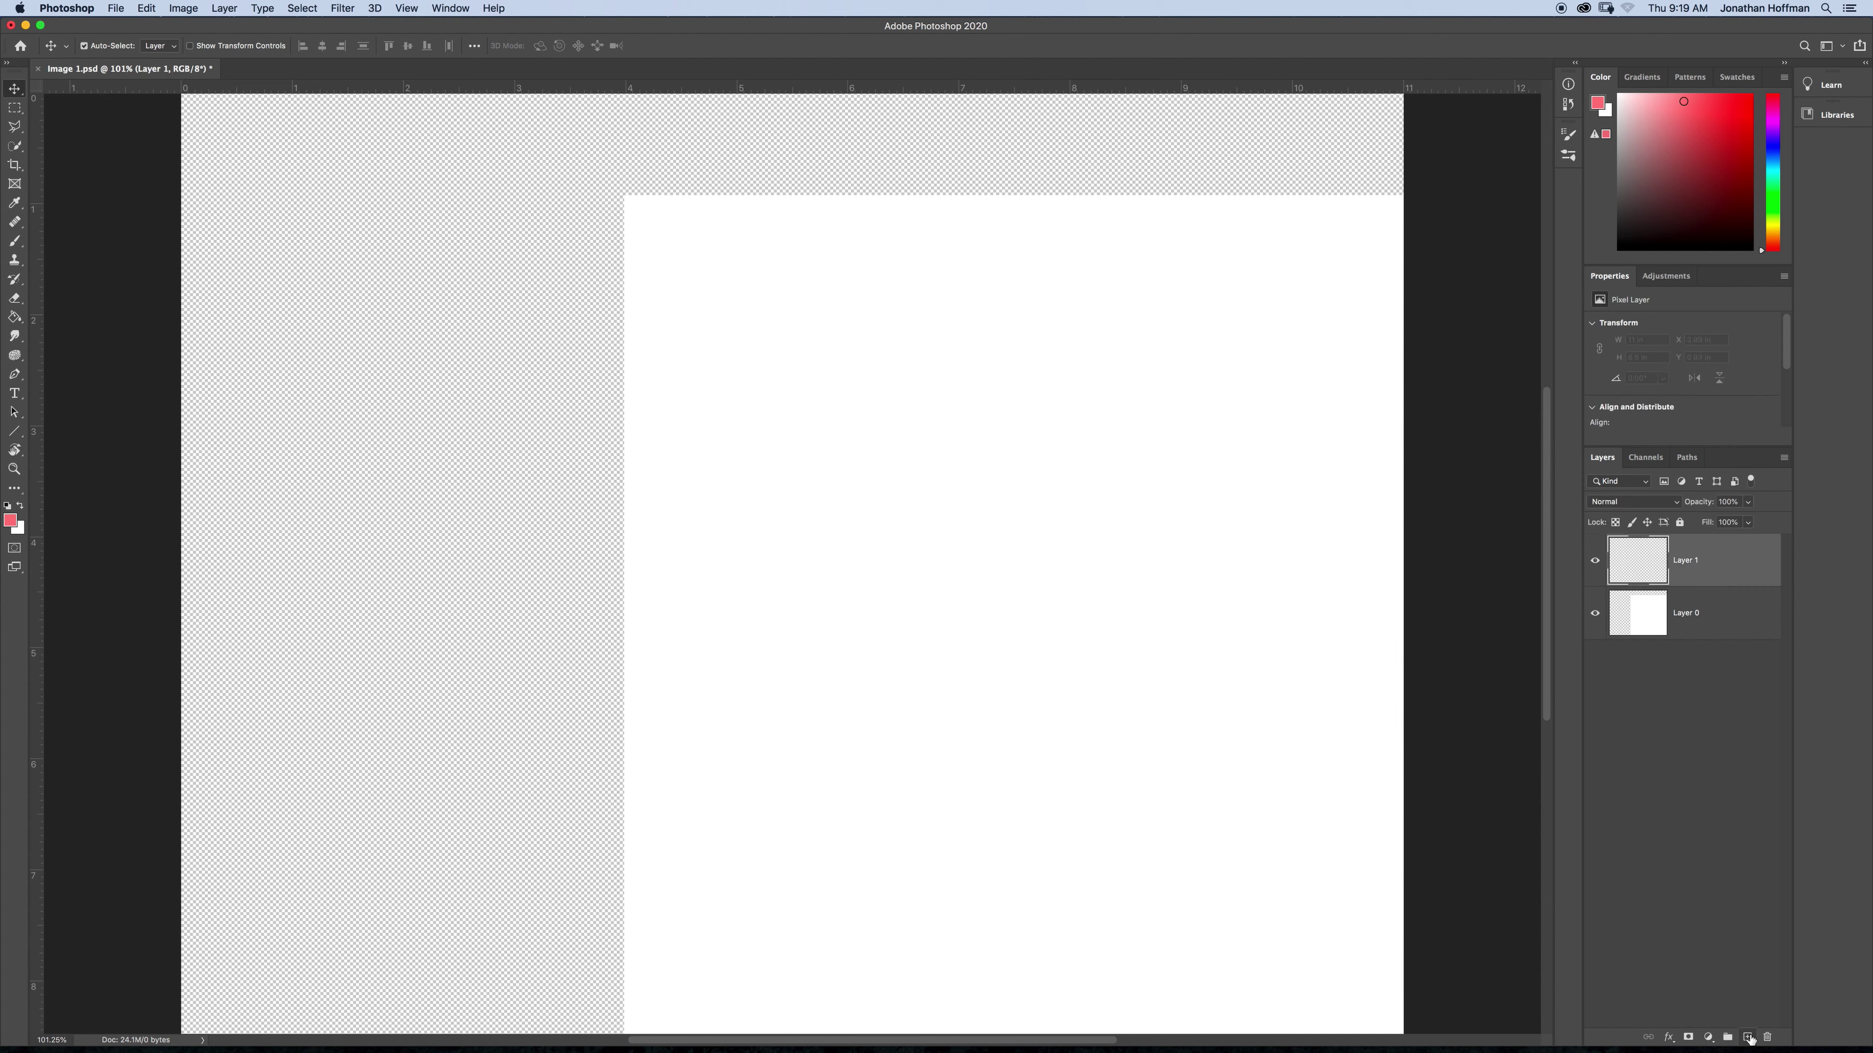
{"action": "left_click", "coordinate": [1747, 1037]}
{"action": "left_click", "coordinate": [1715, 614]}
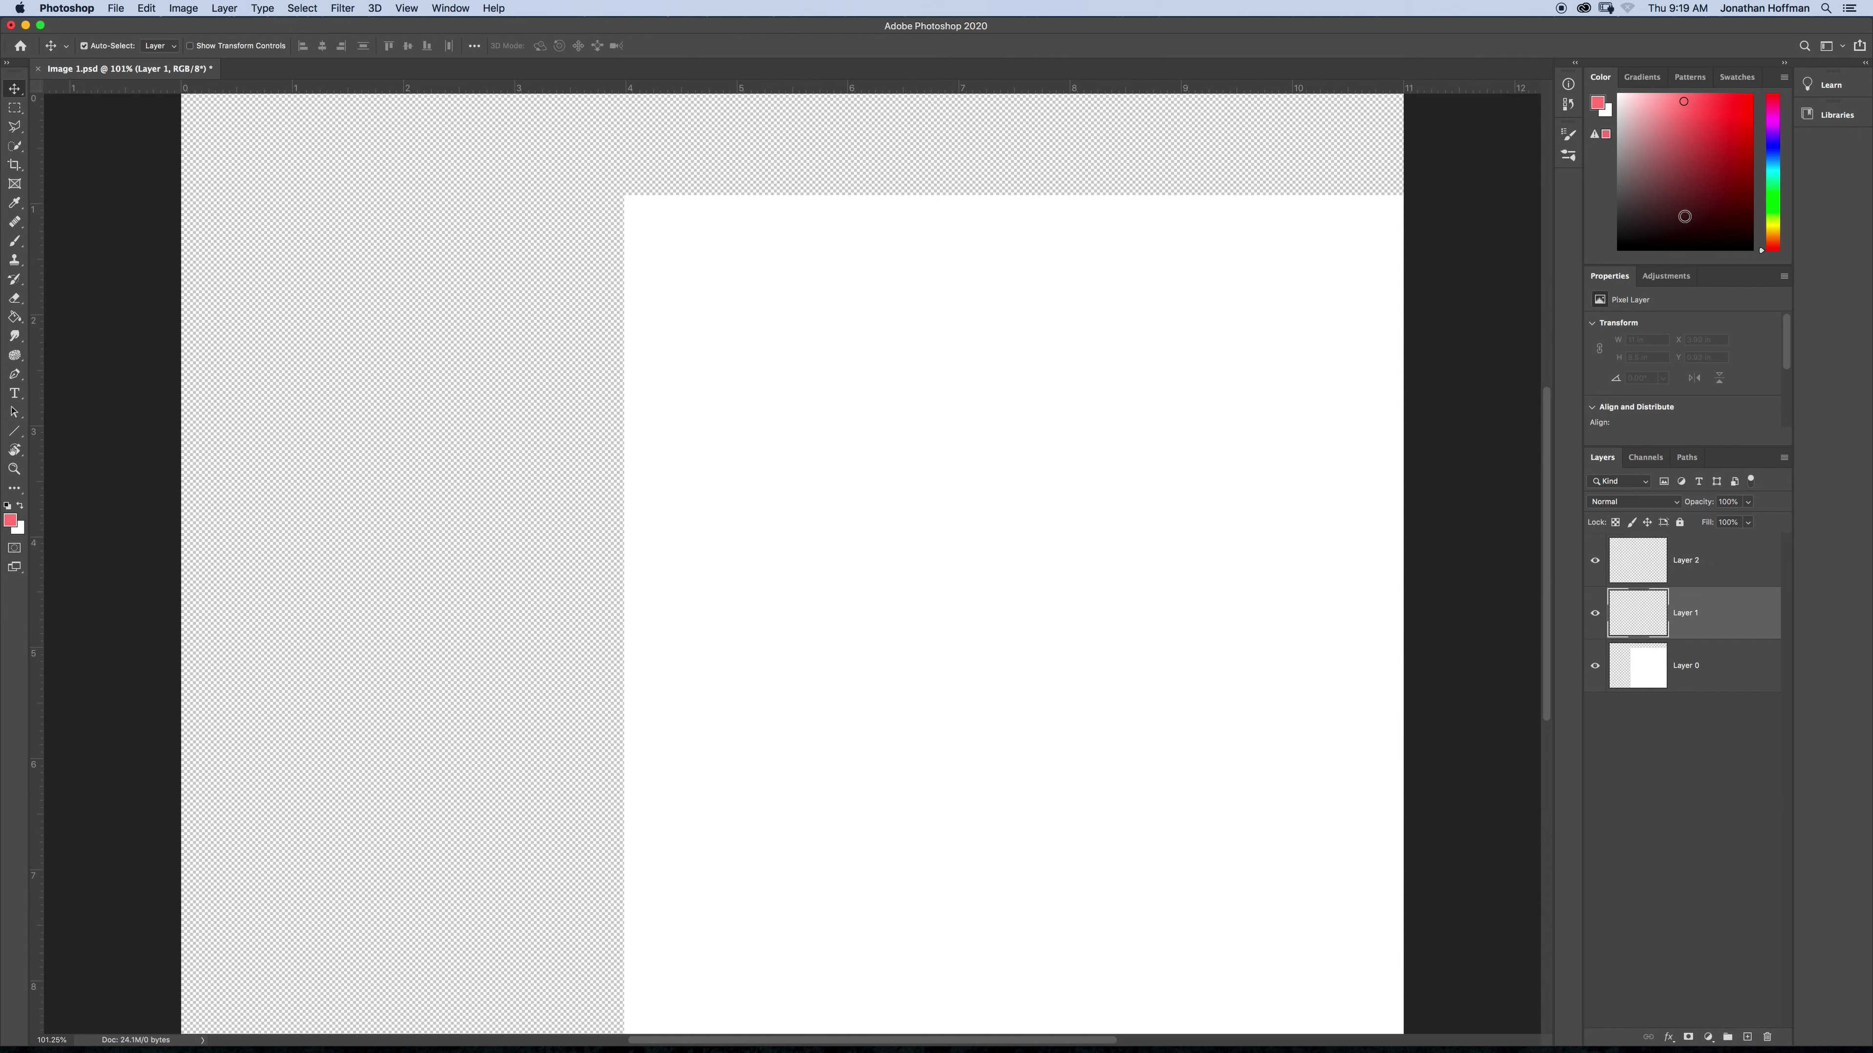
- Brush a pink zig-zag scribble and a small dab on Layer 1, then hide Layer 1
{"action": "key", "text": "b"}
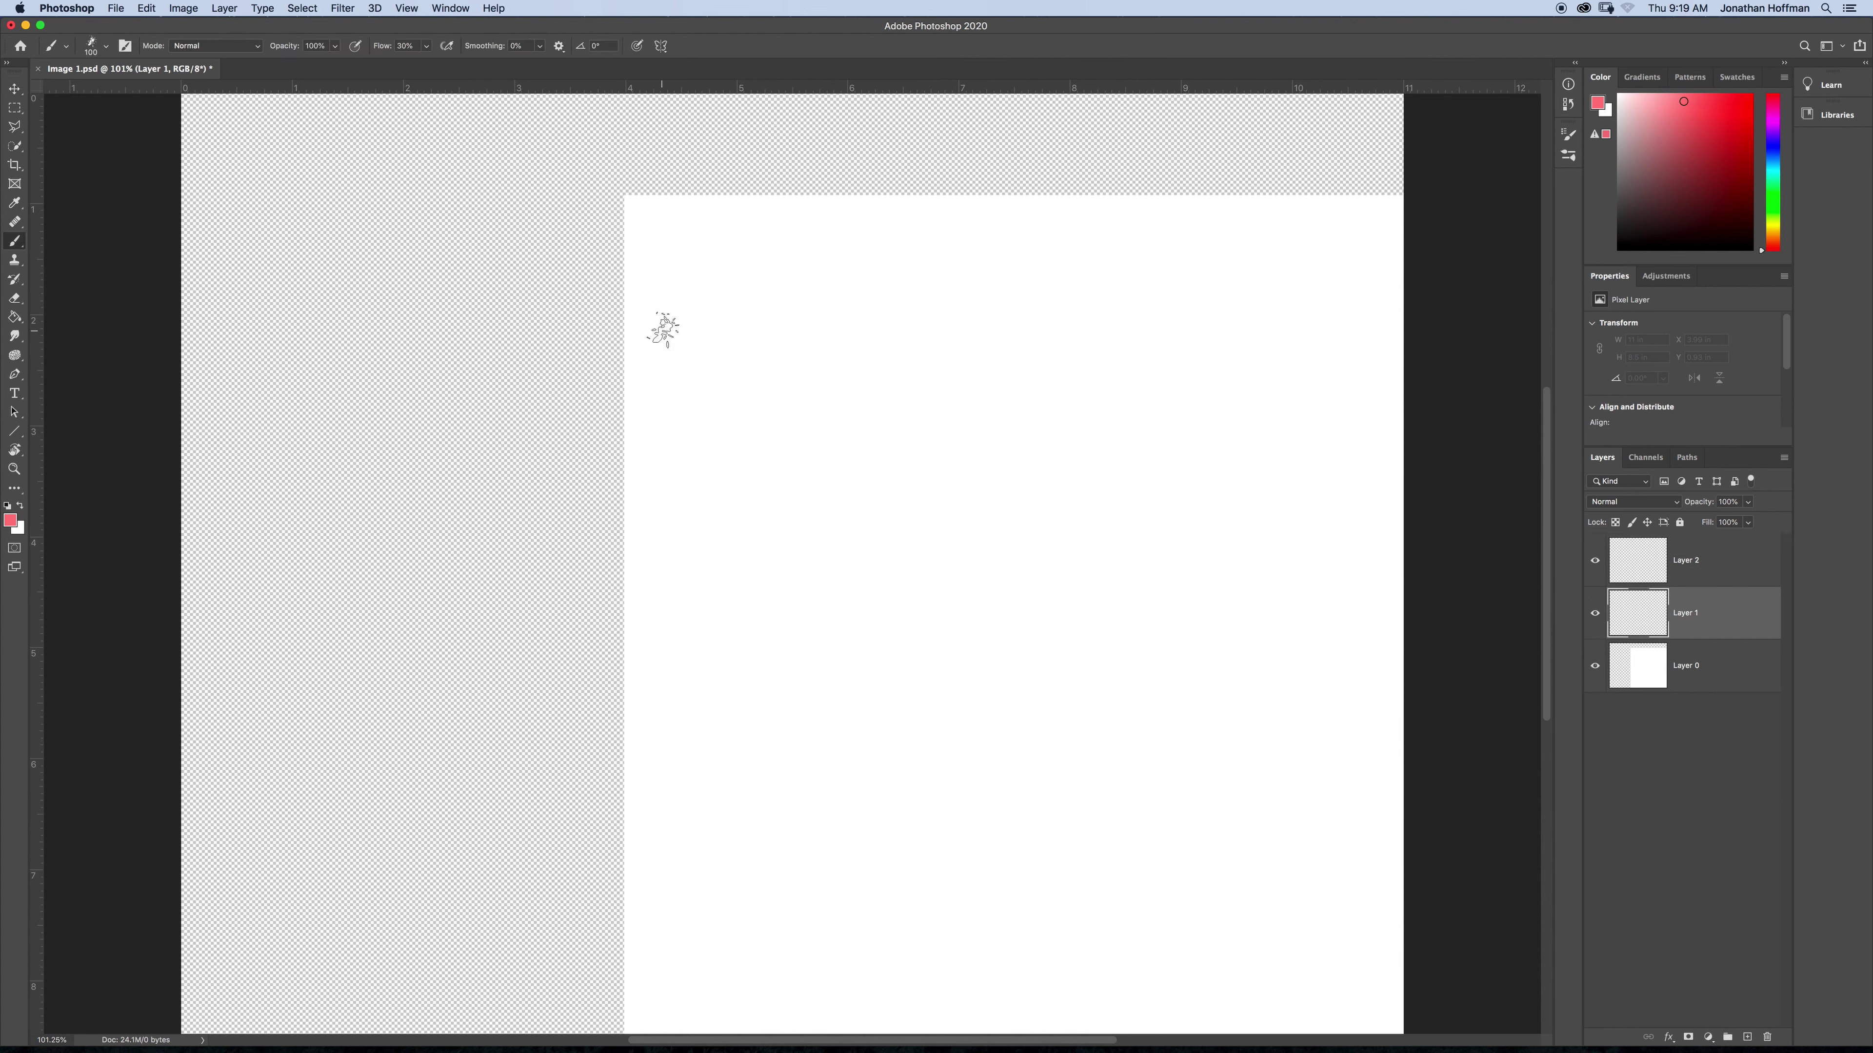
{"action": "mouse_move", "coordinate": [480, 256]}
{"action": "left_mouse_down"}
{"action": "mouse_move", "coordinate": [556, 477]}
{"action": "mouse_move", "coordinate": [628, 548]}
{"action": "mouse_move", "coordinate": [684, 568]}
{"action": "mouse_move", "coordinate": [626, 494]}
{"action": "mouse_move", "coordinate": [638, 443]}
{"action": "left_mouse_up"}
{"action": "left_click", "coordinate": [222, 161]}
{"action": "left_click", "coordinate": [14, 91]}
{"action": "left_click", "coordinate": [363, 172]}
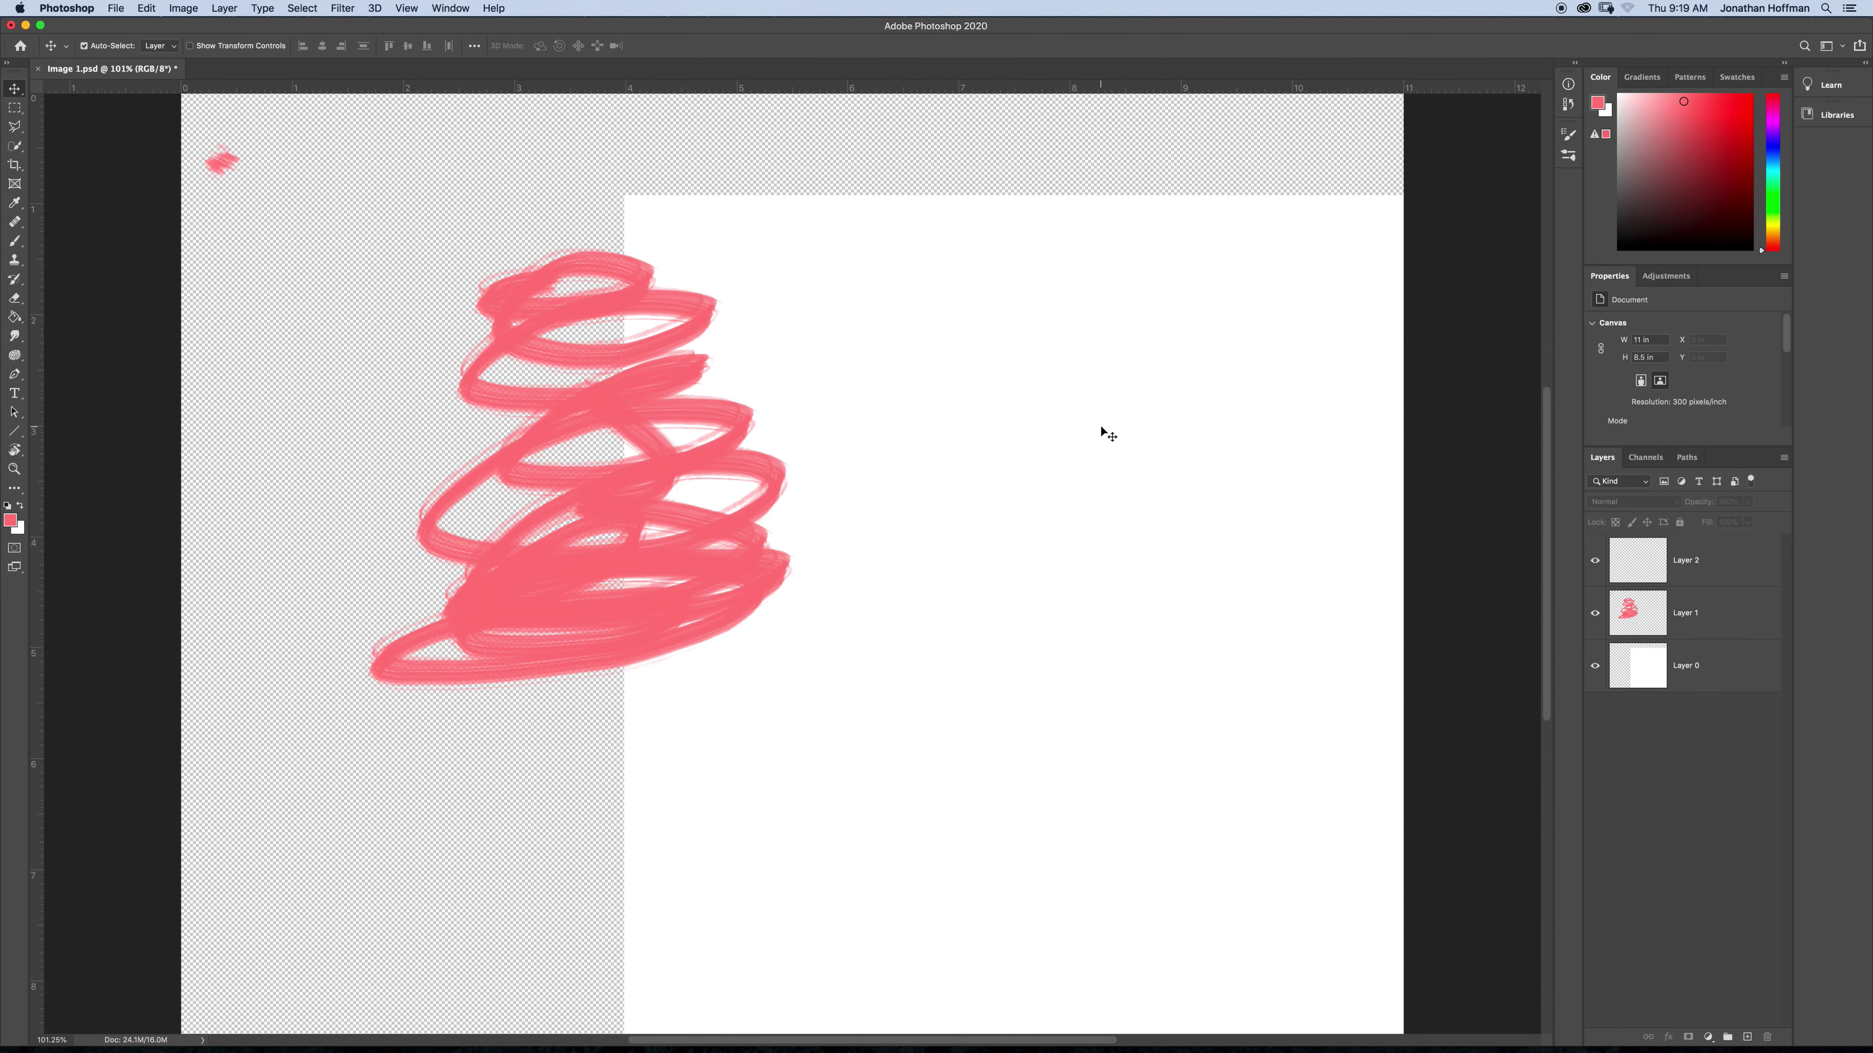
{"action": "left_click", "coordinate": [1594, 617]}
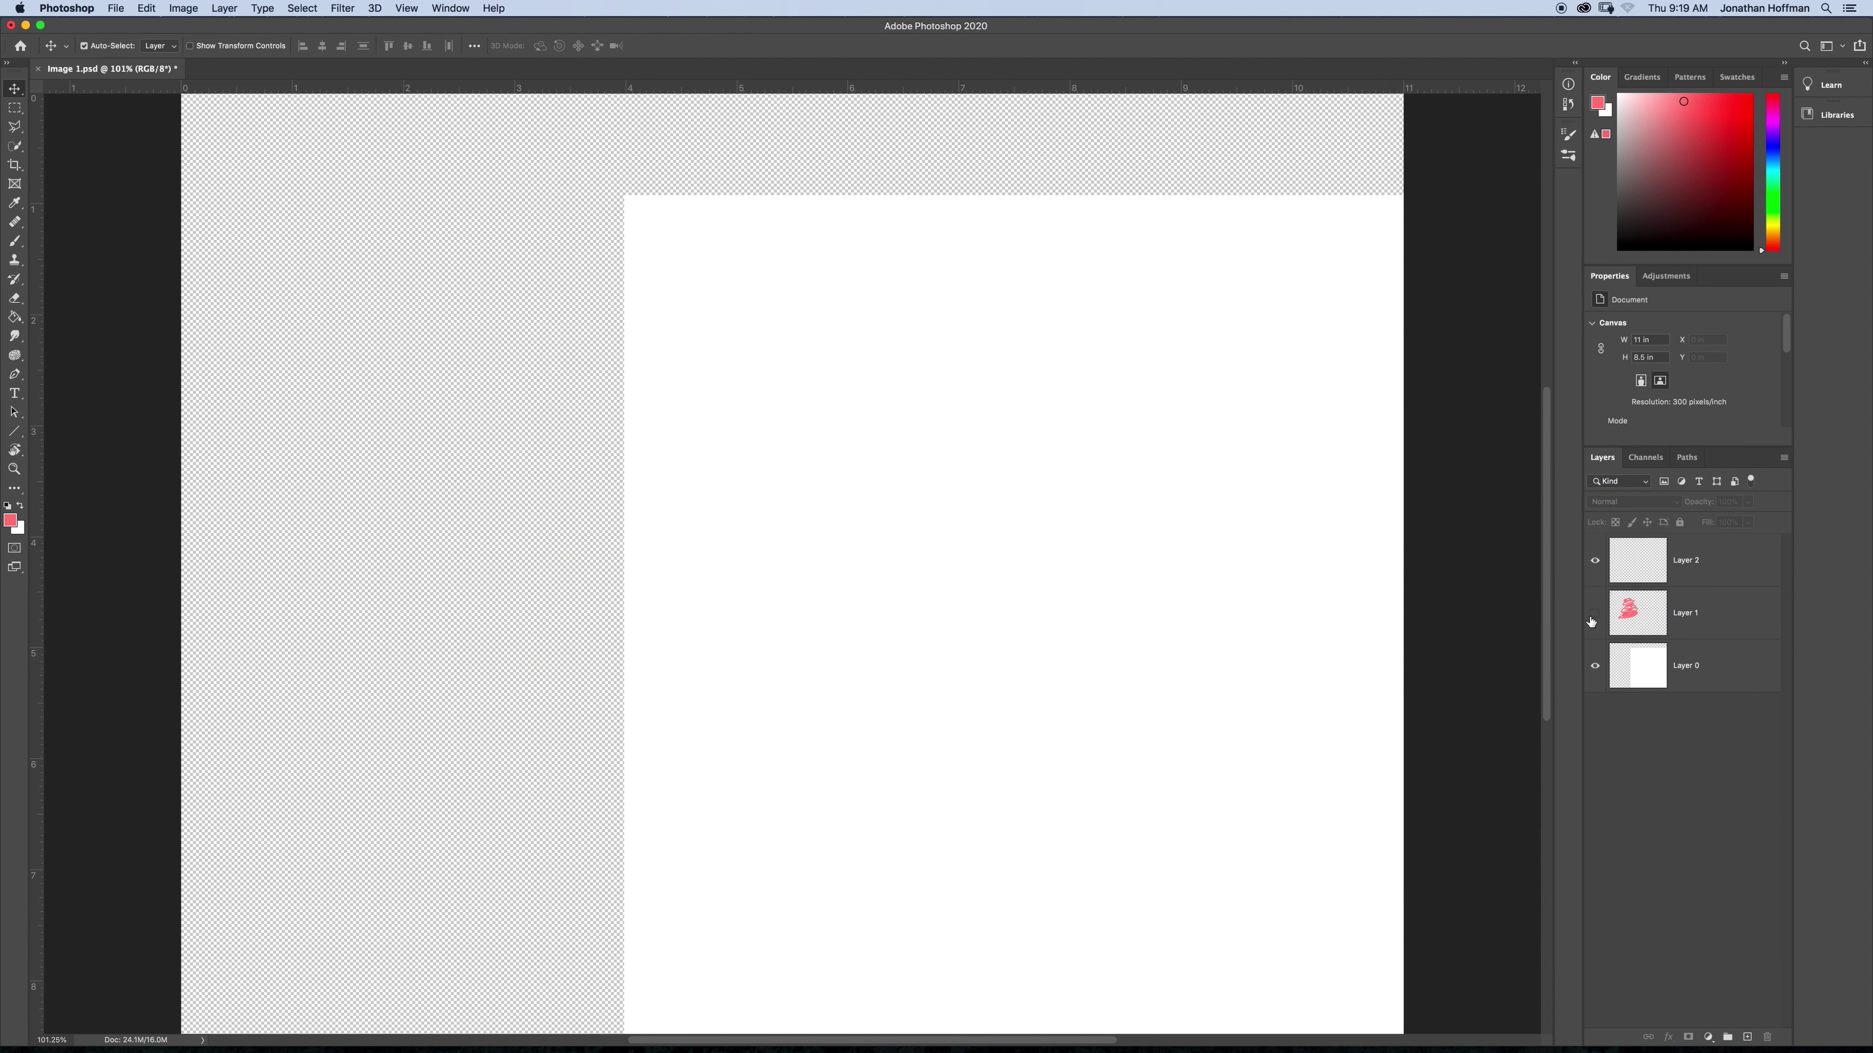
- Make the pink scribble layer visible again and drag Layer 1 beneath the white Layer 0
{"action": "left_click", "coordinate": [1594, 615]}
{"action": "left_click", "coordinate": [1595, 617]}
{"action": "left_click", "coordinate": [1594, 617]}
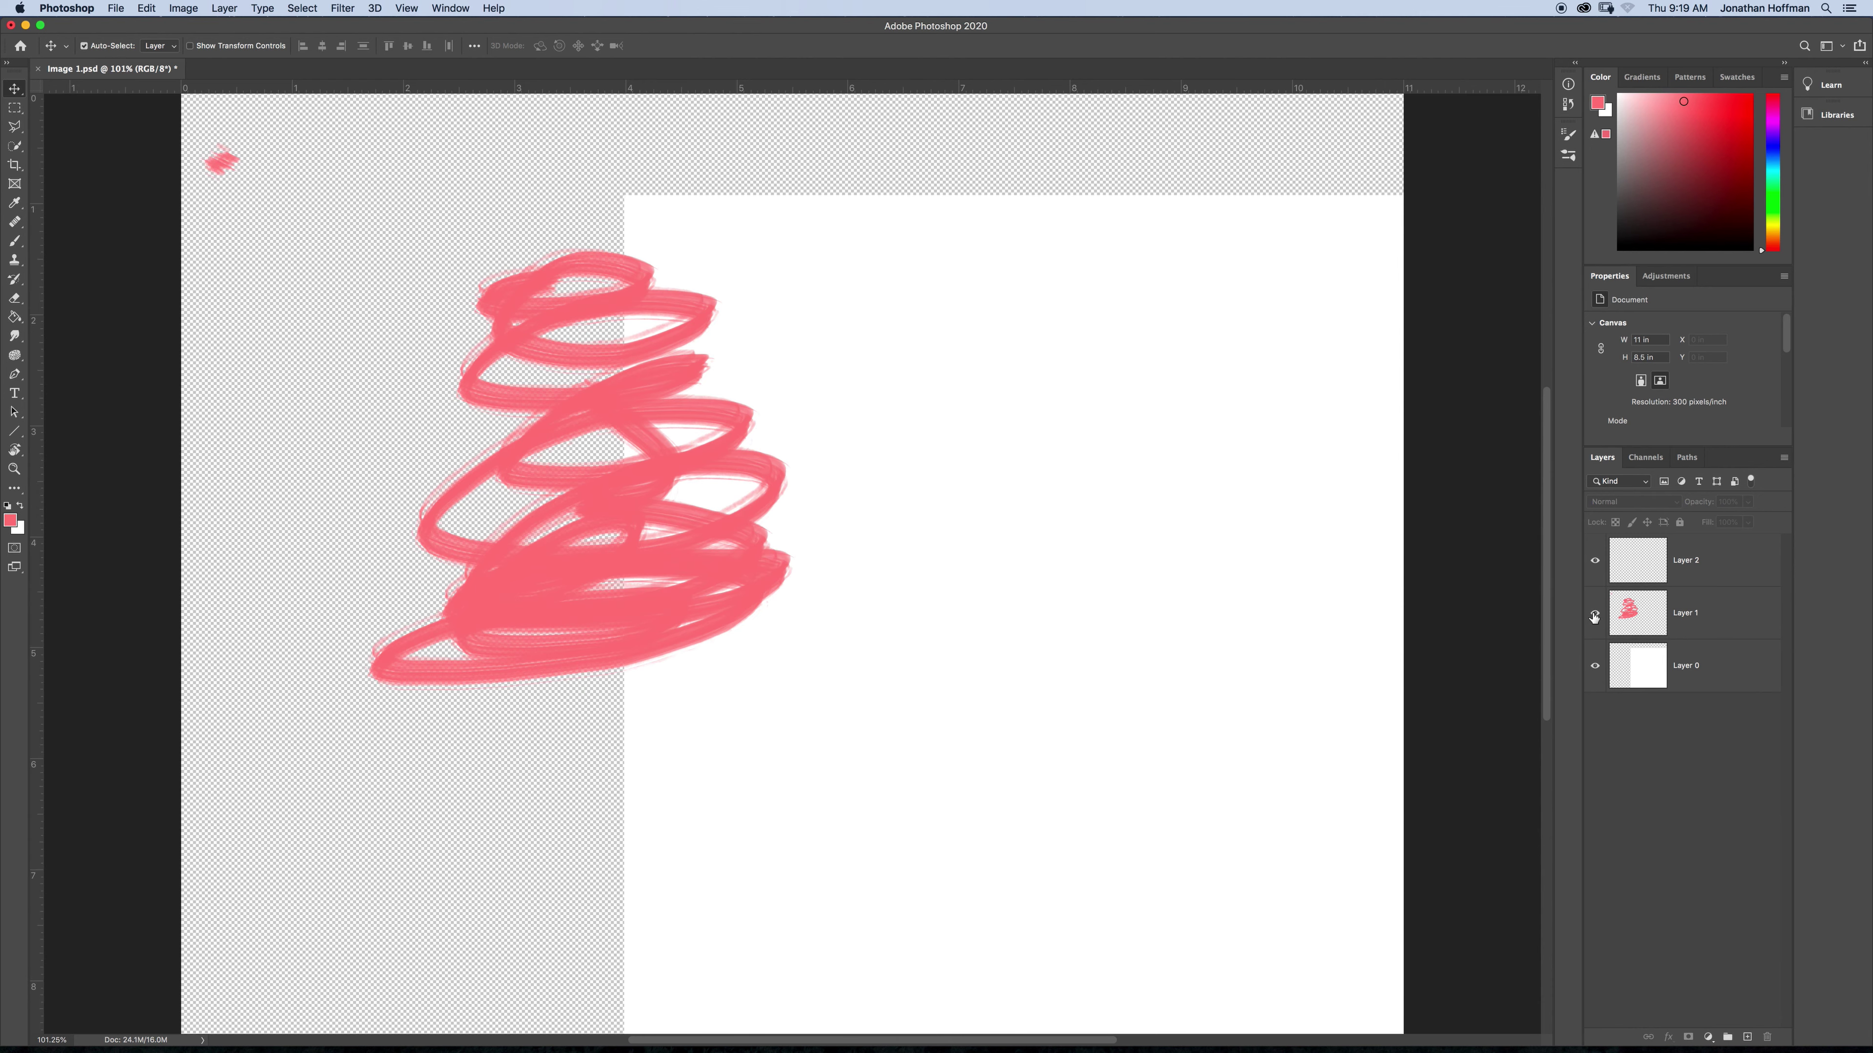
{"action": "mouse_move", "coordinate": [1723, 612]}
{"action": "left_mouse_down"}
{"action": "mouse_move", "coordinate": [1707, 684]}
{"action": "mouse_move", "coordinate": [1610, 643]}
{"action": "left_mouse_up"}
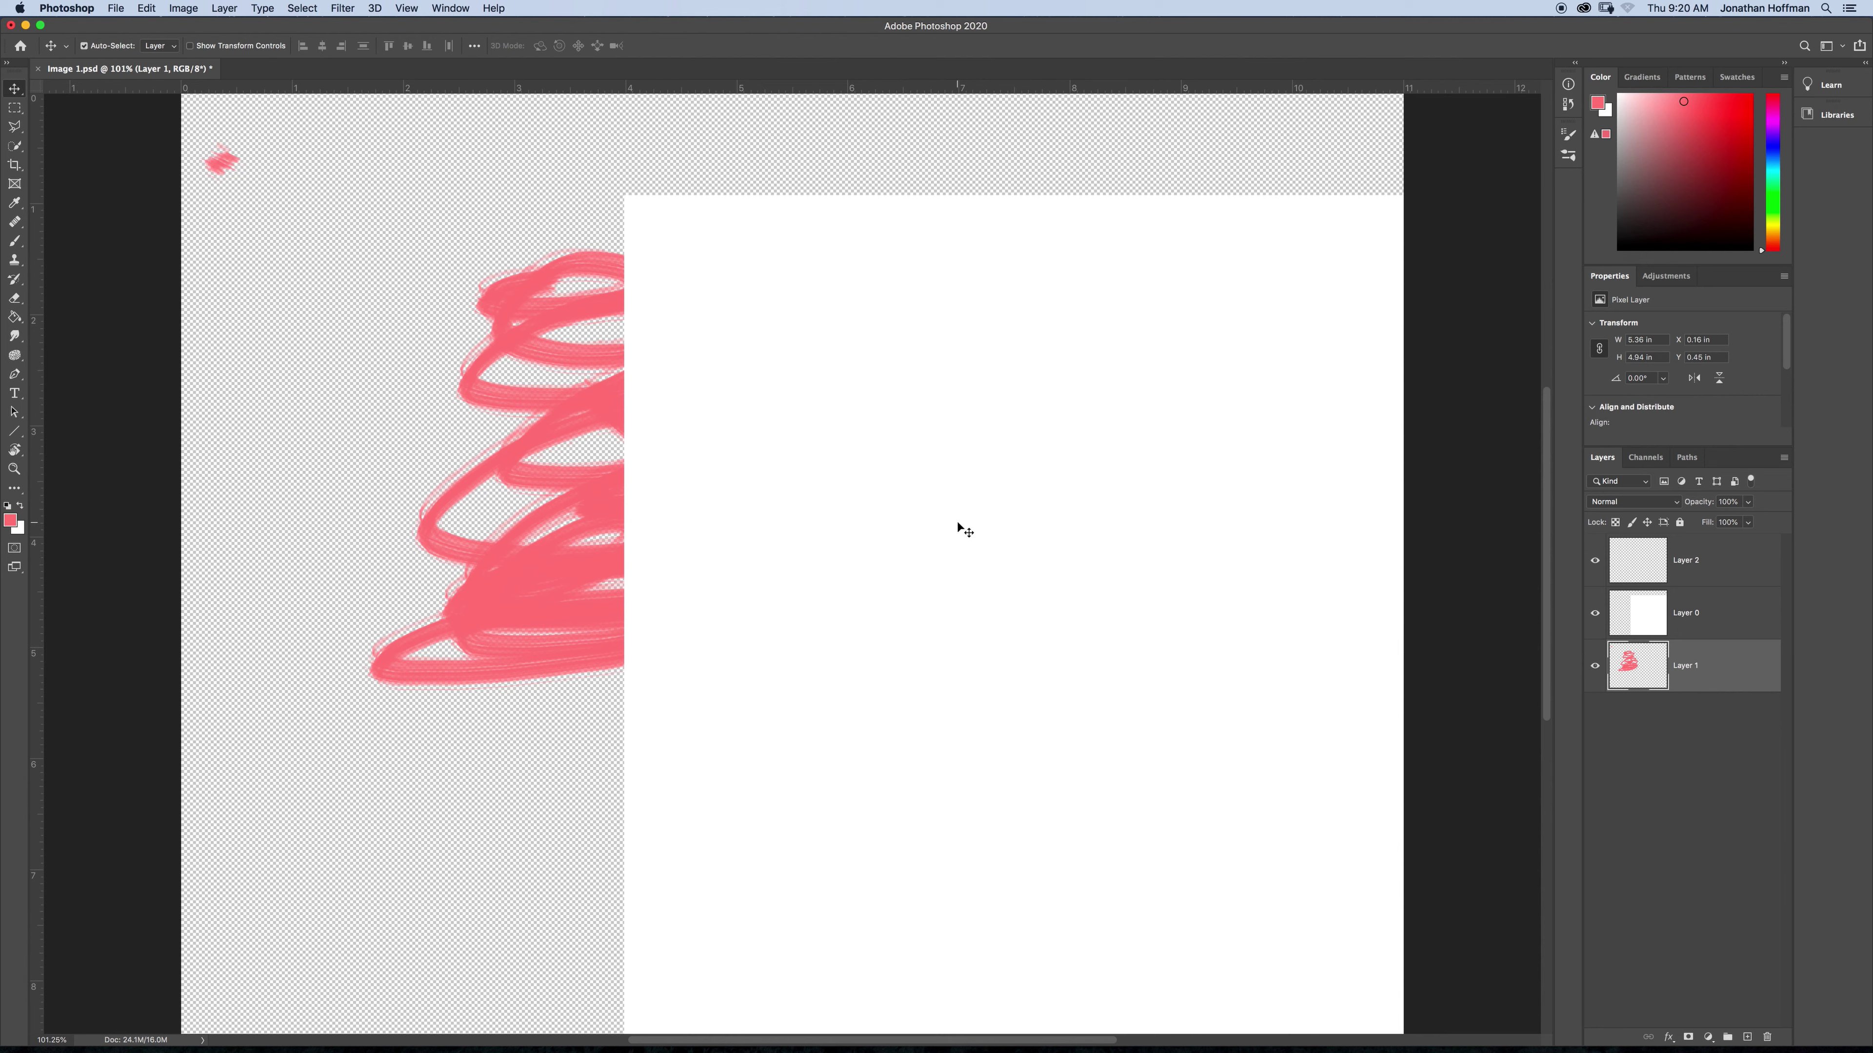
- Move the white Layer 0 to the canvas's lower-left and raise Layer 1 to the top
{"action": "key", "text": "m"}
{"action": "key", "text": "v"}
{"action": "left_click_drag", "start_coordinate": [967, 524], "coordinate": [786, 690]}
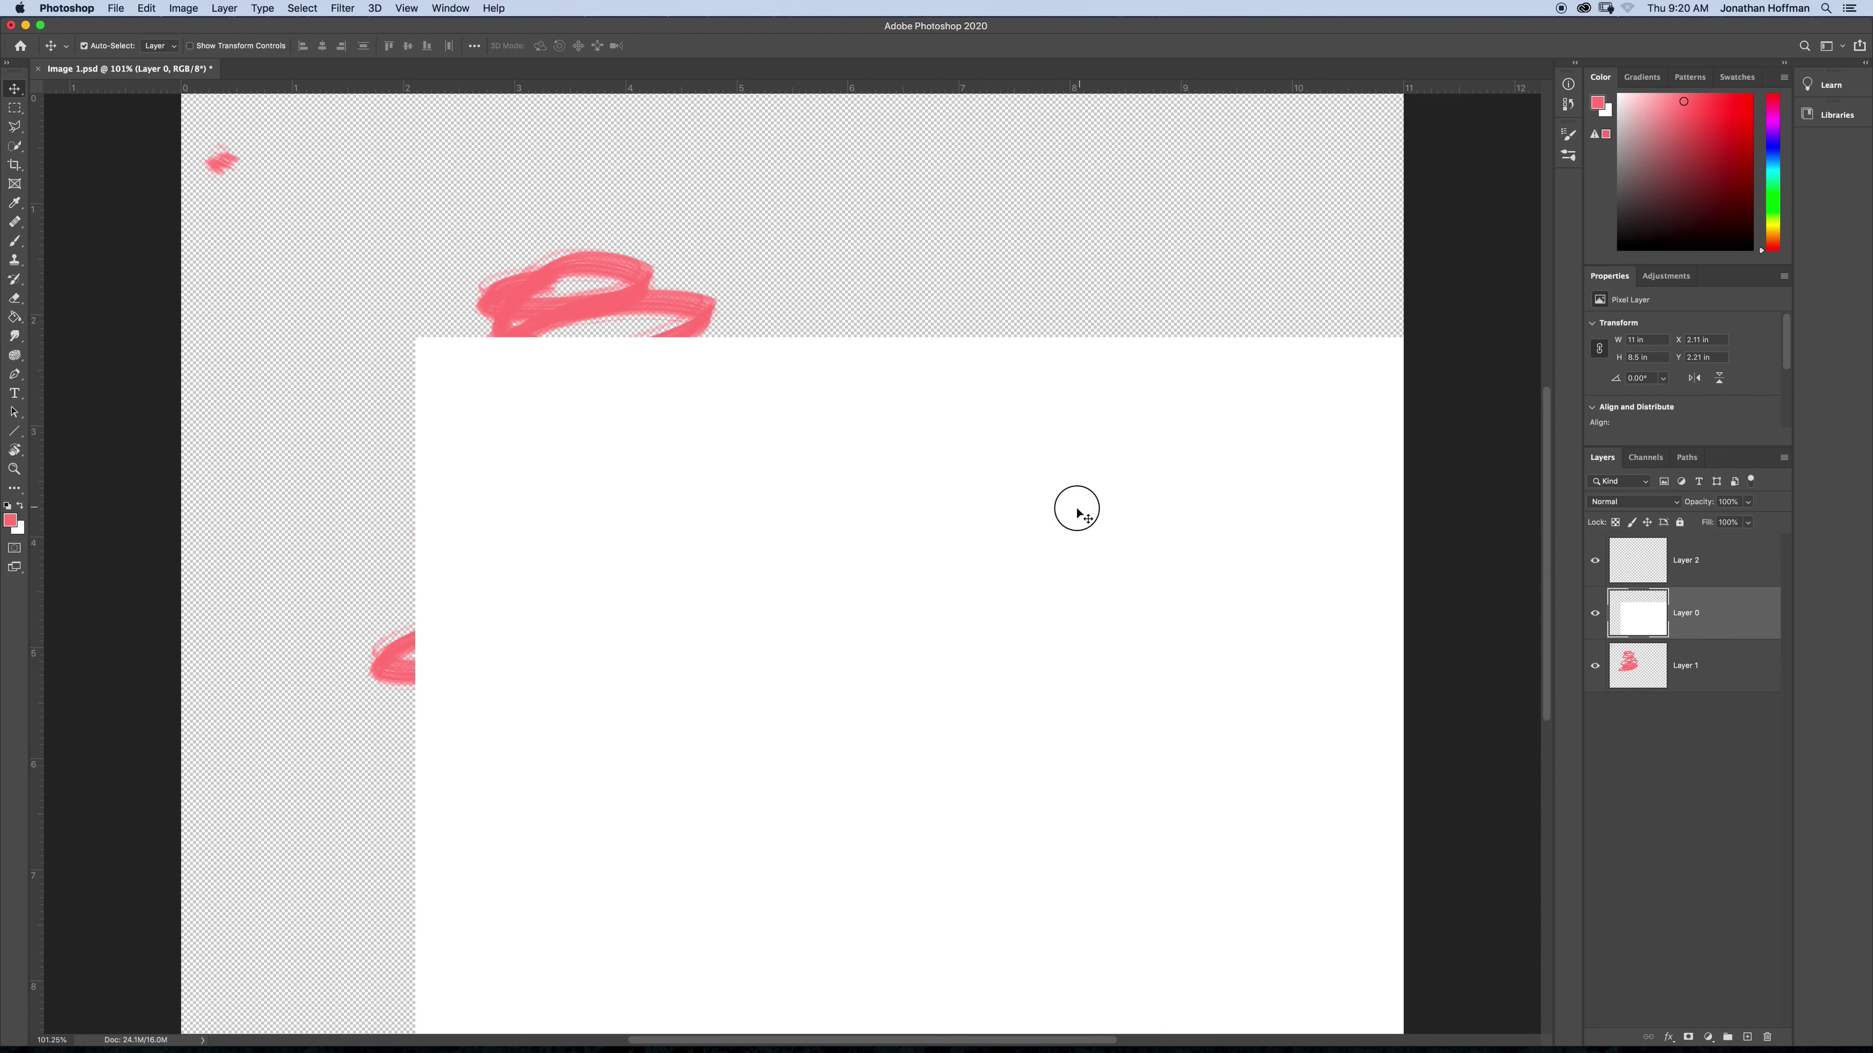
{"action": "left_click_drag", "start_coordinate": [1074, 506], "coordinate": [821, 578]}
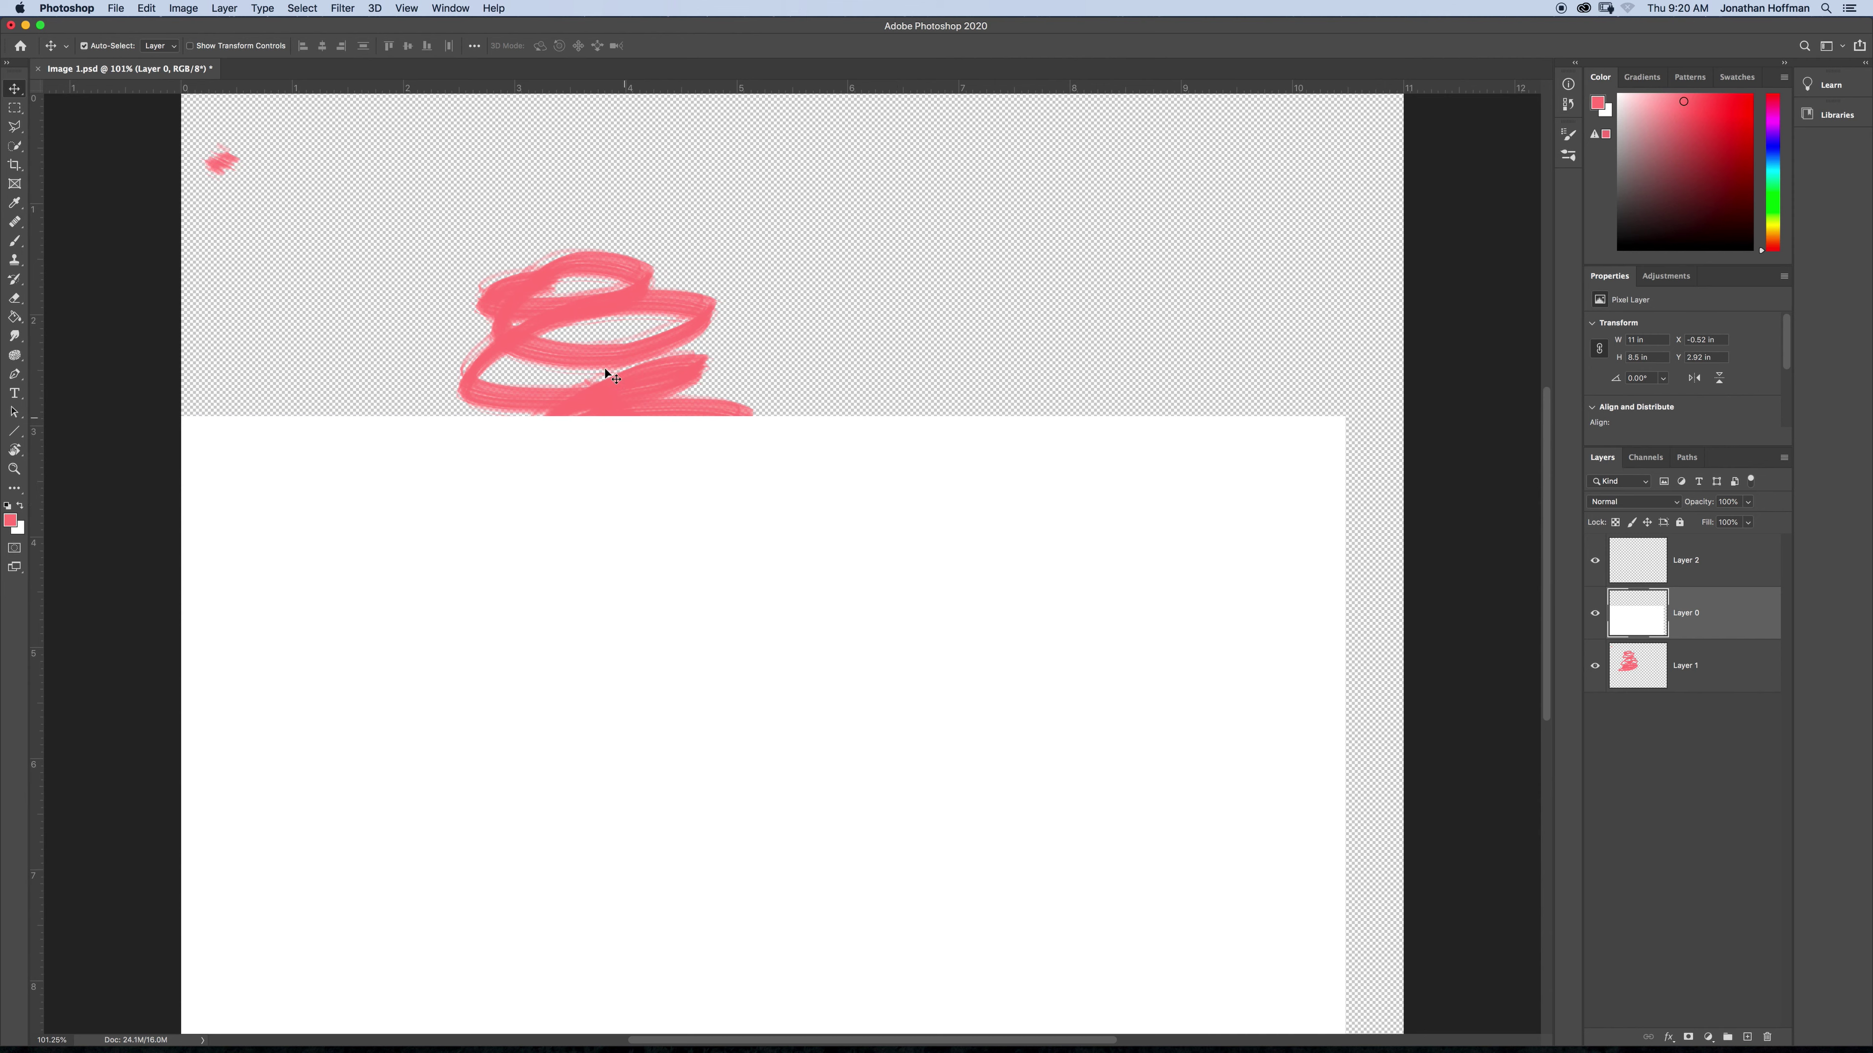
{"action": "left_click_drag", "start_coordinate": [1709, 671], "coordinate": [1715, 601]}
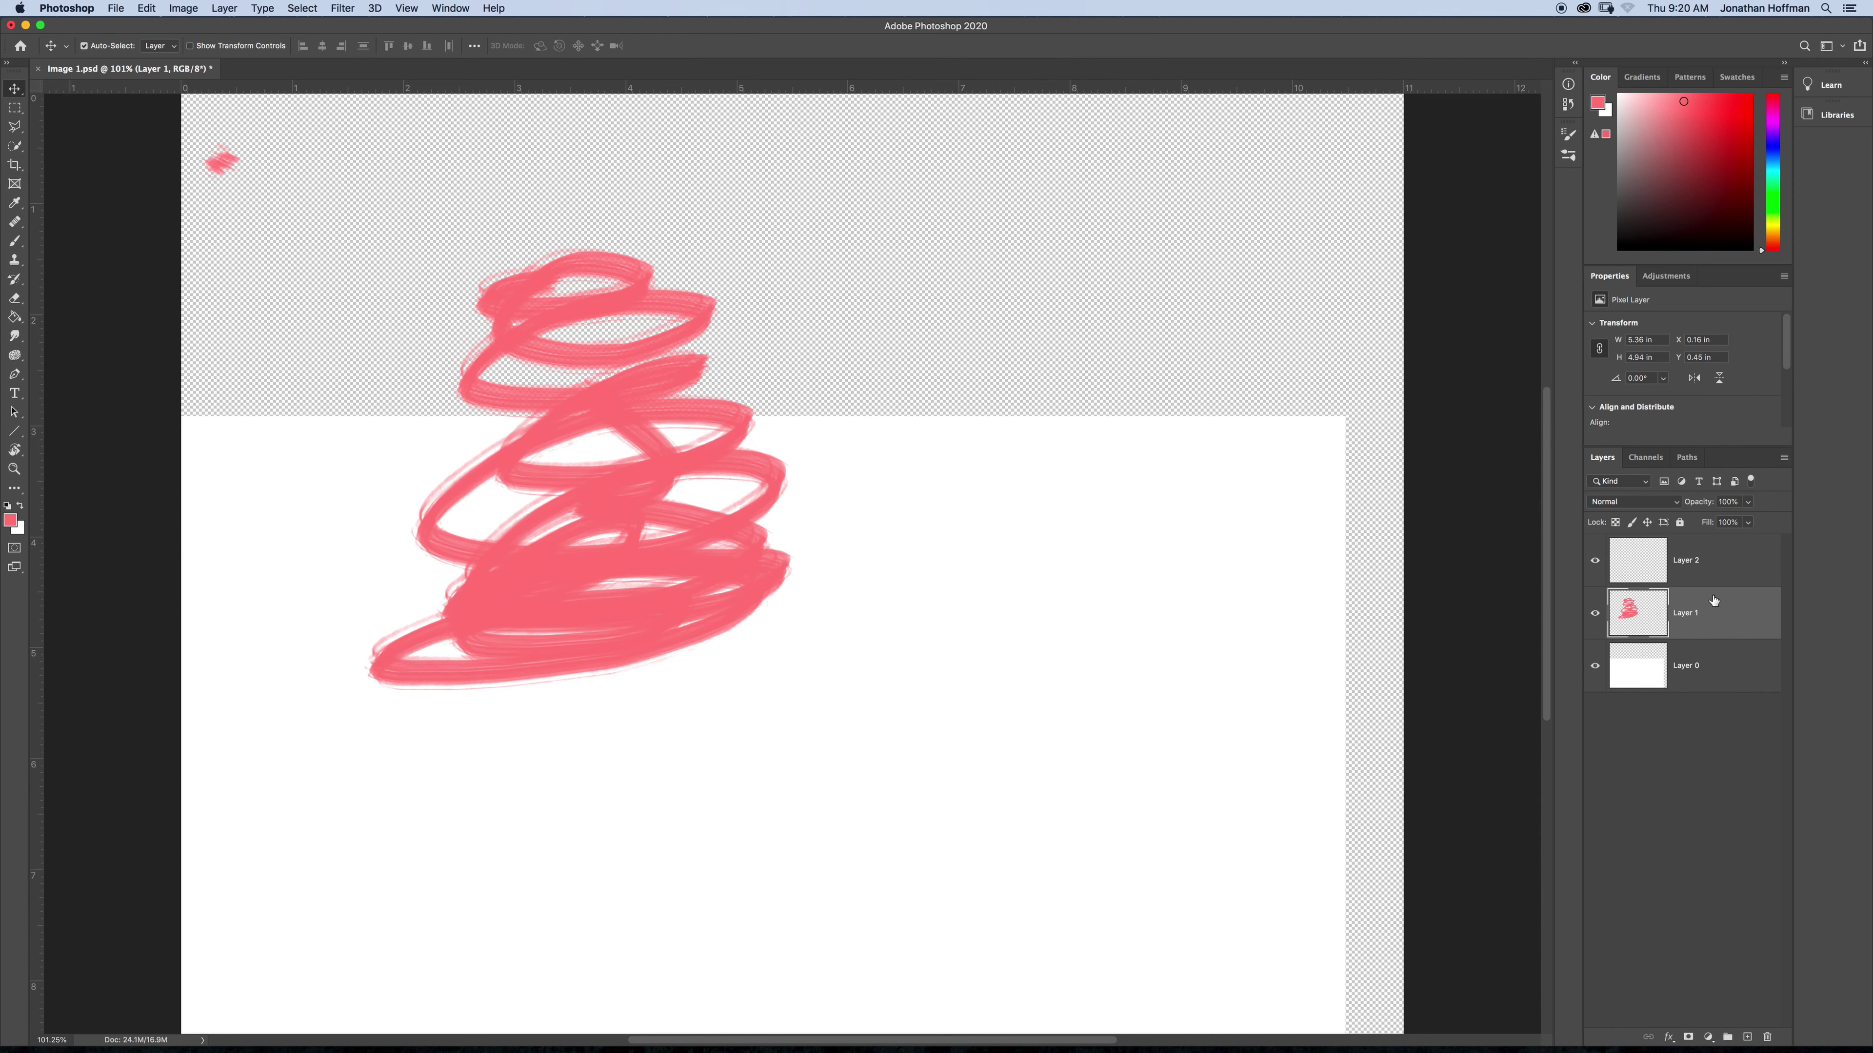
{"action": "left_click_drag", "start_coordinate": [1718, 618], "coordinate": [1721, 558]}
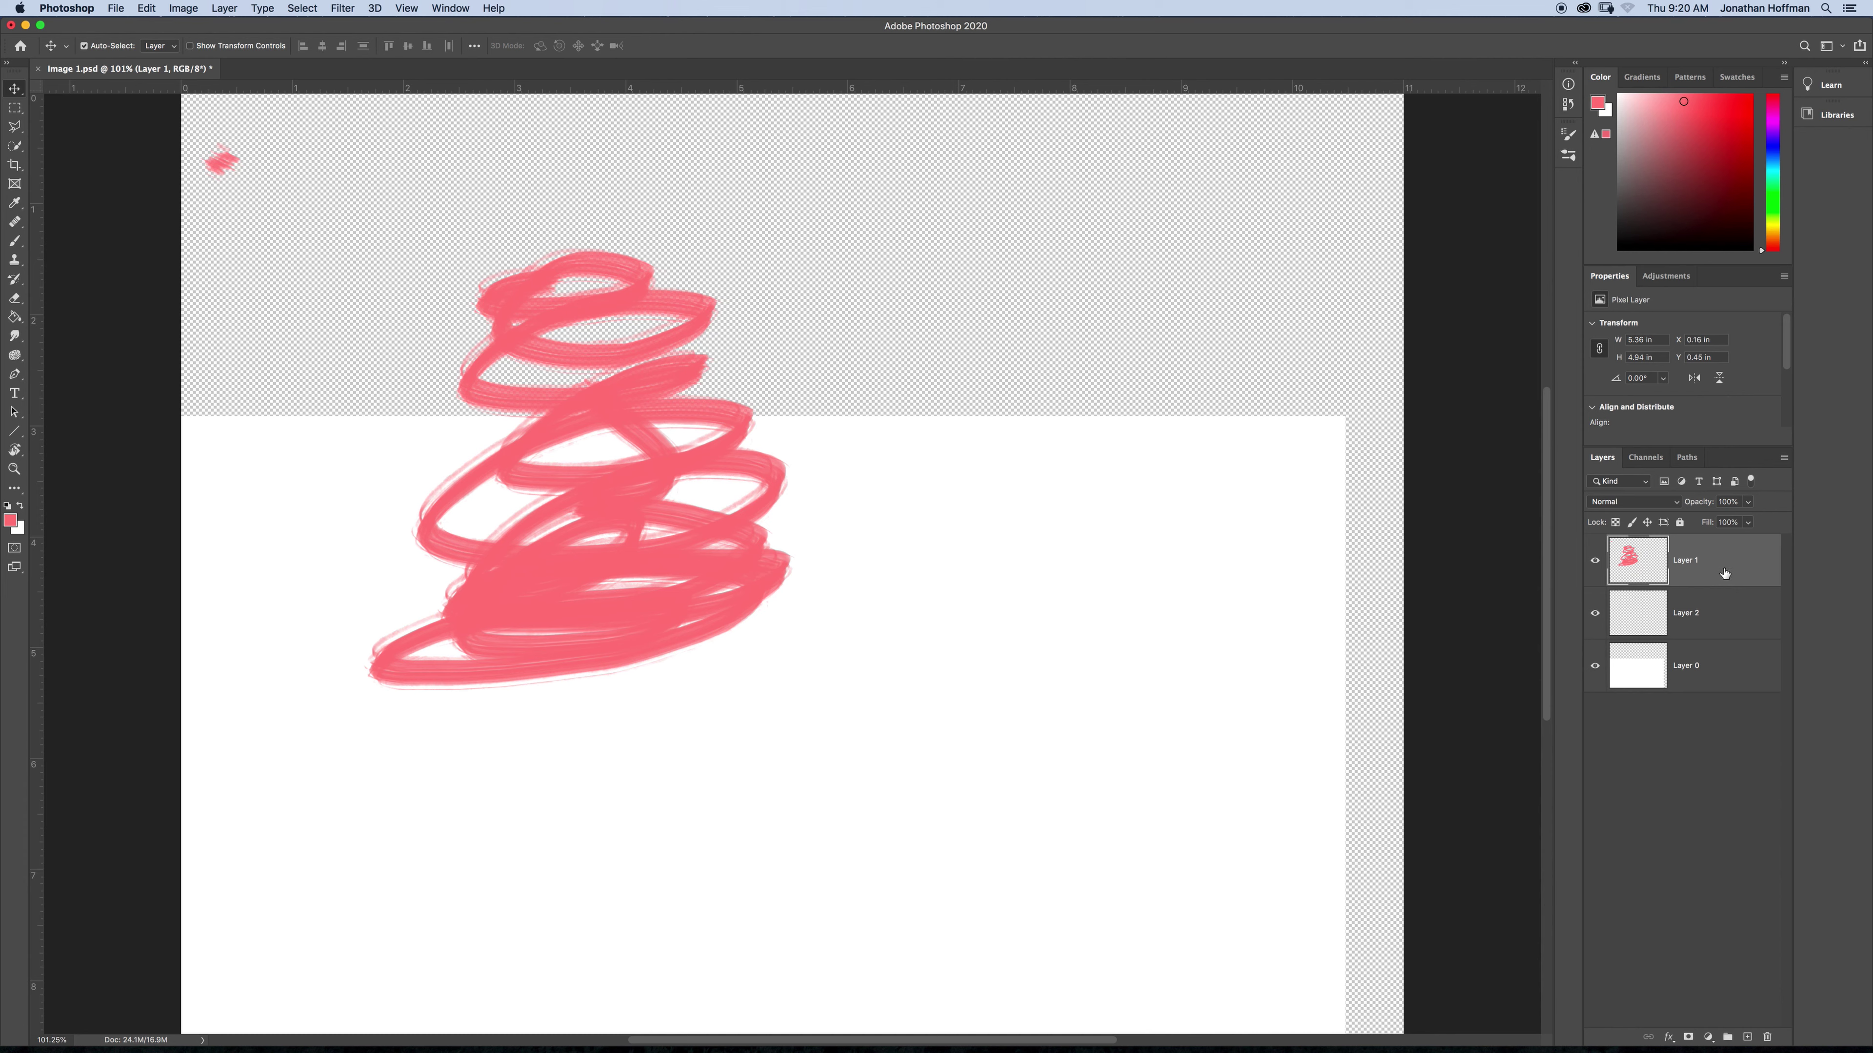
- Shuffle Layer 1 down and back up with Cmd+[ and Cmd+] so it ends on top
{"action": "key", "text": "super+bracketleft"}
{"action": "key", "text": "super+bracketleft"}
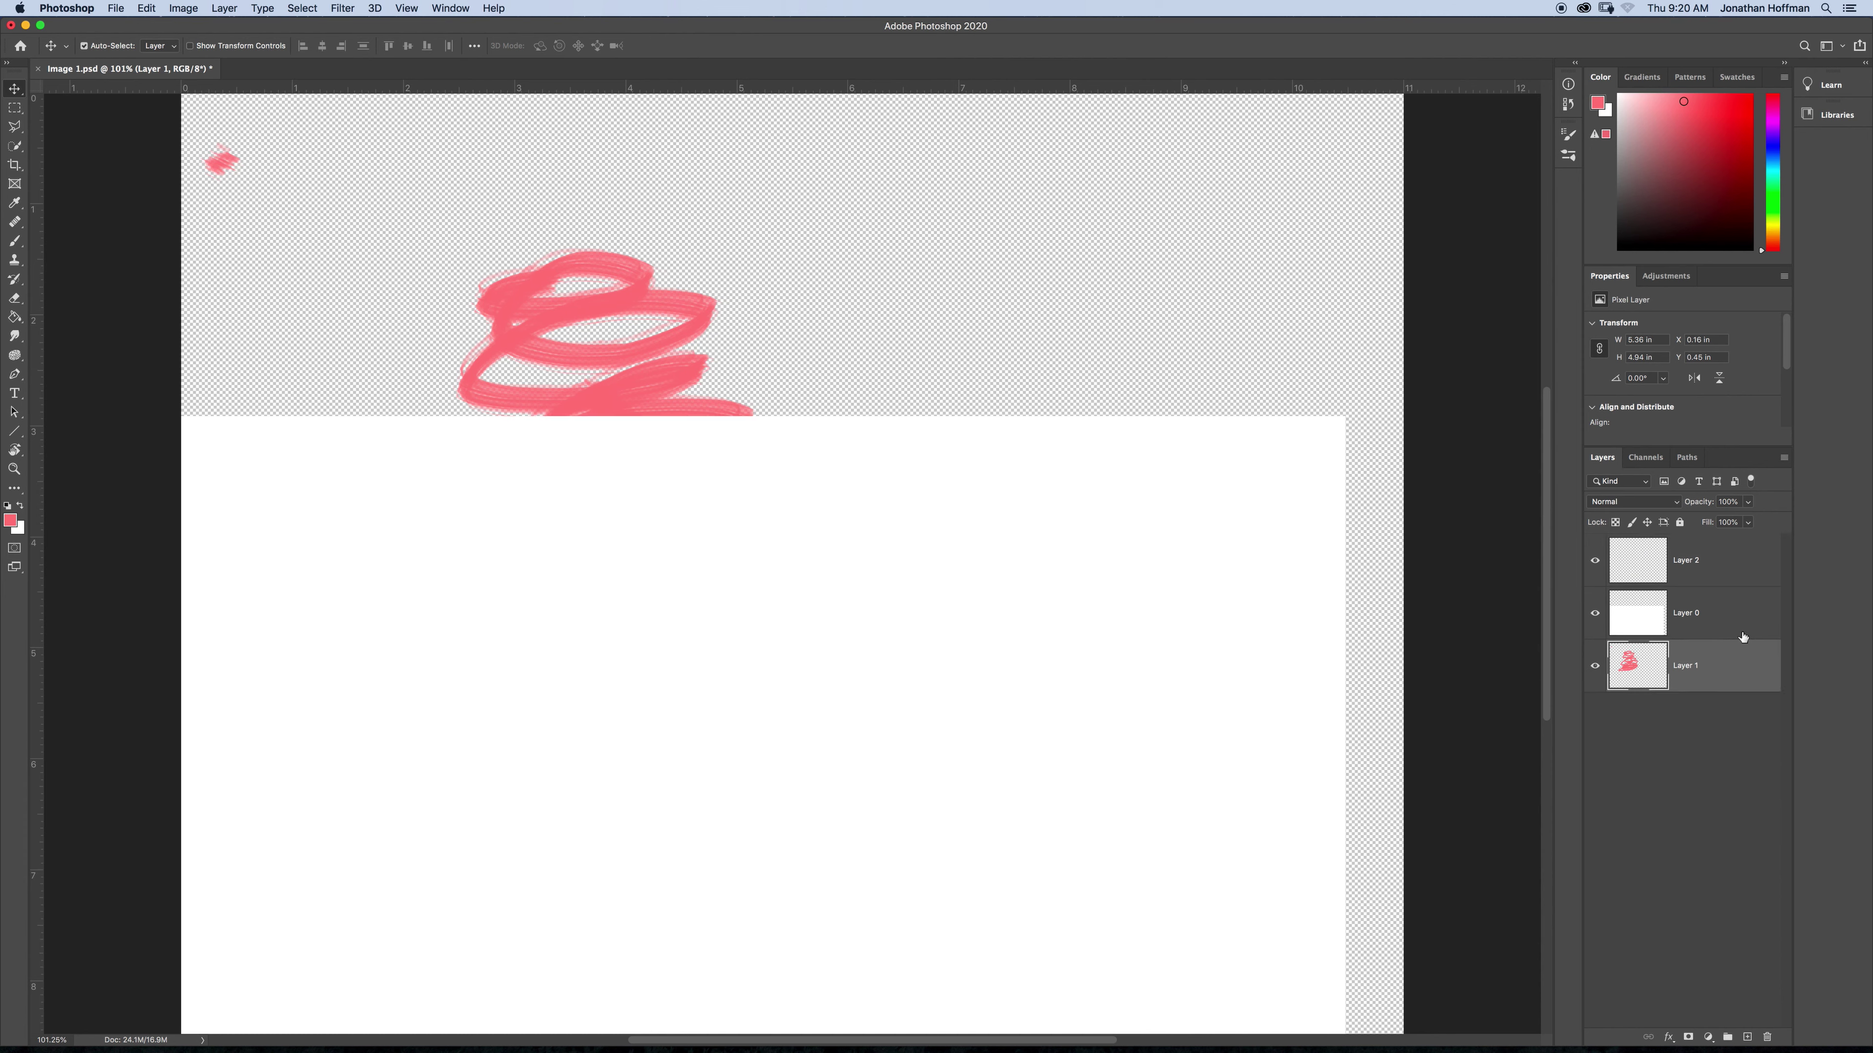
{"action": "key", "text": "super+bracketright"}
{"action": "key", "text": "super+bracketright"}
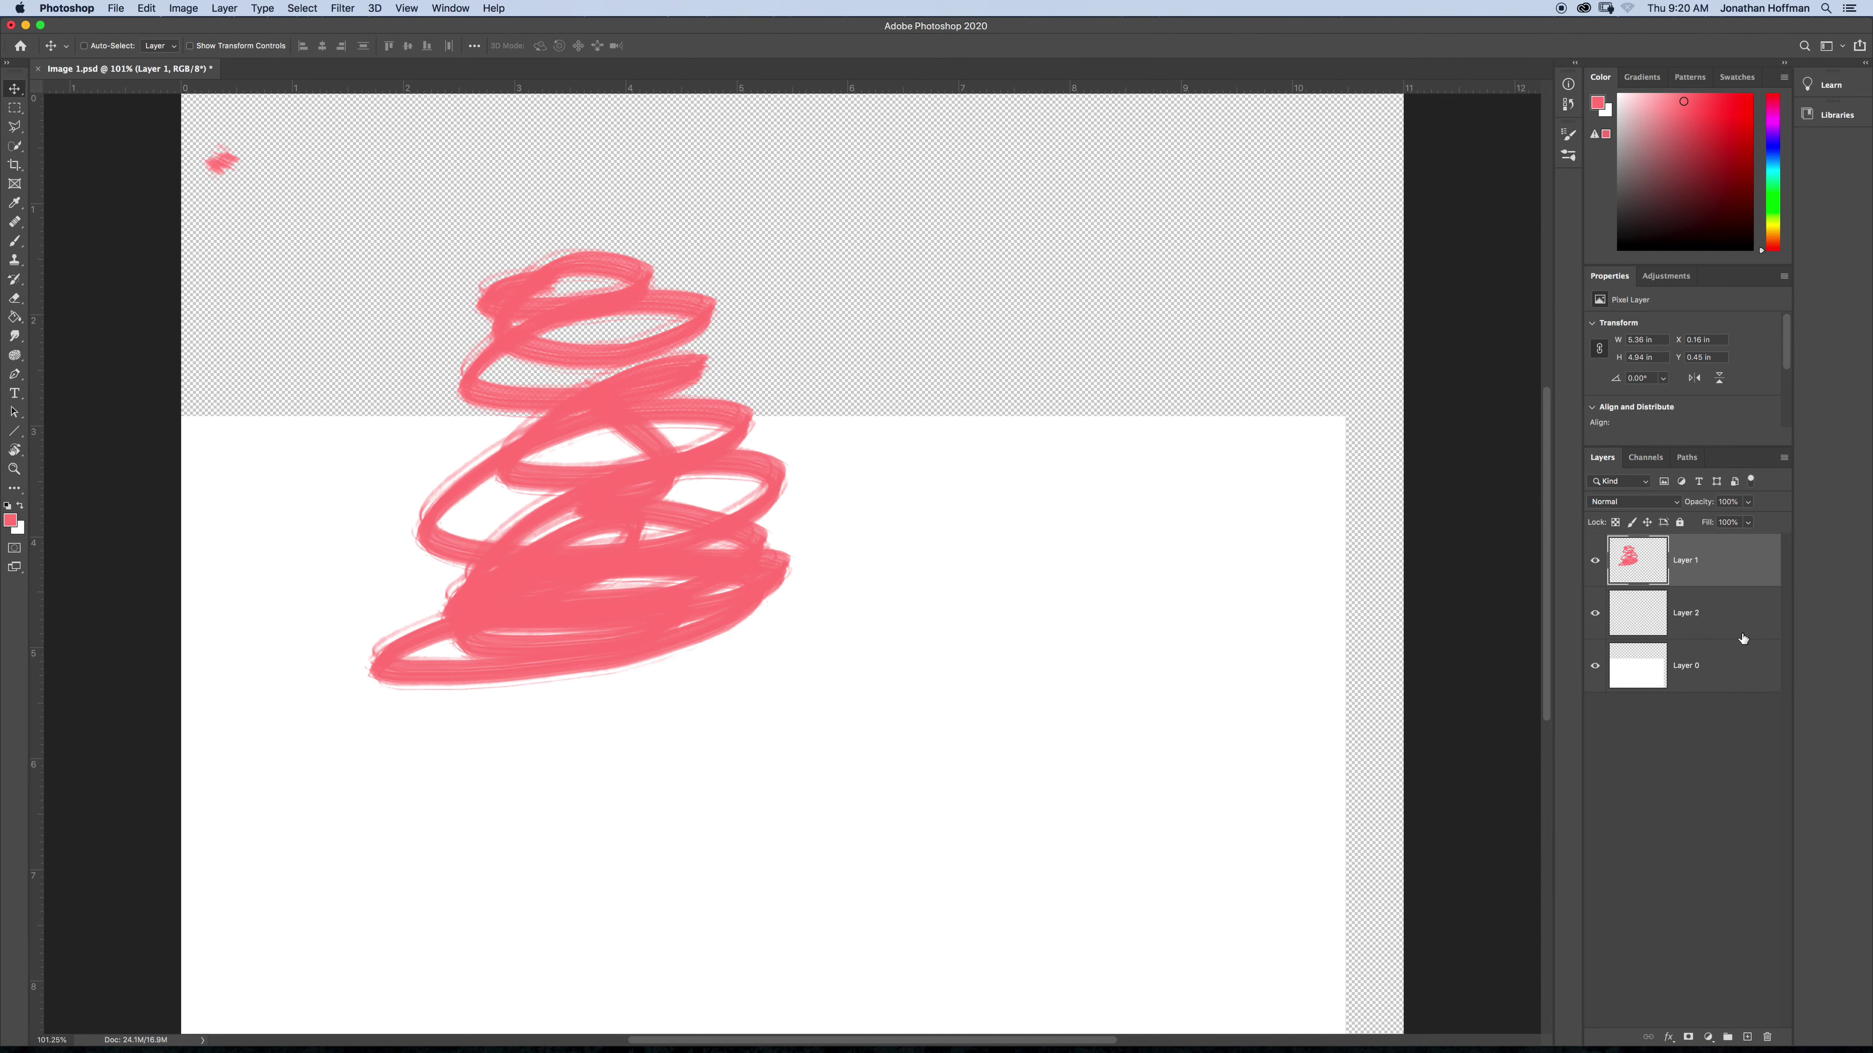
{"action": "key", "text": "super+bracketleft"}
{"action": "key", "text": "super+bracketleft"}
{"action": "key", "text": "super+bracketright"}
{"action": "key", "text": "super+bracketright"}
{"action": "left_click", "coordinate": [450, 8]}
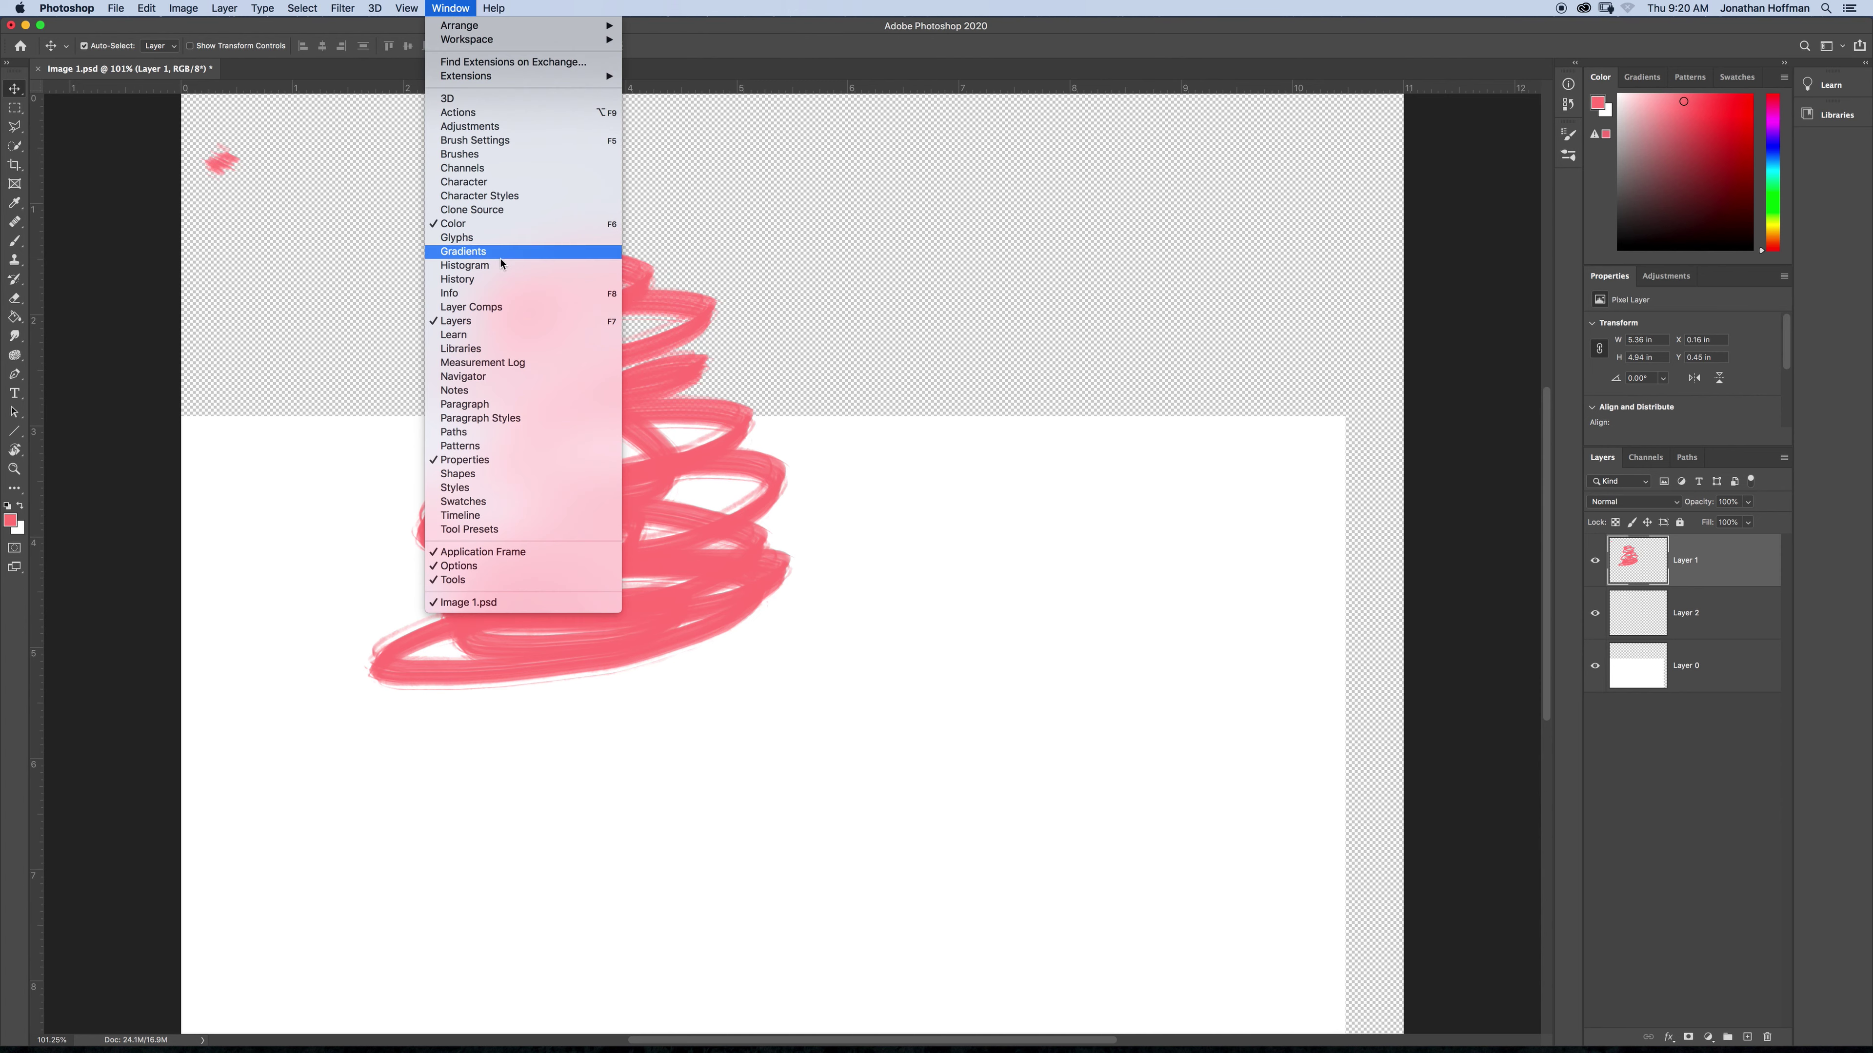
- Show the History panel and step back and forth through the layer-order and visibility states
{"action": "left_click", "coordinate": [472, 279]}
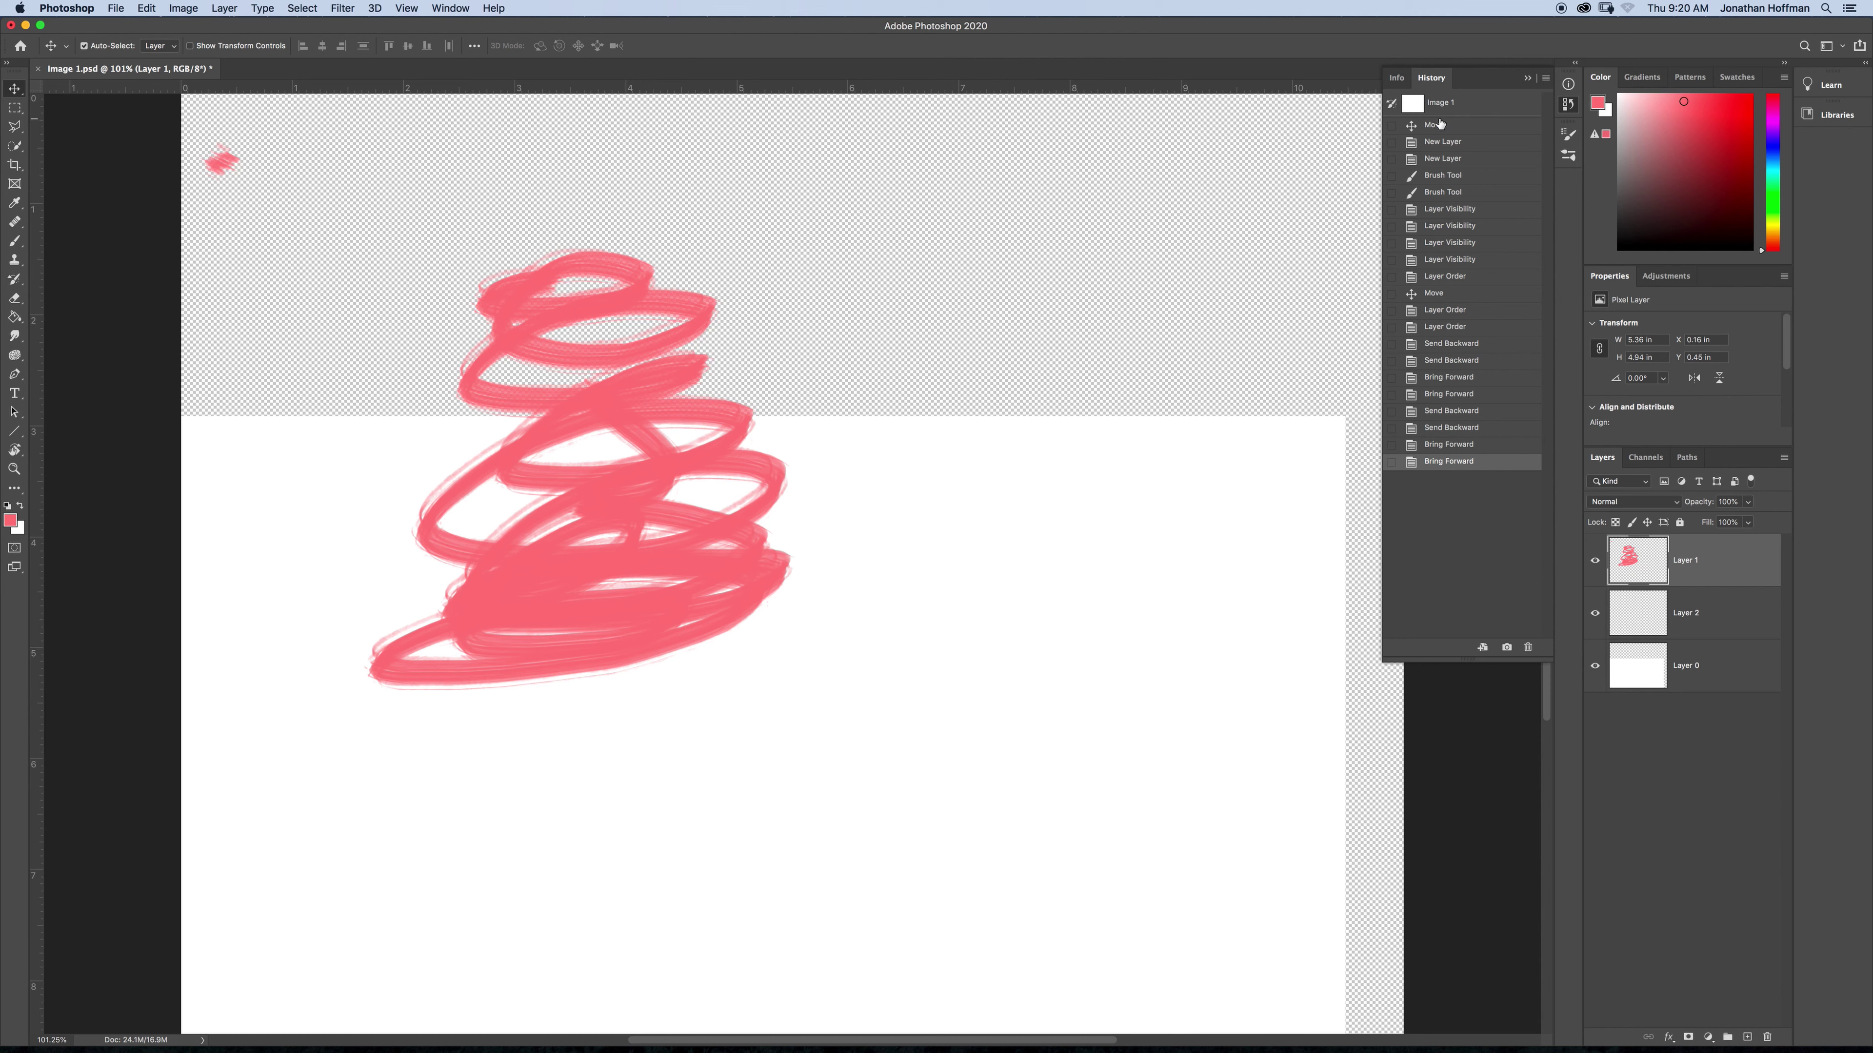
{"action": "left_click", "coordinate": [1447, 444]}
{"action": "left_click", "coordinate": [1456, 427]}
{"action": "left_click", "coordinate": [1459, 326]}
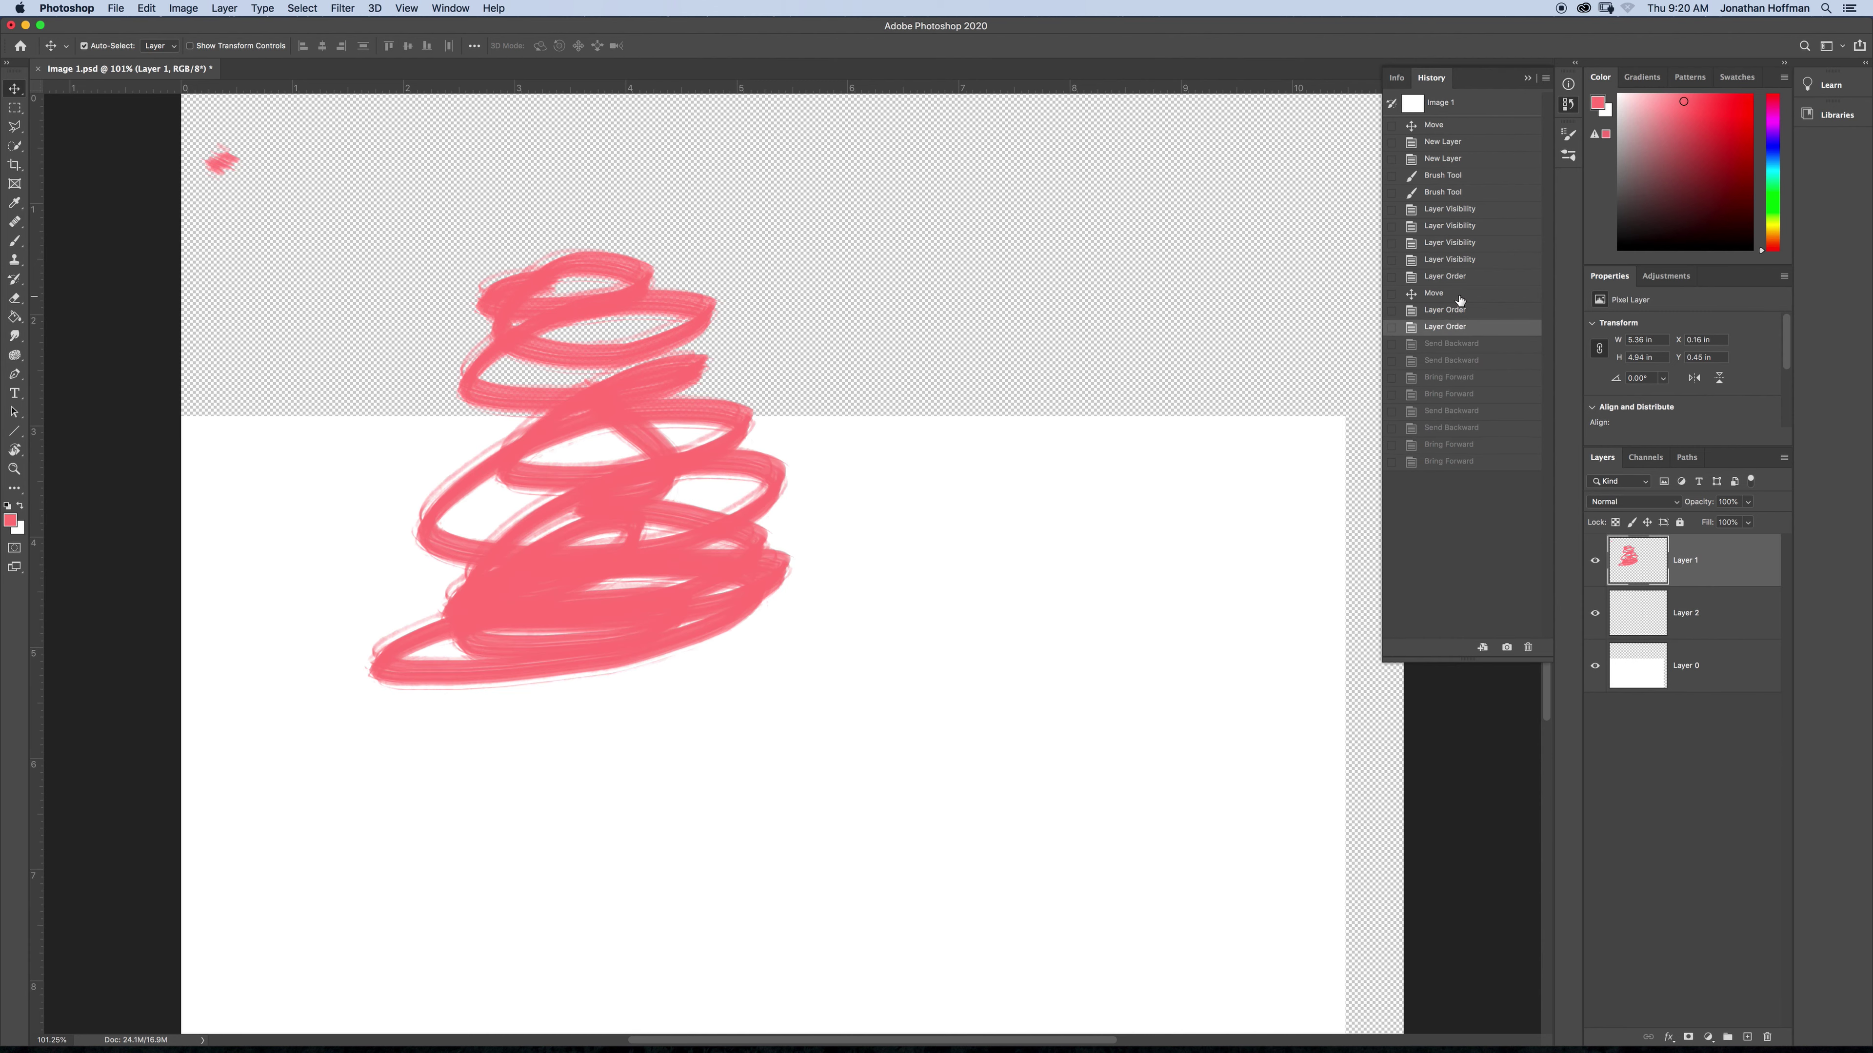
{"action": "left_click", "coordinate": [1459, 295]}
{"action": "left_click", "coordinate": [1461, 261]}
{"action": "left_click", "coordinate": [1465, 226]}
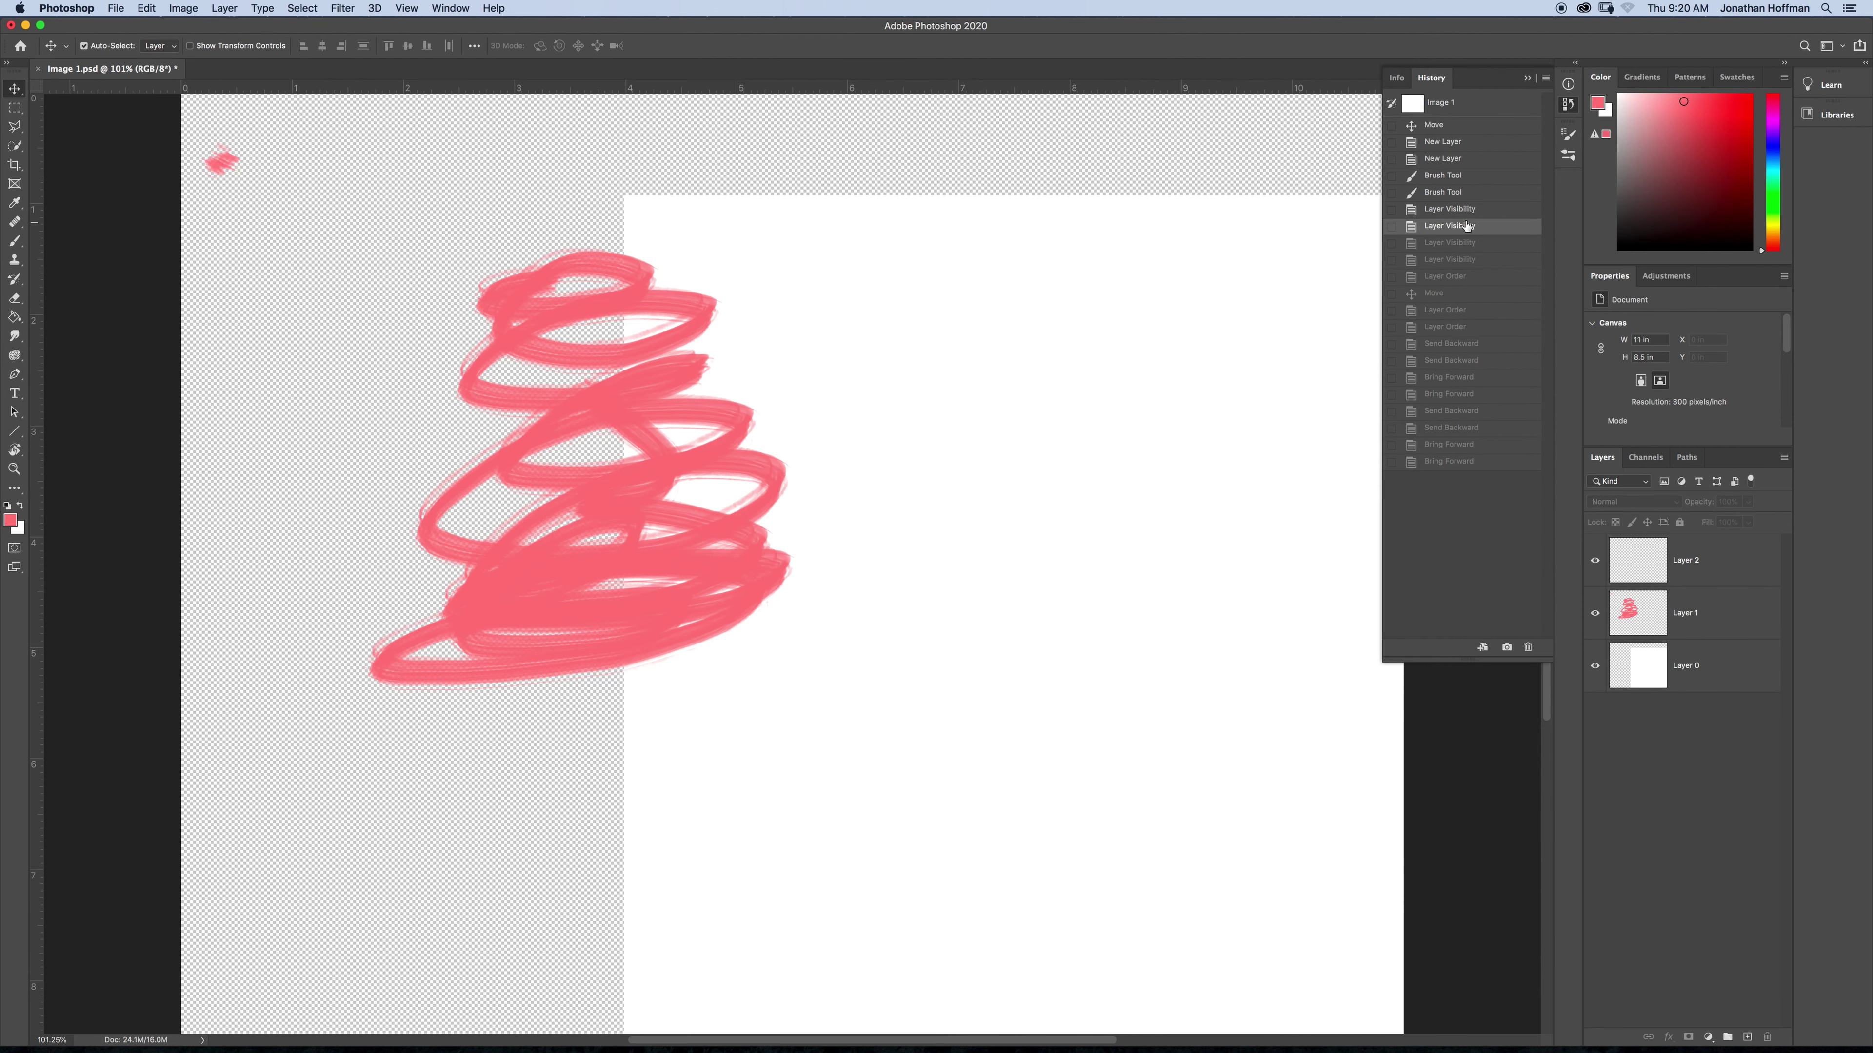
{"action": "left_click", "coordinate": [1468, 349]}
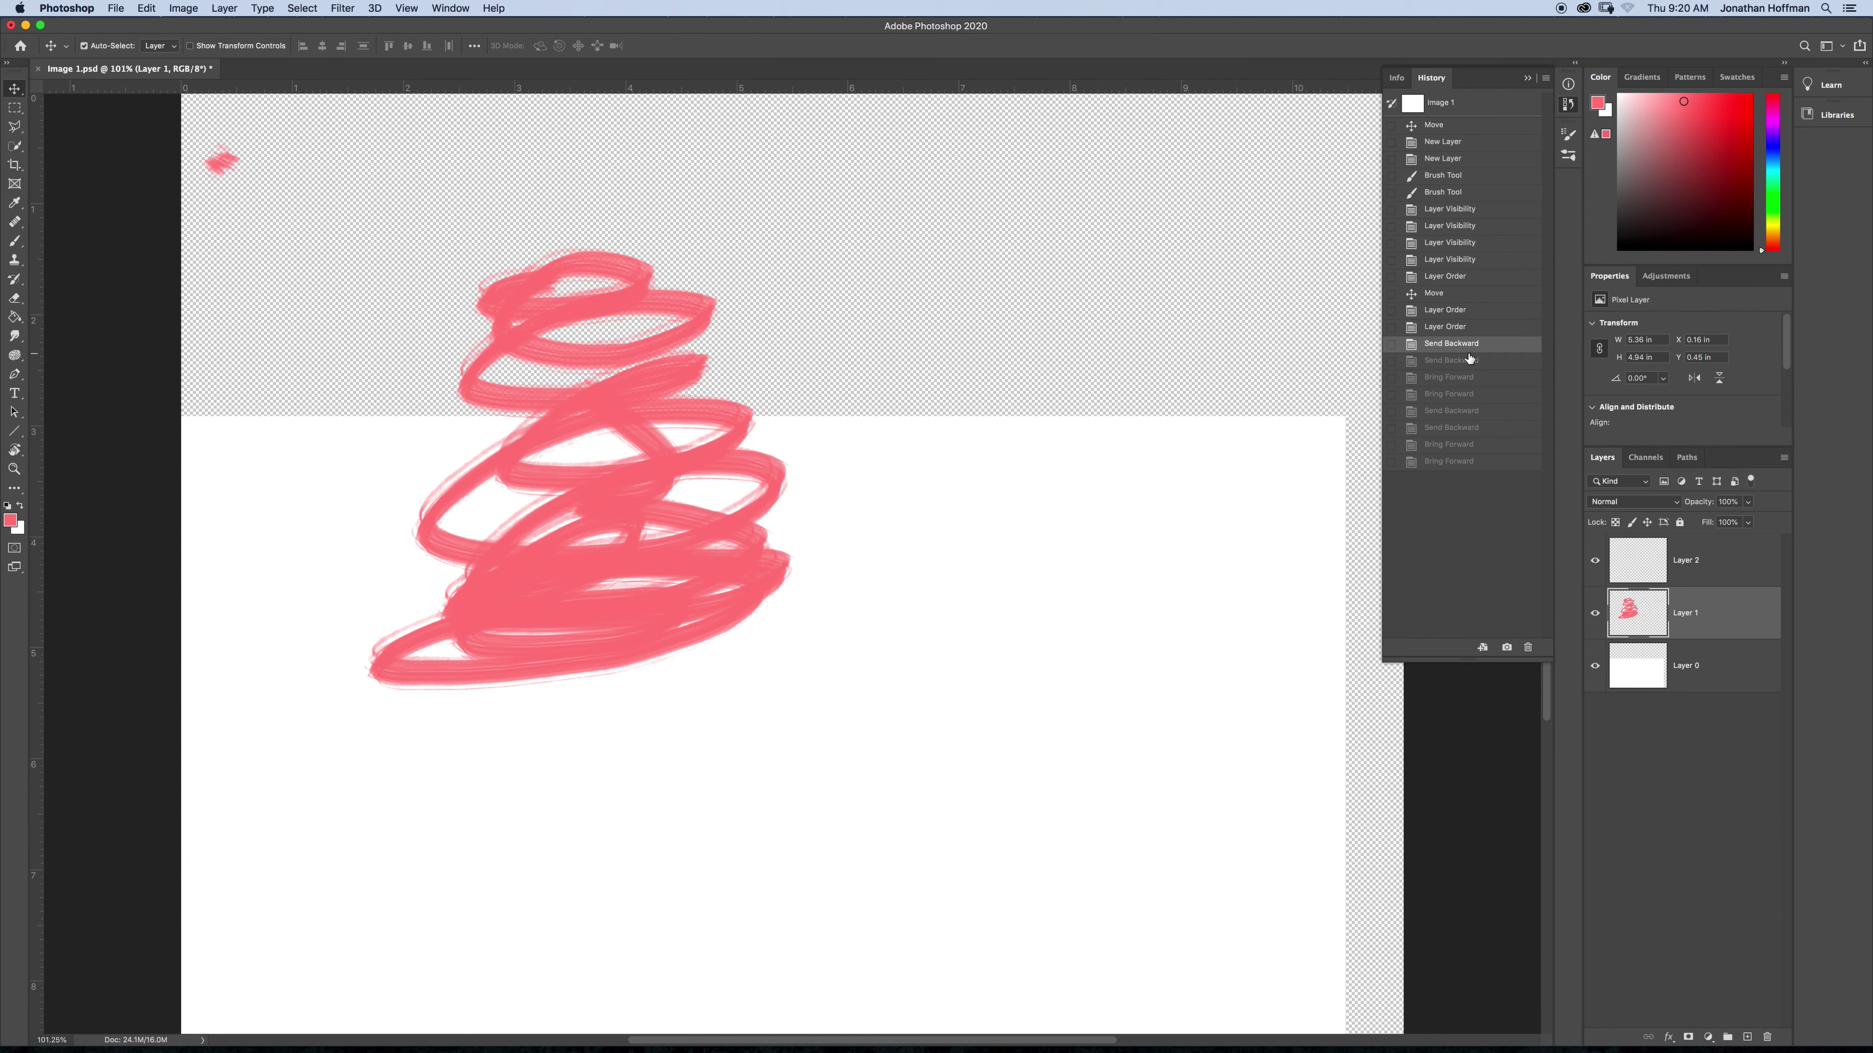
{"action": "left_click", "coordinate": [1459, 329]}
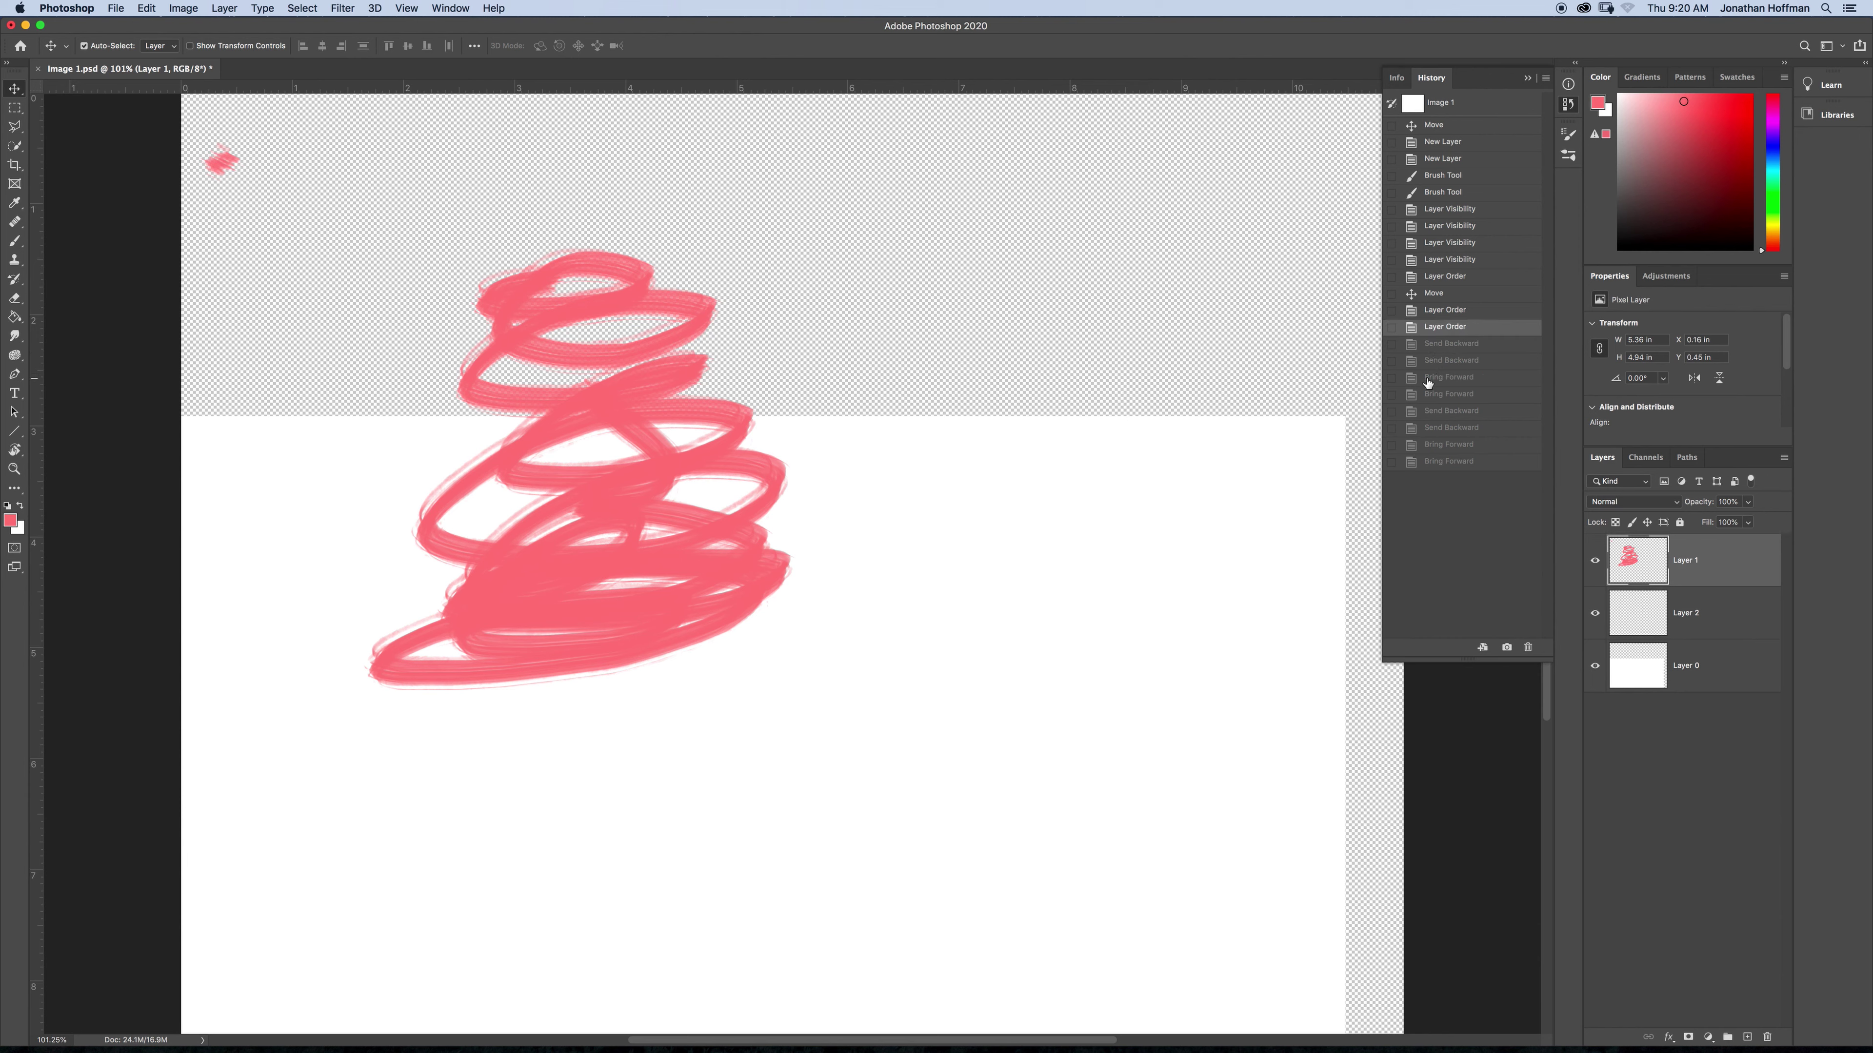
- Brush a pink squiggle, then revert to the opening Image 1 snapshot in History
{"action": "key", "text": "b"}
{"action": "mouse_move", "coordinate": [1066, 458]}
{"action": "left_mouse_down"}
{"action": "mouse_move", "coordinate": [1018, 541]}
{"action": "mouse_move", "coordinate": [1077, 648]}
{"action": "mouse_move", "coordinate": [1165, 689]}
{"action": "left_mouse_up"}
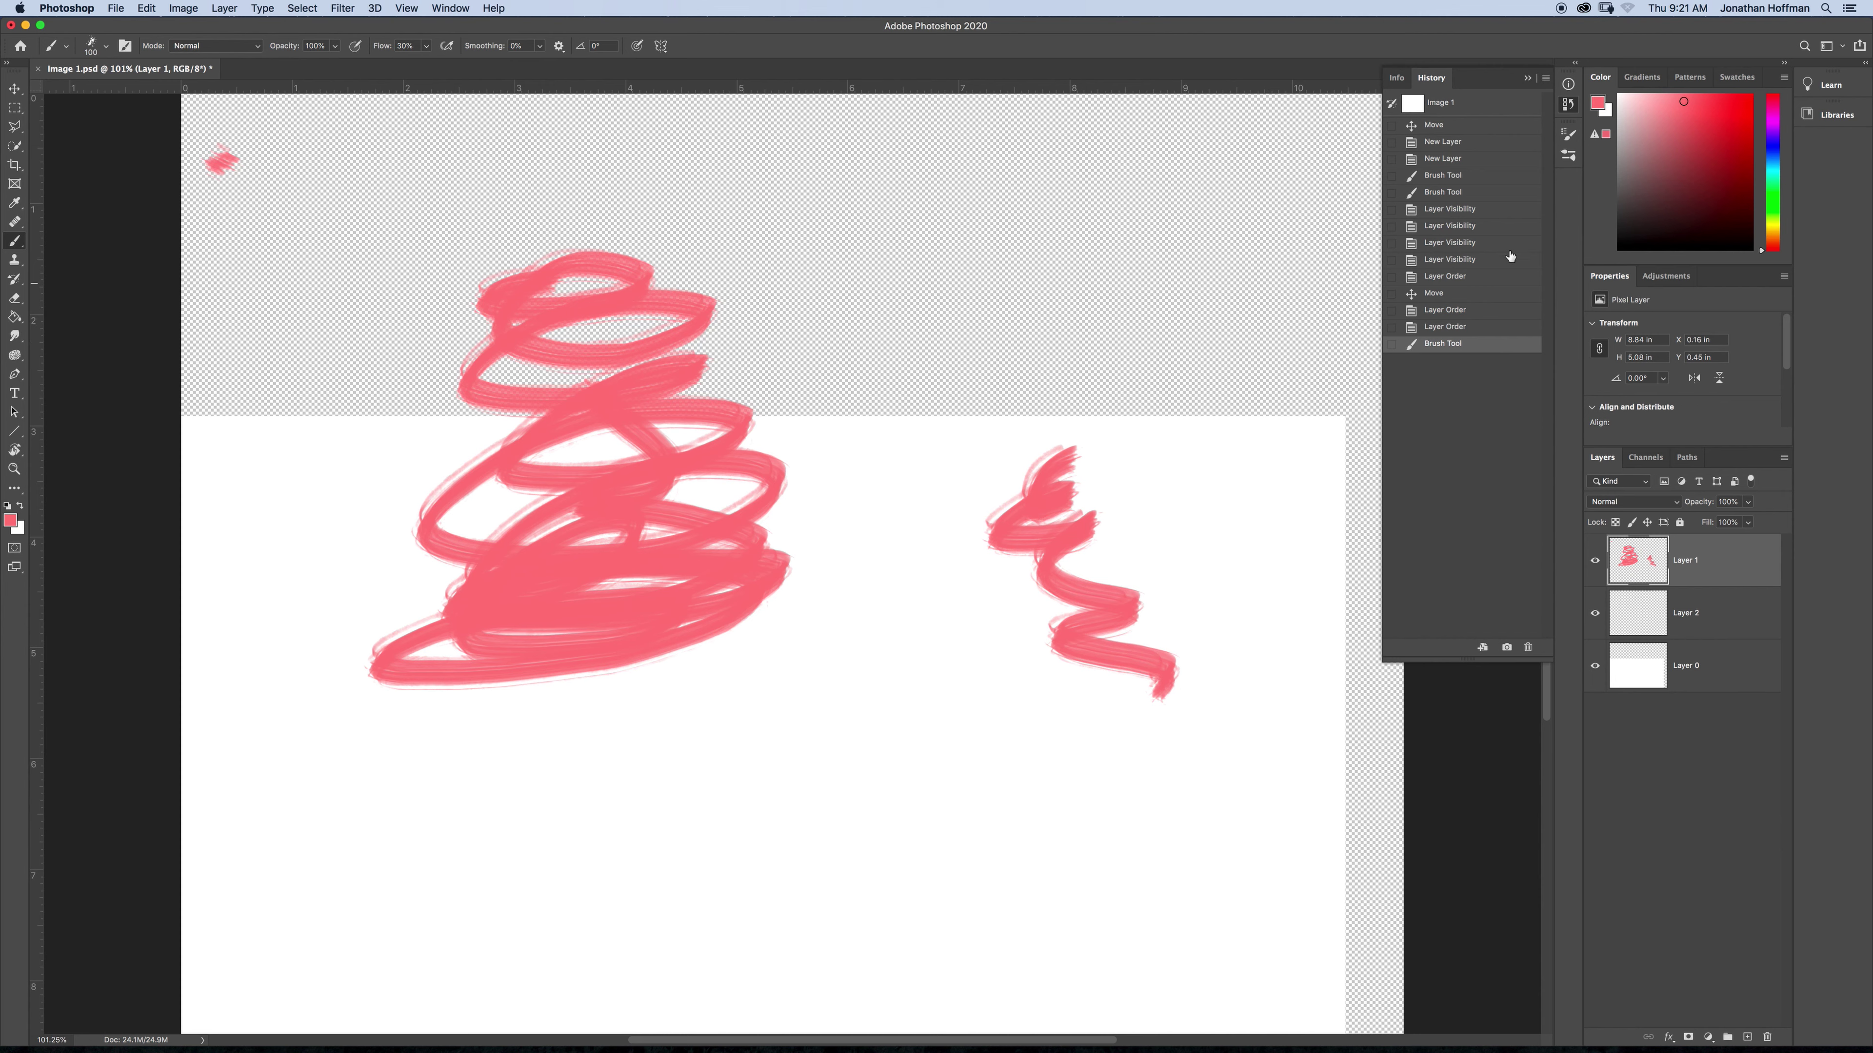
{"action": "left_click", "coordinate": [1434, 102]}
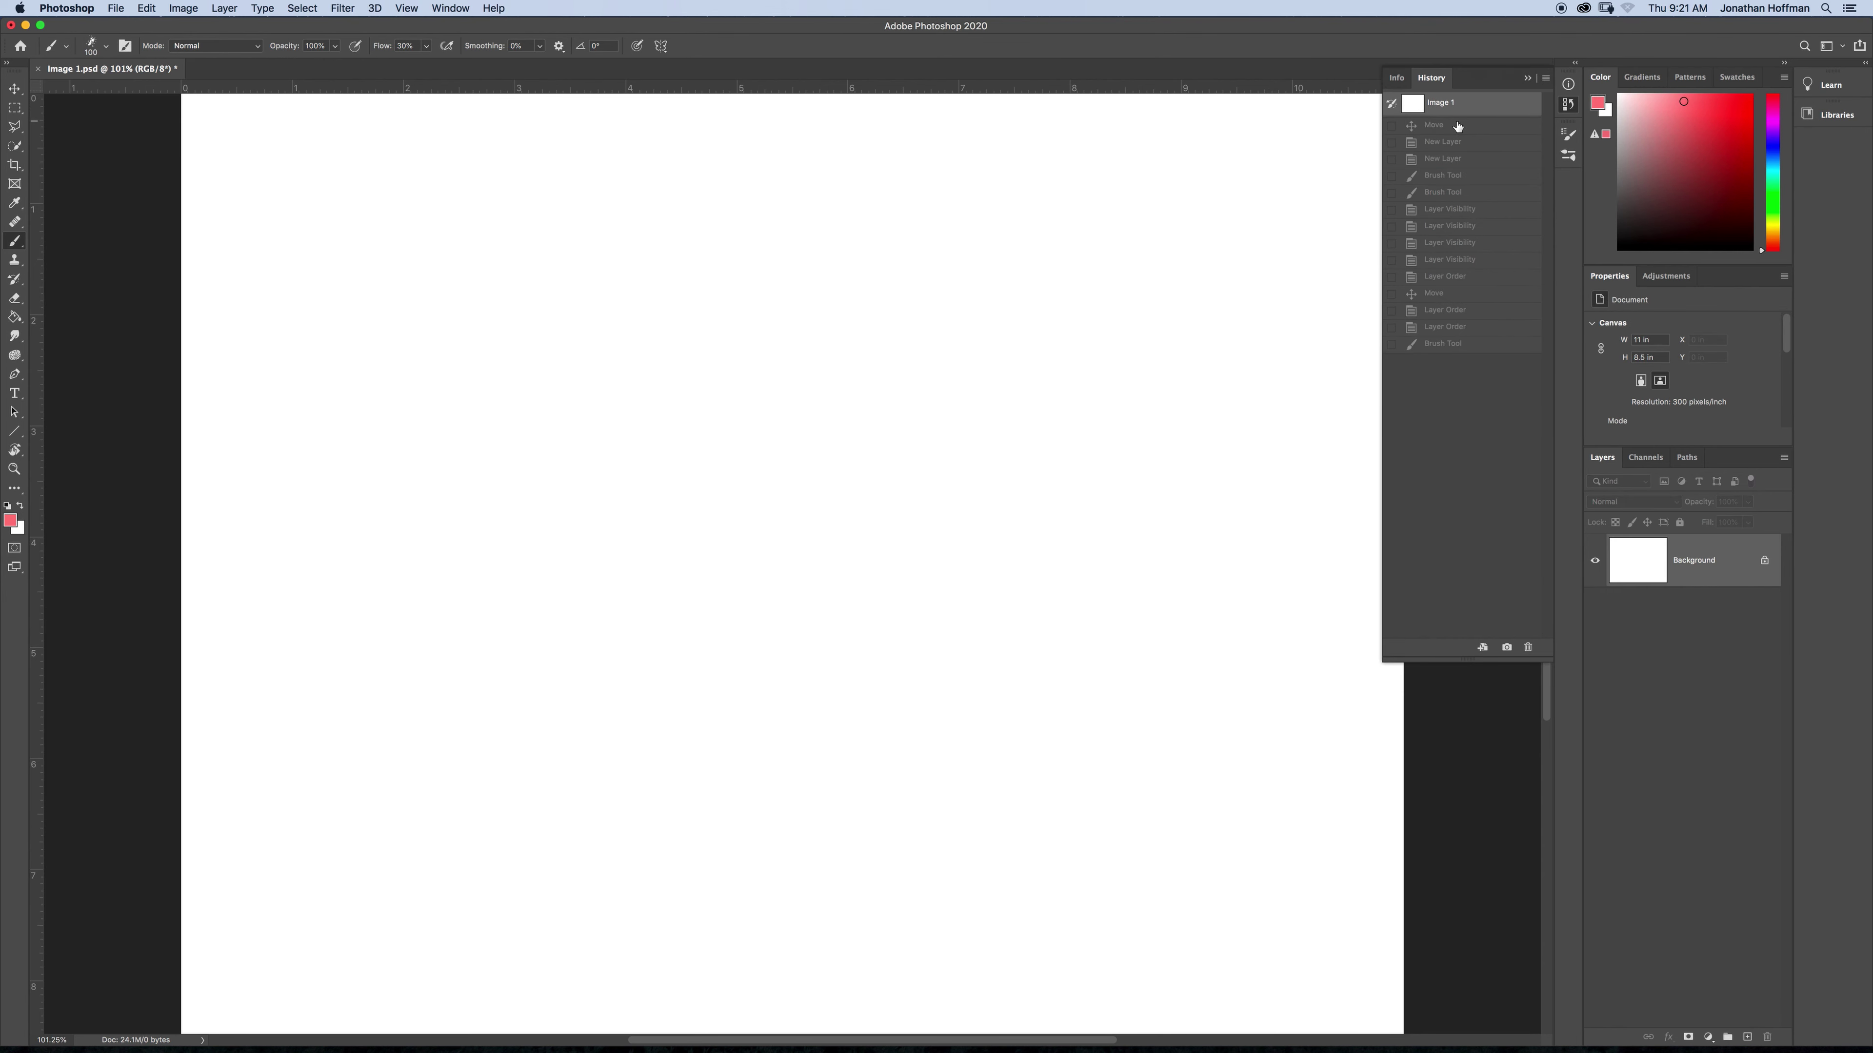
- Collapse the History panel into the icon dock and bring up the Layers panel menu
{"action": "left_click", "coordinate": [1527, 77]}
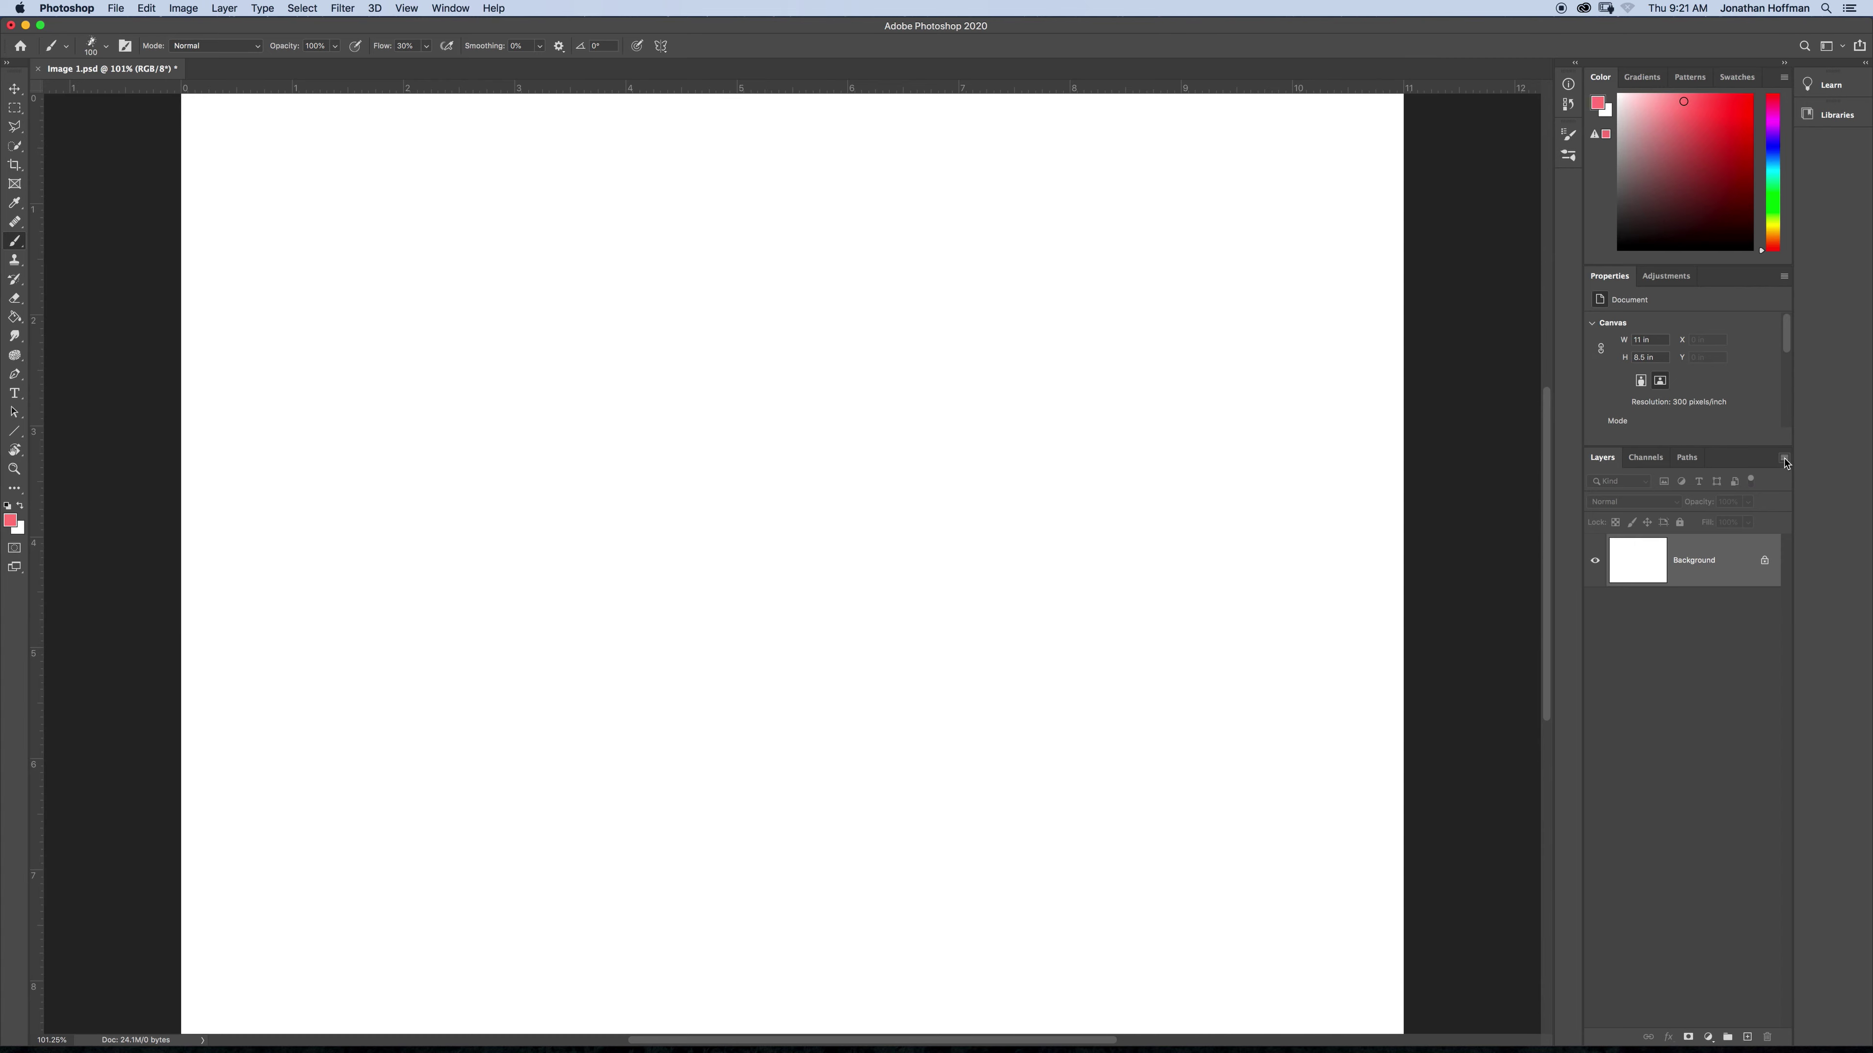
{"action": "left_click", "coordinate": [1785, 458]}
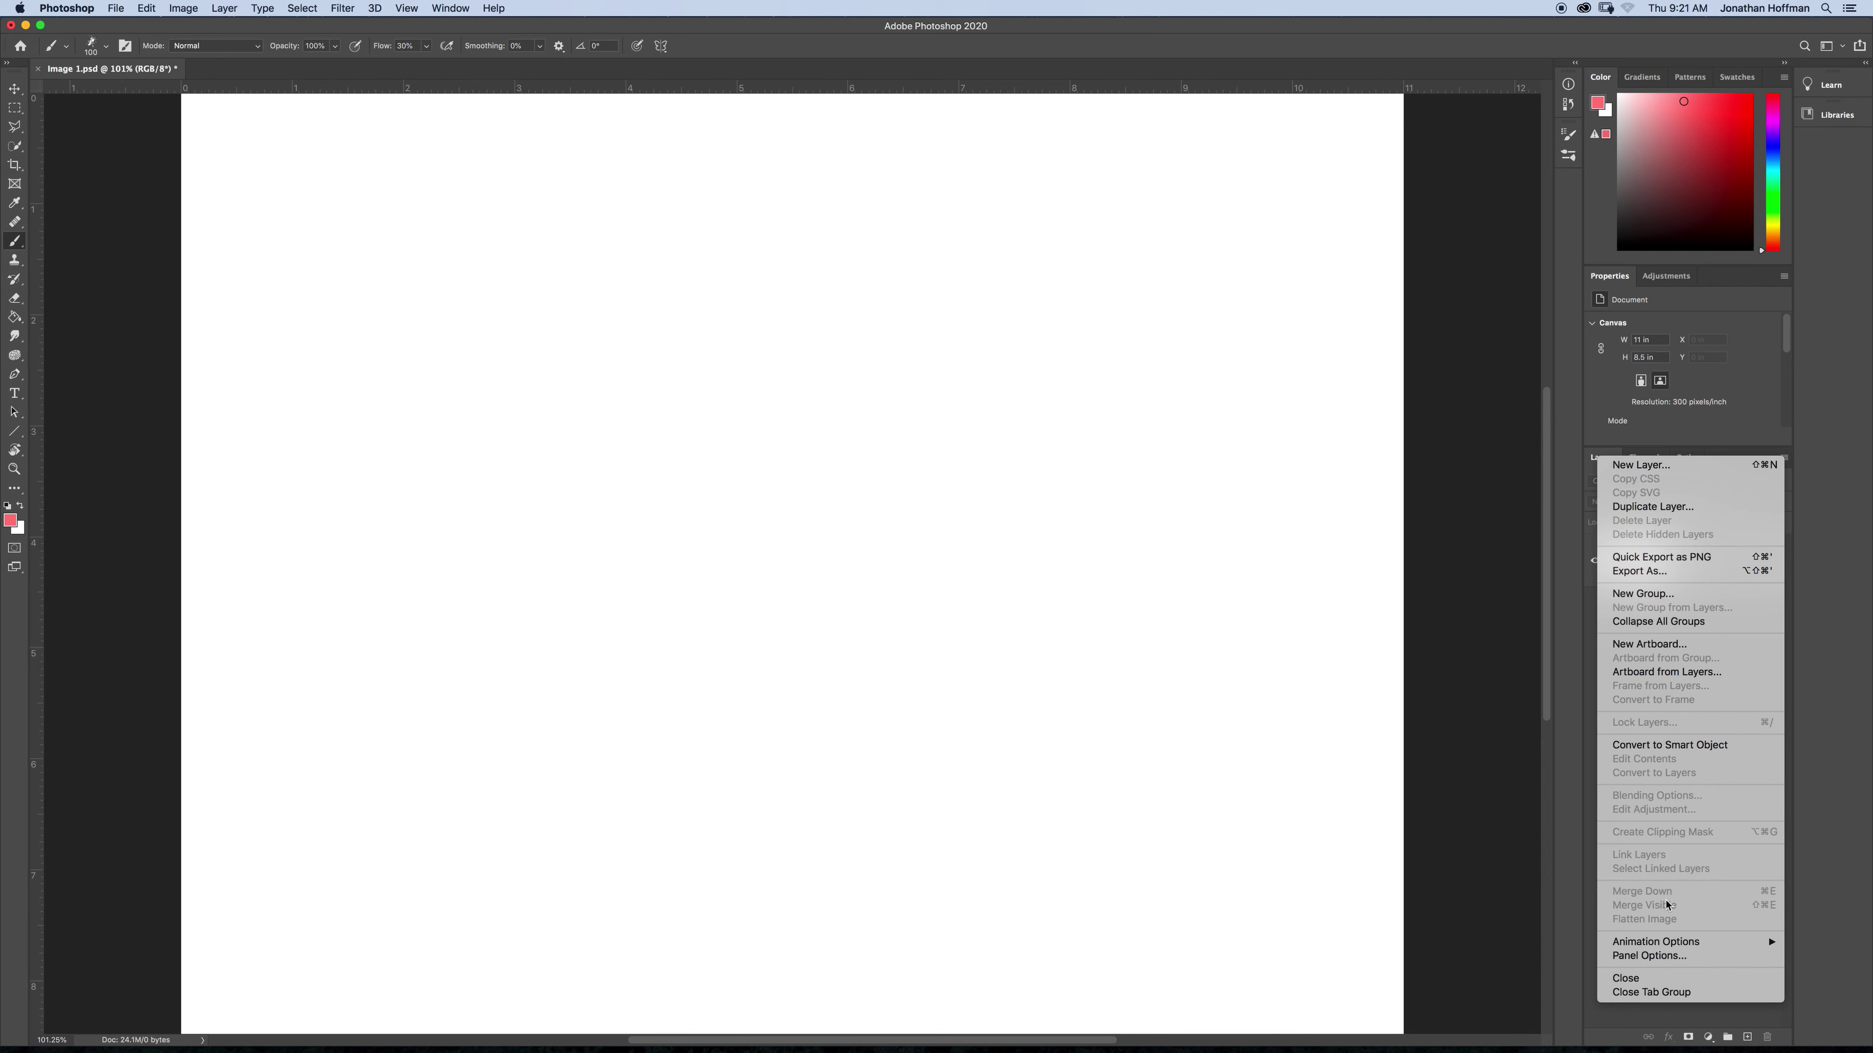
{"action": "left_click", "coordinate": [1650, 956]}
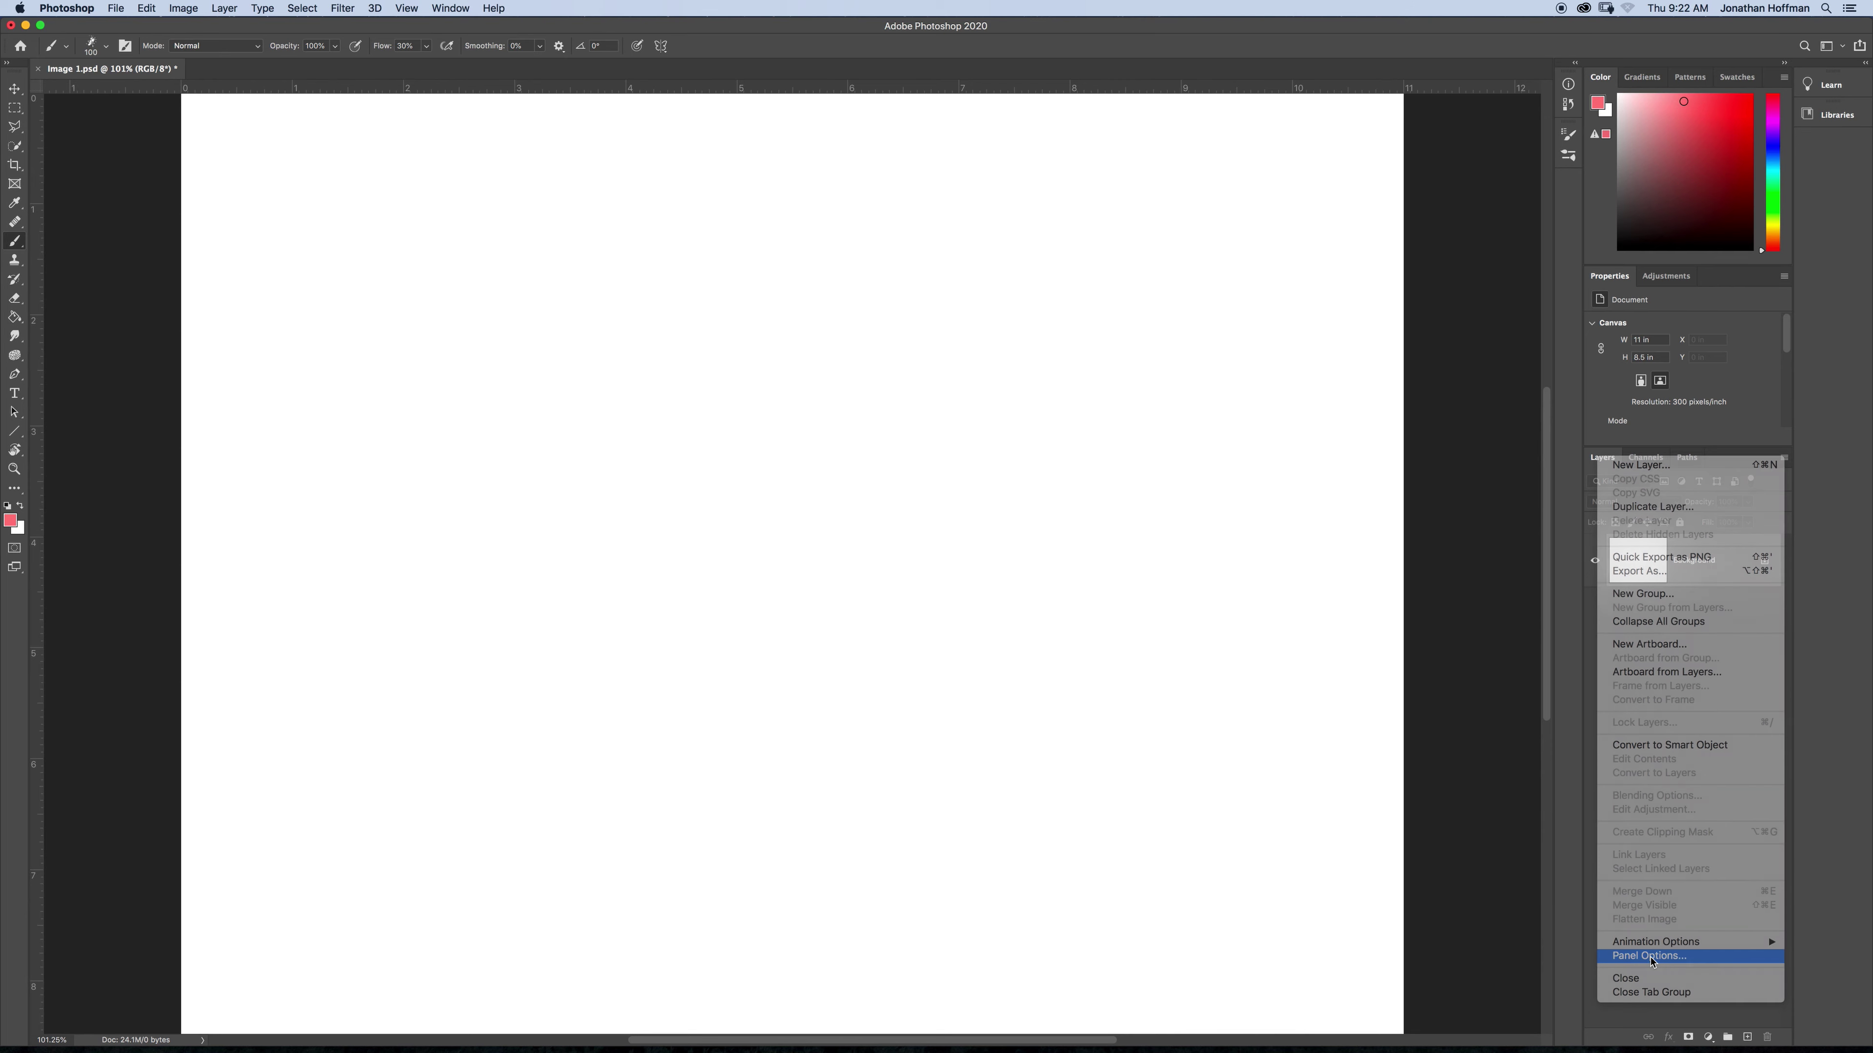
{"action": "left_click", "coordinate": [833, 381]}
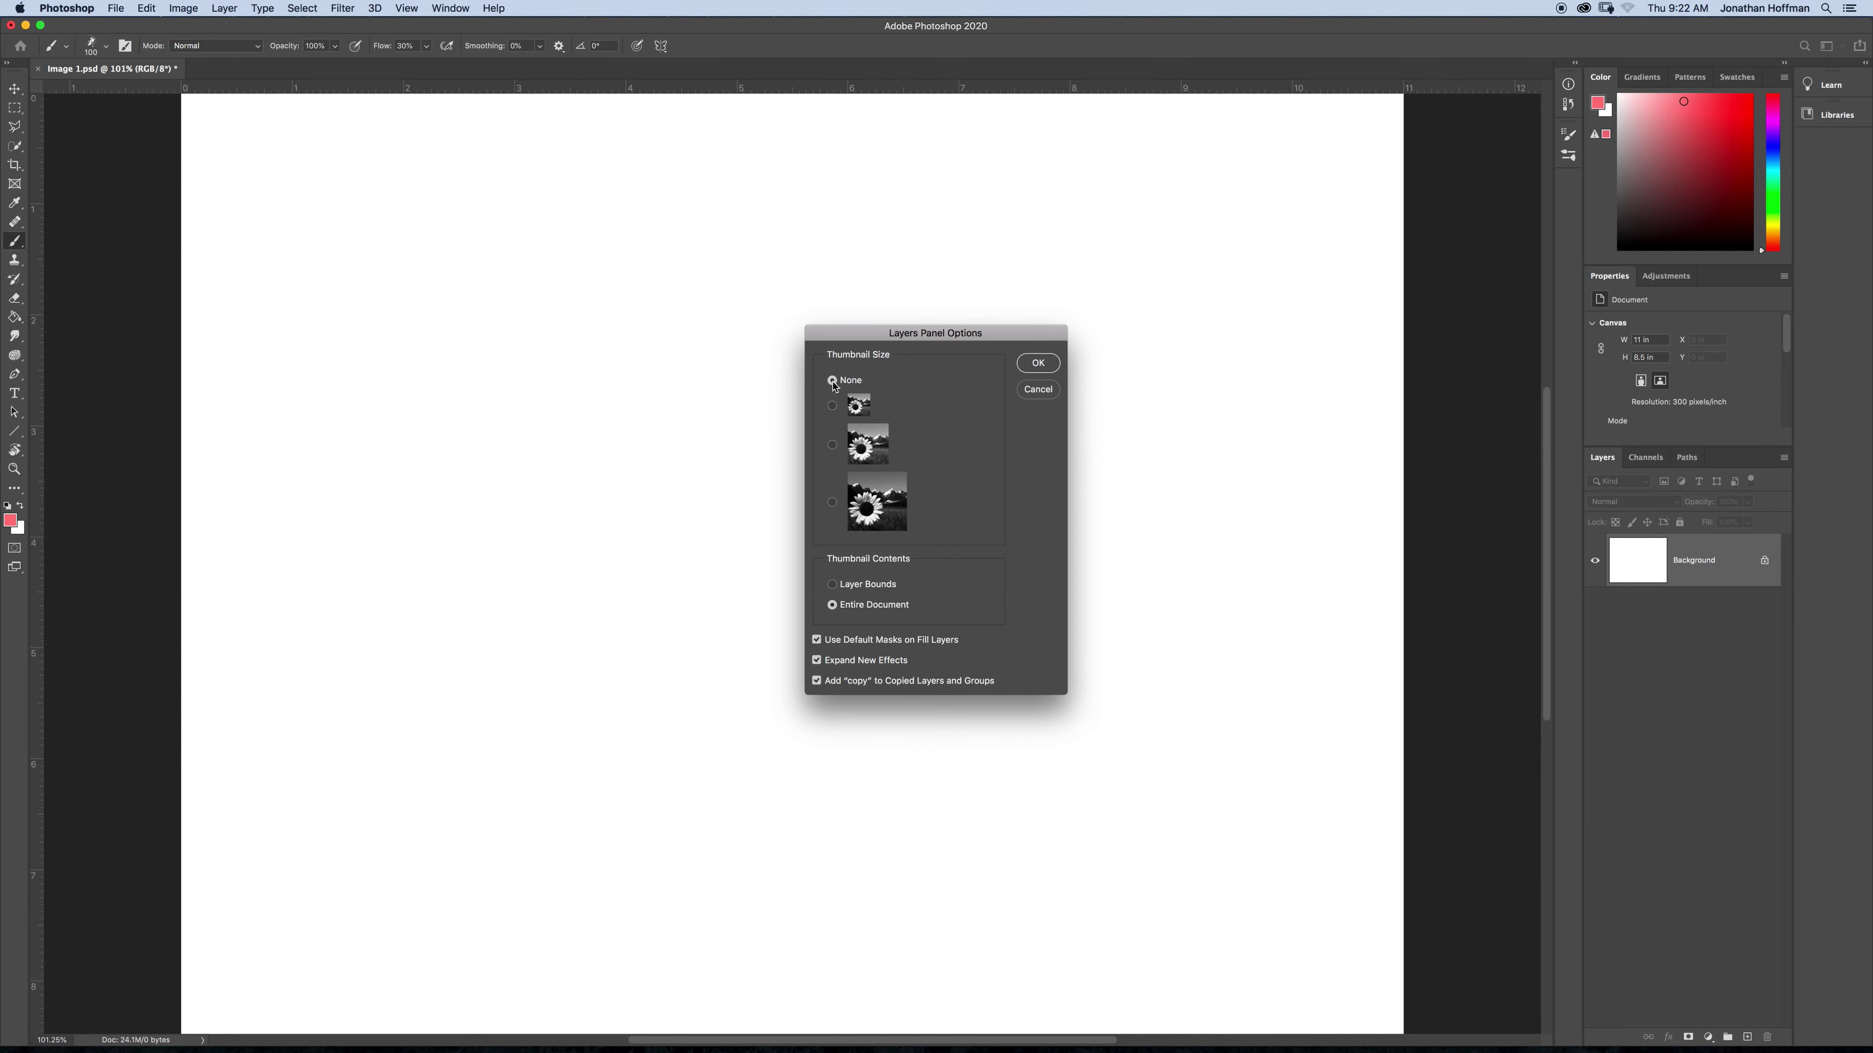
{"action": "left_click", "coordinate": [831, 406]}
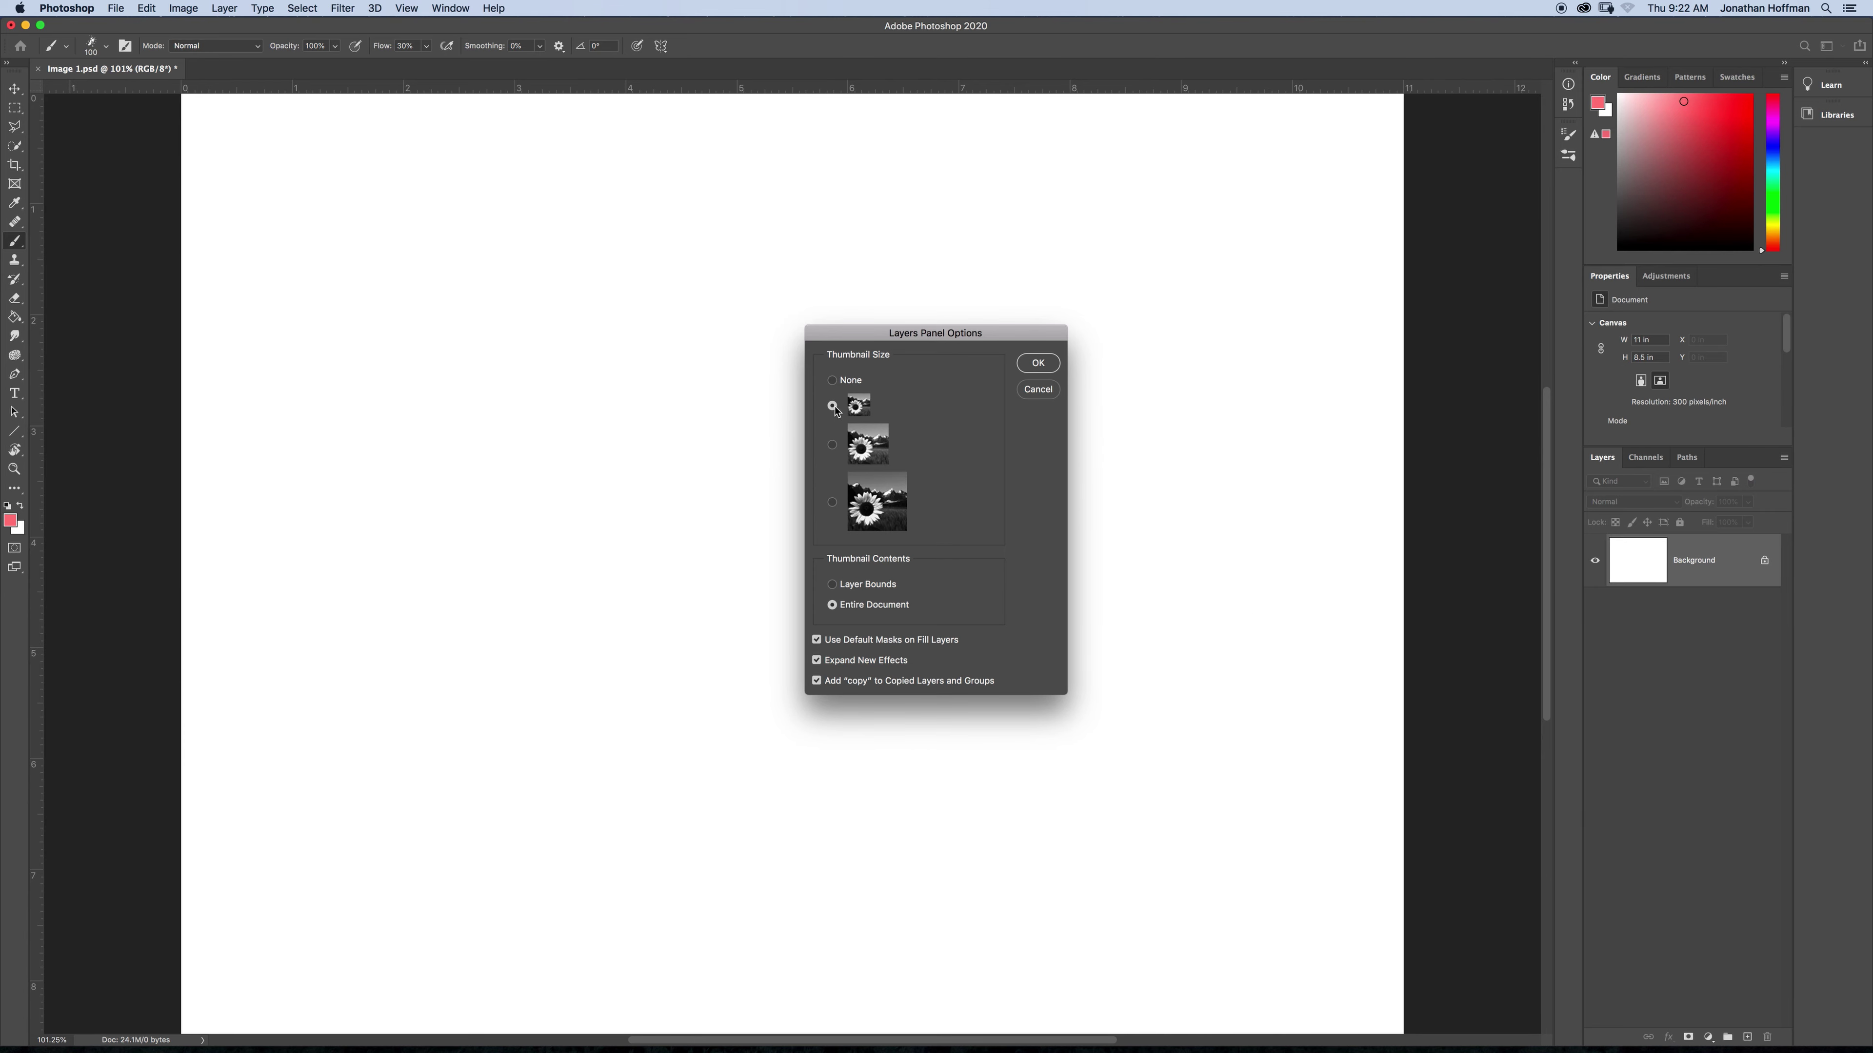
{"action": "left_click", "coordinate": [832, 448]}
{"action": "left_click", "coordinate": [832, 504]}
{"action": "left_click", "coordinate": [1040, 363]}
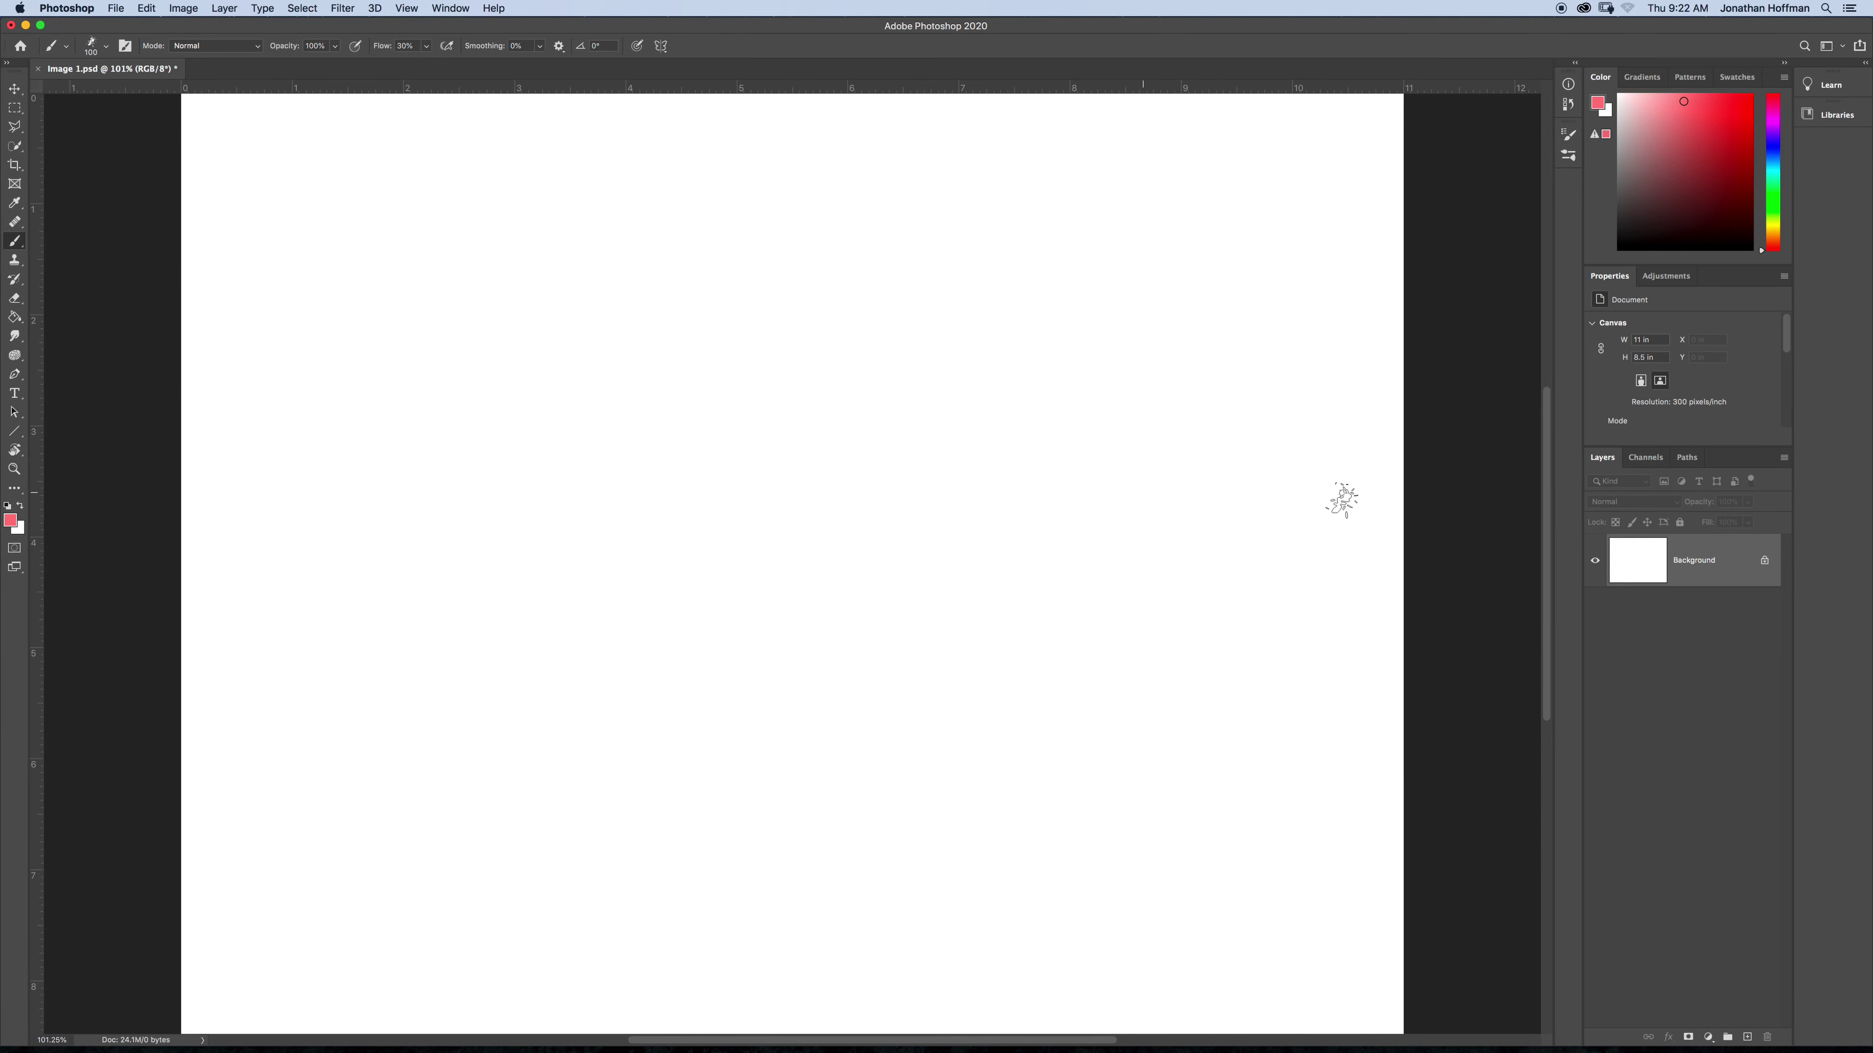
{"action": "left_click", "coordinate": [1786, 458]}
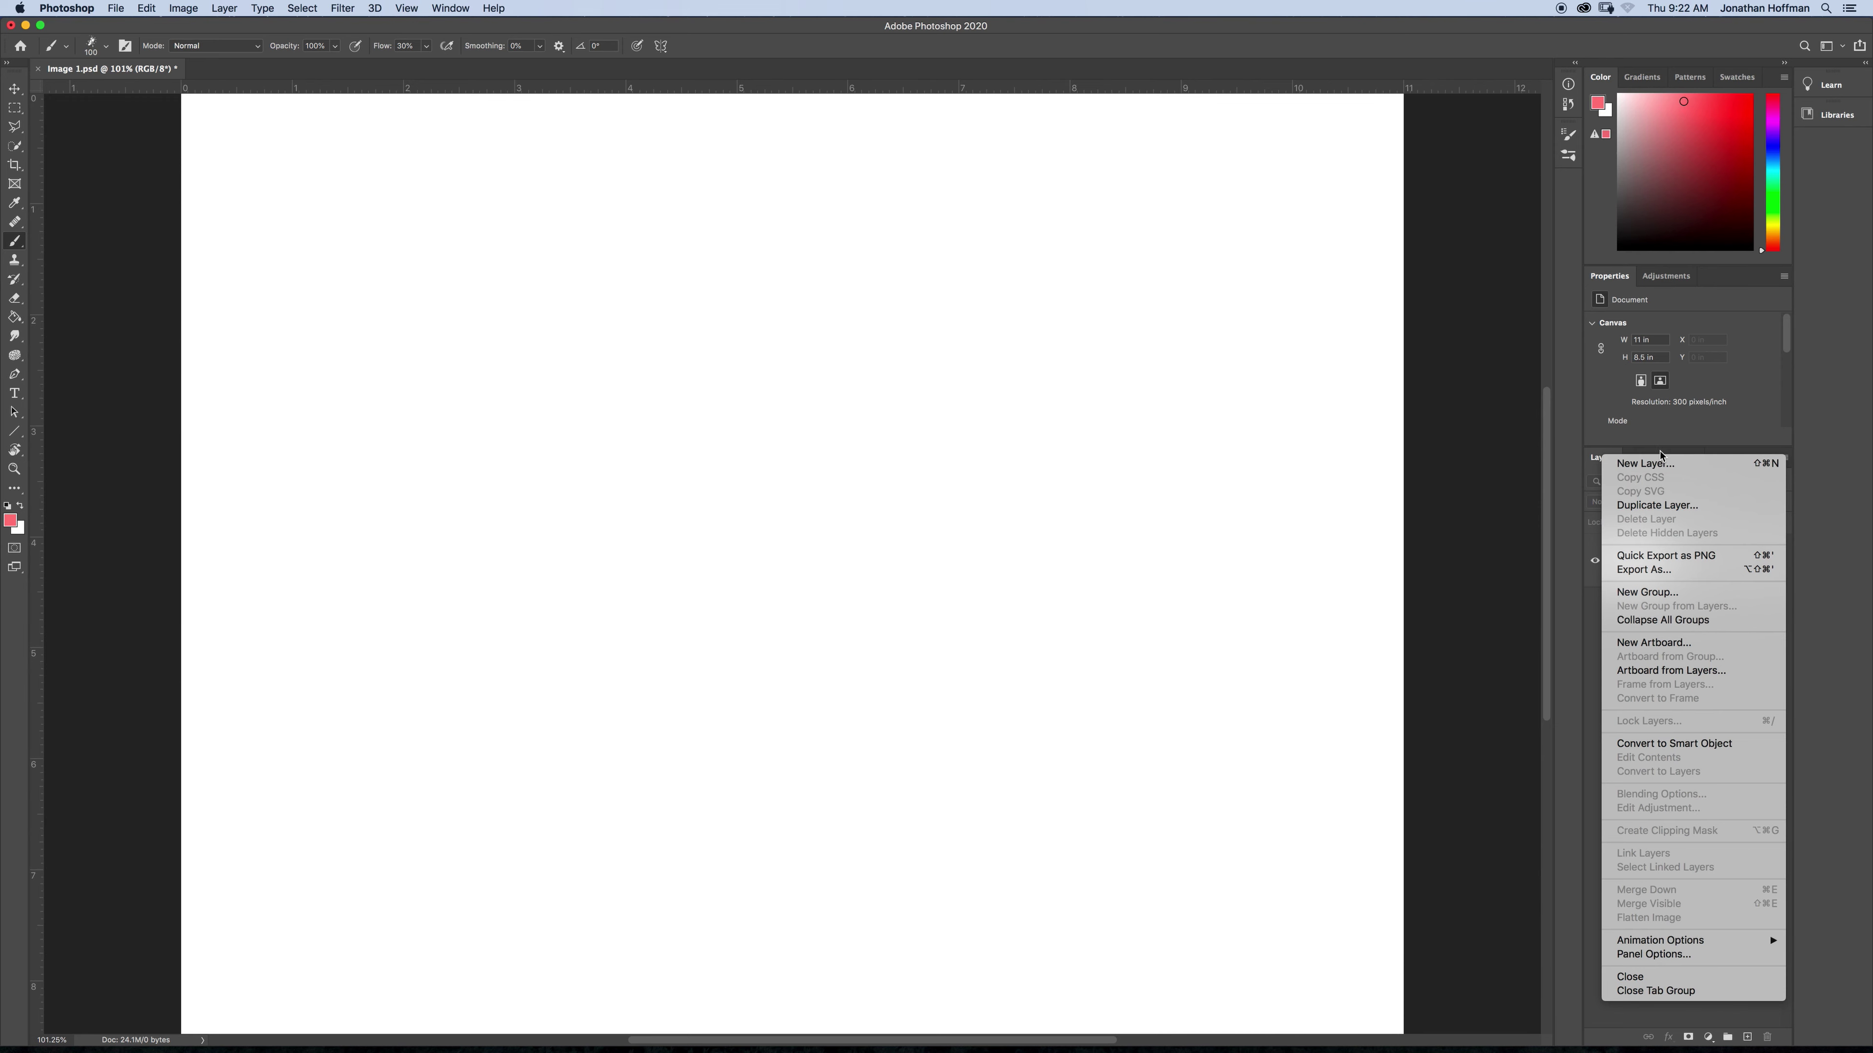
{"action": "left_click", "coordinate": [1622, 445]}
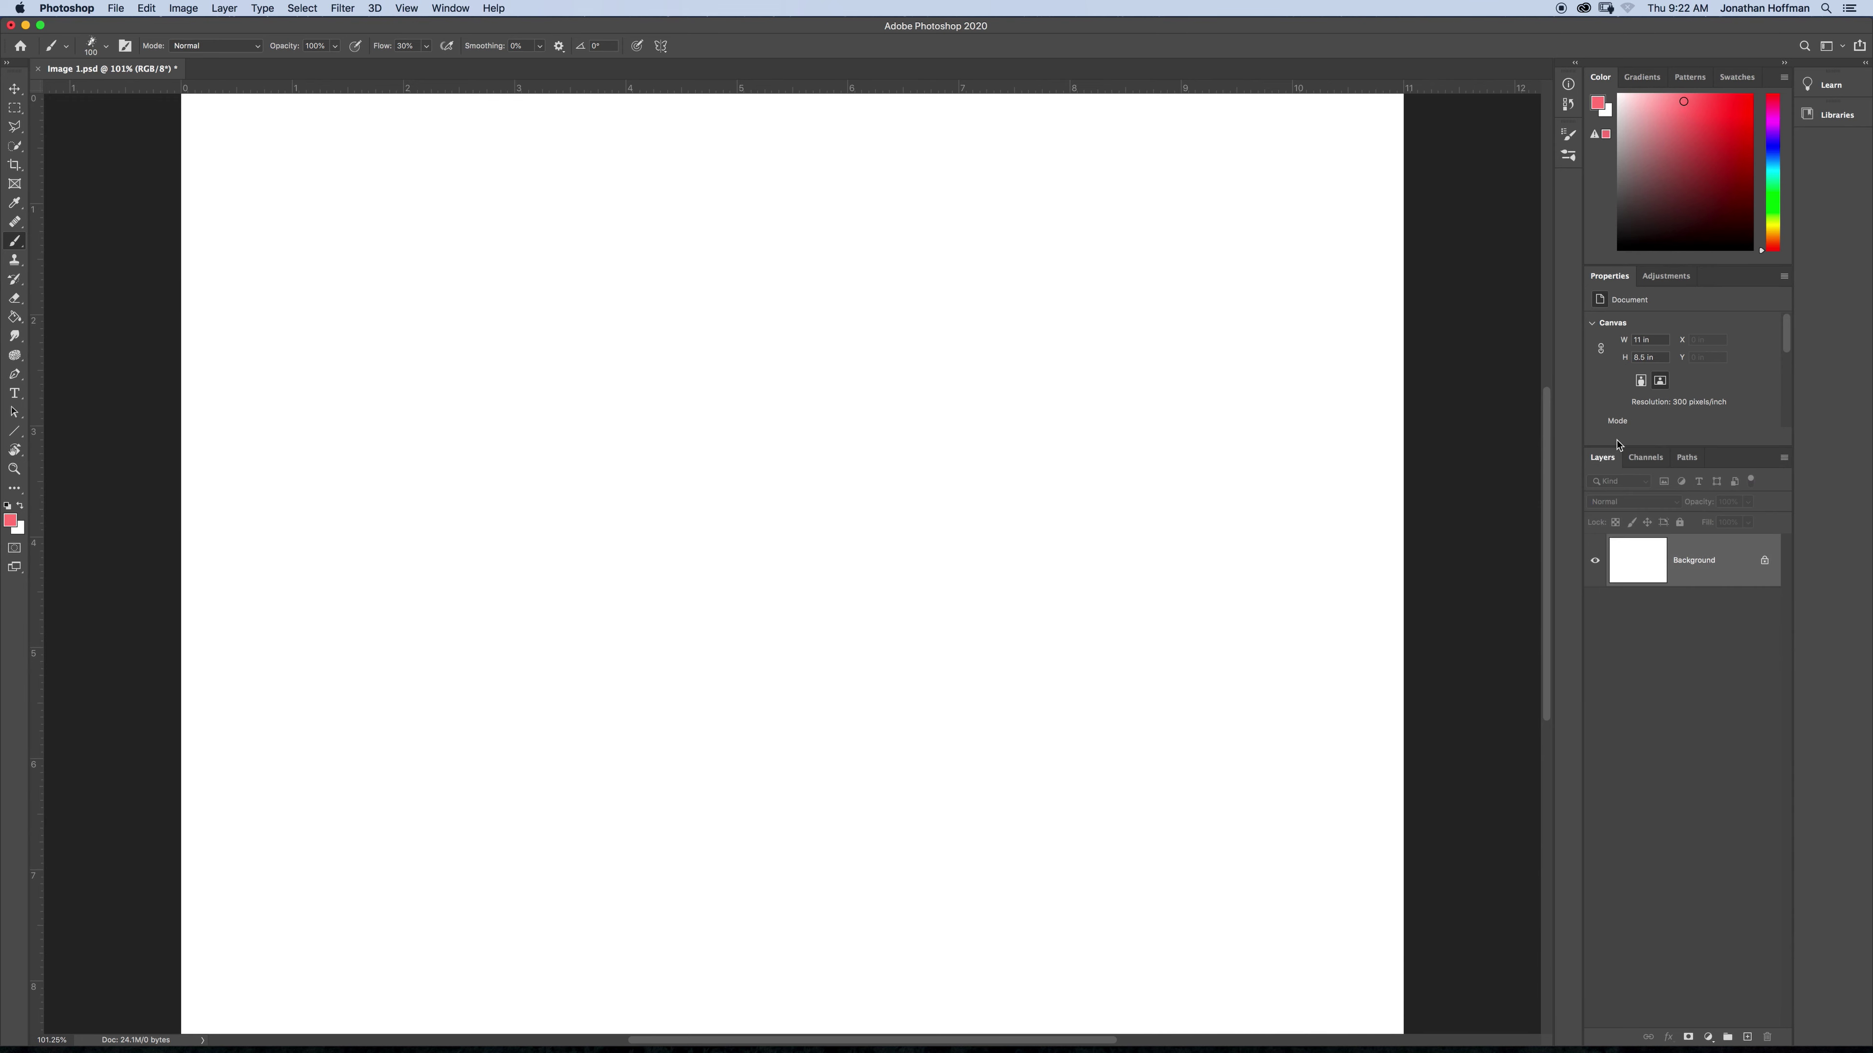
{"action": "left_click", "coordinate": [229, 8]}
{"action": "mouse_move", "coordinate": [233, 30]}
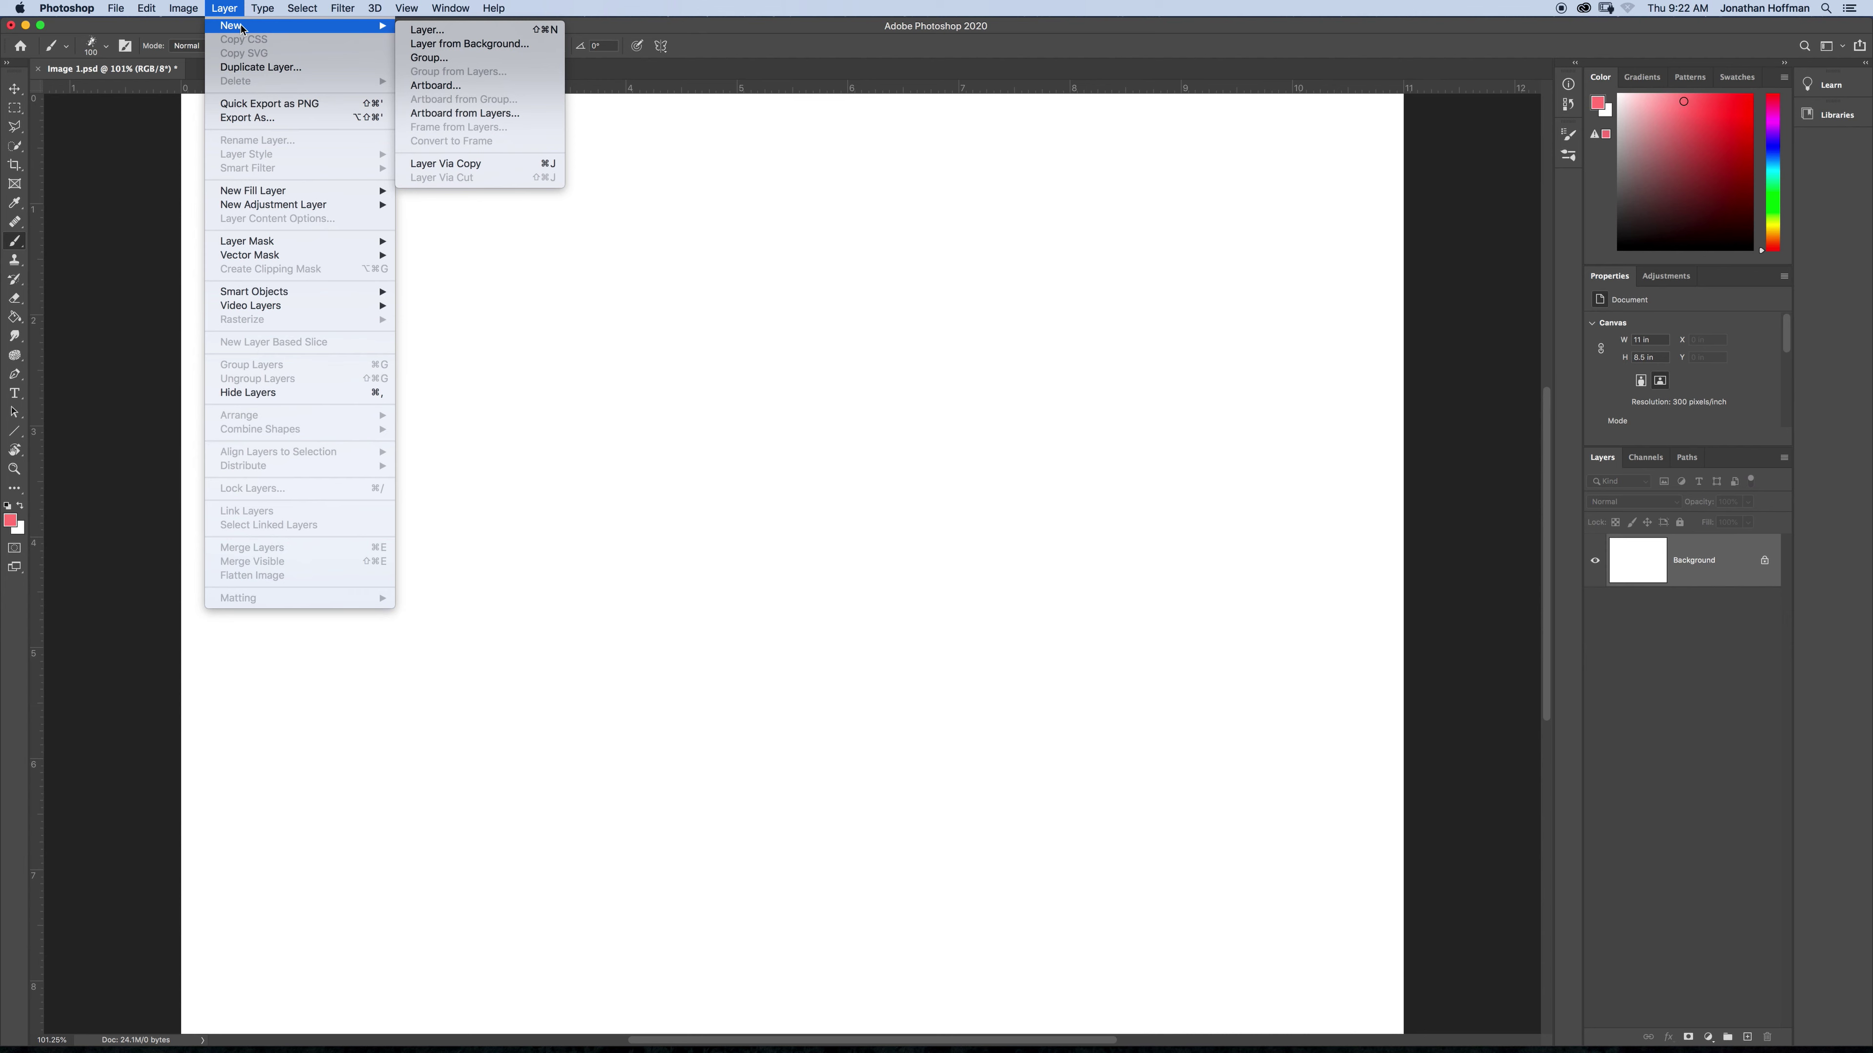
{"action": "left_click", "coordinate": [705, 30]}
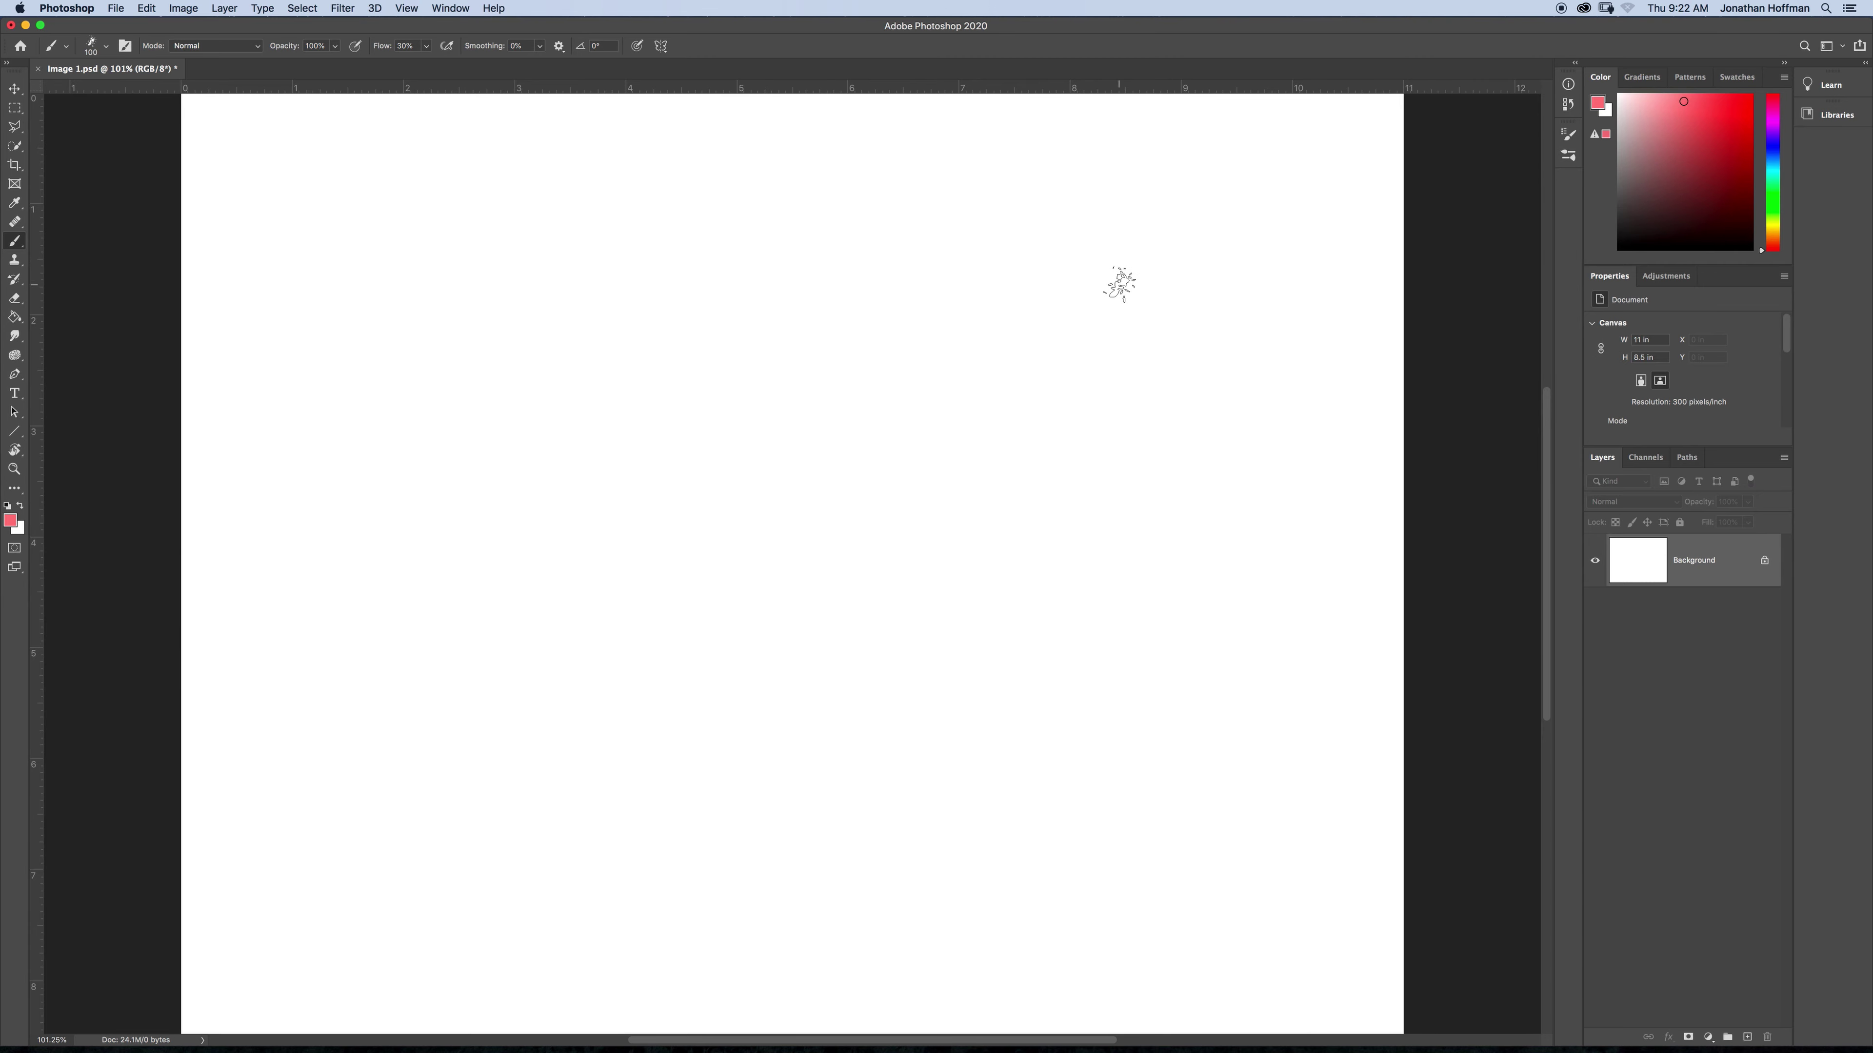
- Create a new layer named 'Square' with a Red label colour using Shift+Cmd+N
{"action": "key", "text": "super+shift+n"}
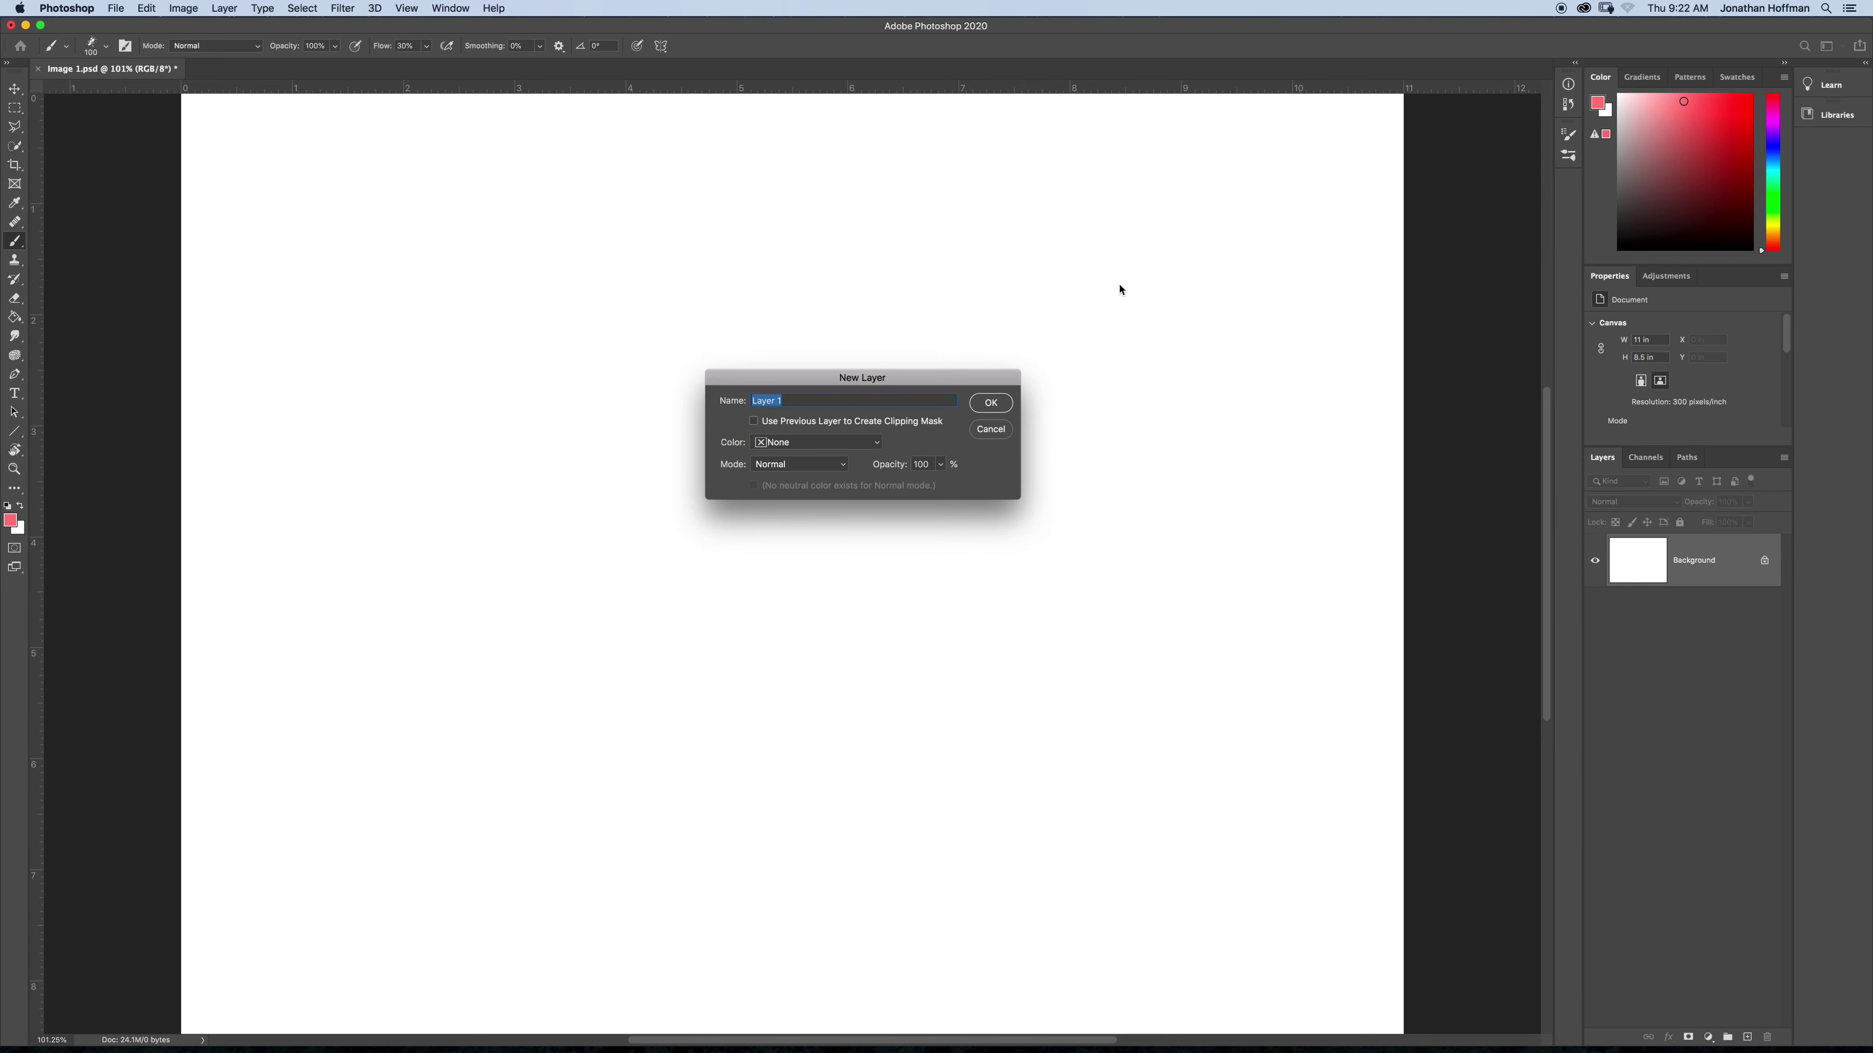
{"action": "left_click_drag", "start_coordinate": [970, 381], "coordinate": [961, 303]}
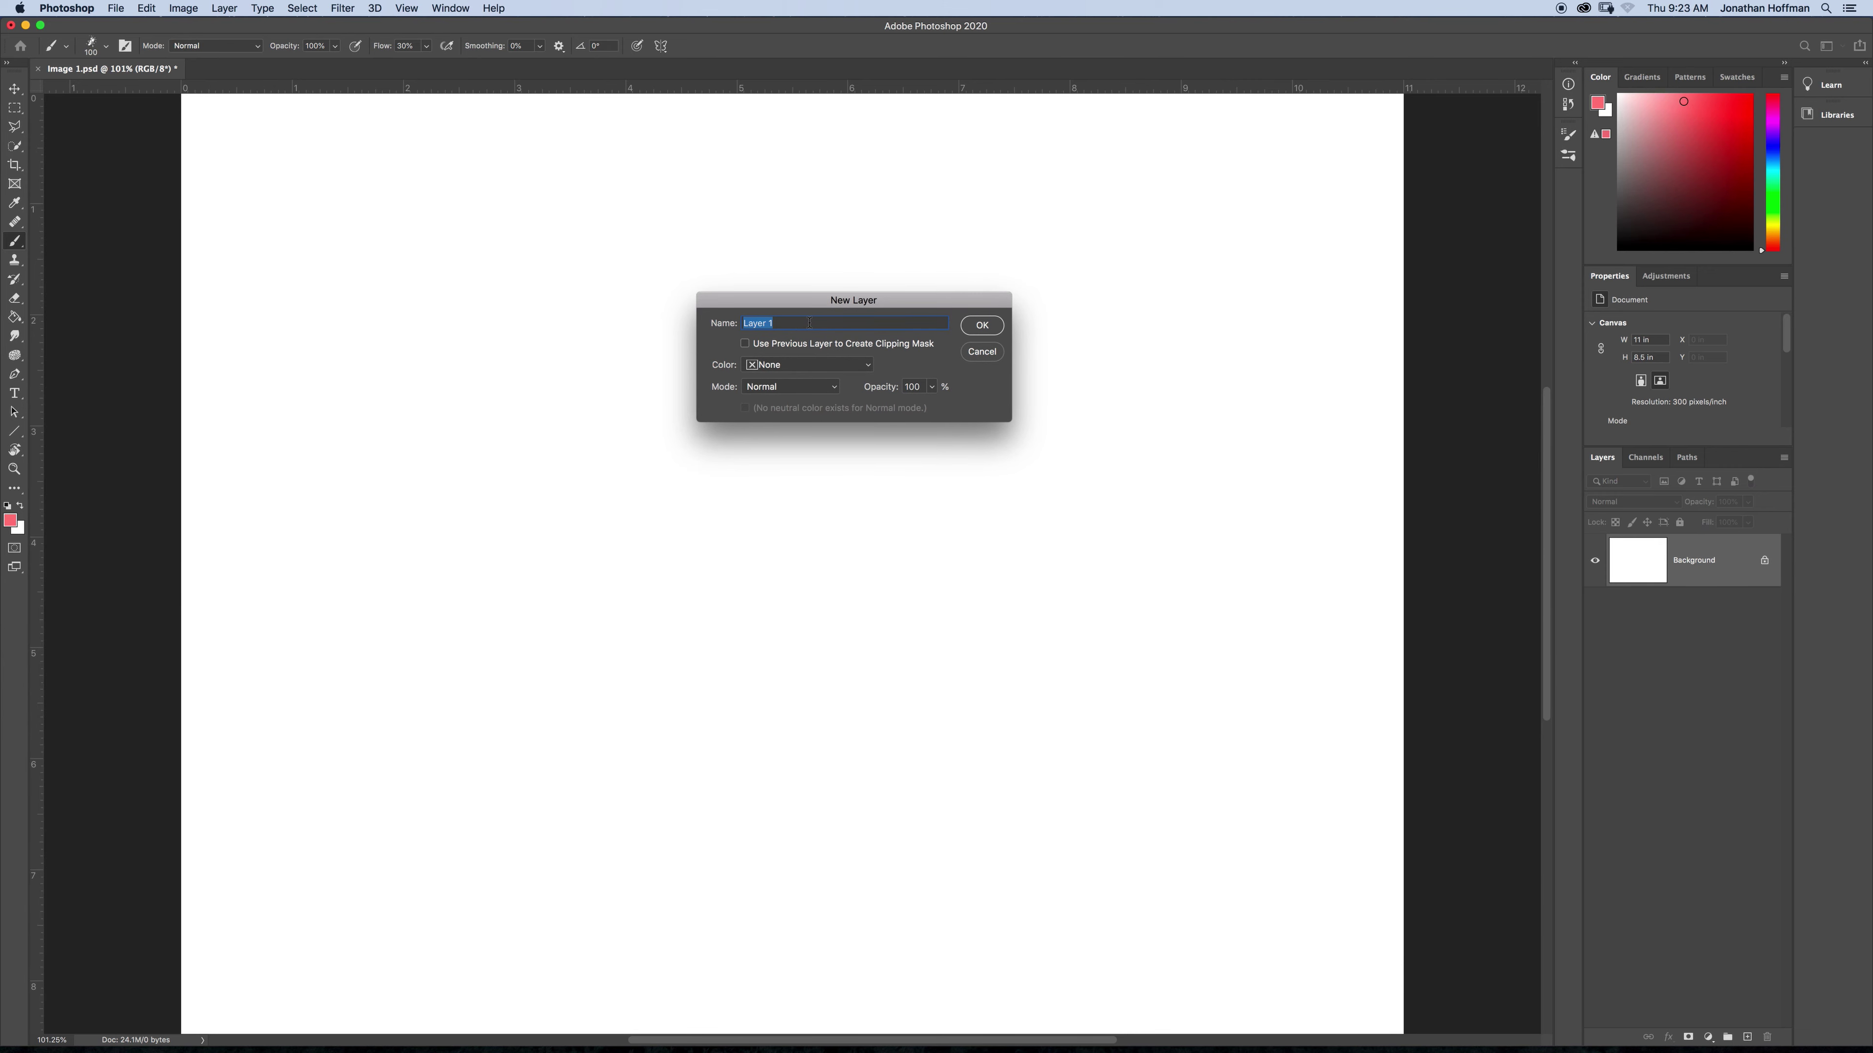
{"action": "type", "text": "SQ"}
{"action": "key", "text": "BackSpace"}
{"action": "key", "text": "BackSpace"}
{"action": "key", "text": "BackSpace"}
{"action": "key", "text": "BackSpace"}
{"action": "key", "text": "BackSpace"}
{"action": "type", "text": "quar"}
{"action": "left_click", "coordinate": [869, 368]}
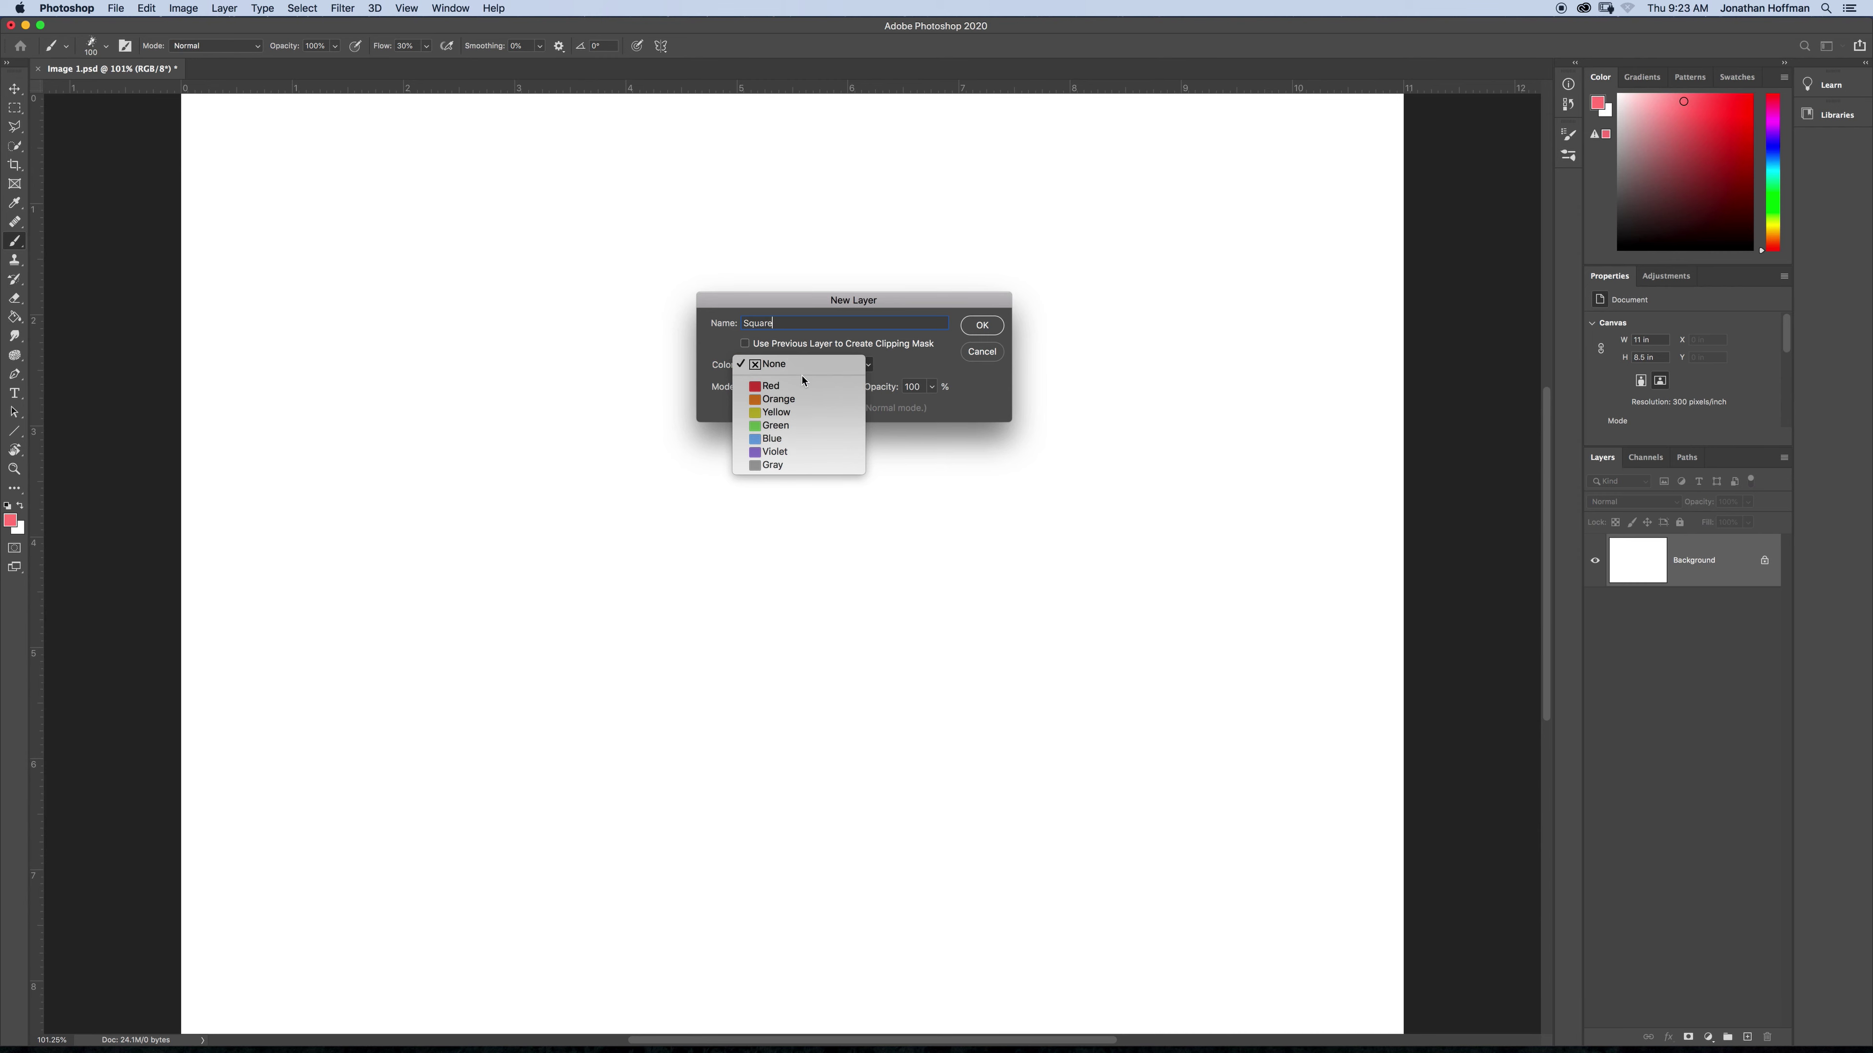
{"action": "left_click", "coordinate": [767, 386]}
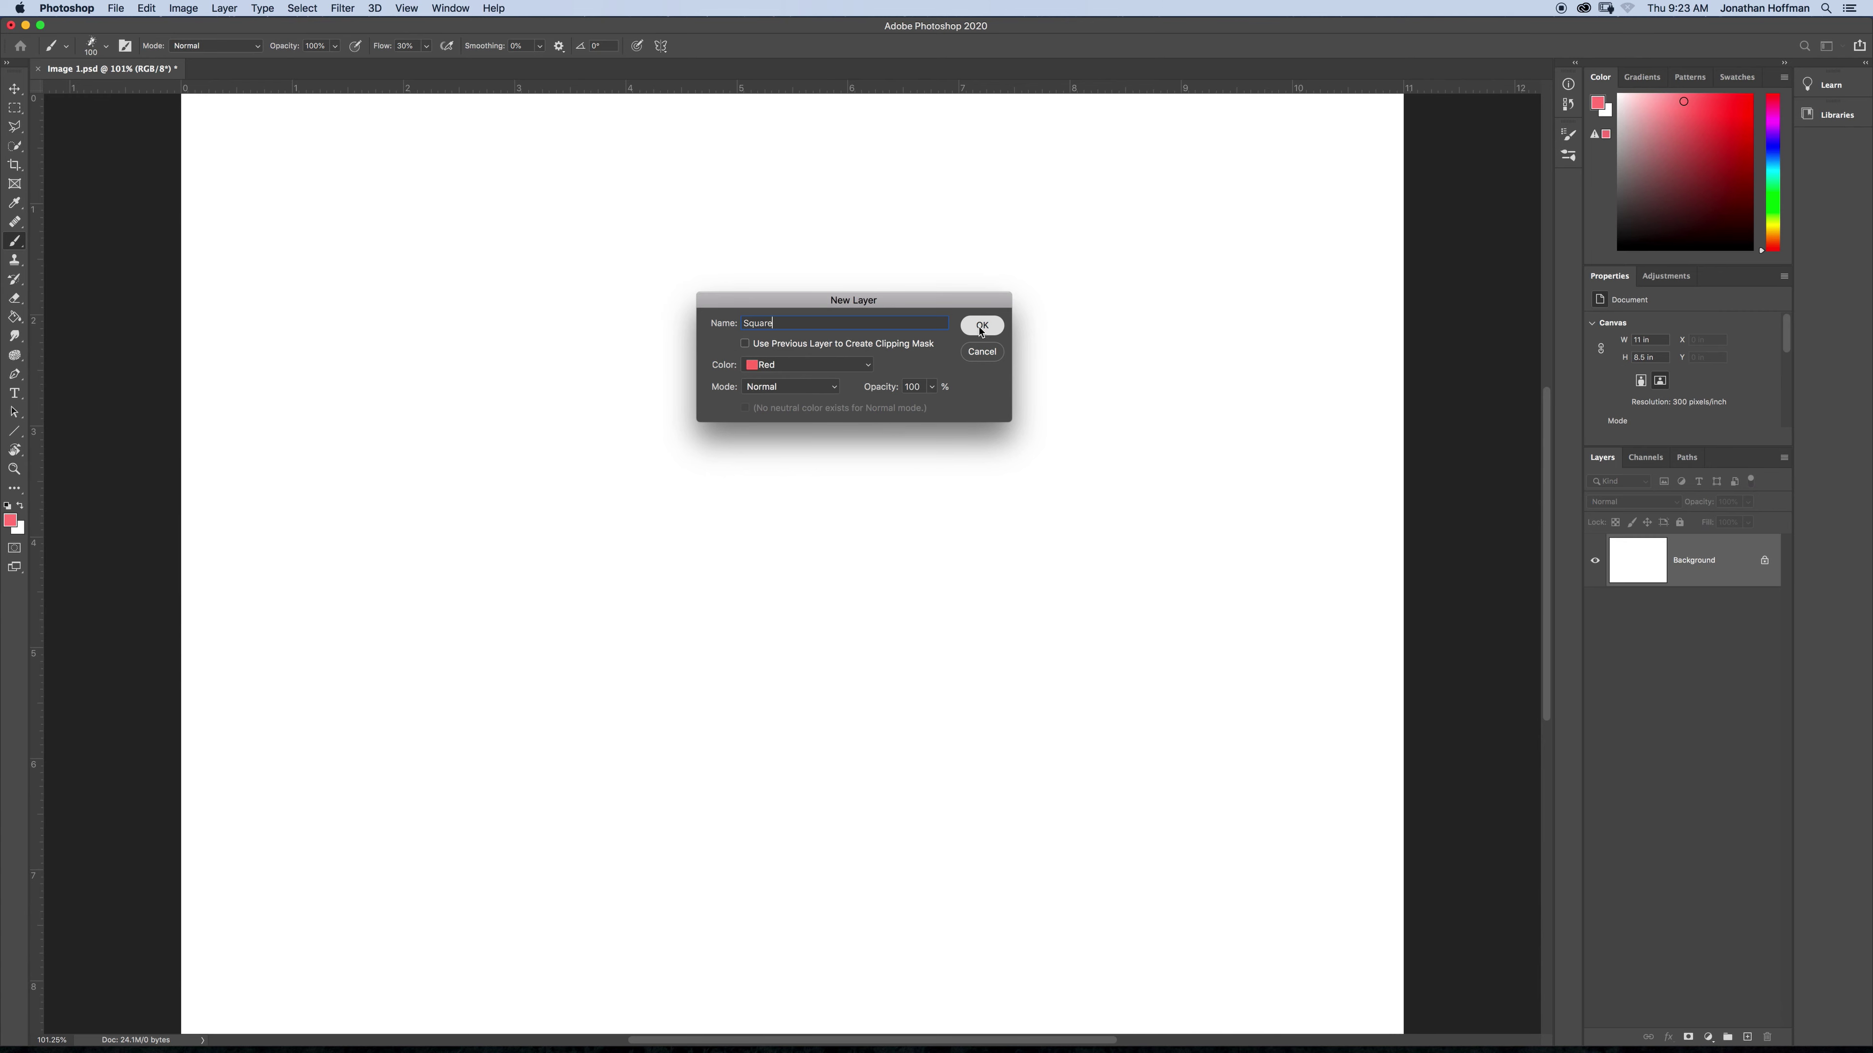
{"action": "left_click", "coordinate": [982, 325]}
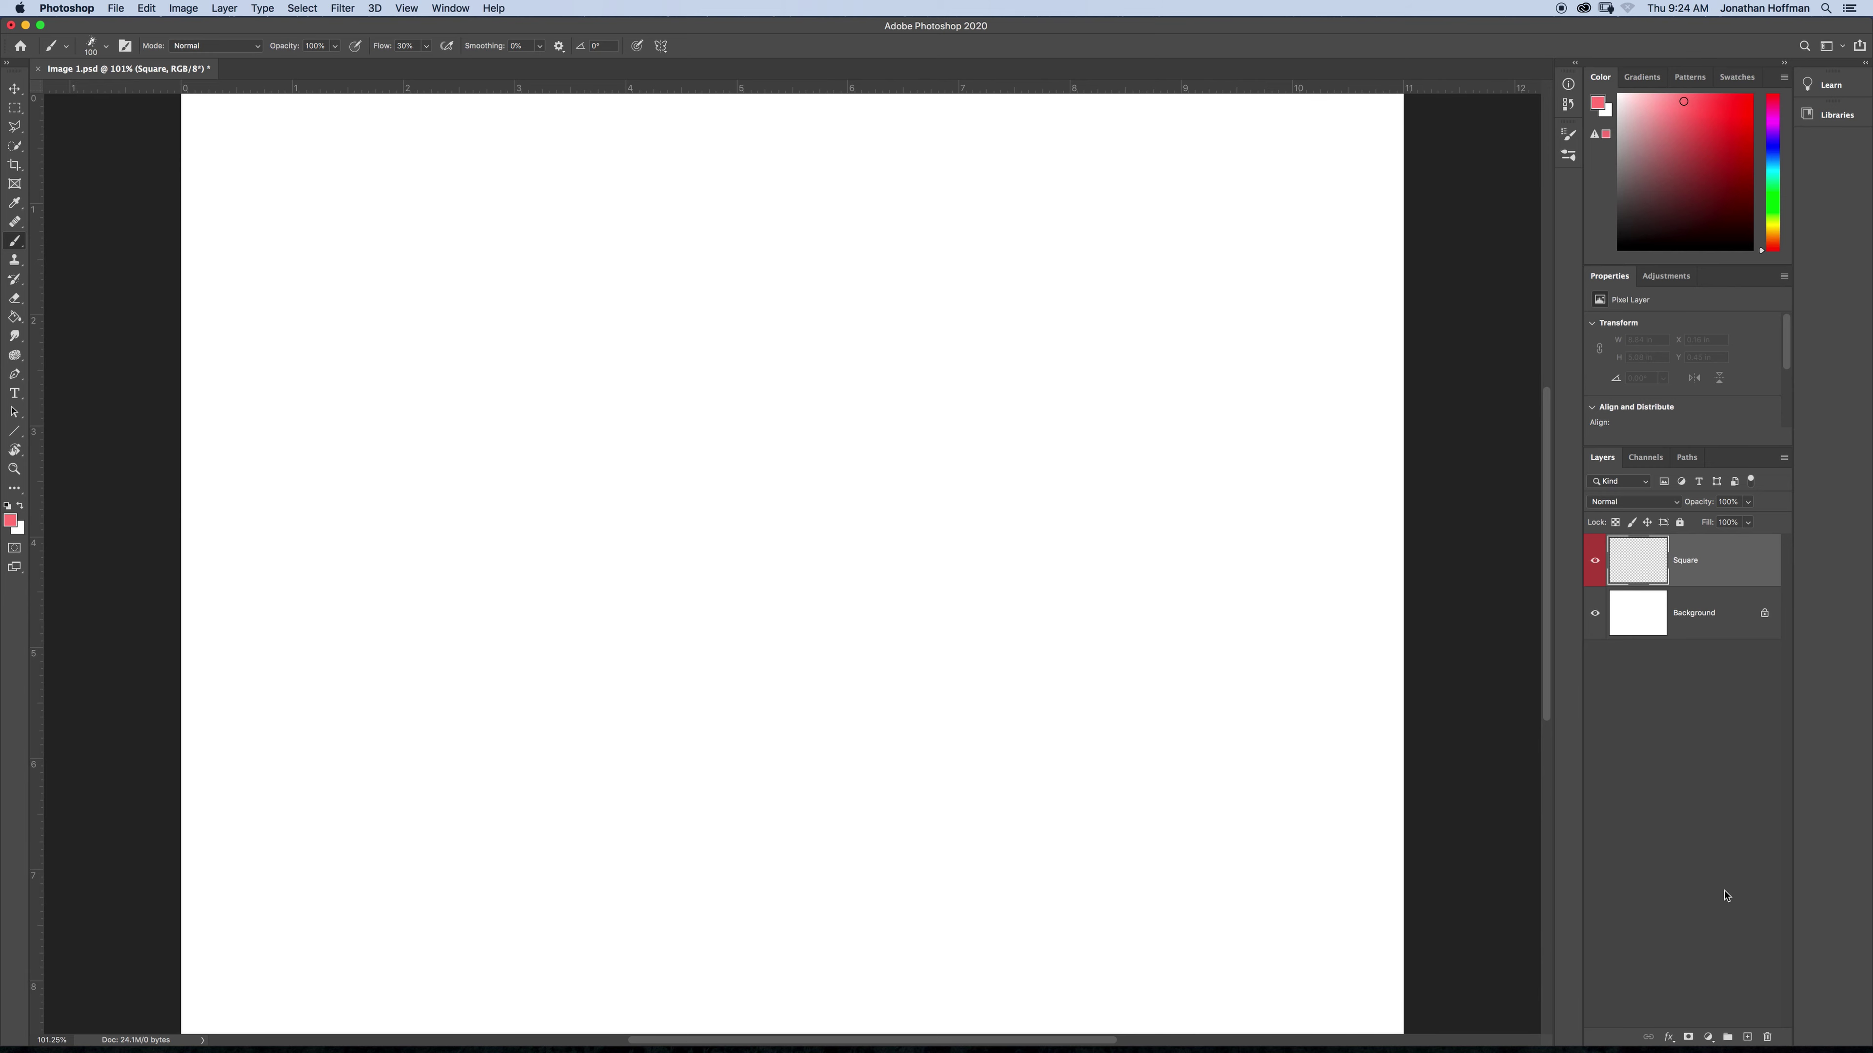
- Add an empty Layer 1 above the Square layer
{"action": "left_click", "coordinate": [1749, 1038]}
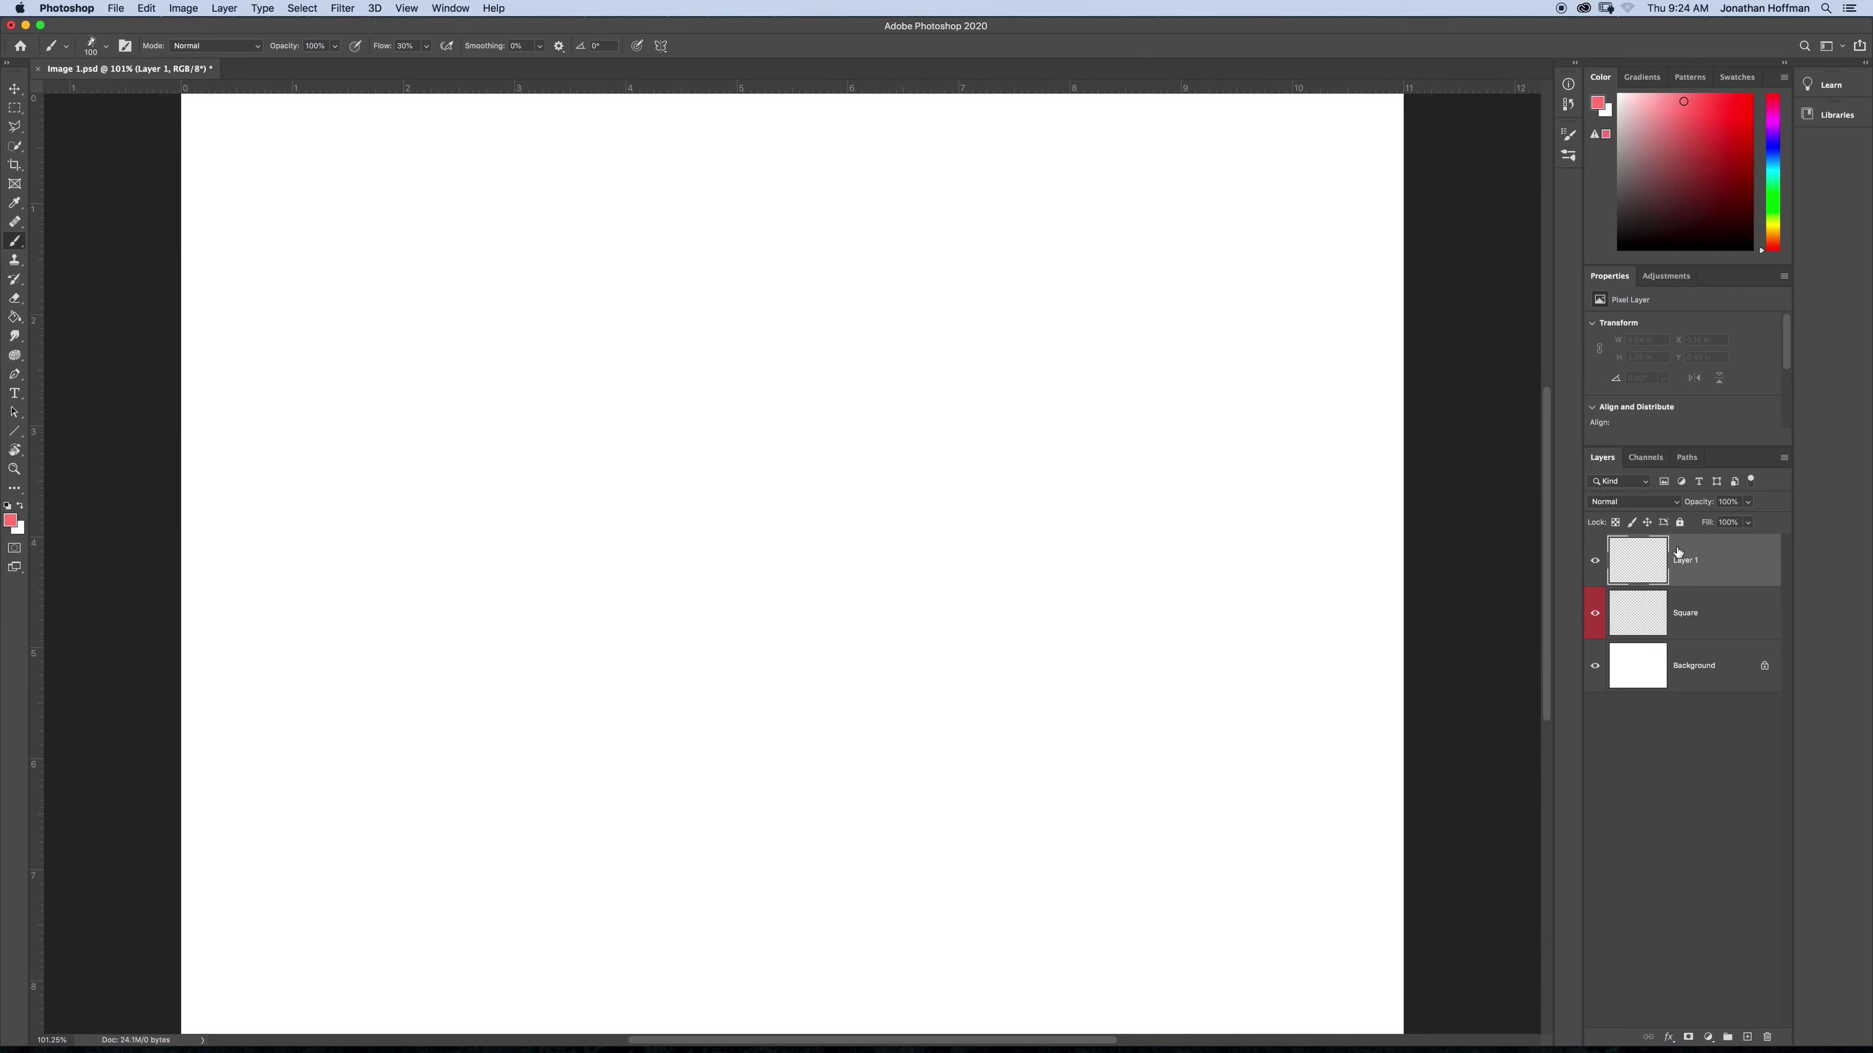
{"action": "right_click", "coordinate": [1694, 565]}
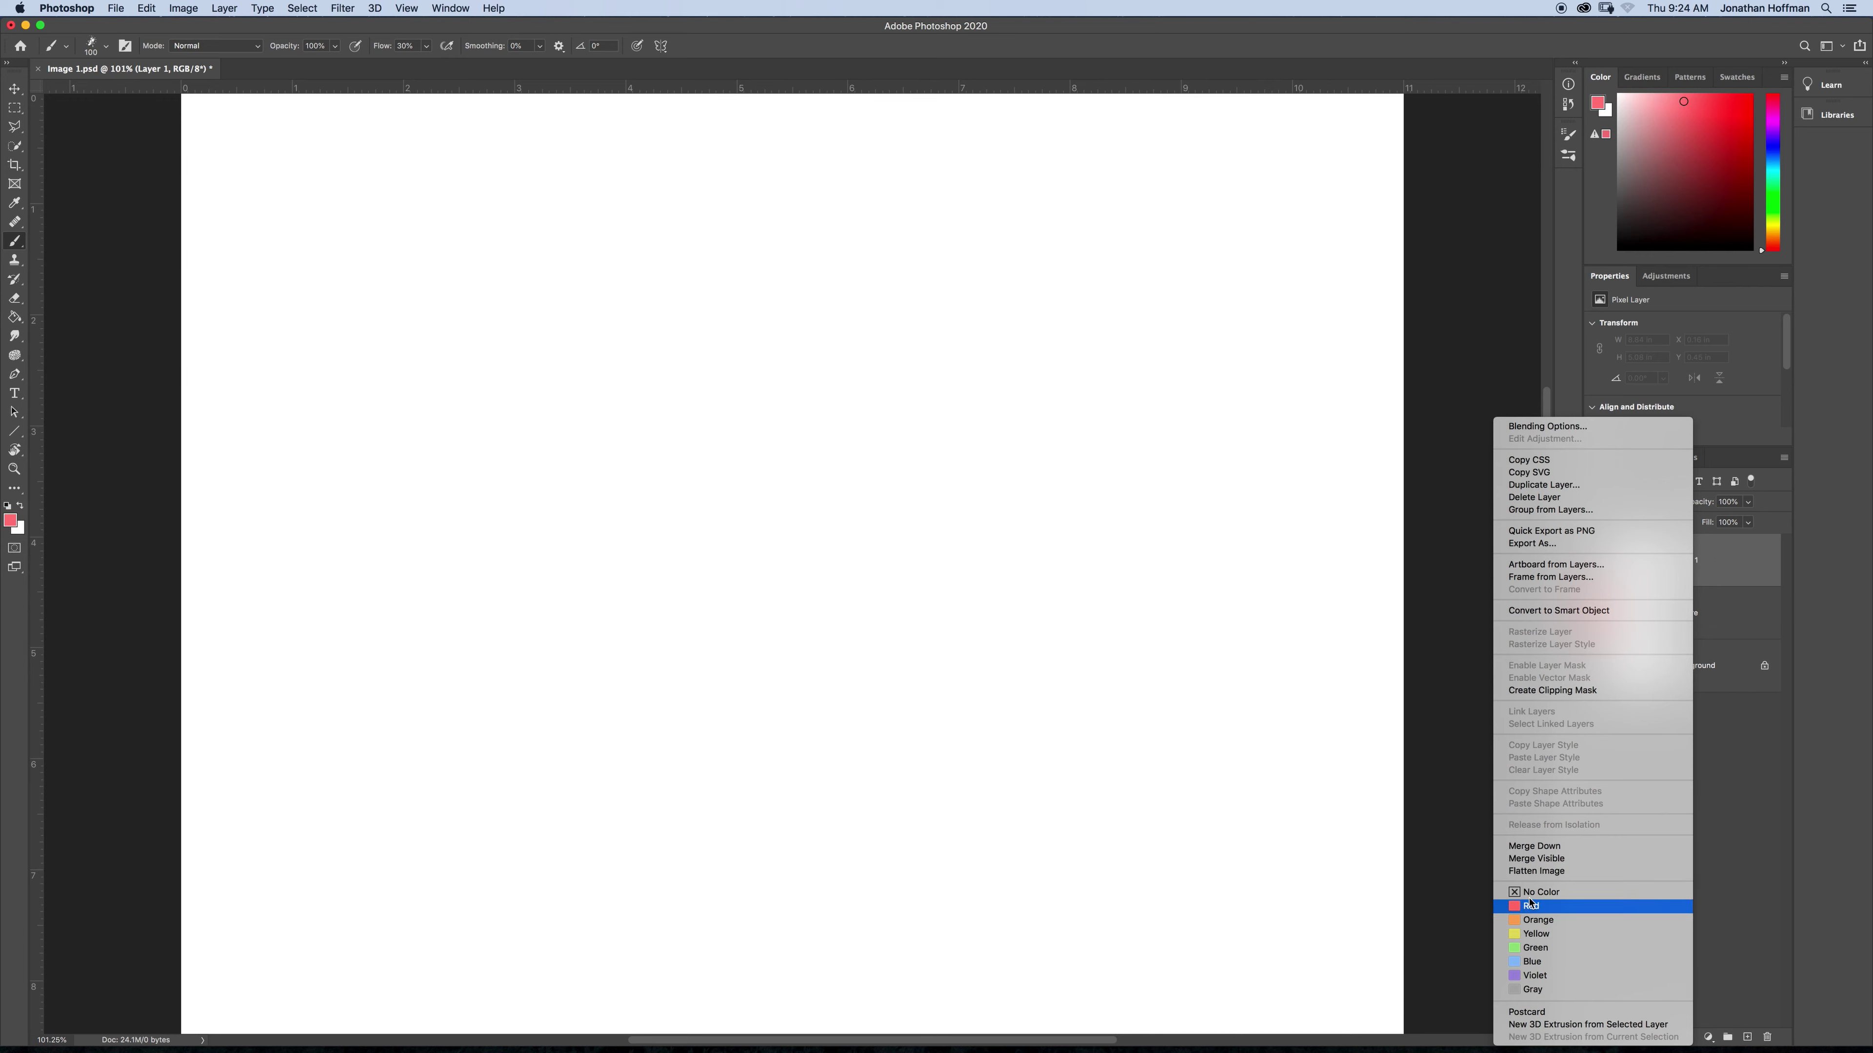
- Give Layer 1 a Yellow label and rename it 'Circle'
{"action": "left_click", "coordinate": [1529, 934]}
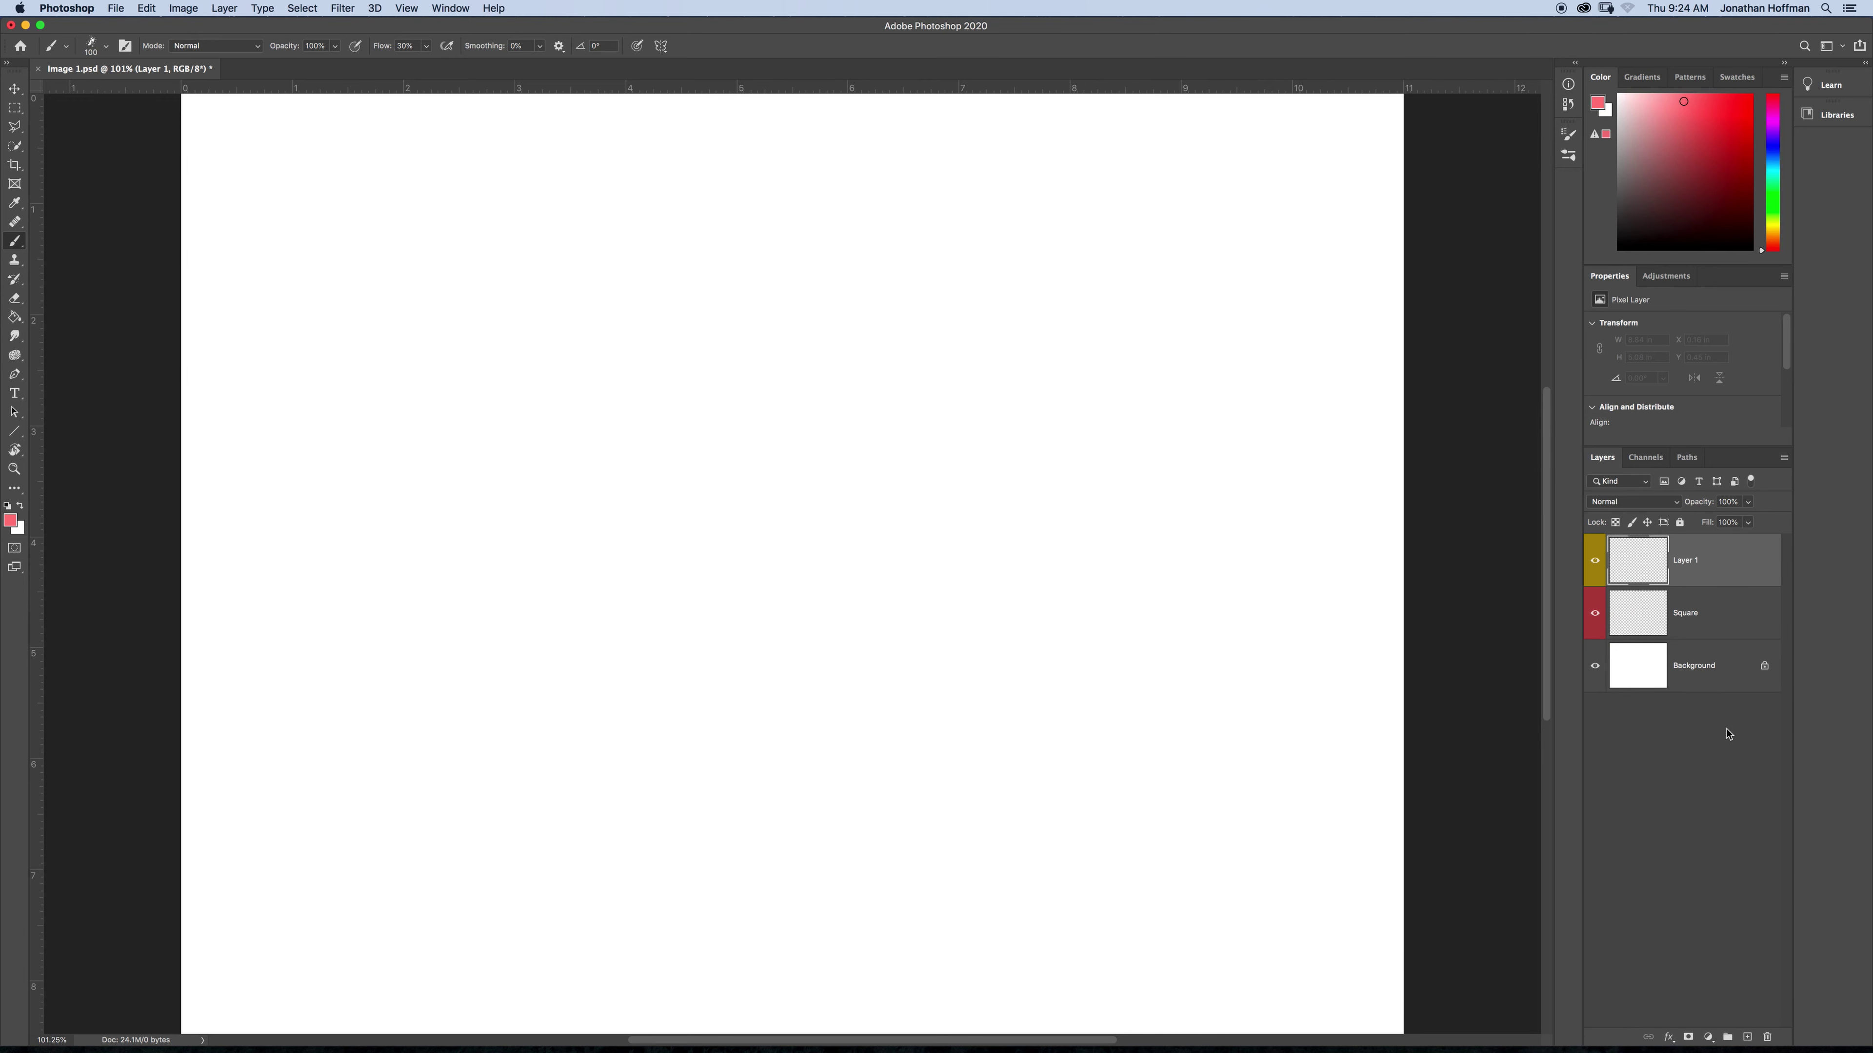
{"action": "right_click", "coordinate": [1693, 562]}
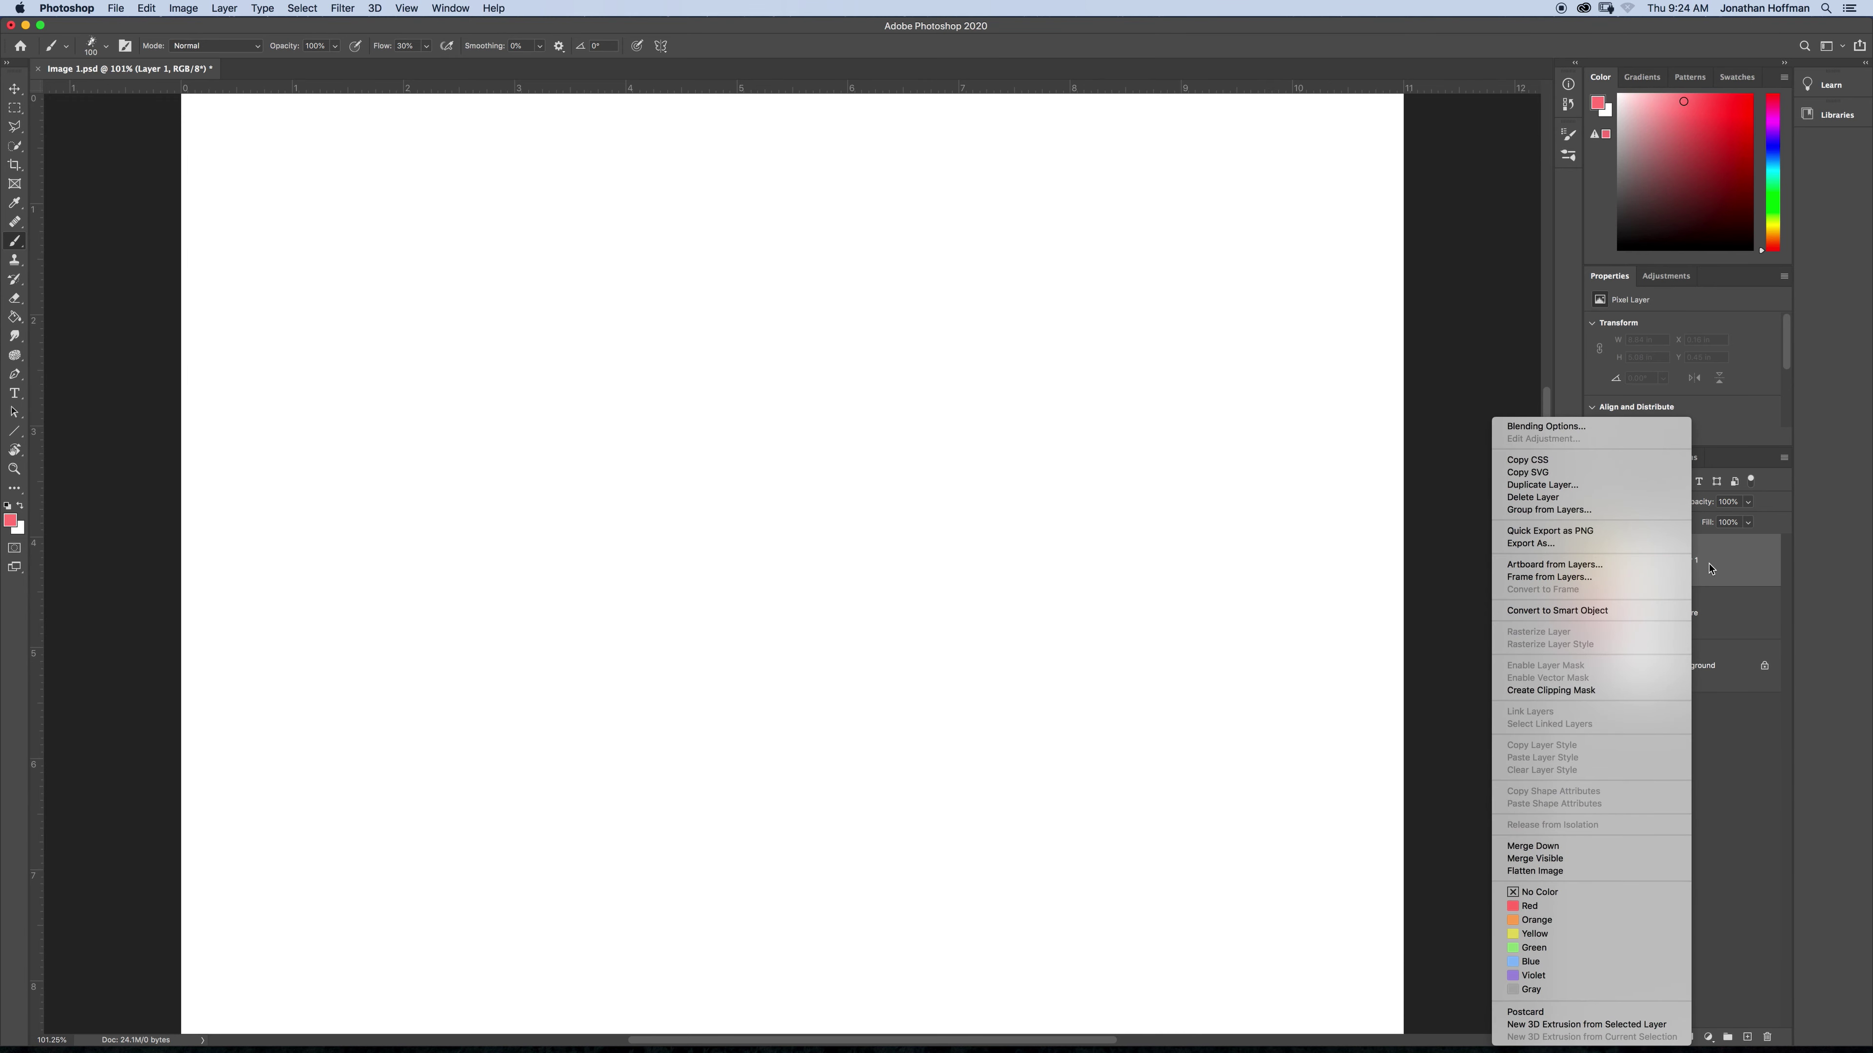
{"action": "double_click", "coordinate": [1687, 563]}
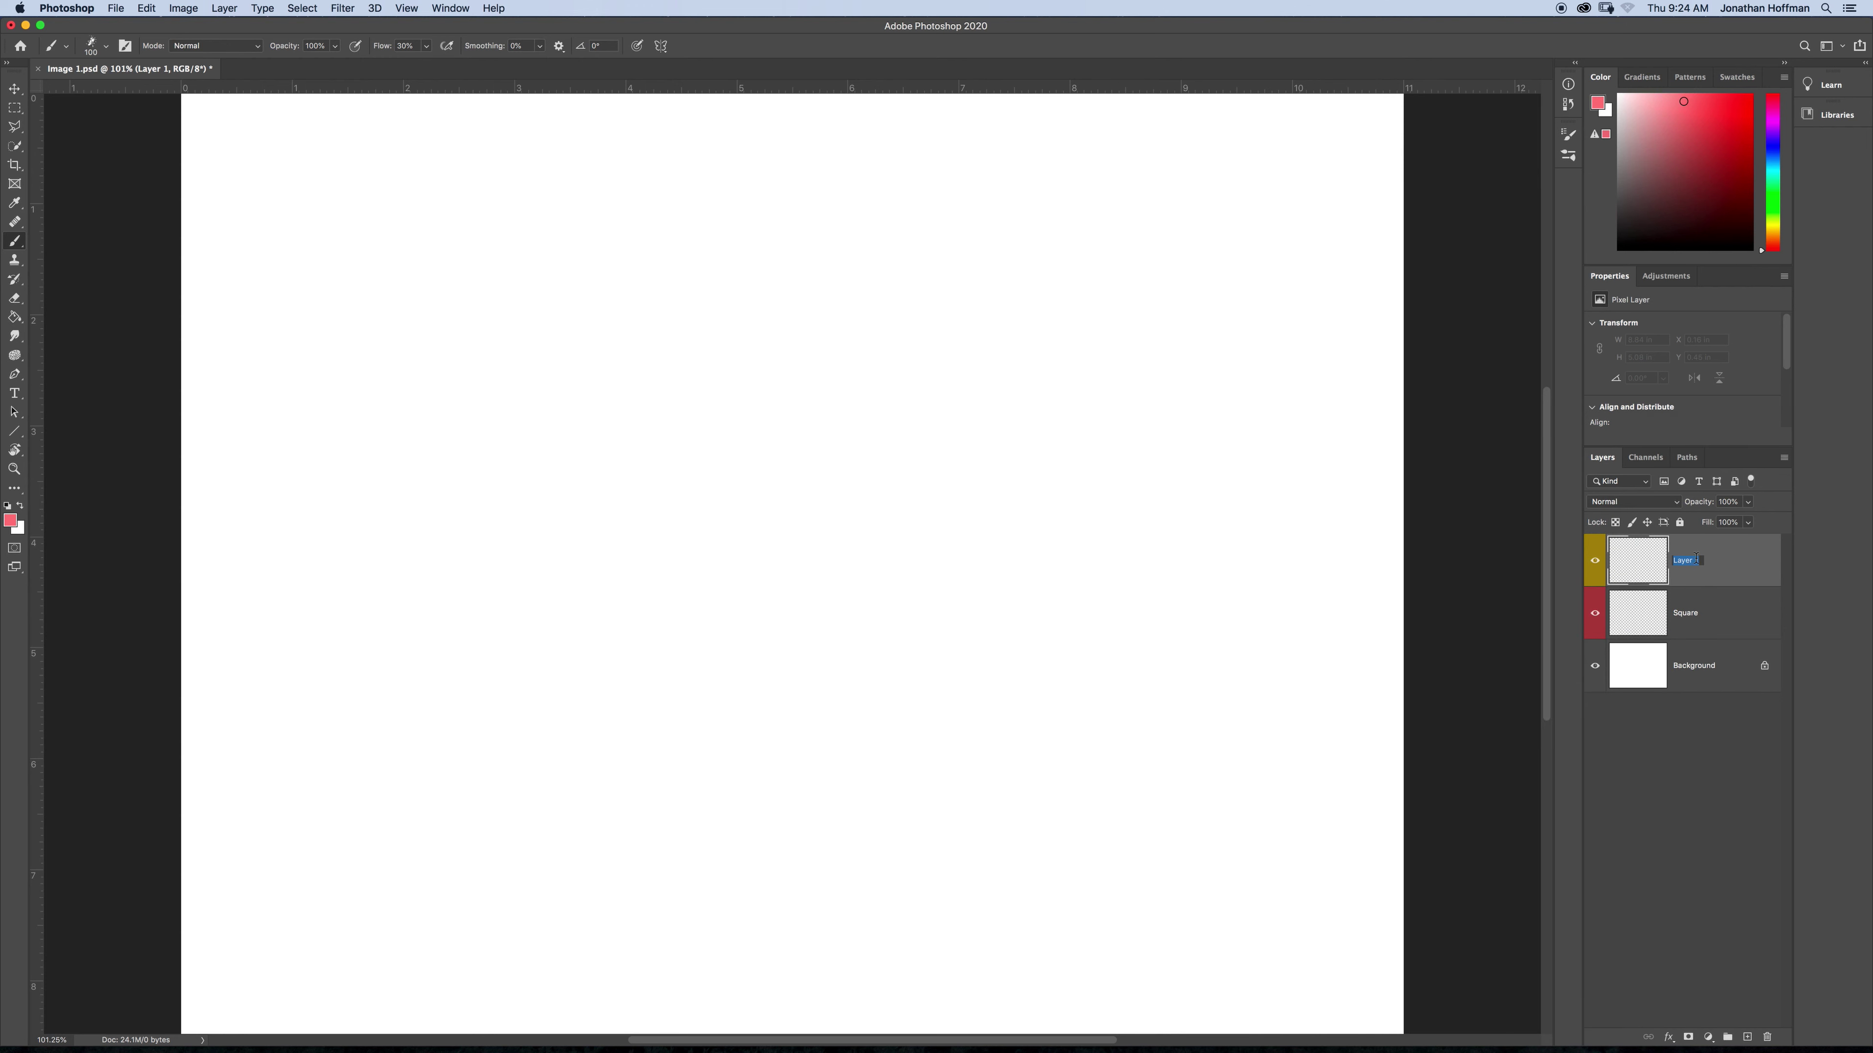
{"action": "type", "text": "Circle"}
{"action": "key", "text": "Return"}
{"action": "double_click", "coordinate": [1731, 565]}
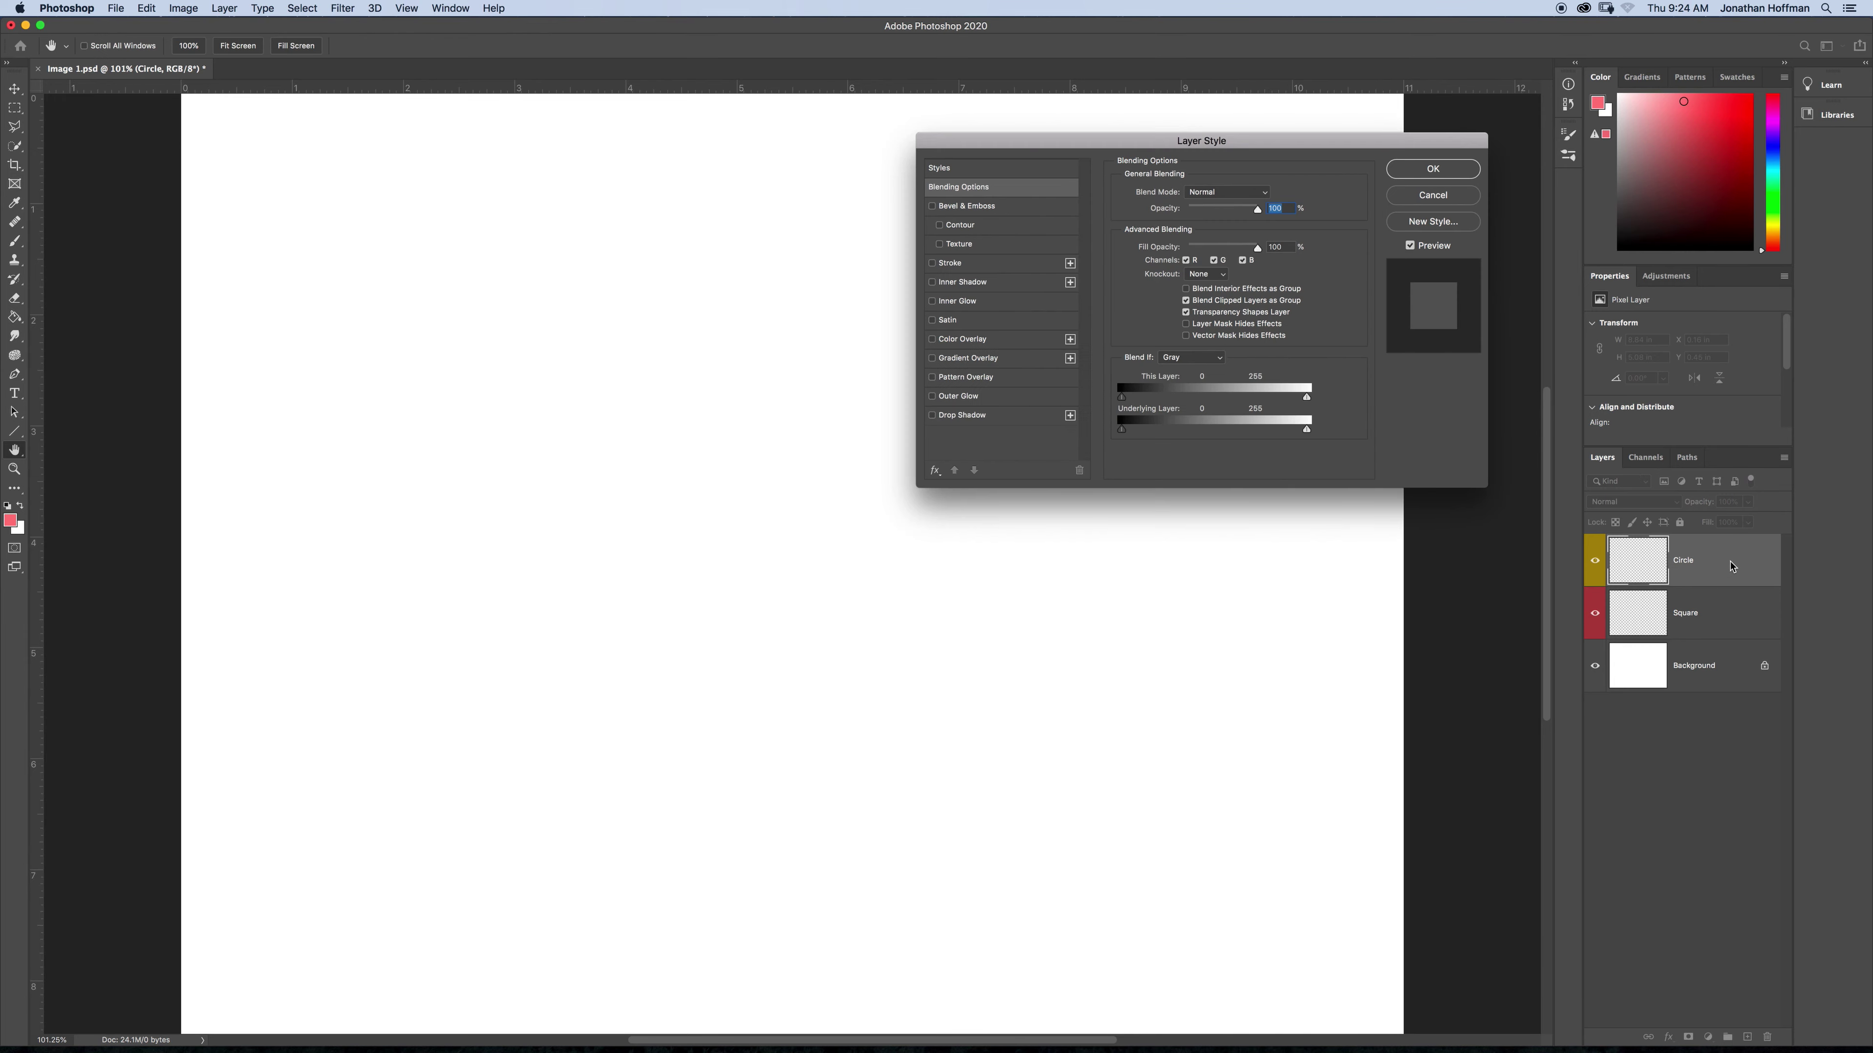
{"action": "left_click", "coordinate": [1435, 196]}
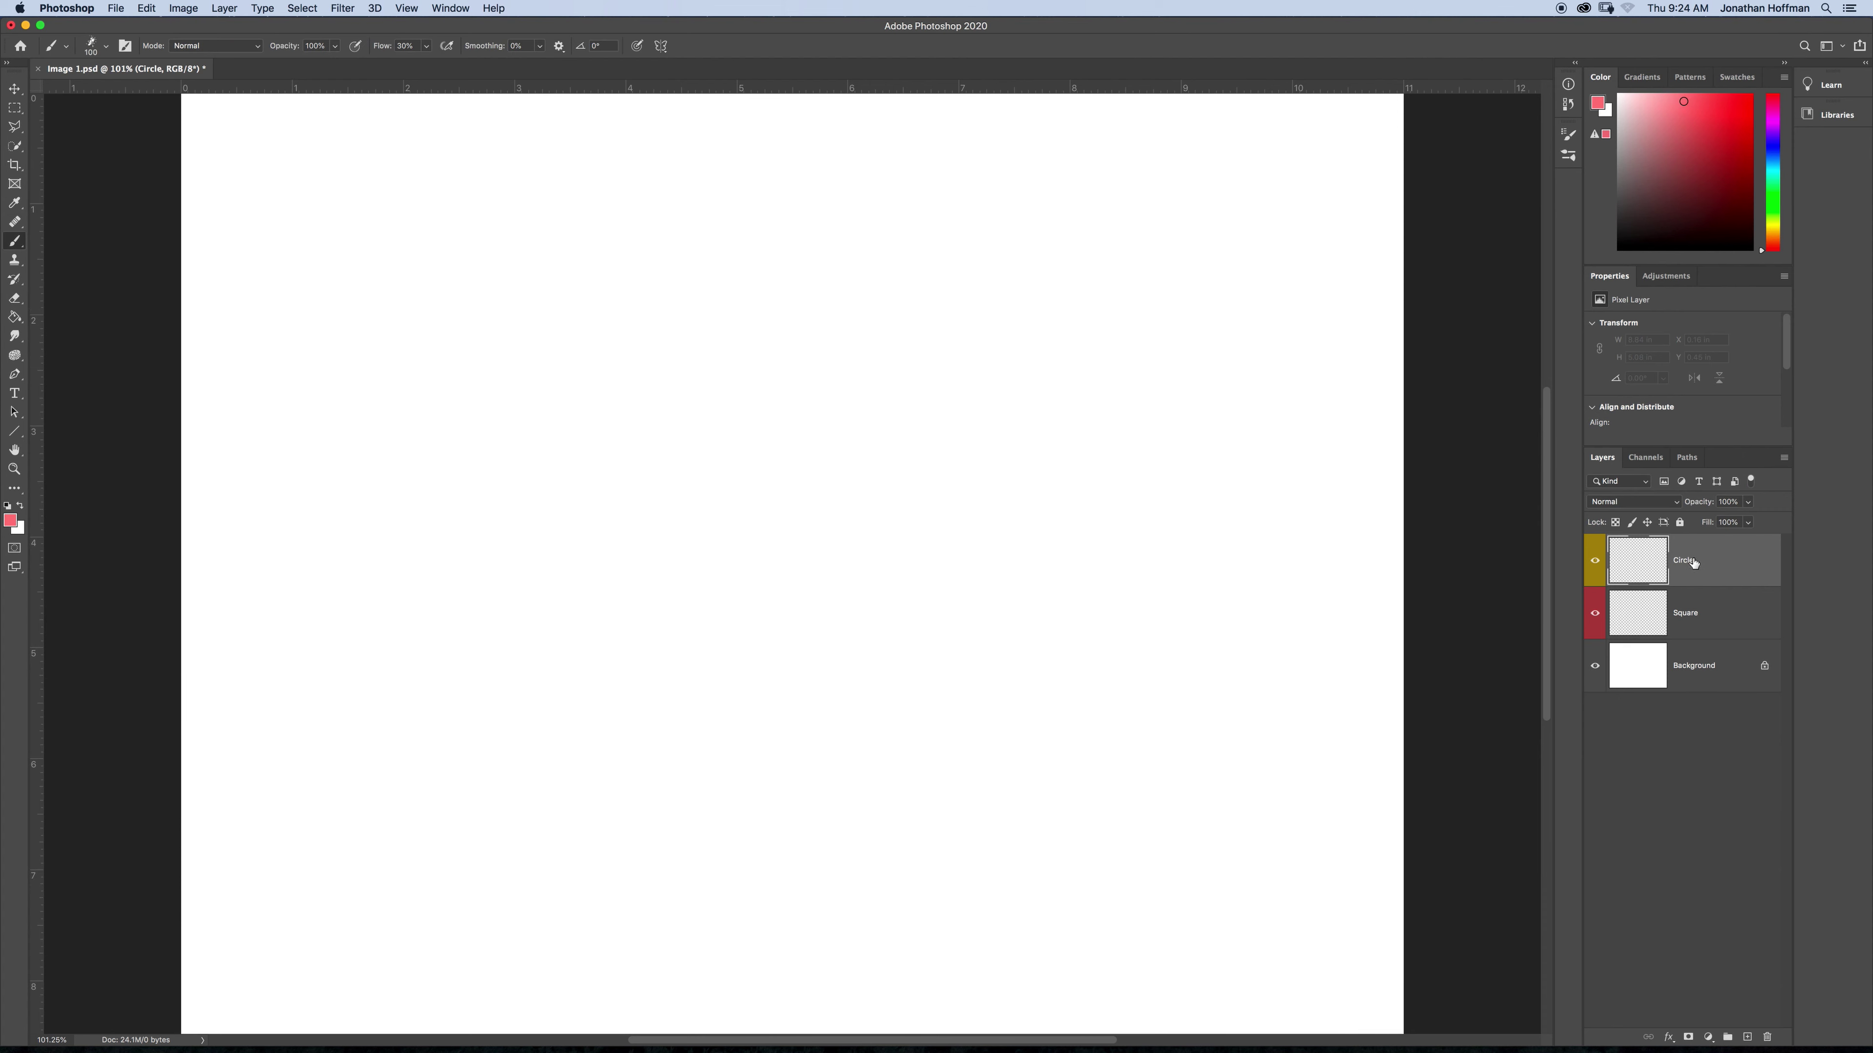
{"action": "double_click", "coordinate": [1687, 560]}
{"action": "key", "text": "Return"}
{"action": "left_click", "coordinate": [1705, 618]}
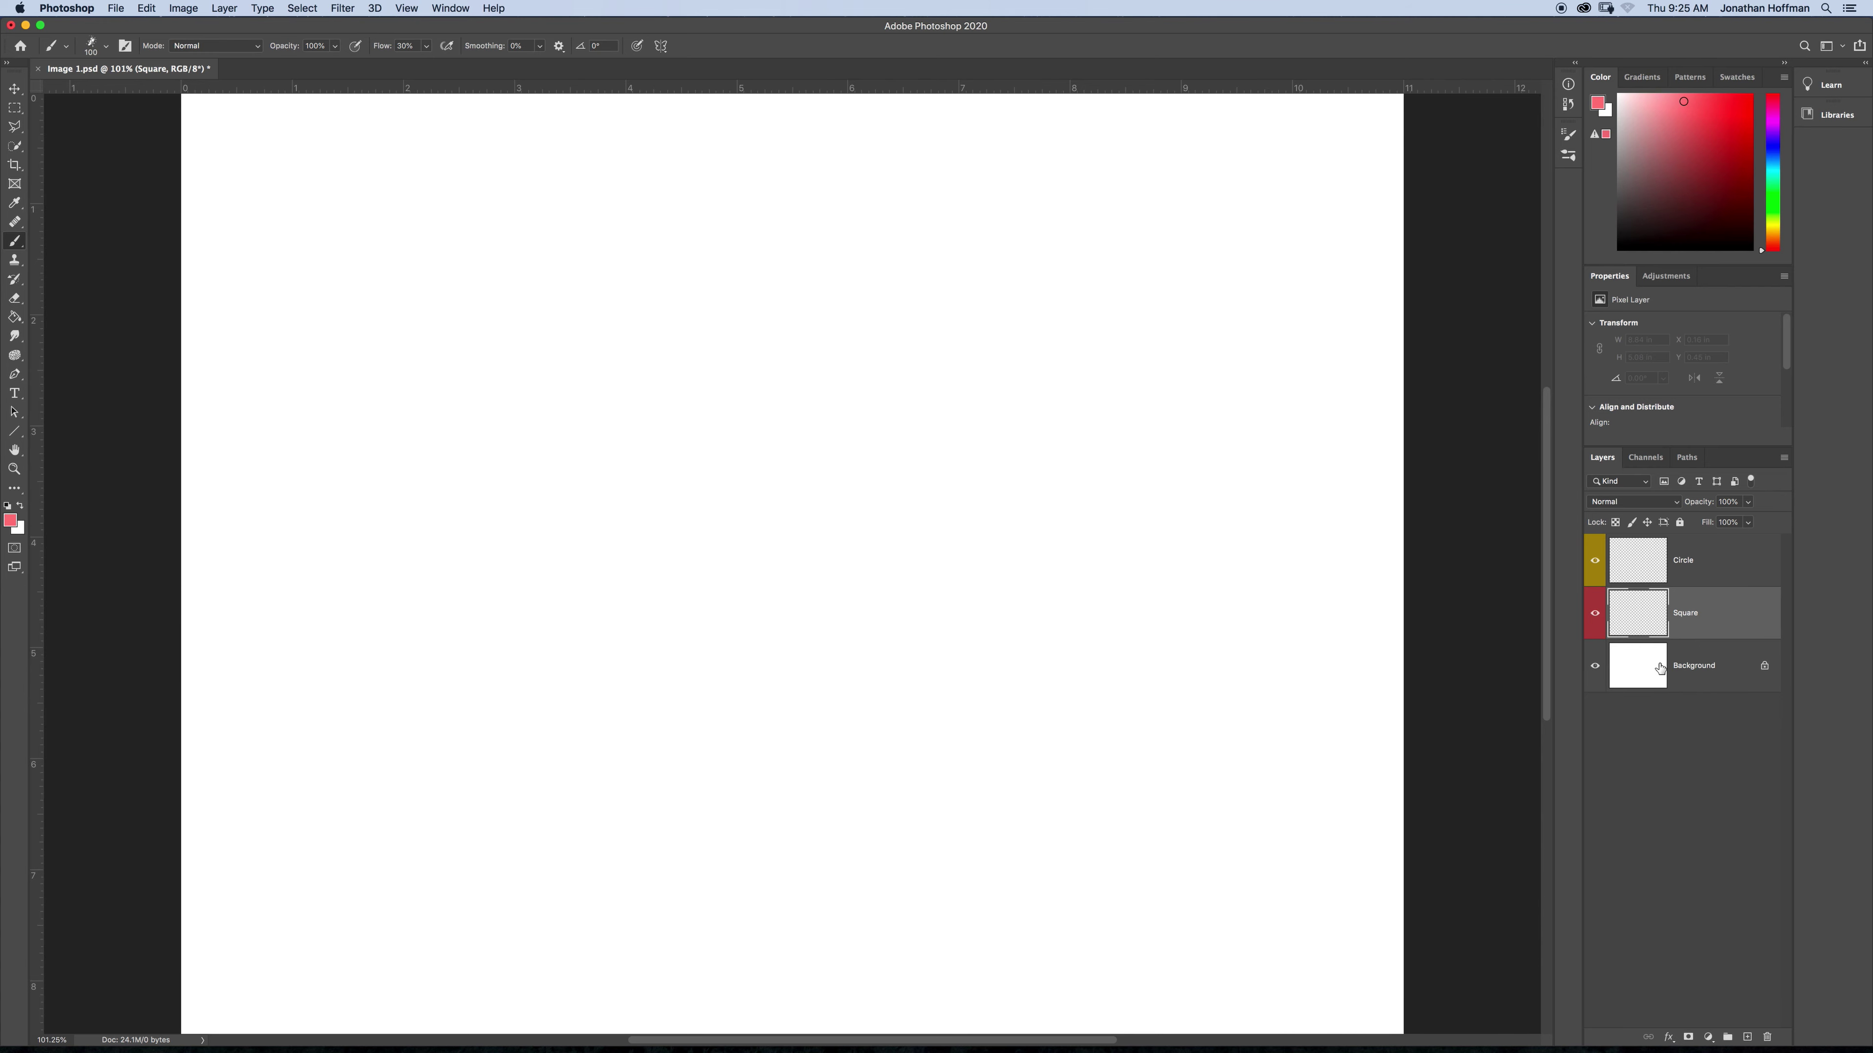
- Fill the Background layer with dark red using the Paint Bucket
{"action": "left_click", "coordinate": [1724, 666]}
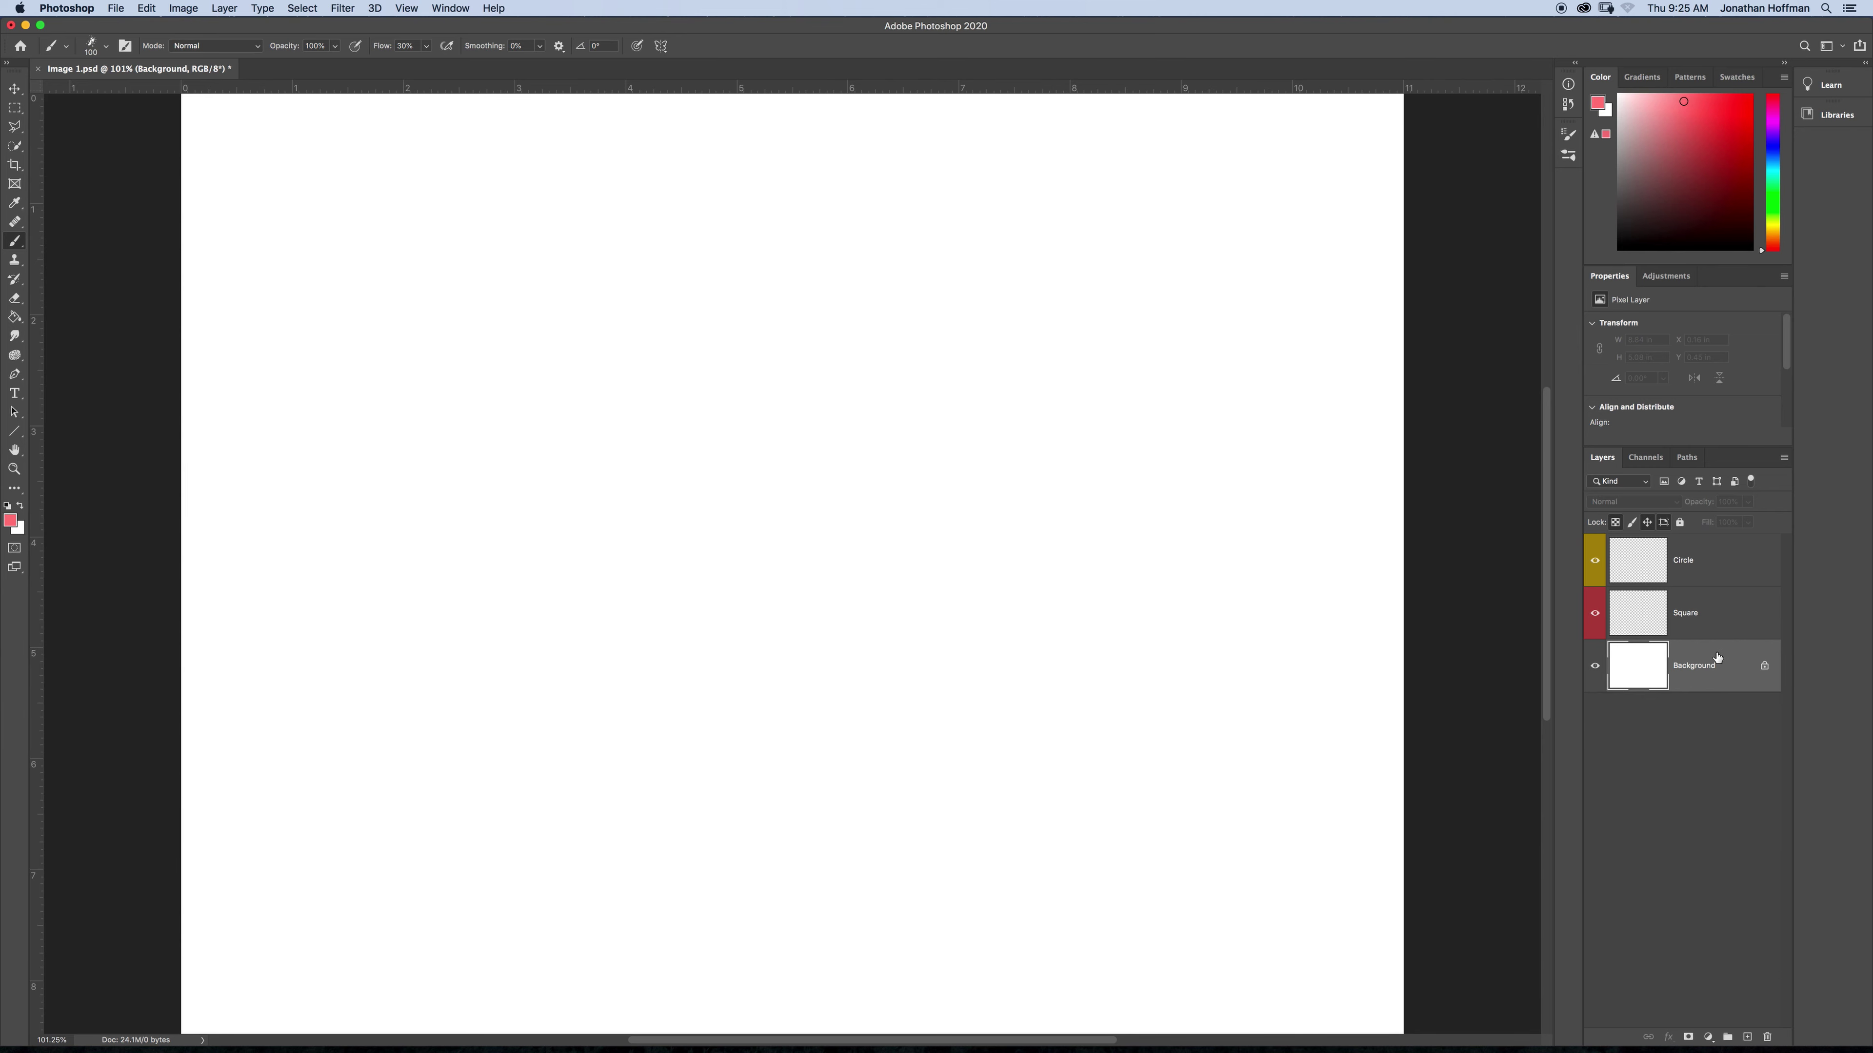
{"action": "key", "text": "g"}
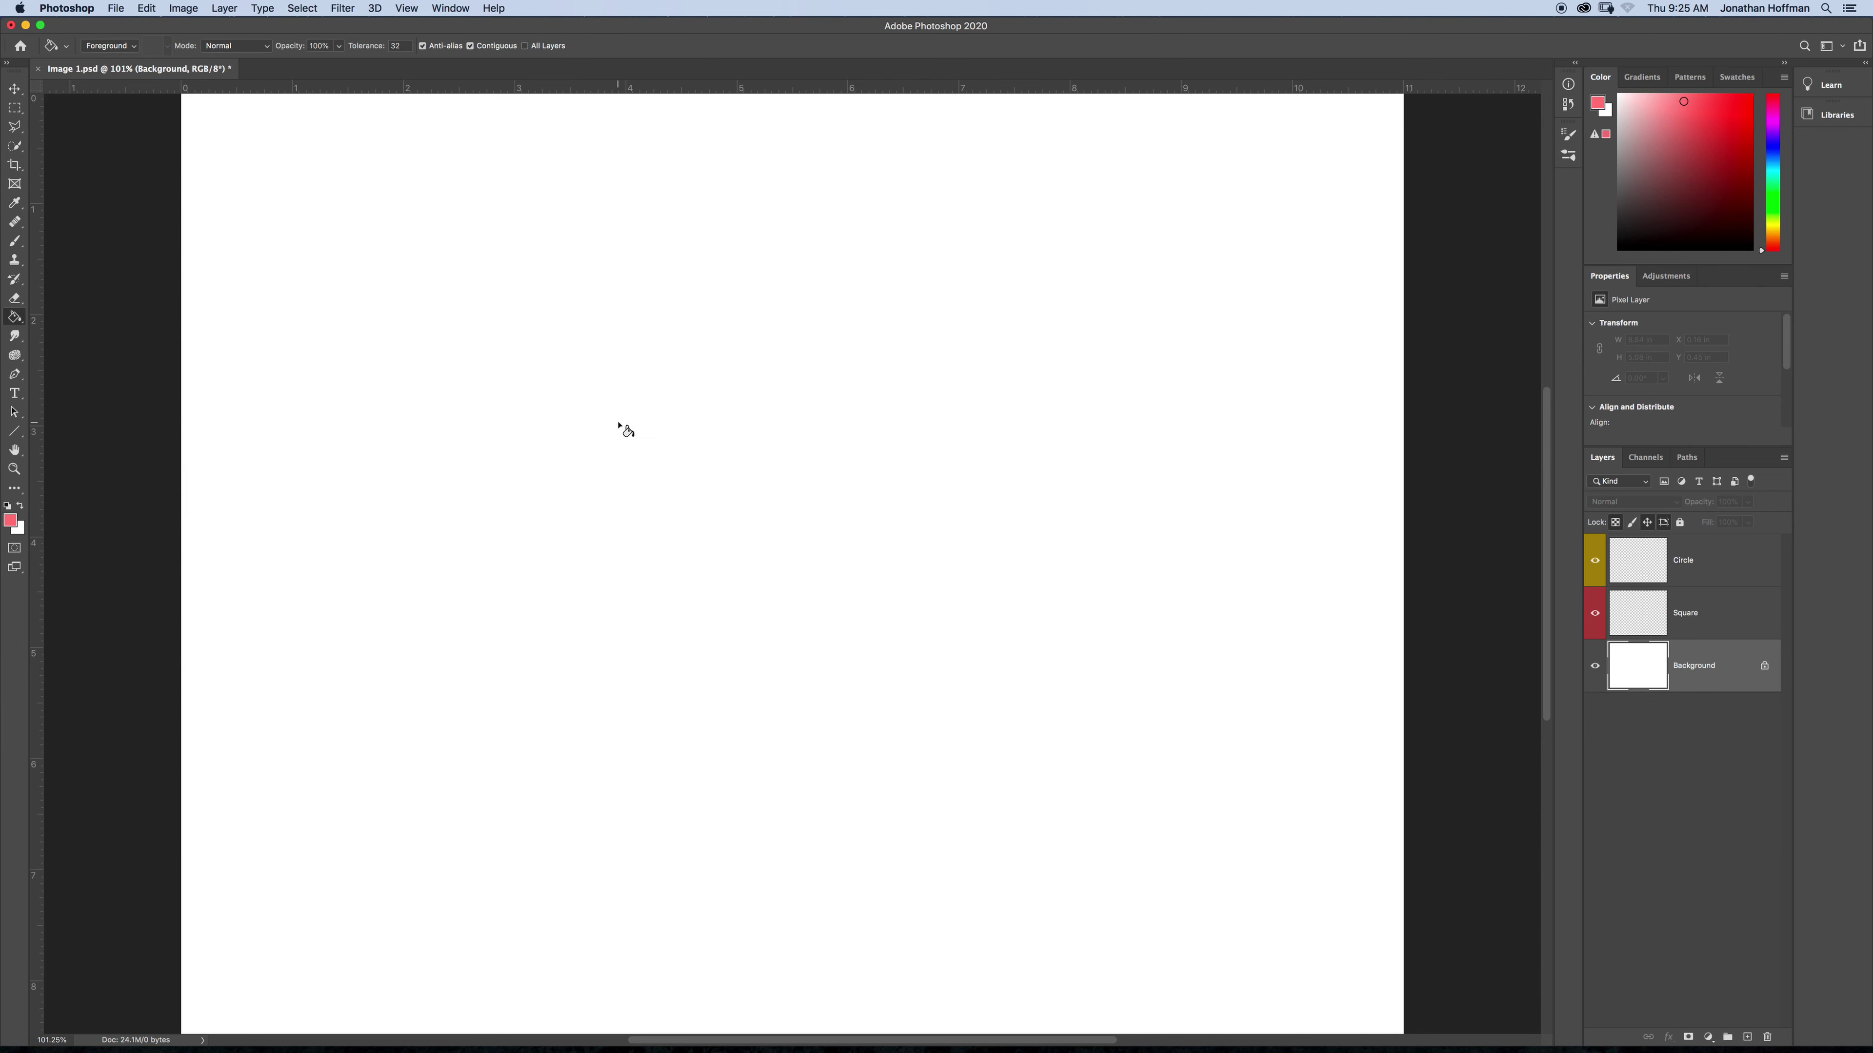
{"action": "left_click", "coordinate": [14, 317]}
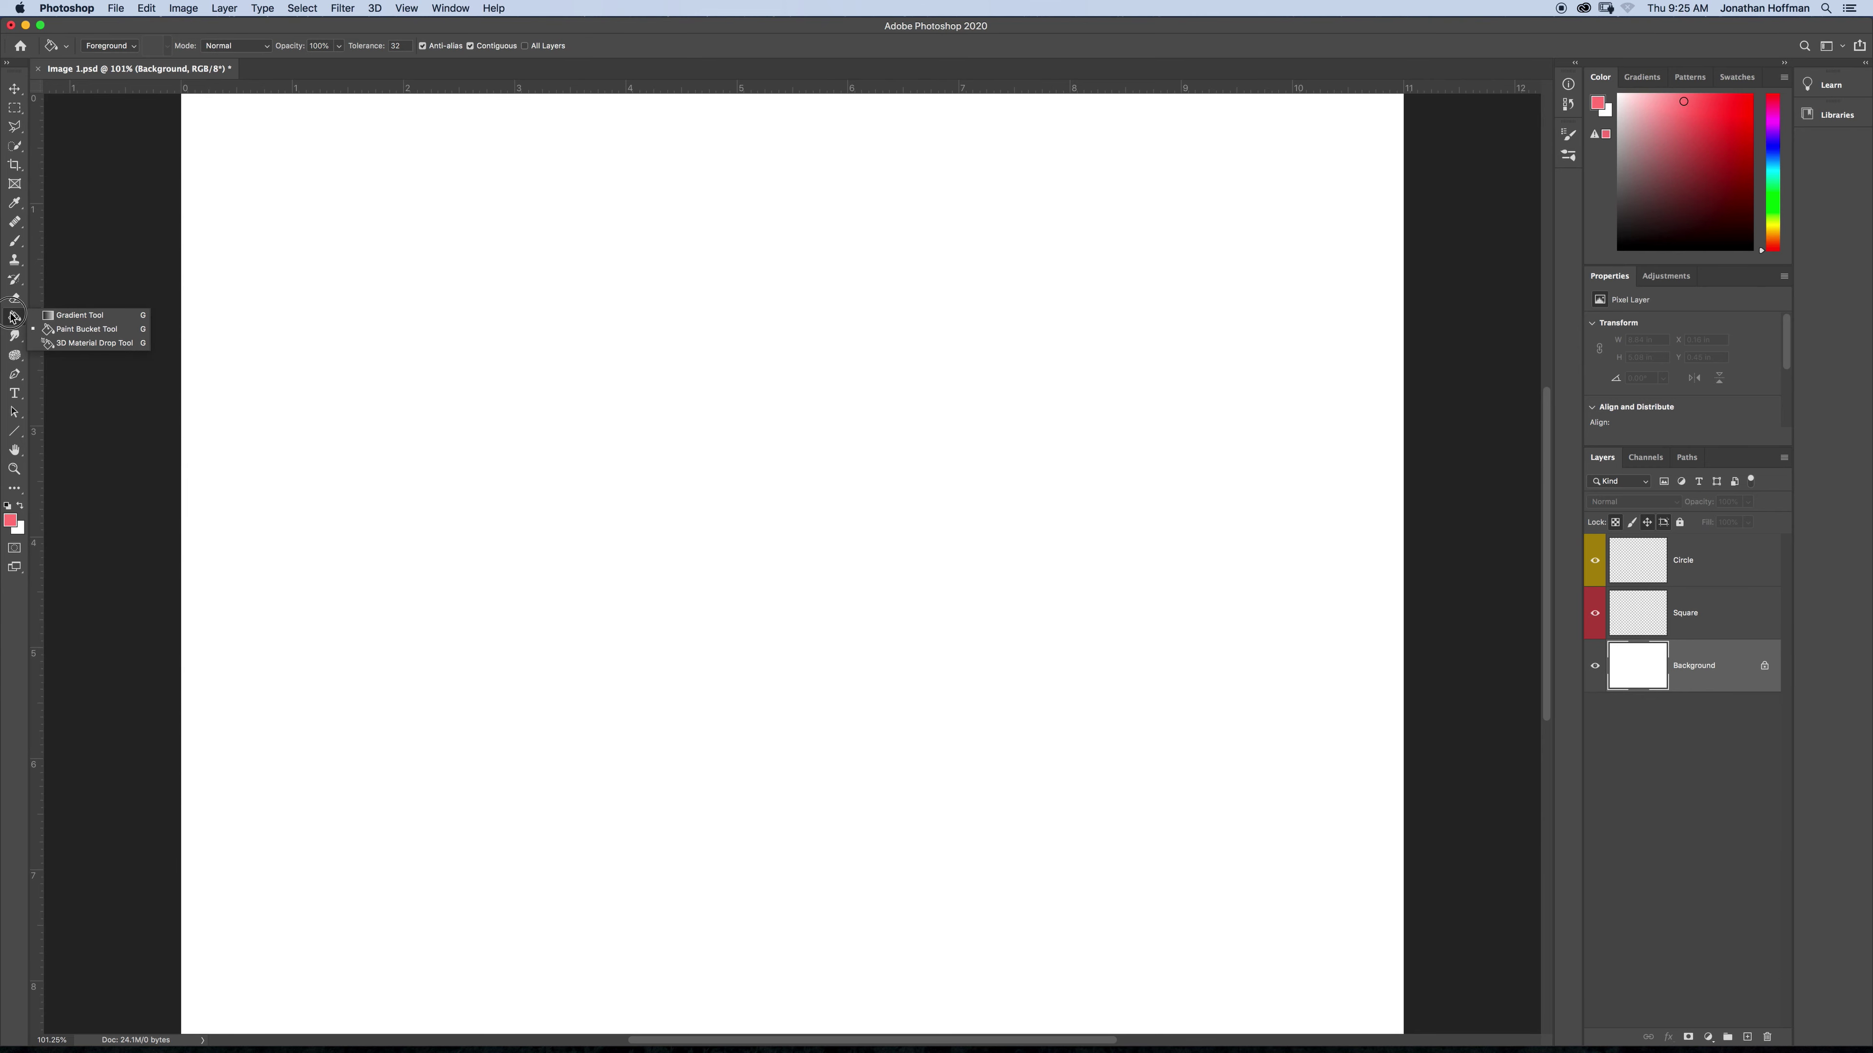
{"action": "left_click", "coordinate": [63, 331]}
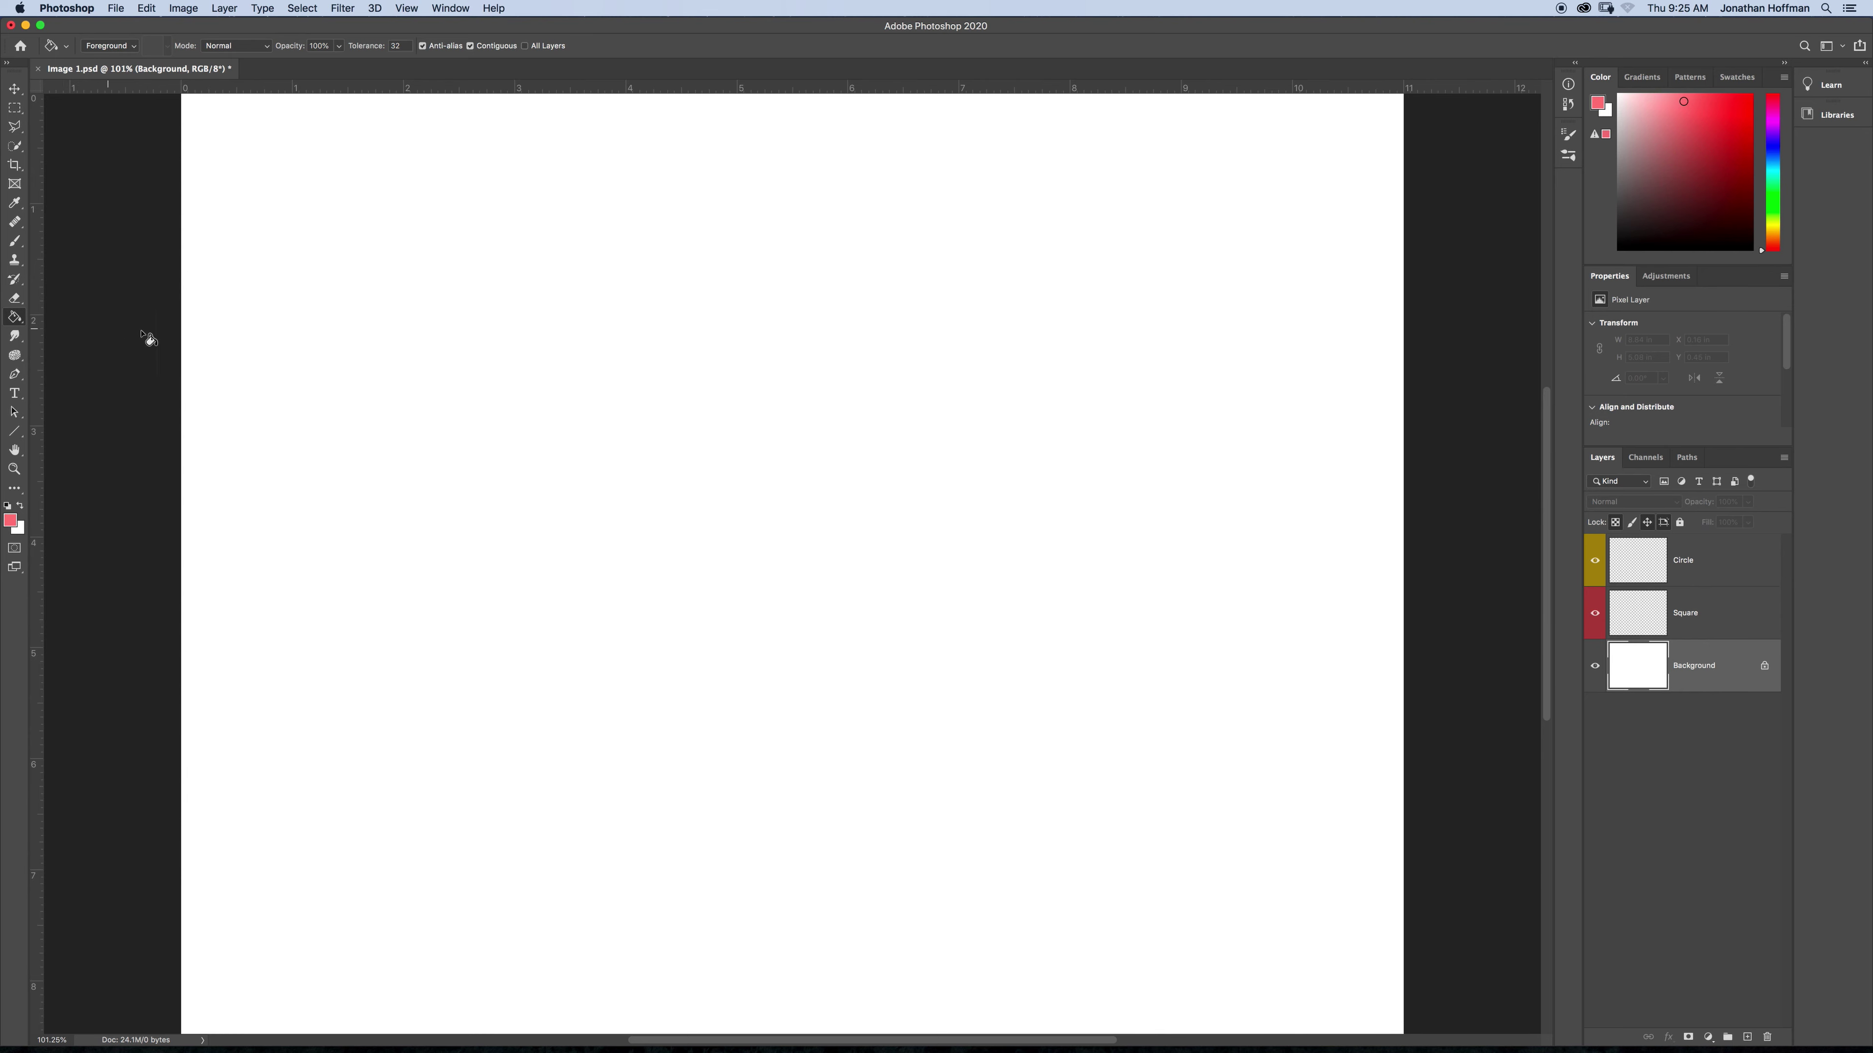
{"action": "mouse_move", "coordinate": [1677, 218]}
{"action": "left_mouse_down"}
{"action": "mouse_move", "coordinate": [1714, 232]}
{"action": "mouse_move", "coordinate": [1728, 205]}
{"action": "left_mouse_up"}
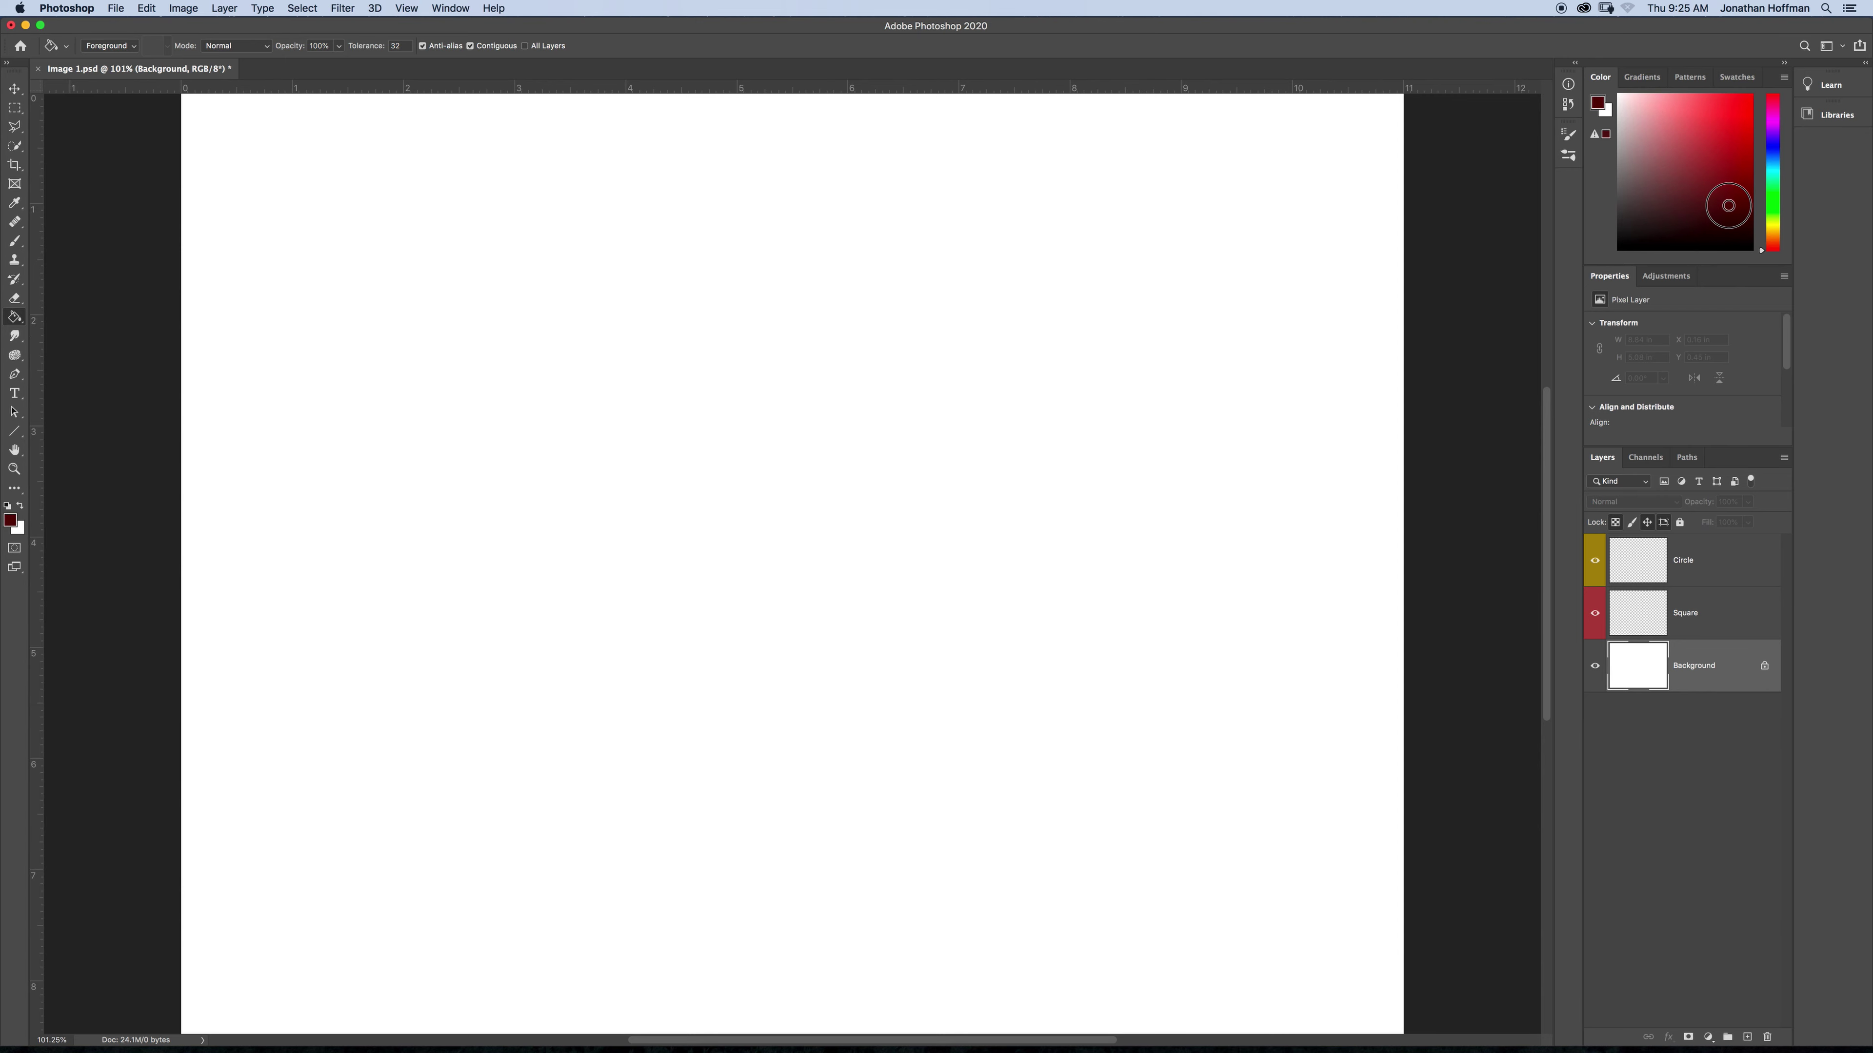
{"action": "left_click", "coordinate": [778, 464]}
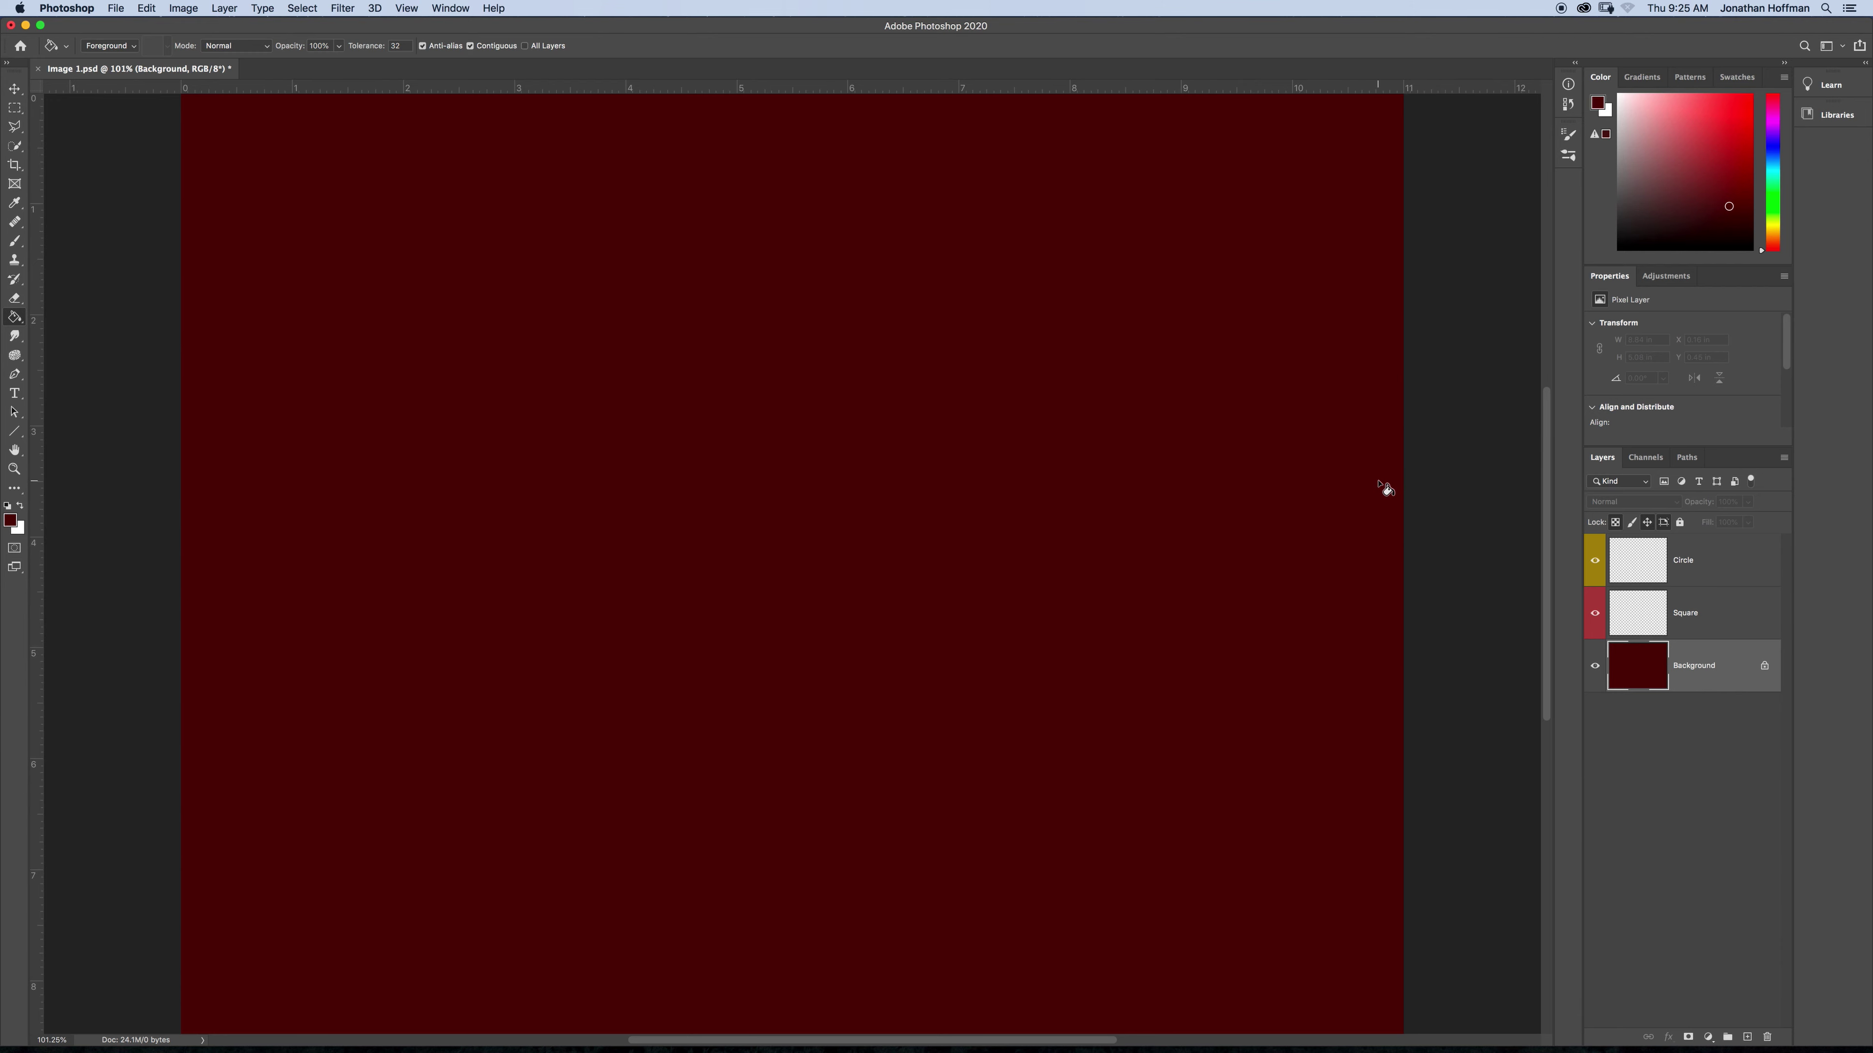
- Reset the Background to white with Edit > Fill using Background Color
{"action": "key", "text": "shift+BackSpace"}
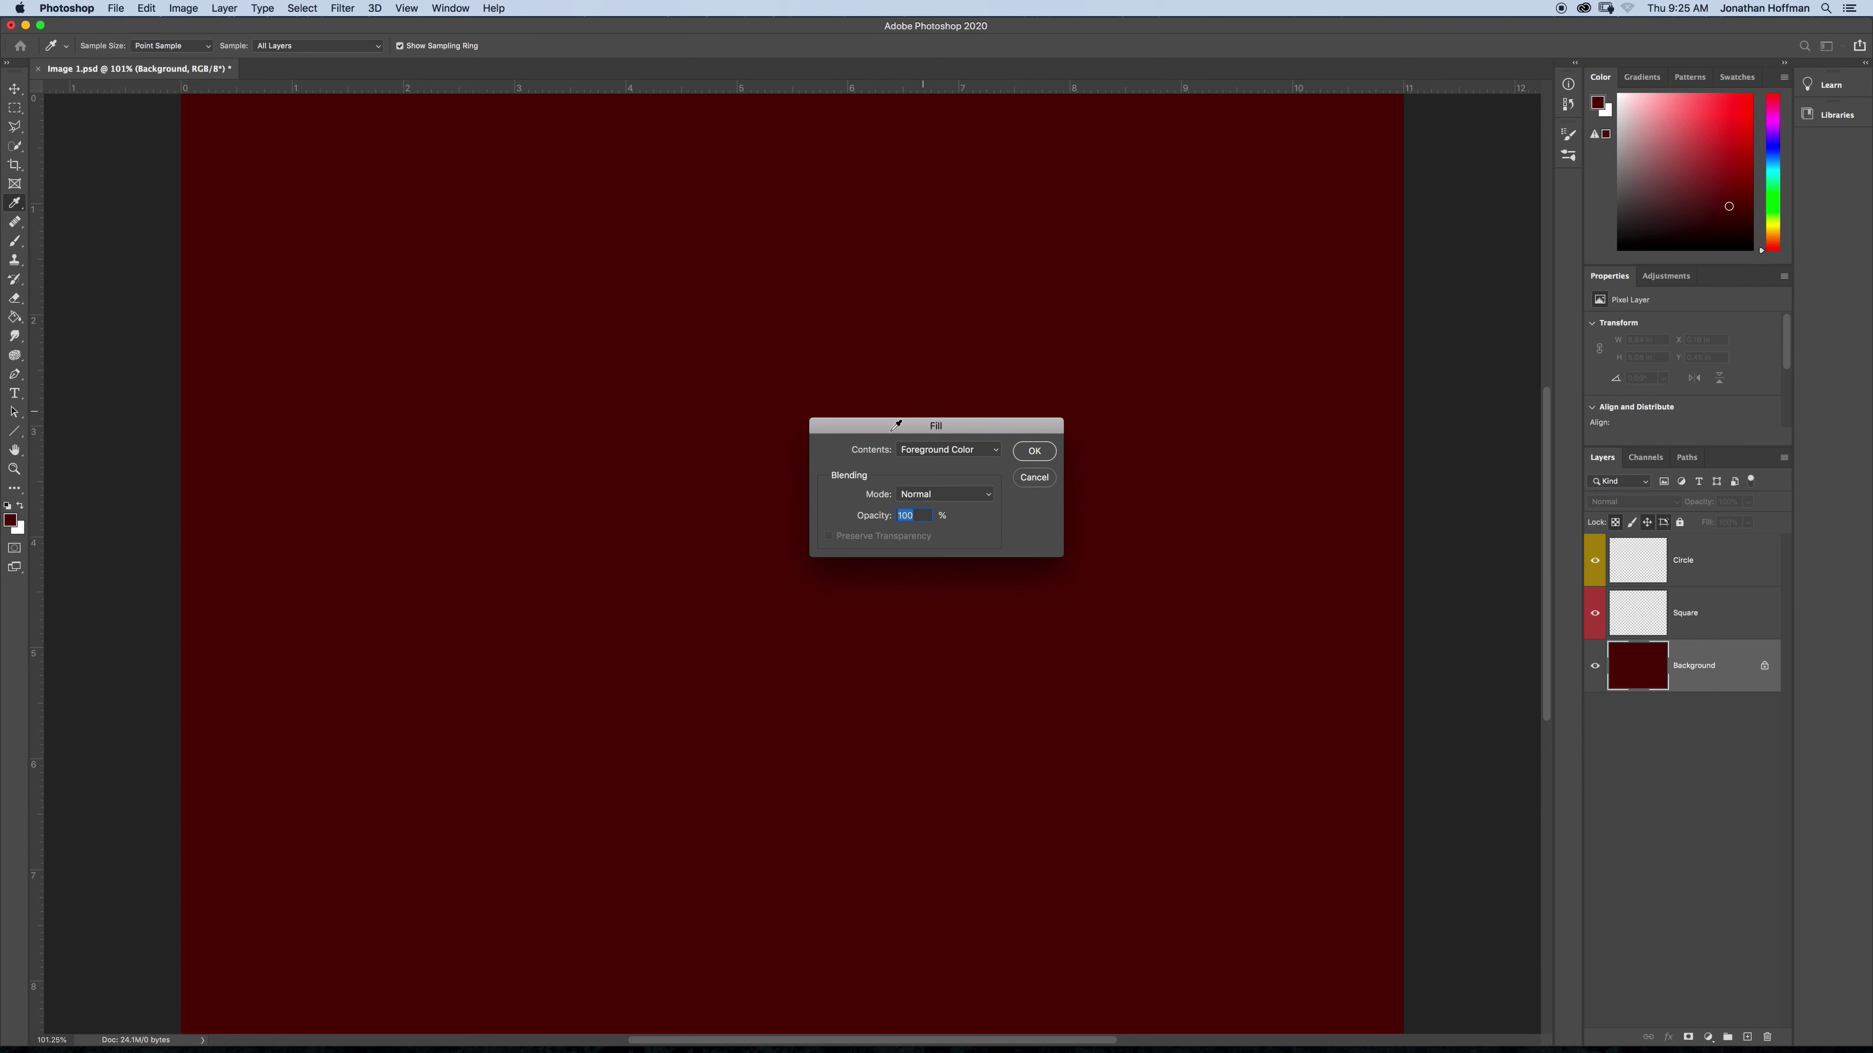
{"action": "left_click", "coordinate": [997, 451]}
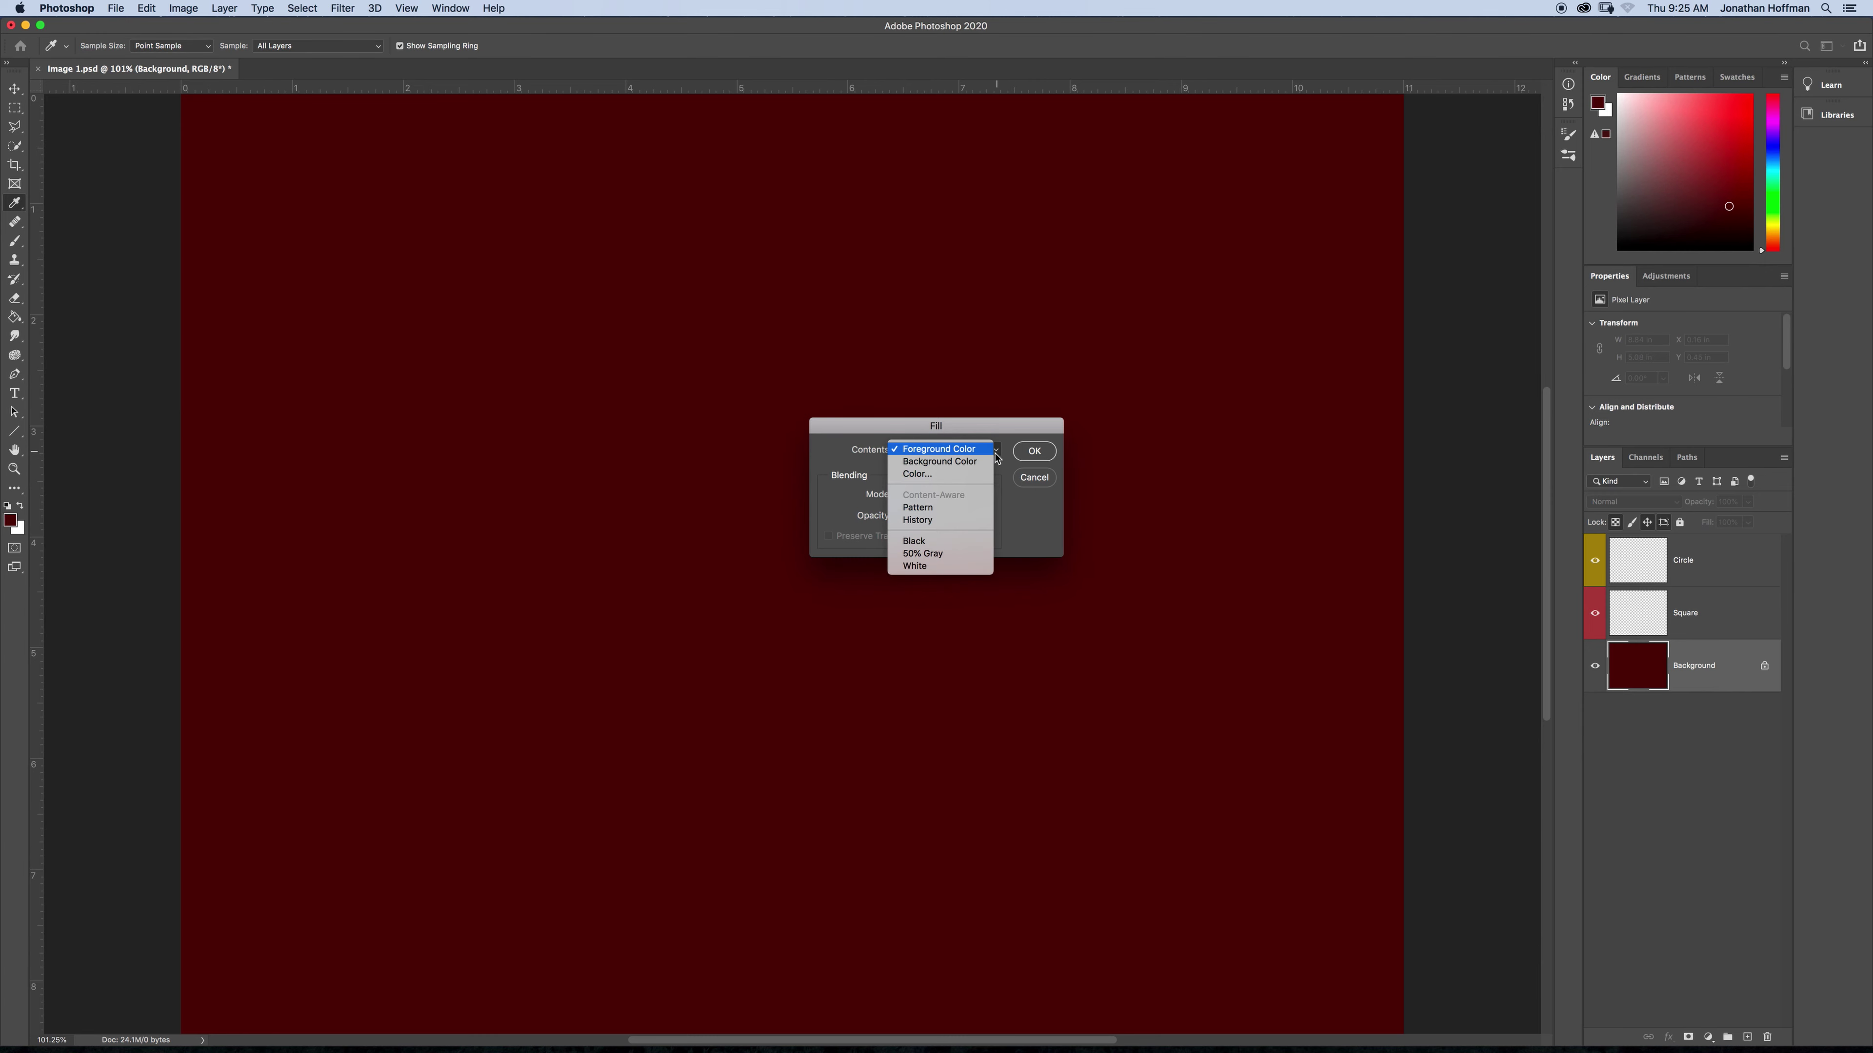
{"action": "left_click", "coordinate": [951, 462]}
{"action": "left_click", "coordinate": [1027, 458]}
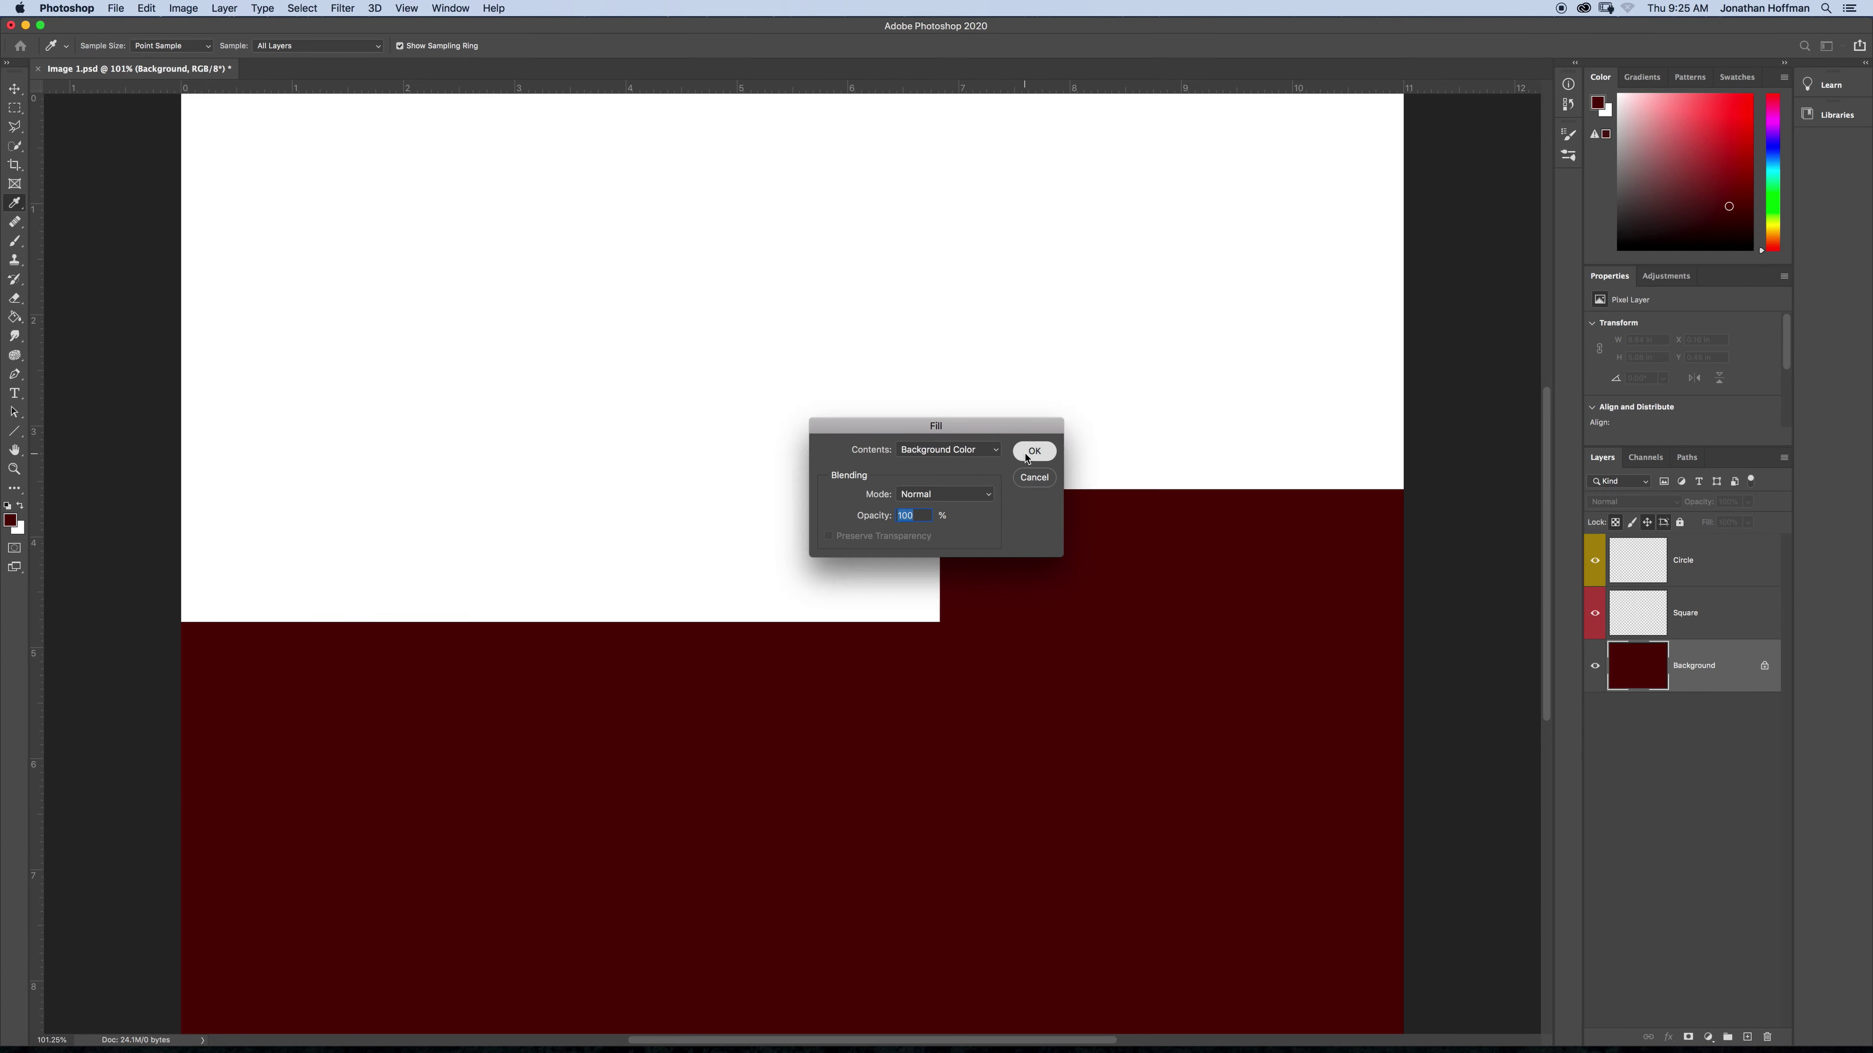
- Refill the canvas with a darker red using the Paint Bucket
{"action": "key", "text": "g"}
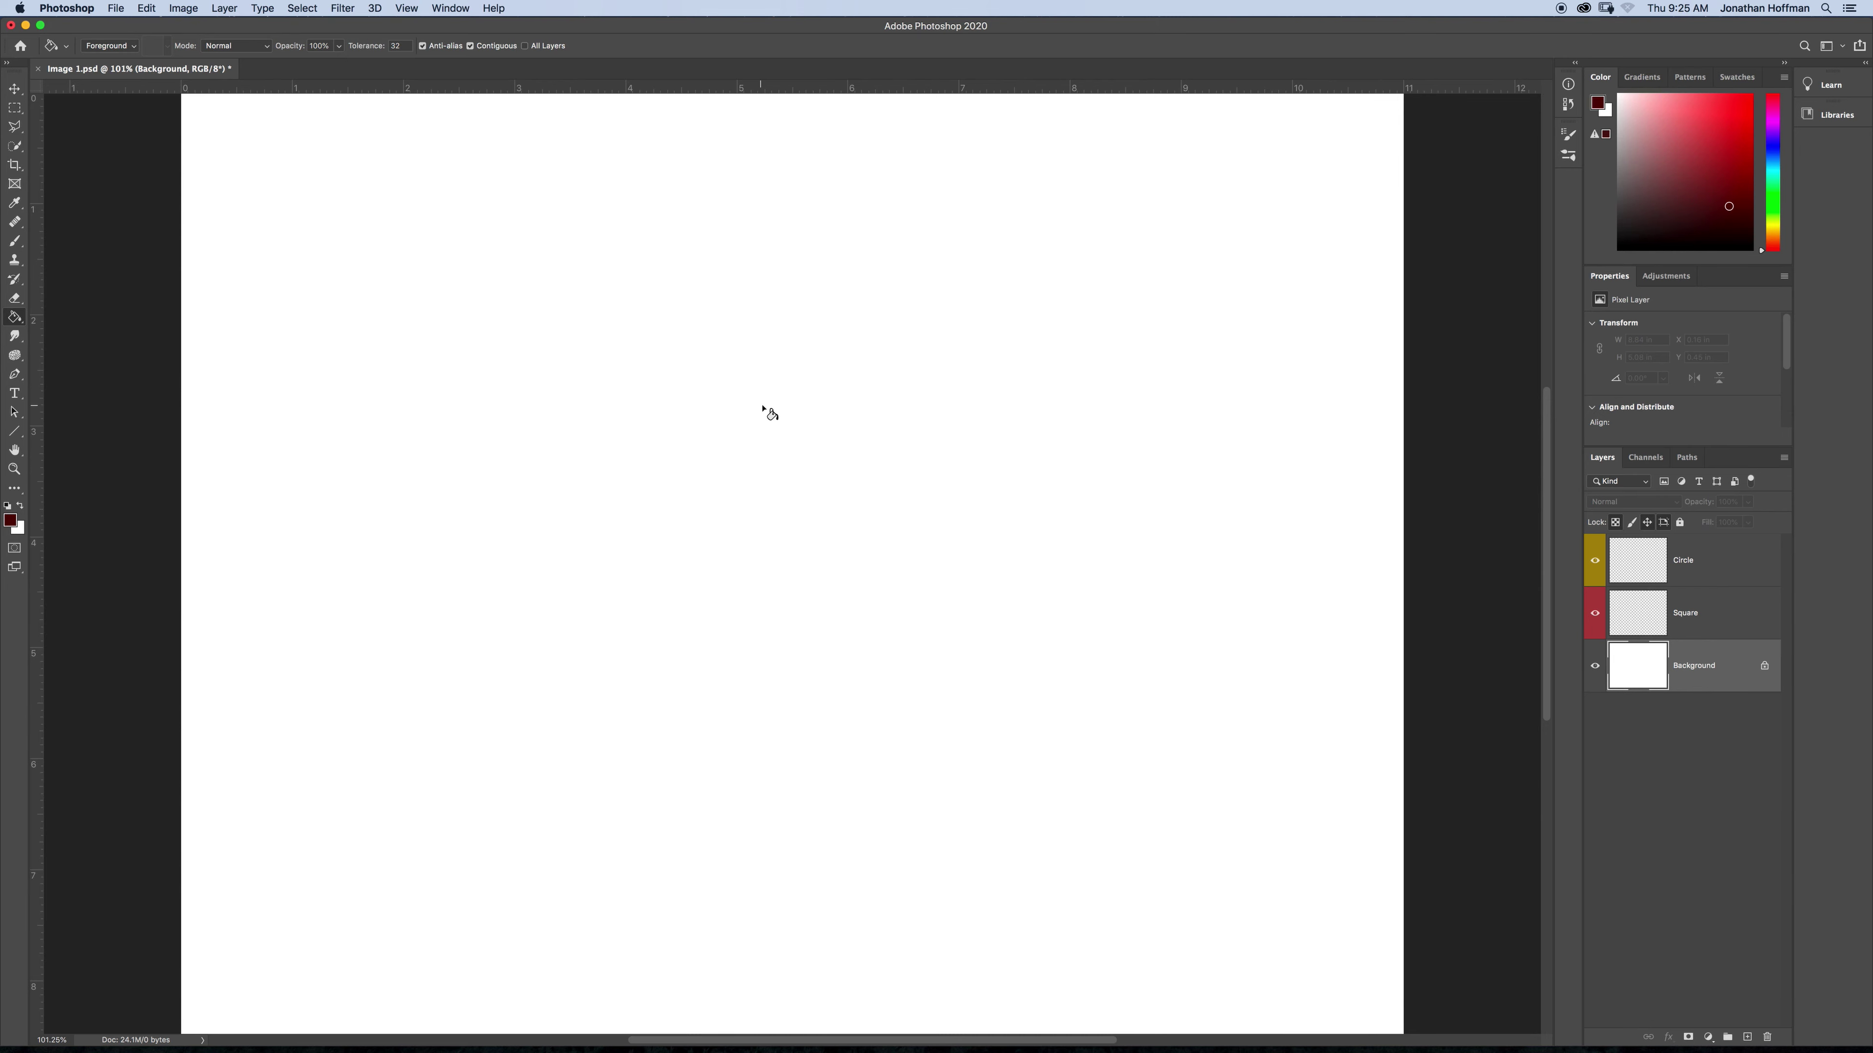
{"action": "left_click", "coordinate": [1694, 215]}
{"action": "left_click", "coordinate": [718, 469]}
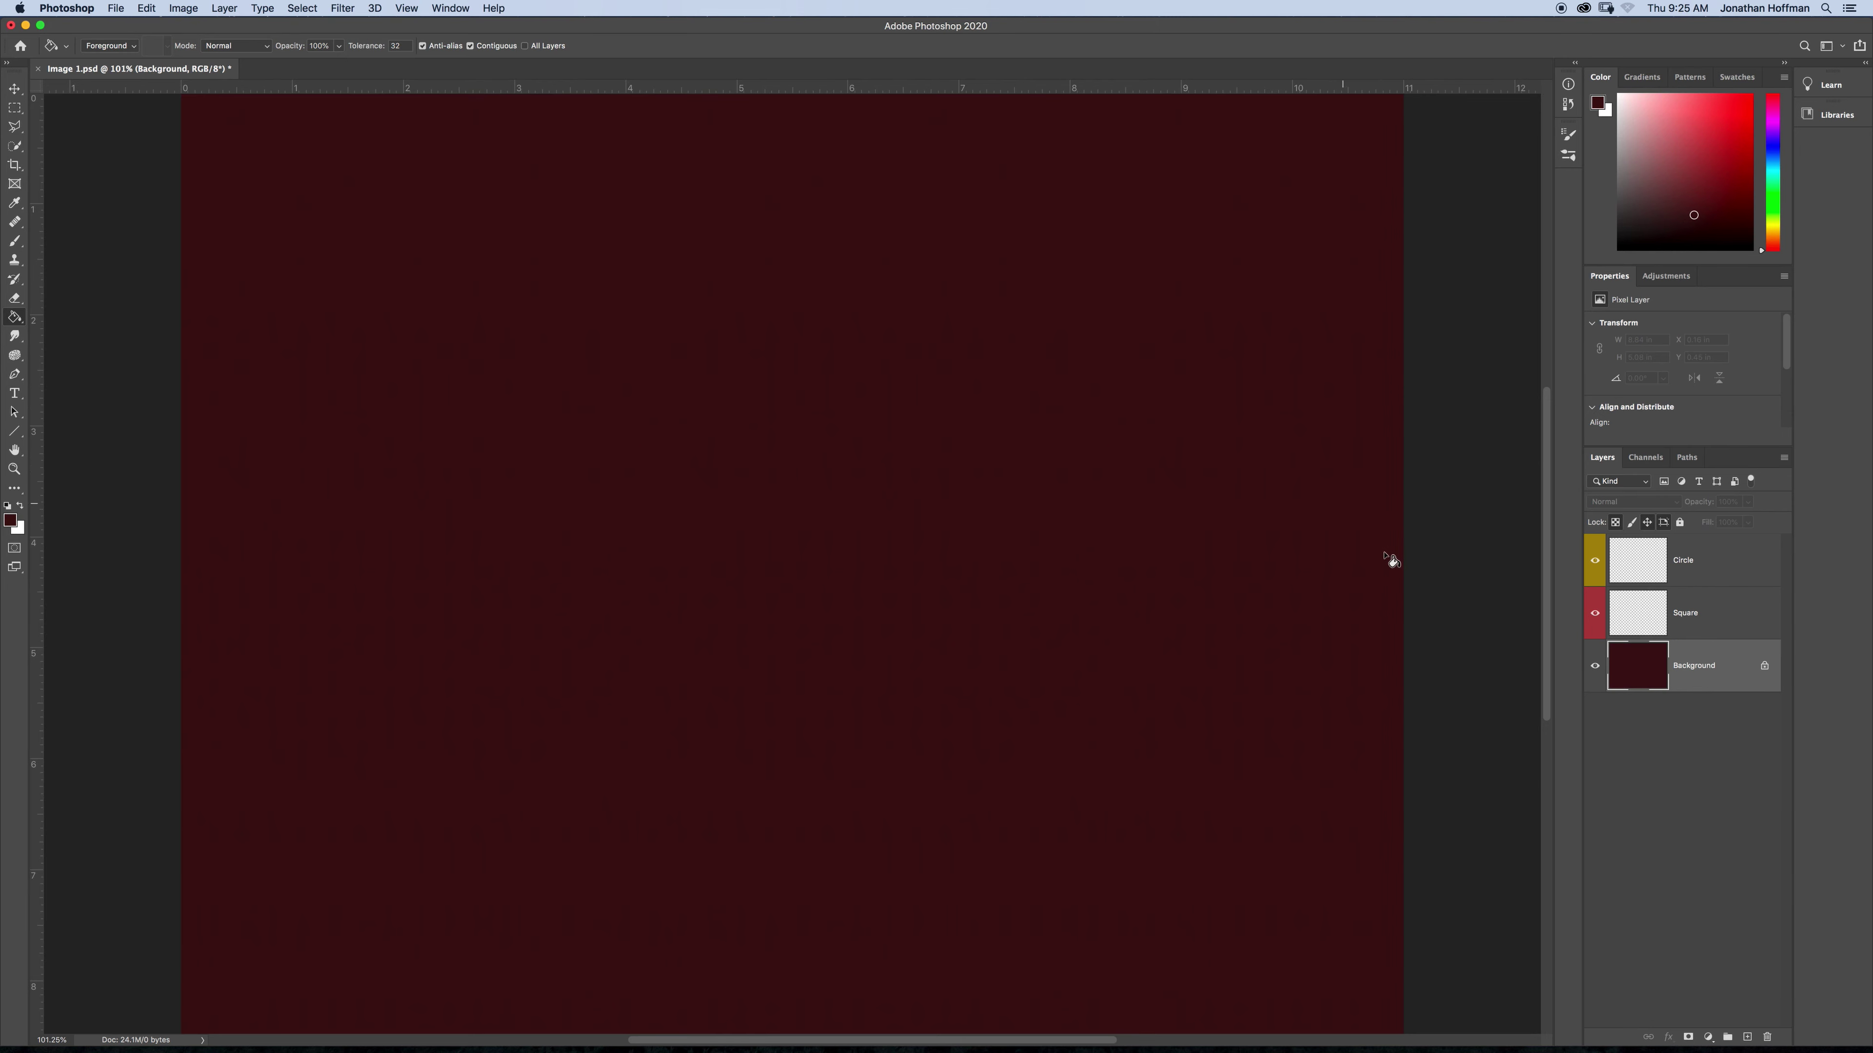
{"action": "left_click", "coordinate": [1732, 614]}
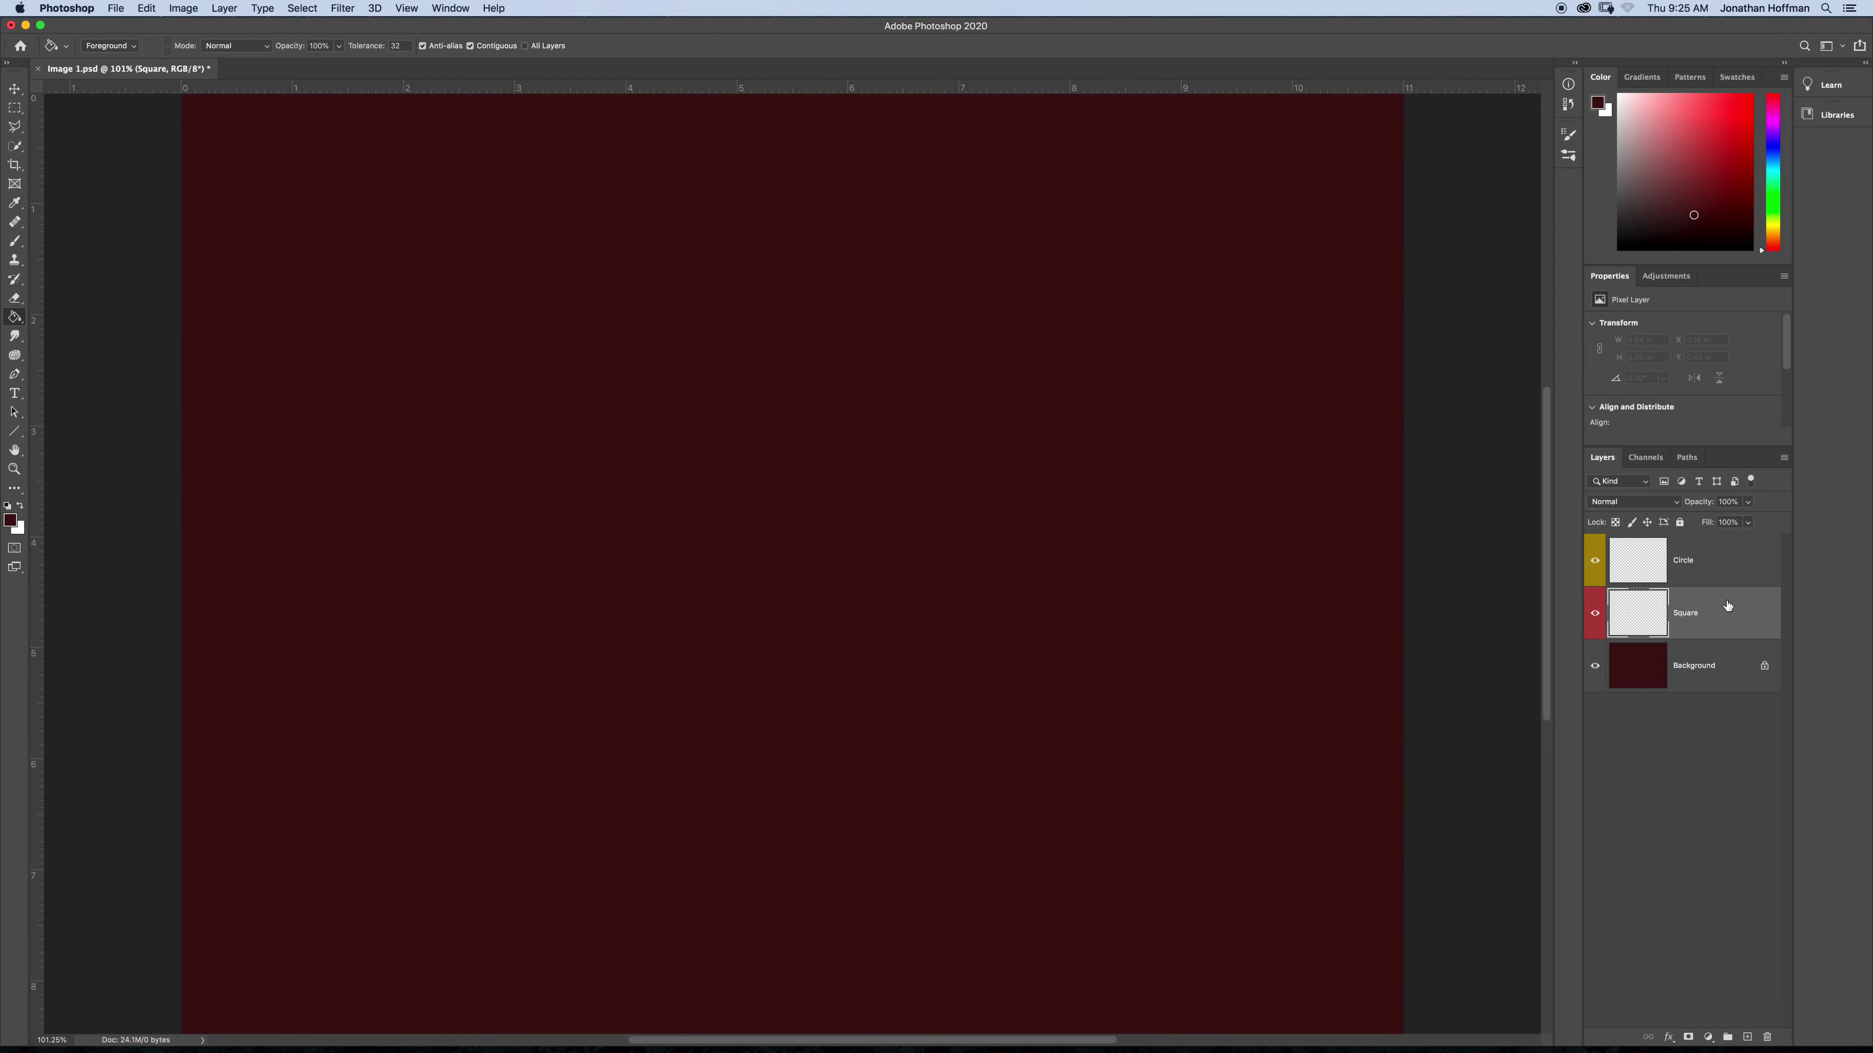
- Drag a square Rectangular Marquee selection in the upper left of the Background layer
{"action": "left_click", "coordinate": [1733, 570]}
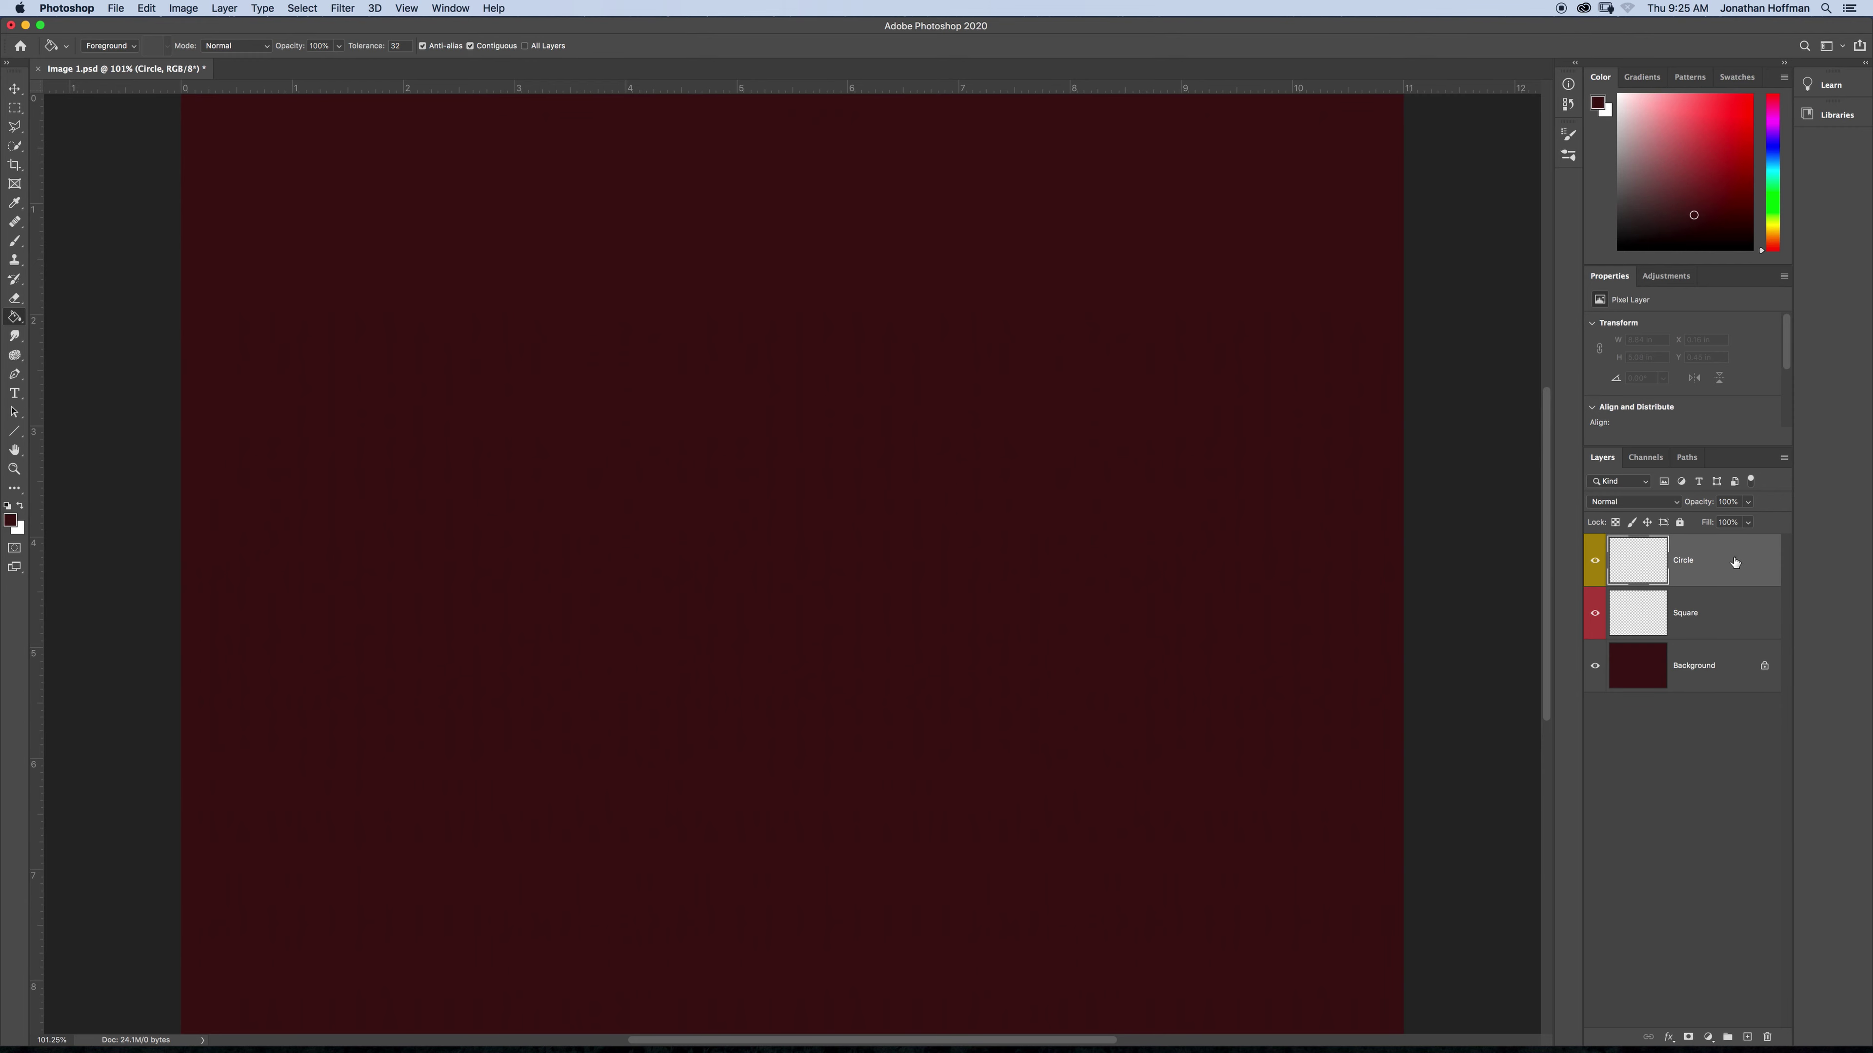
{"action": "left_click", "coordinate": [1731, 613]}
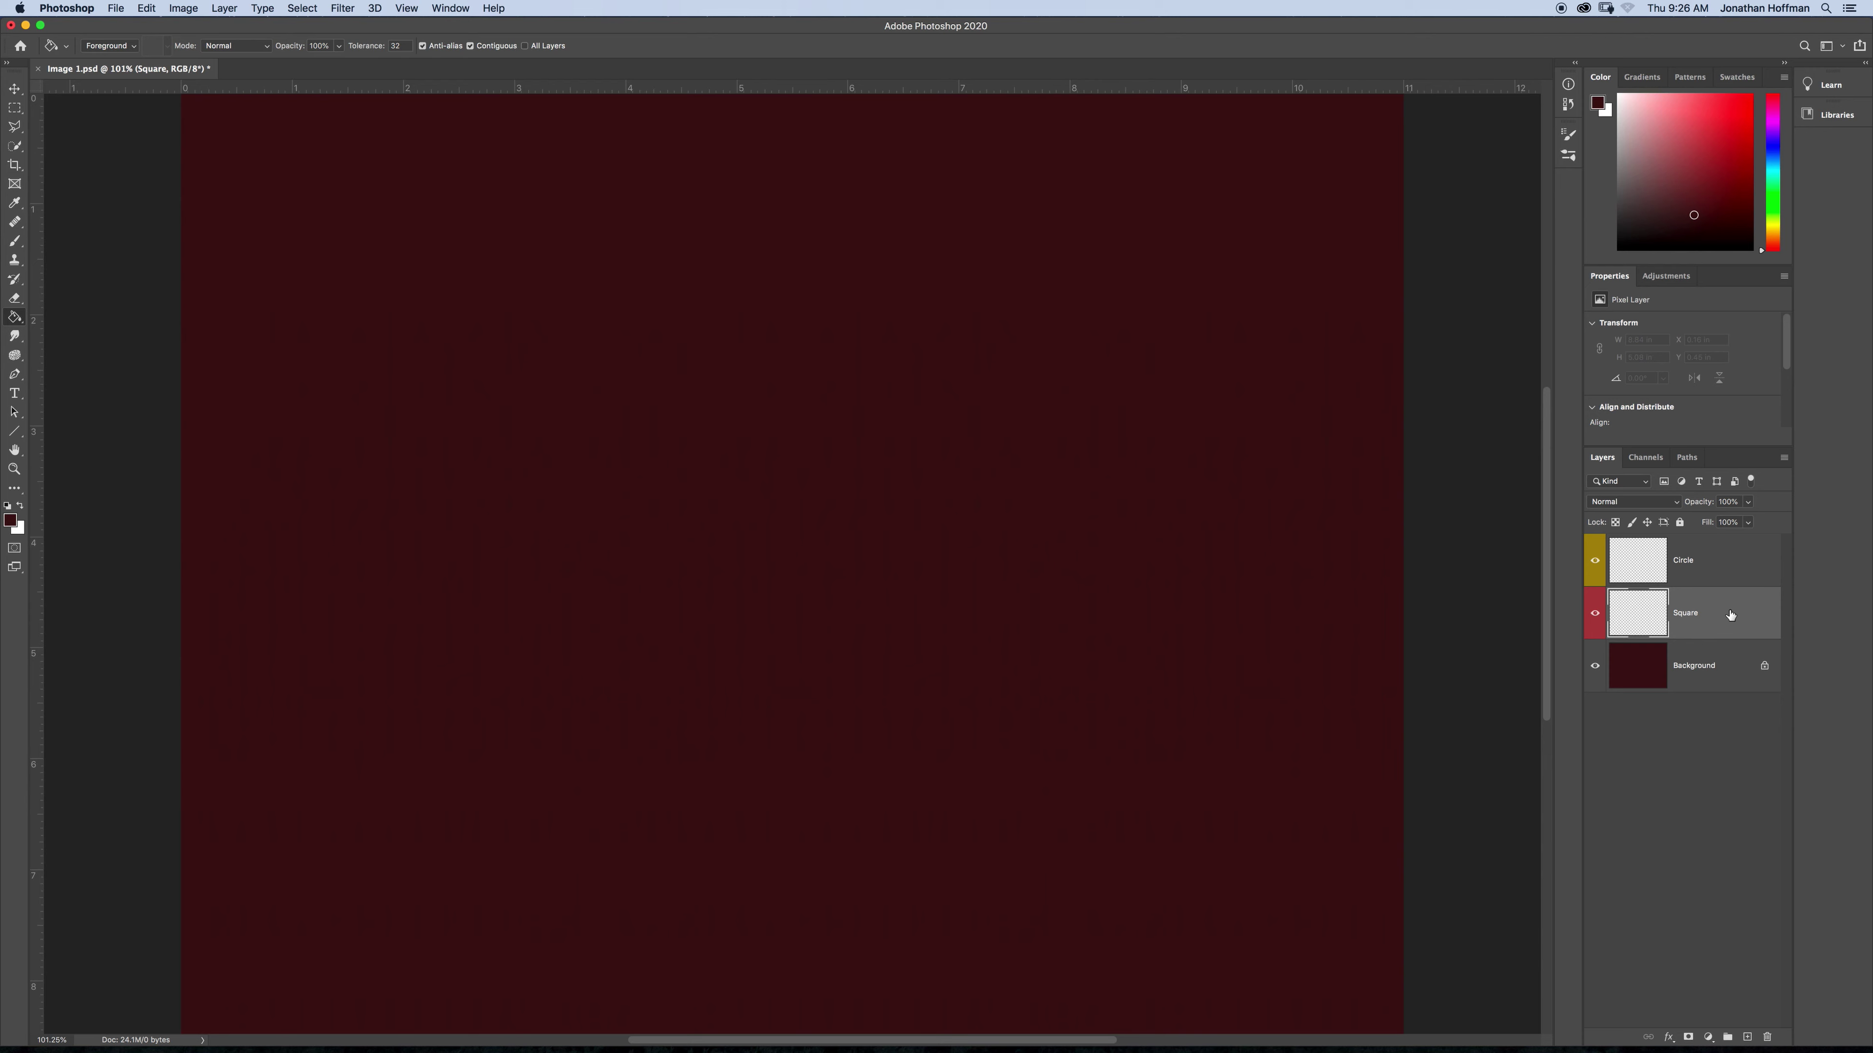
{"action": "left_click", "coordinate": [1729, 663]}
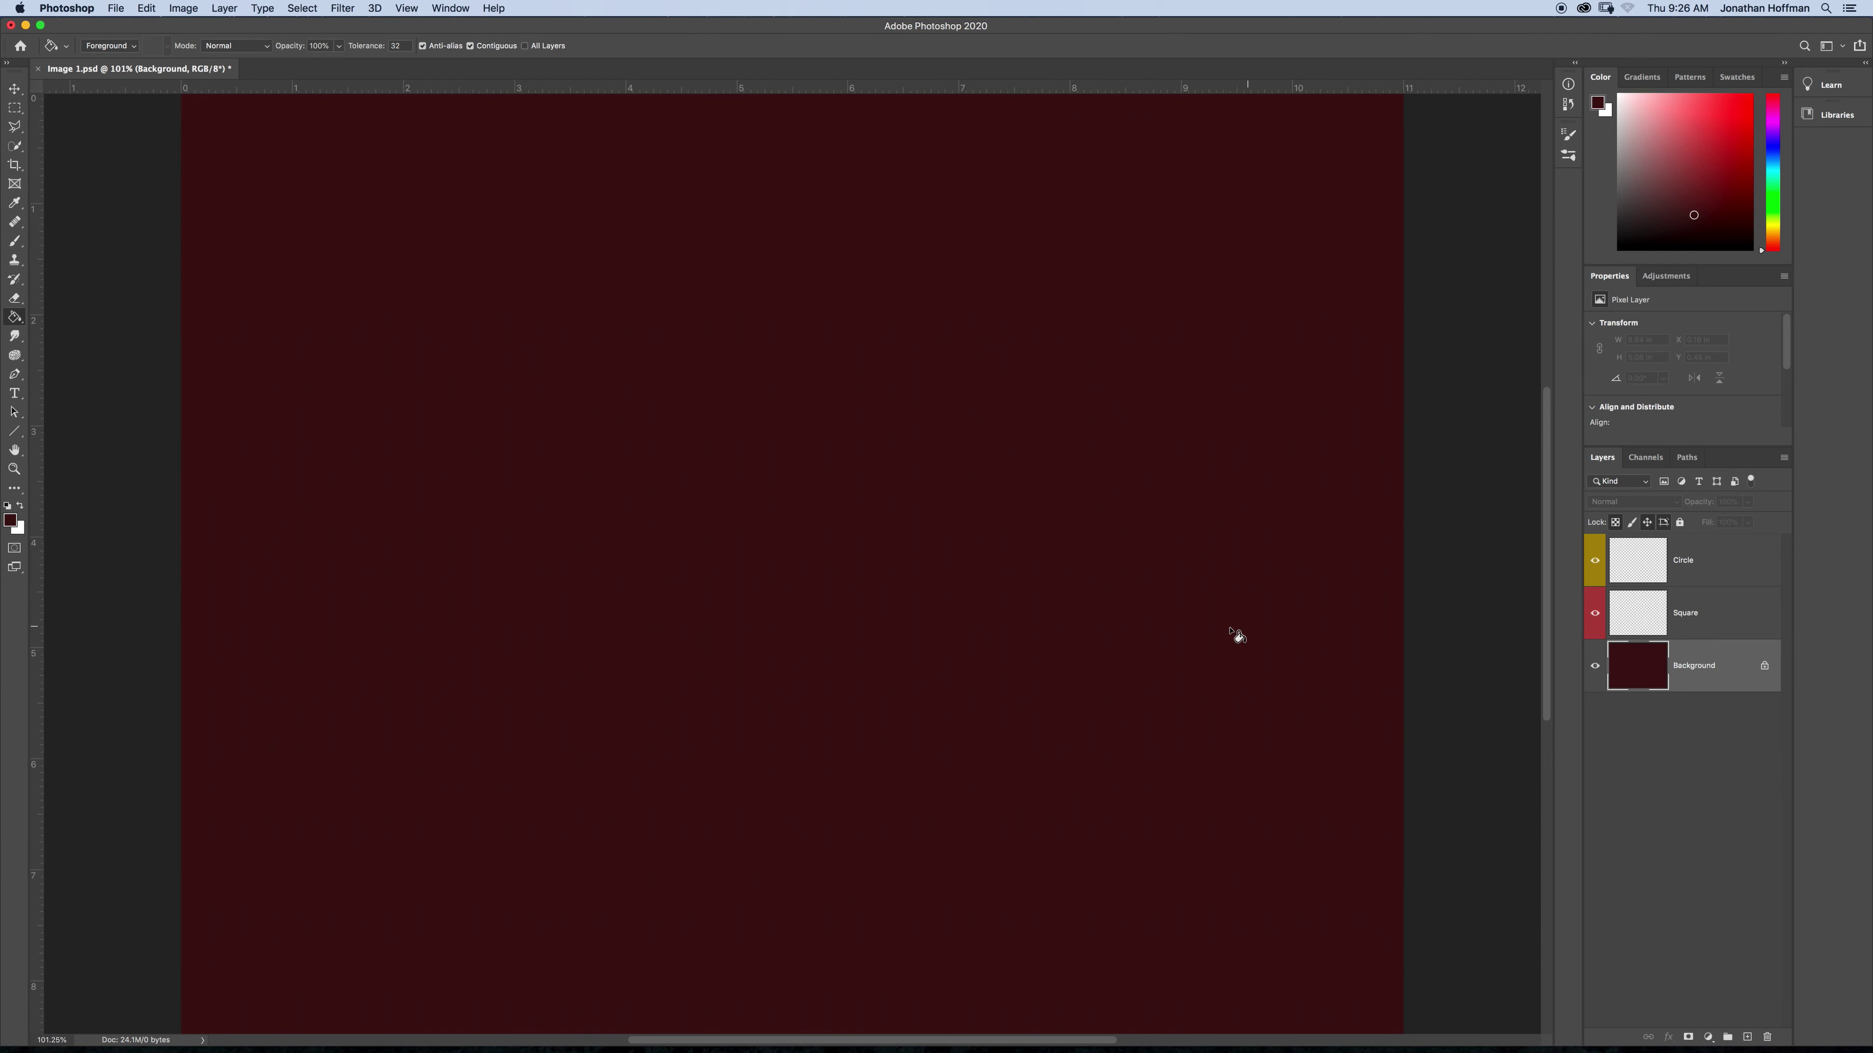
{"action": "key", "text": "m"}
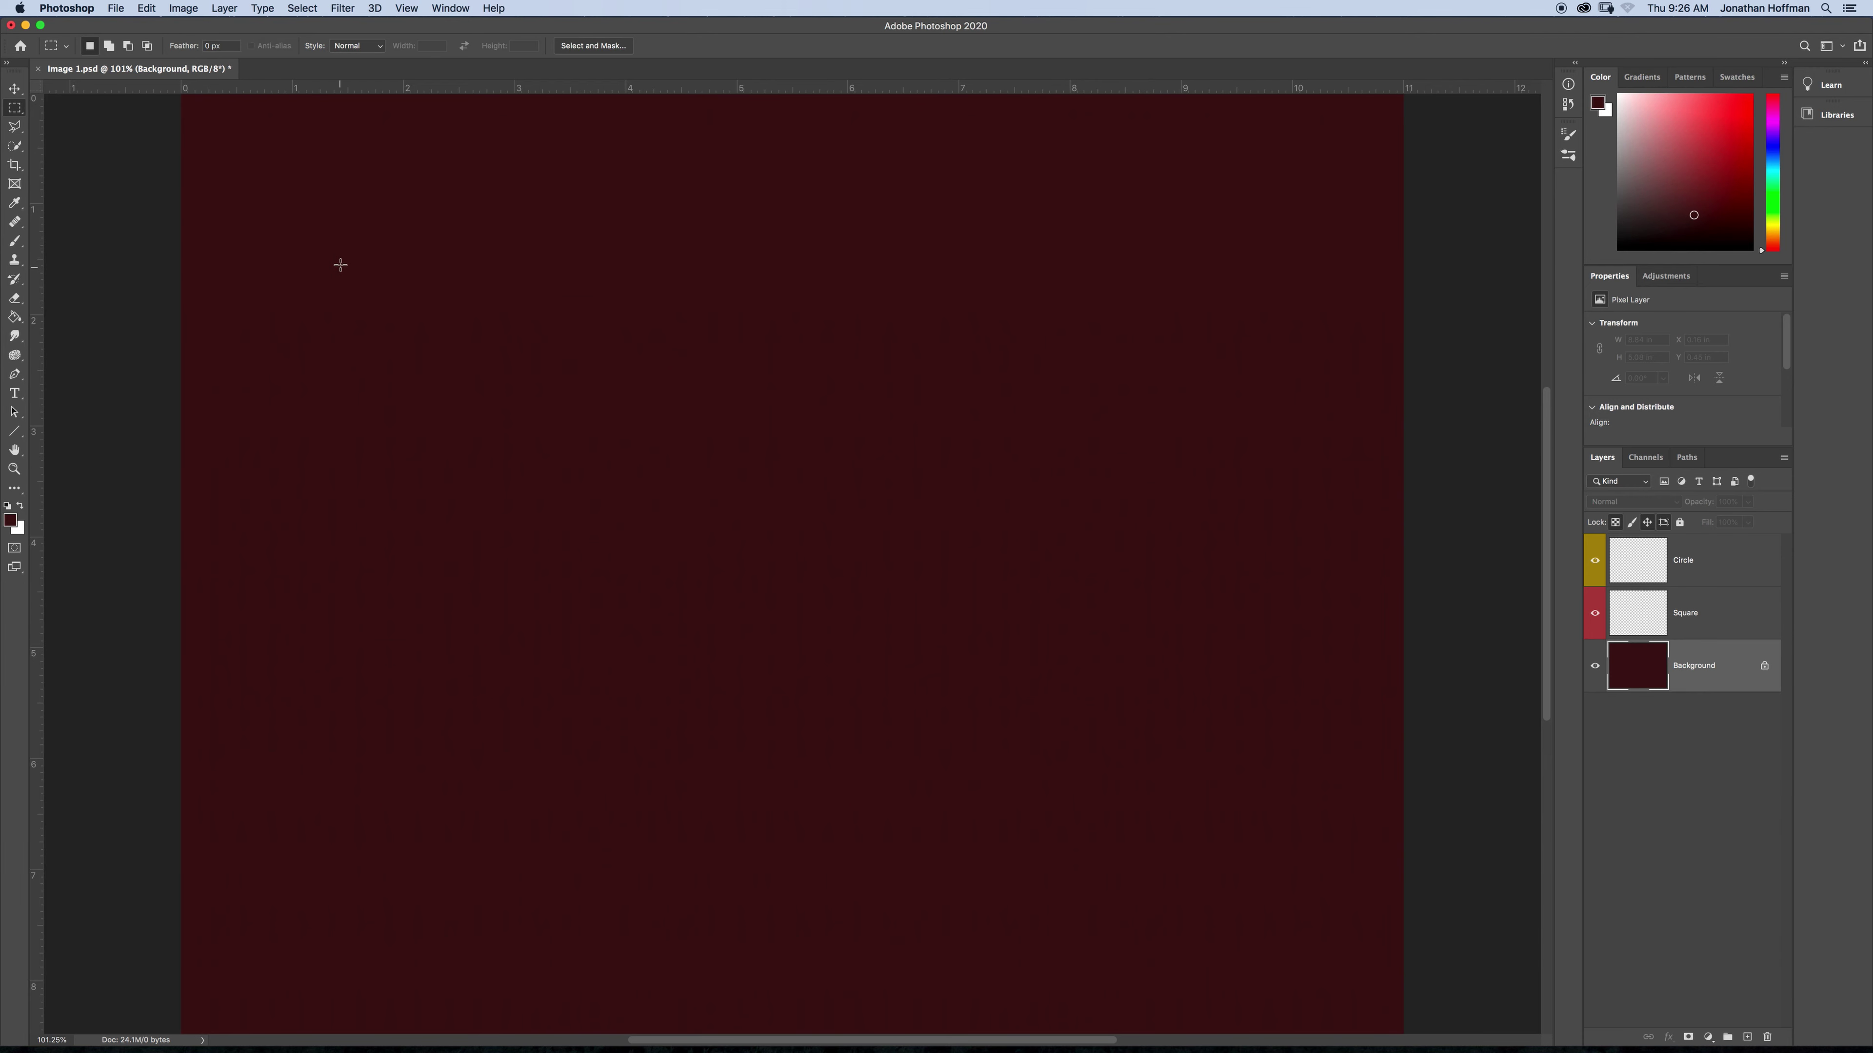
{"action": "left_click_drag", "start_coordinate": [16, 109], "coordinate": [65, 112]}
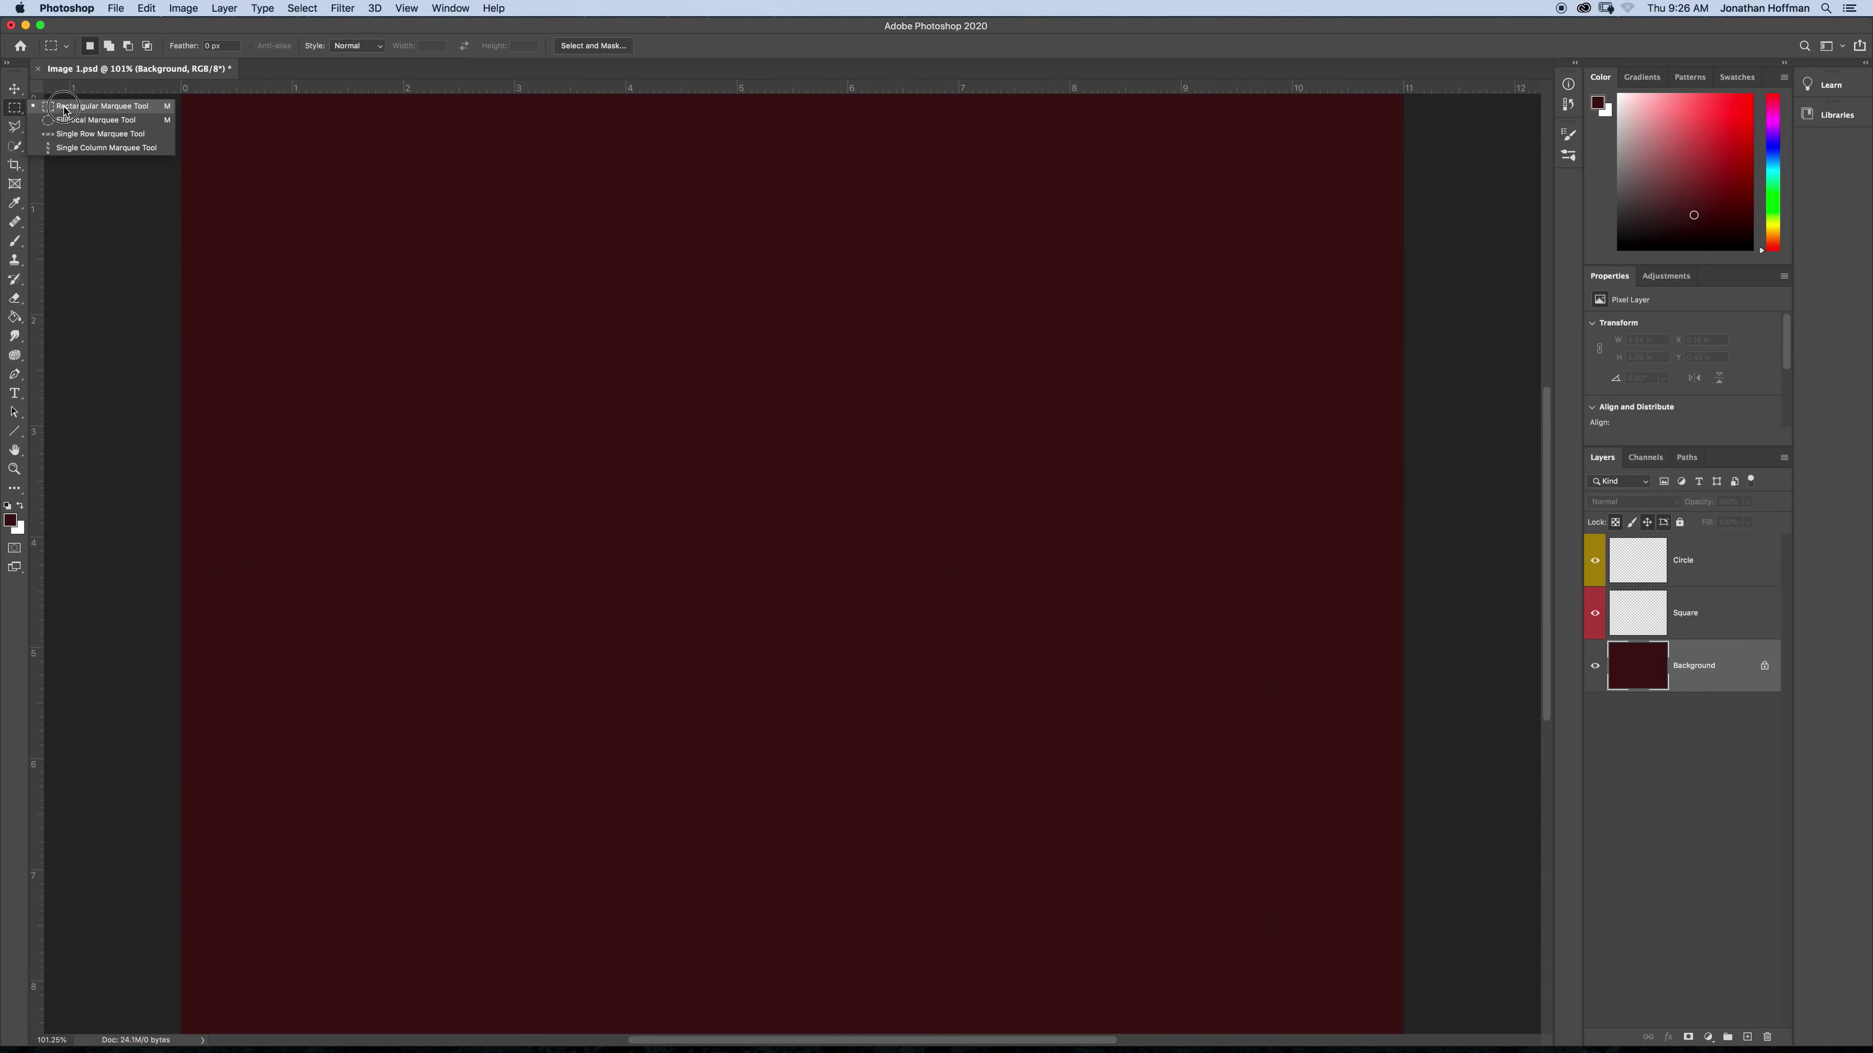
{"action": "left_click_drag", "start_coordinate": [391, 211], "coordinate": [947, 620]}
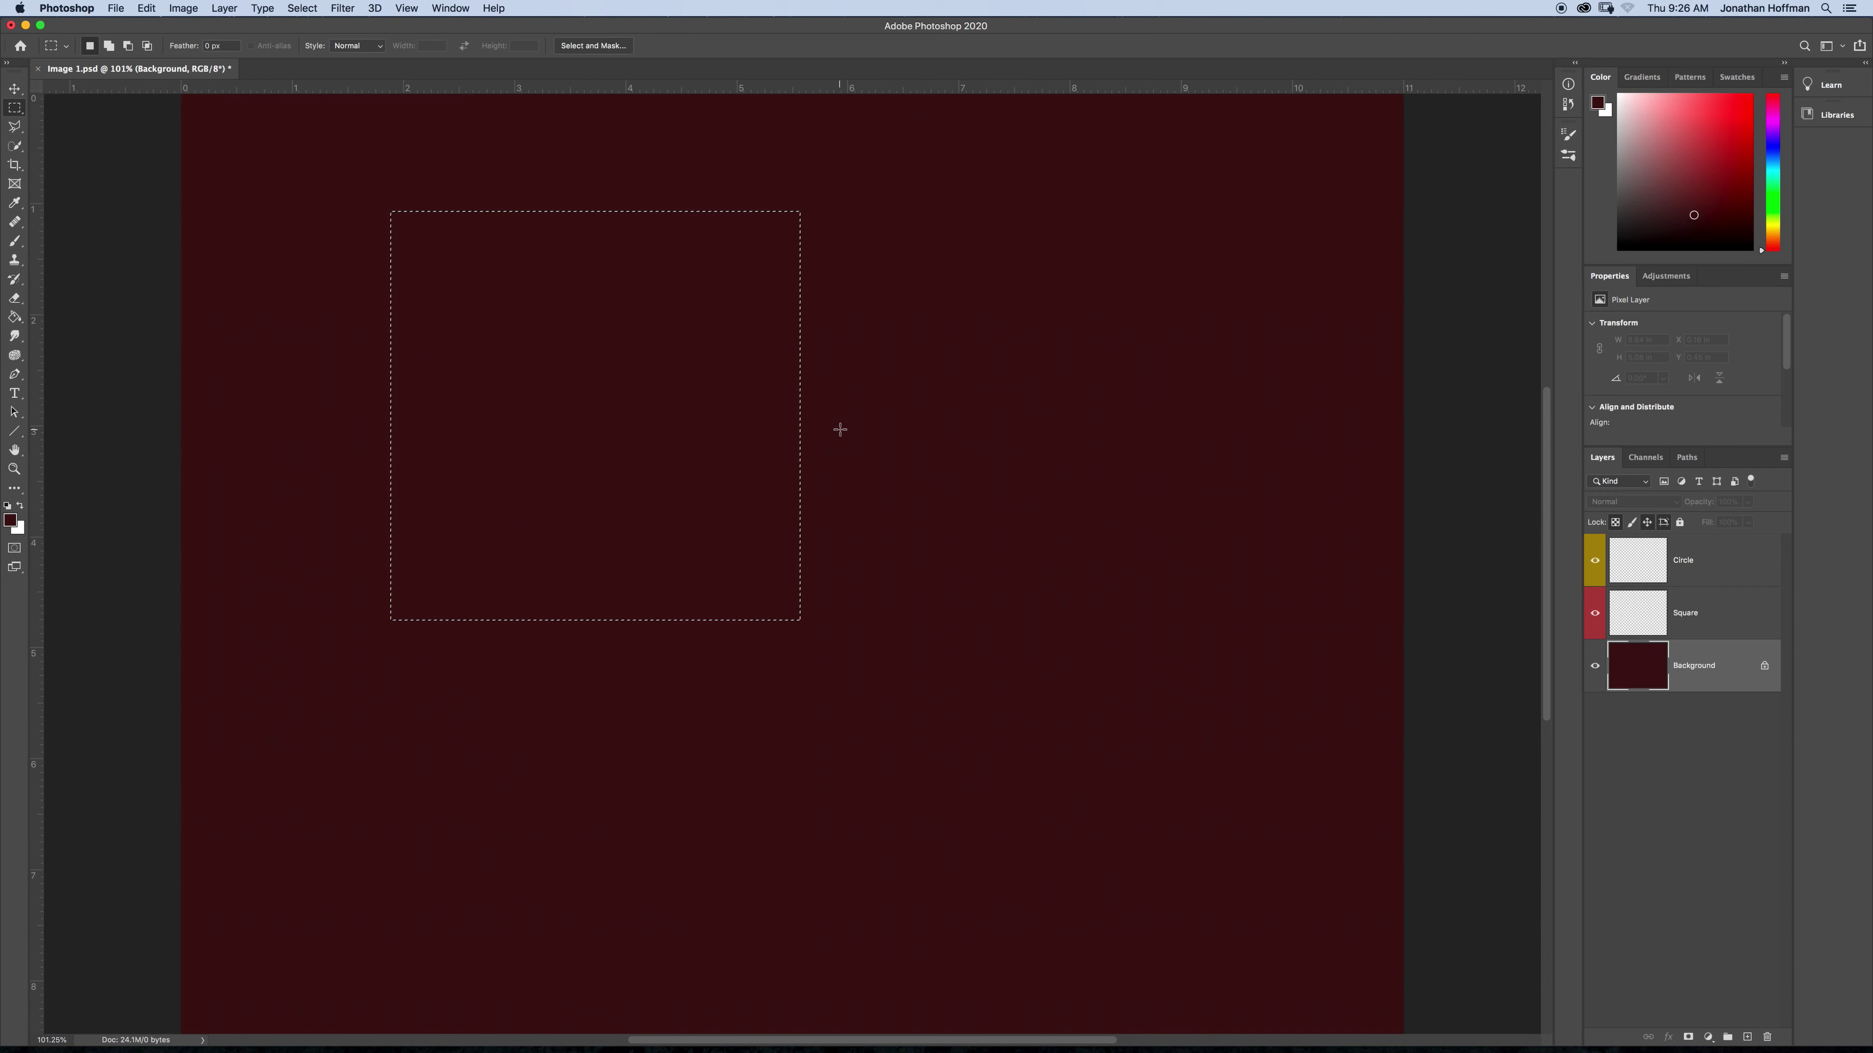
- Paint bright green zigzag brush strokes inside the square selection
{"action": "key", "text": "b"}
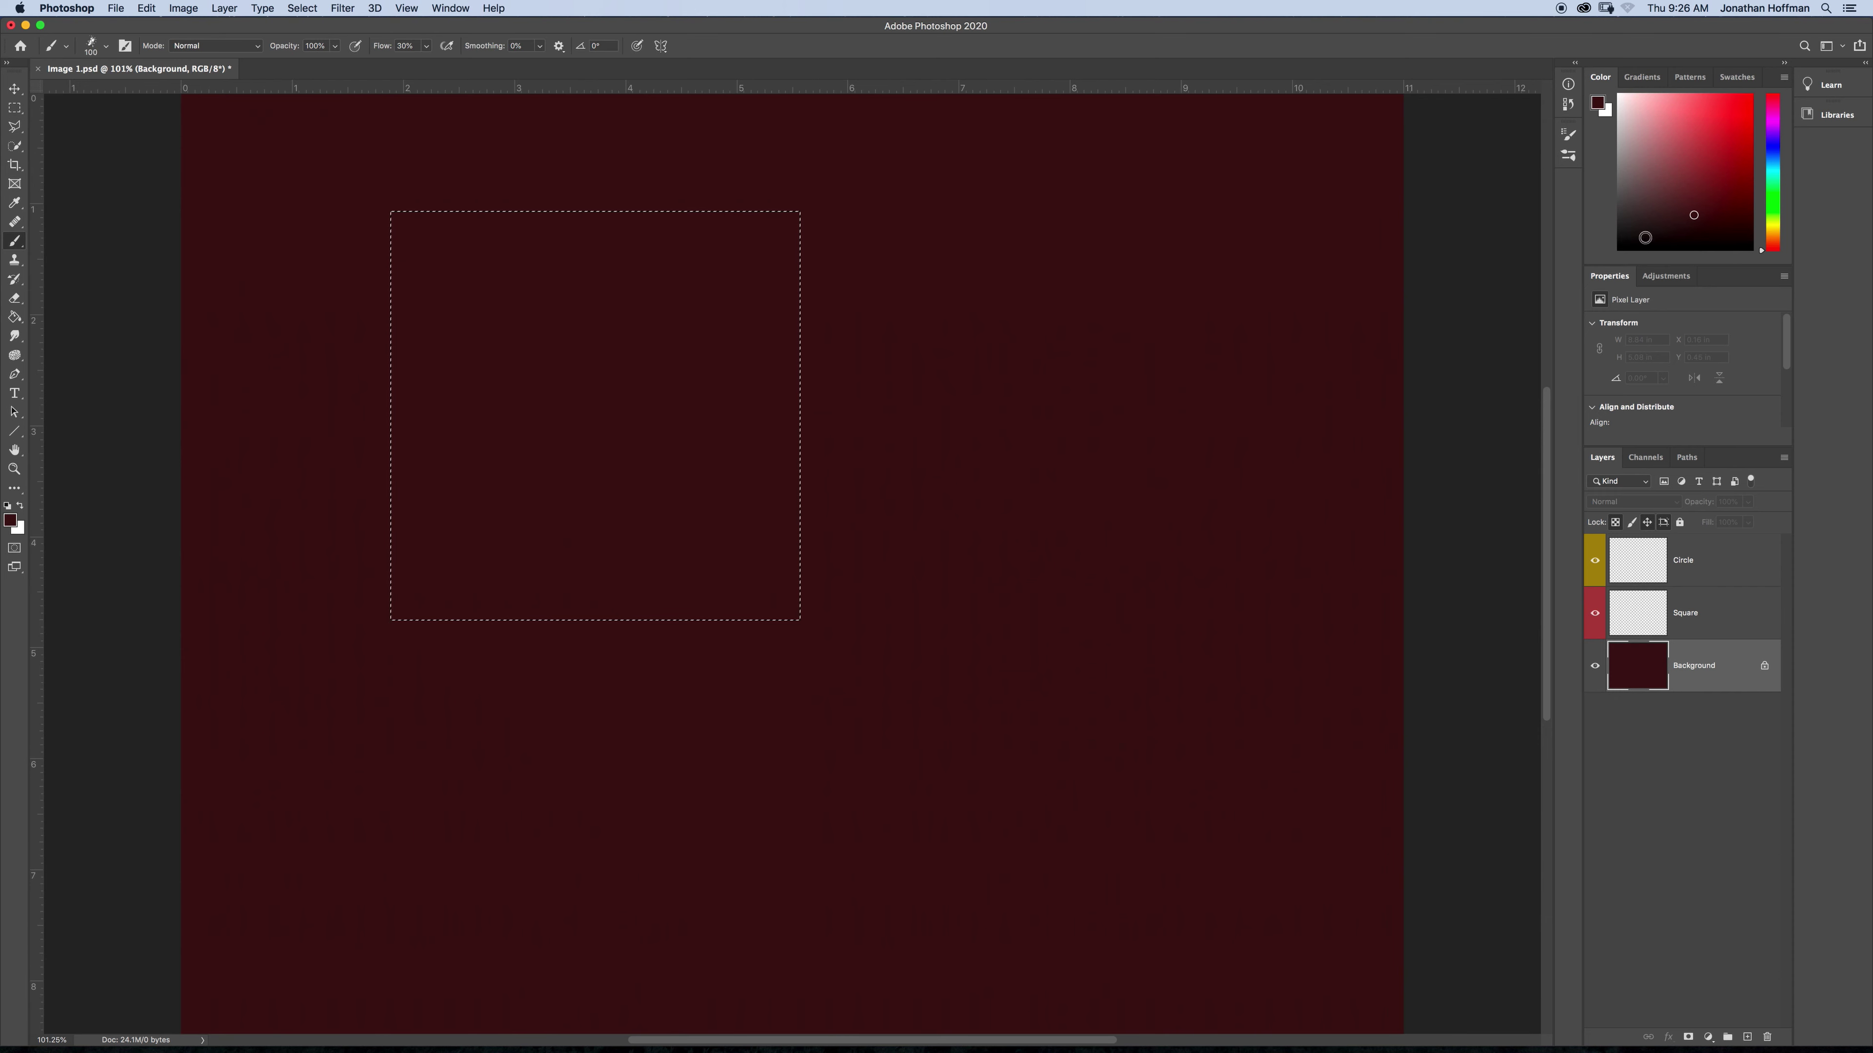
{"action": "left_click", "coordinate": [1772, 186]}
{"action": "left_click", "coordinate": [1690, 152]}
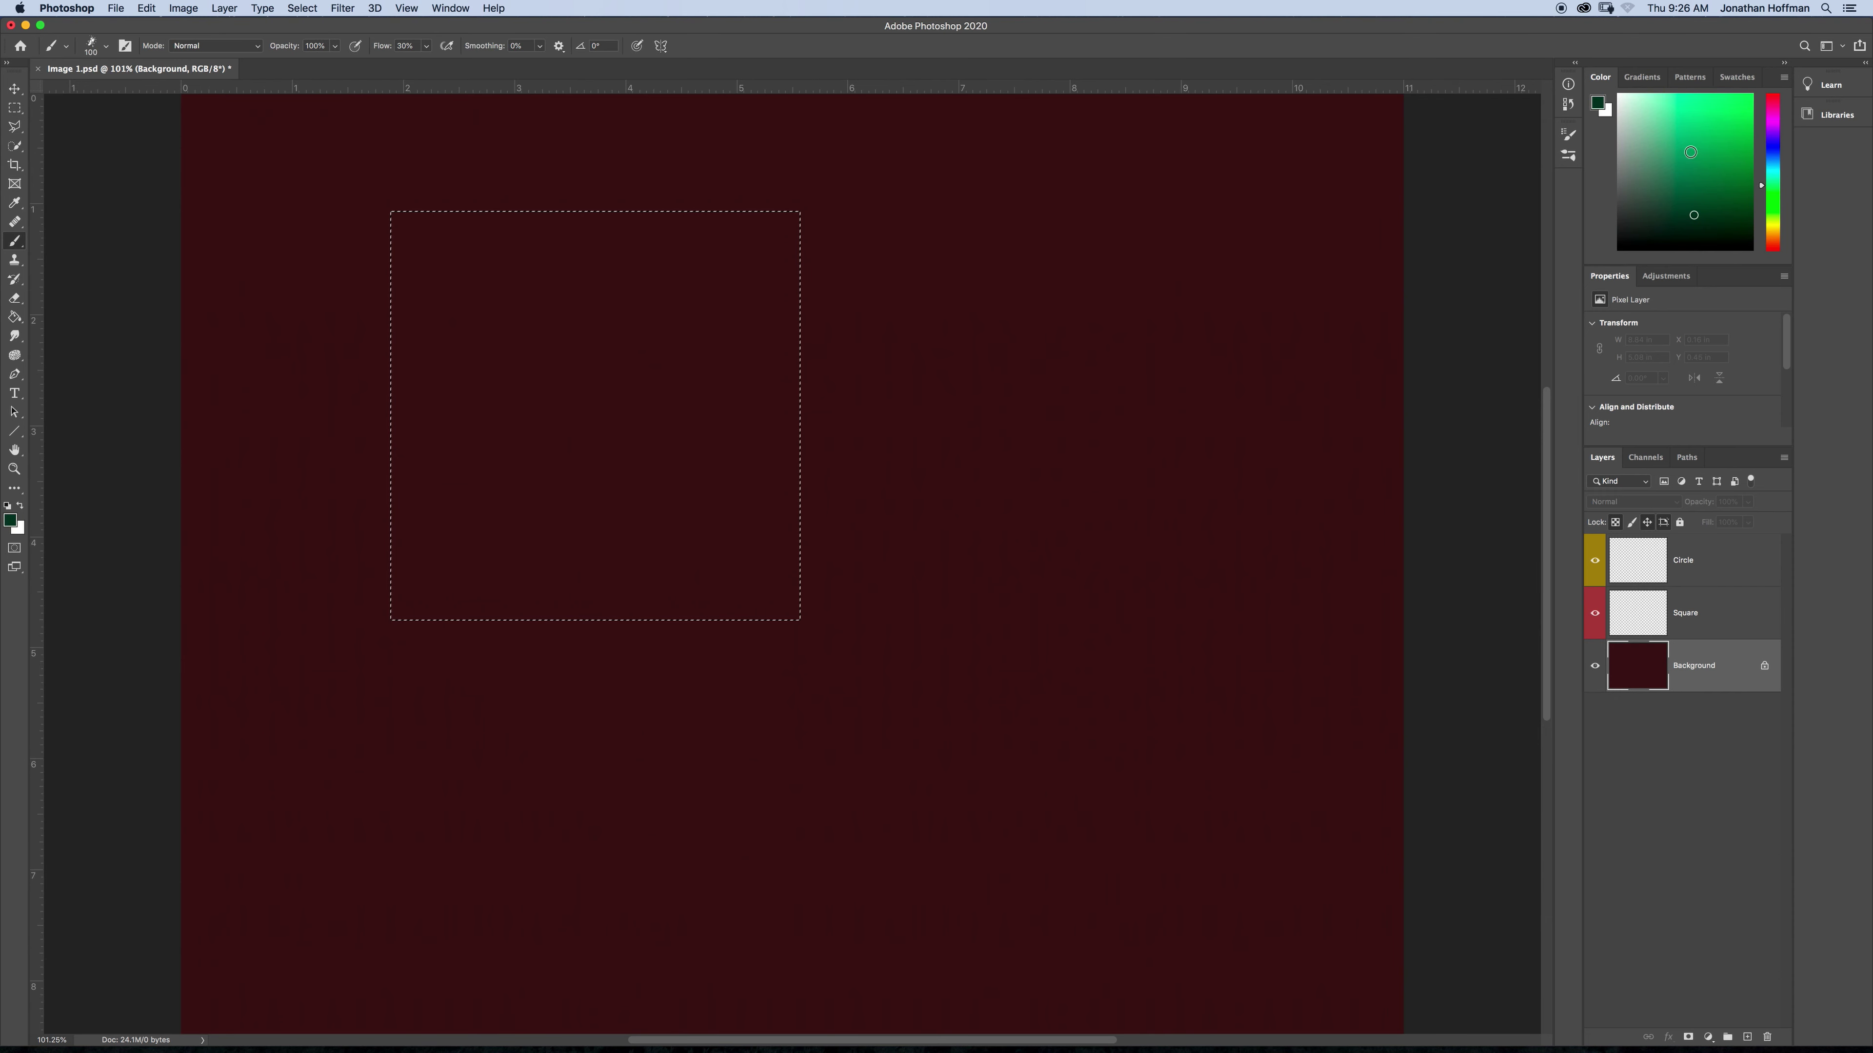
{"action": "left_click", "coordinate": [1712, 127]}
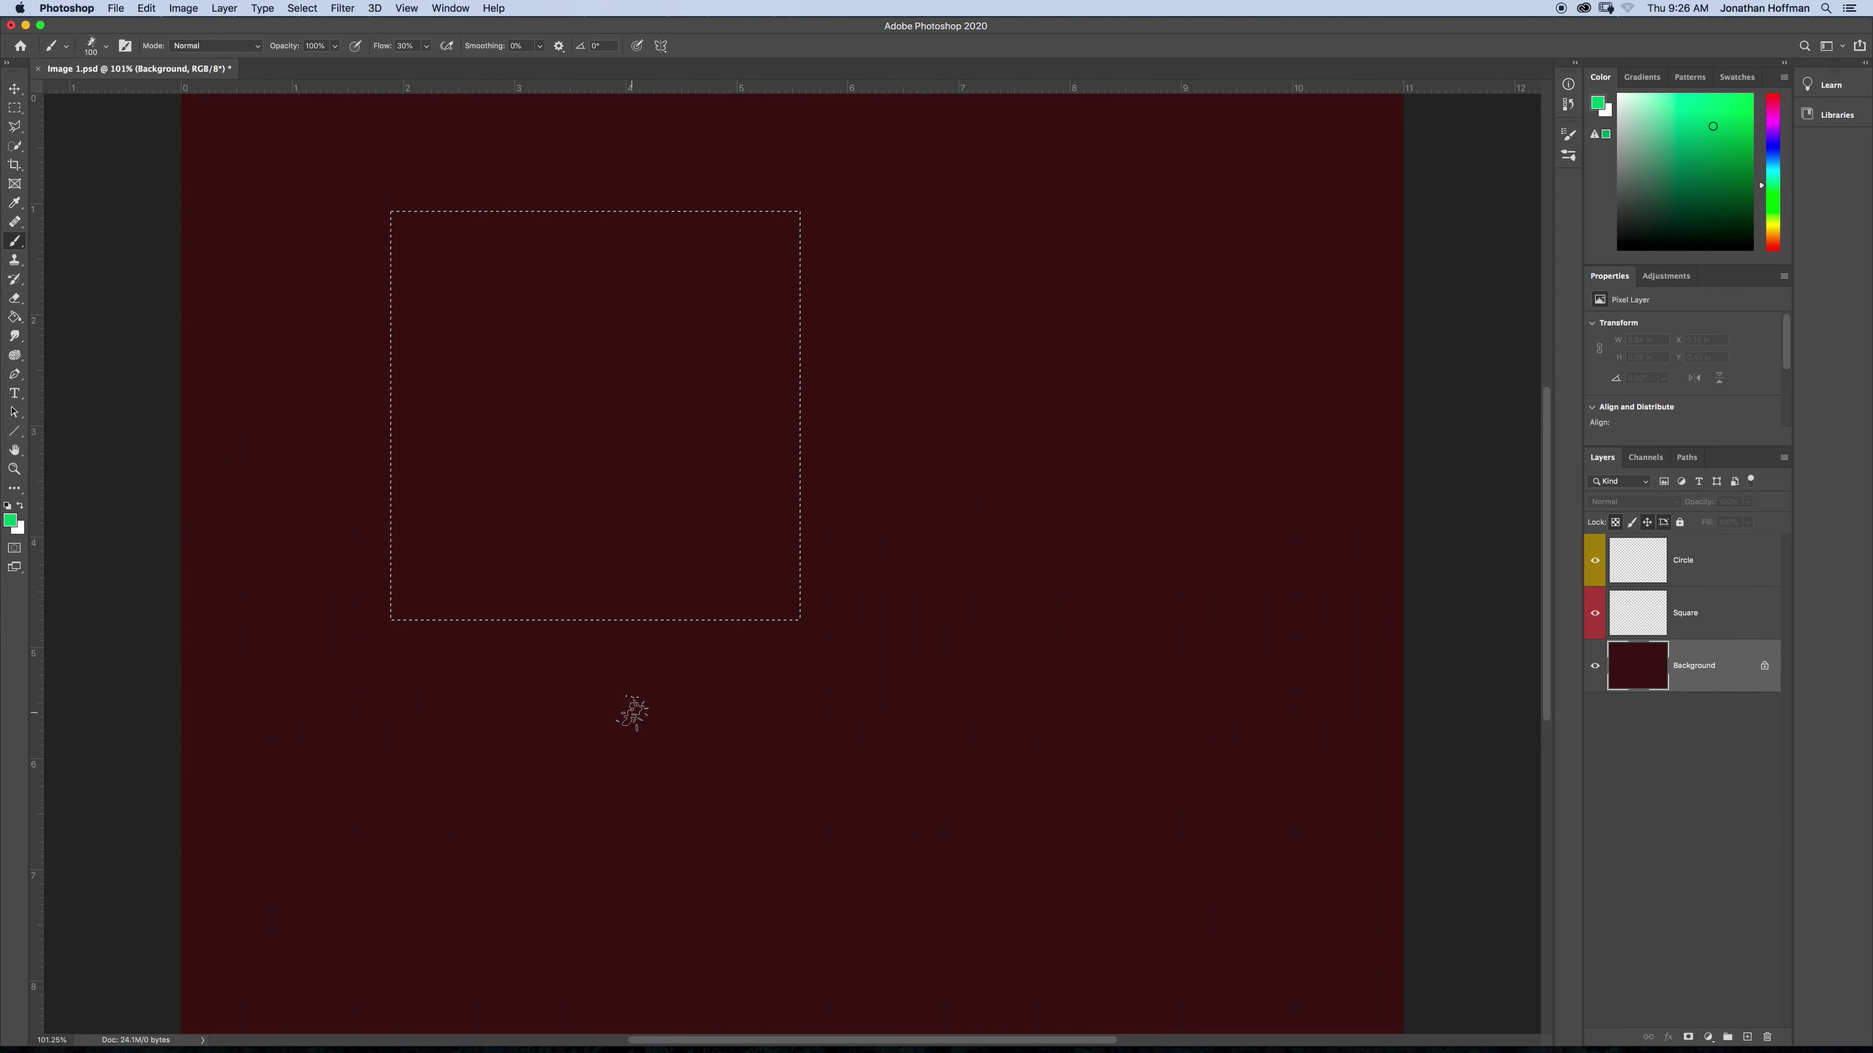
{"action": "mouse_move", "coordinate": [744, 649]}
{"action": "left_mouse_down"}
{"action": "mouse_move", "coordinate": [782, 557]}
{"action": "mouse_move", "coordinate": [519, 549]}
{"action": "mouse_move", "coordinate": [342, 429]}
{"action": "mouse_move", "coordinate": [451, 313]}
{"action": "mouse_move", "coordinate": [448, 231]}
{"action": "mouse_move", "coordinate": [627, 260]}
{"action": "mouse_move", "coordinate": [404, 521]}
{"action": "mouse_move", "coordinate": [535, 619]}
{"action": "mouse_move", "coordinate": [603, 641]}
{"action": "left_mouse_up"}
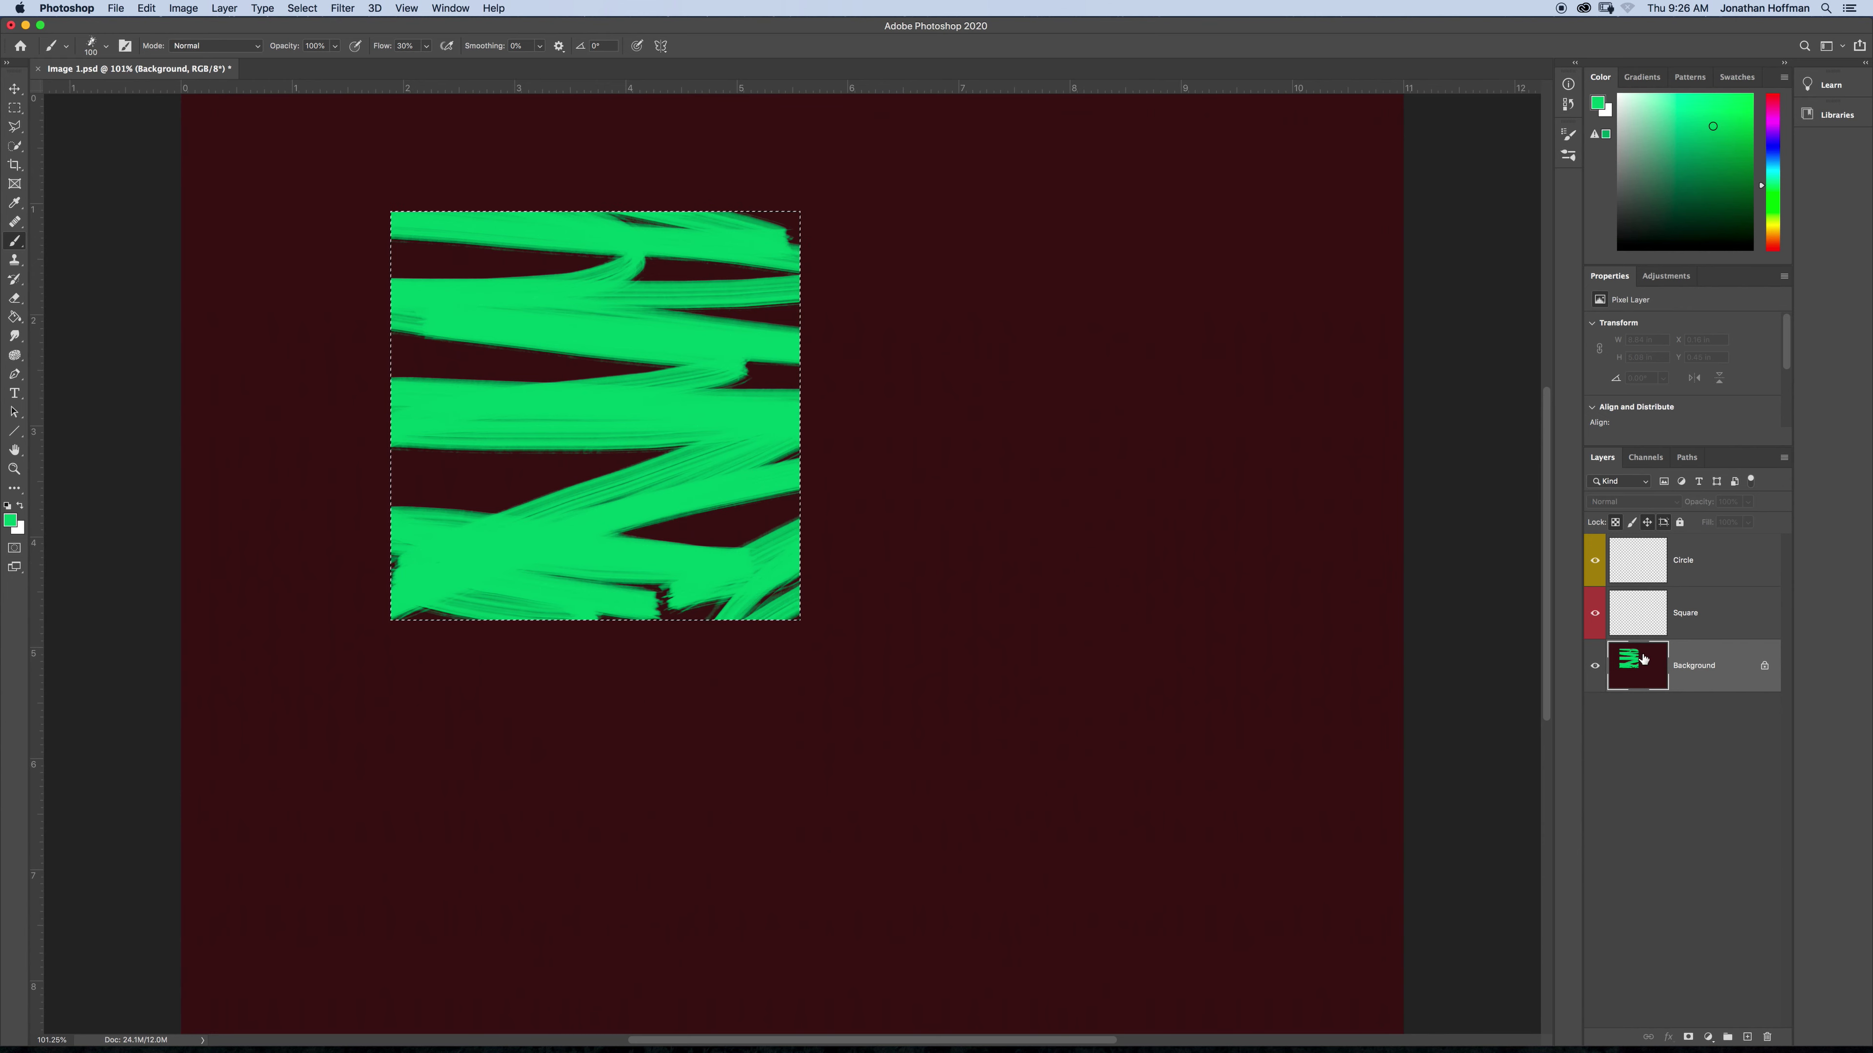
- Deselect and switch to the Move tool with the Background layer selected
{"action": "key", "text": "super+d"}
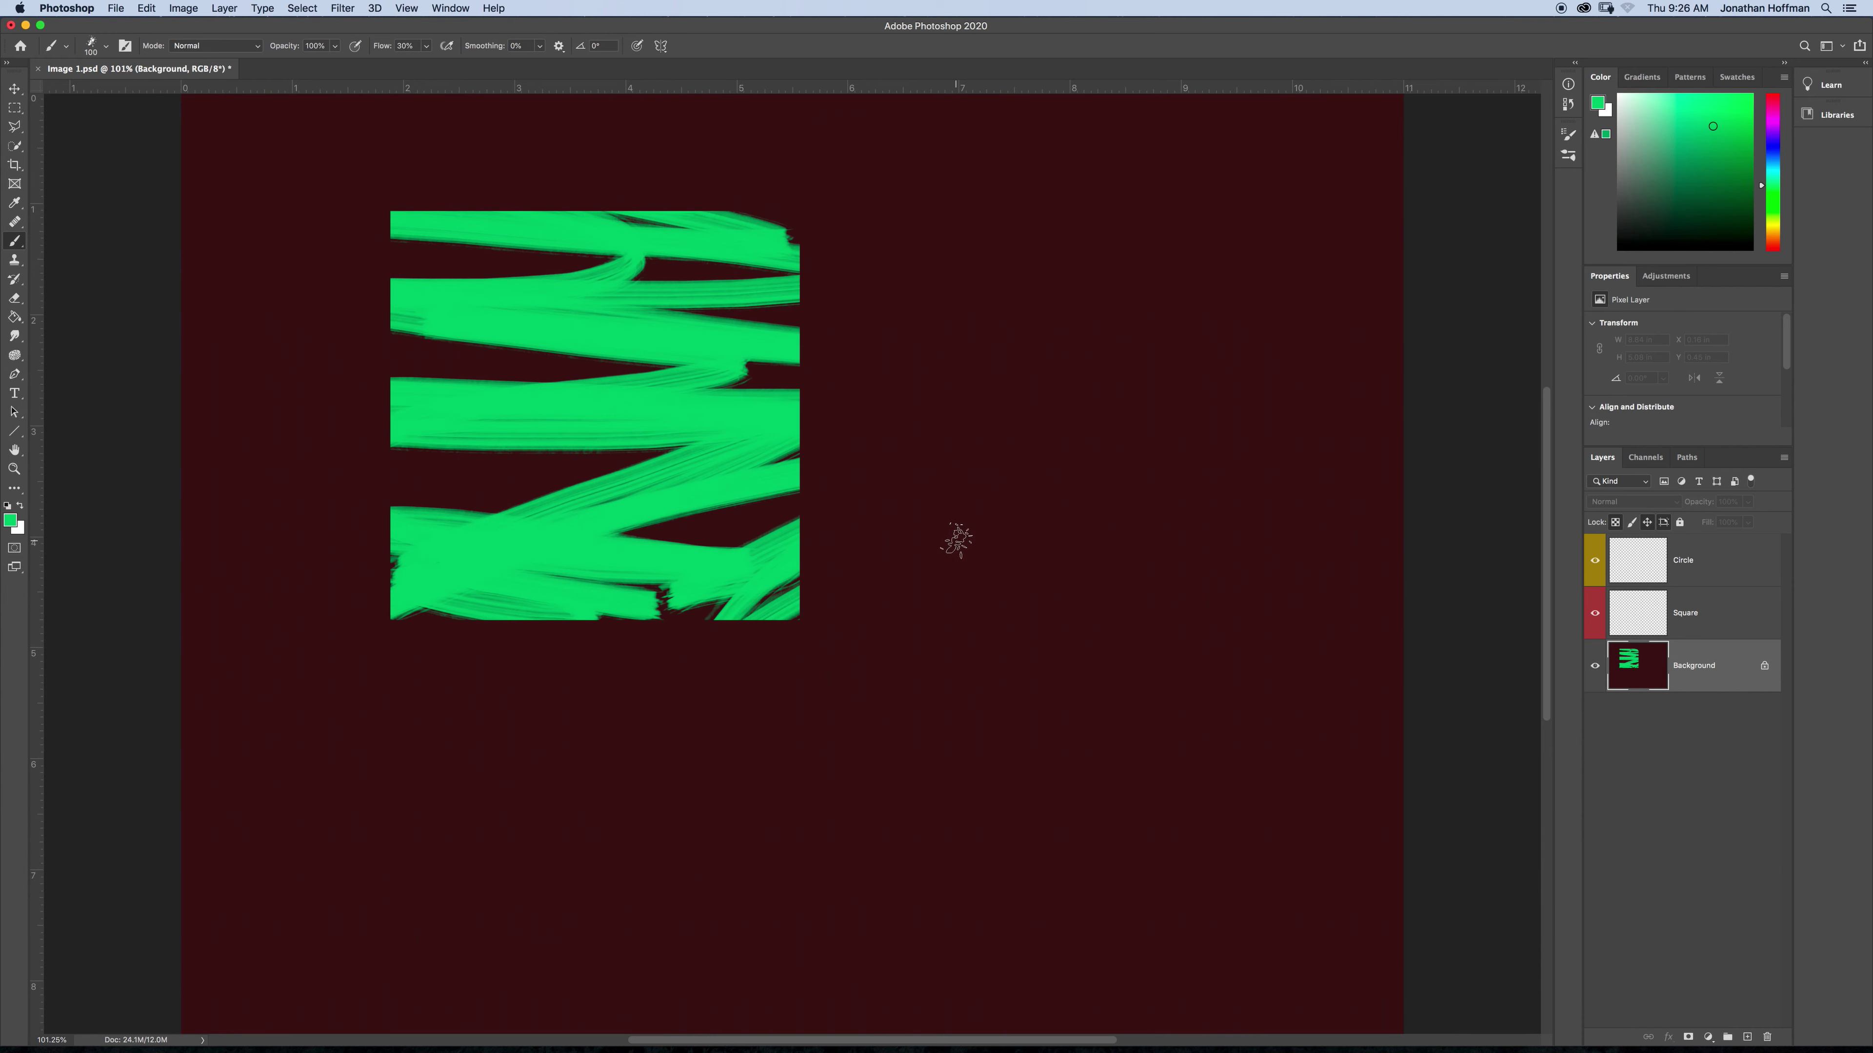
{"action": "key", "text": "v"}
{"action": "left_click", "coordinate": [1070, 580]}
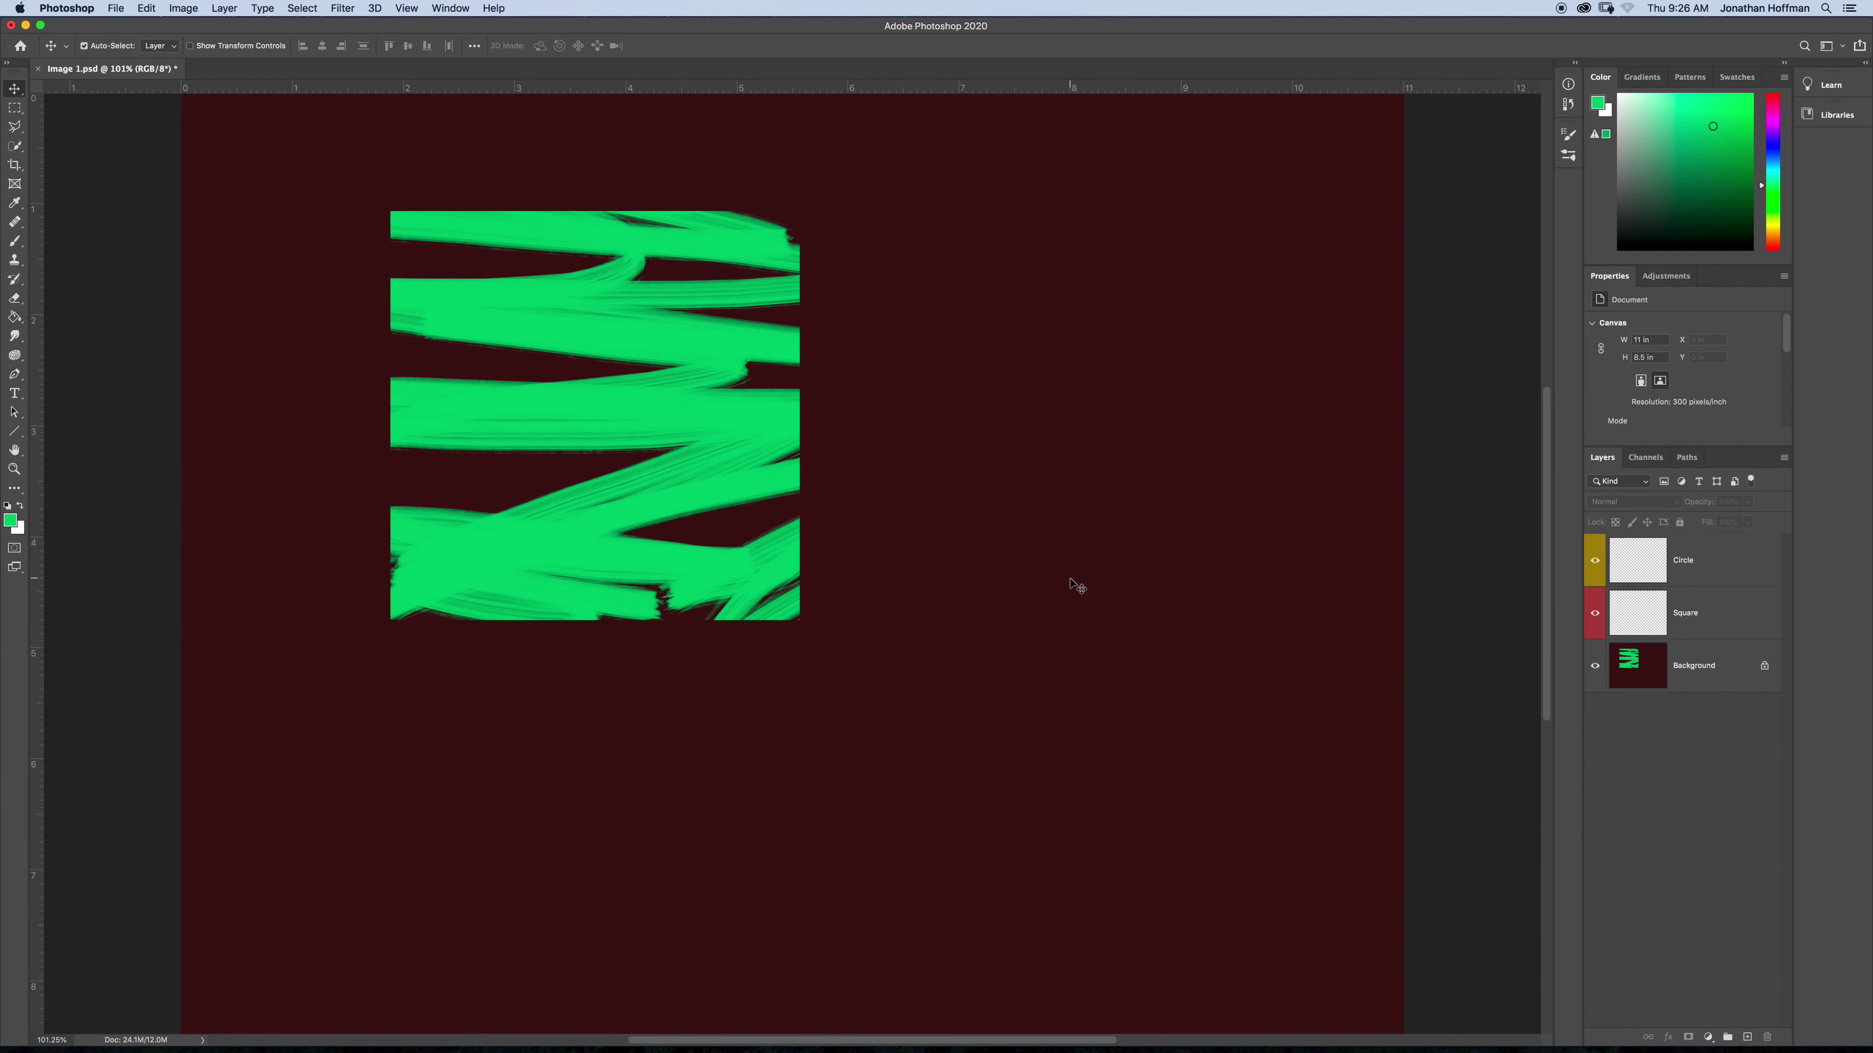
{"action": "left_click", "coordinate": [1636, 671]}
{"action": "scroll", "coordinate": [1004, 381], "scroll_direction": "down", "scroll_amount": 5}
{"action": "left_click_drag", "start_coordinate": [997, 373], "coordinate": [985, 502]}
{"action": "mouse_move", "coordinate": [1547, 601]}
{"action": "left_mouse_down"}
{"action": "mouse_move", "coordinate": [1546, 466]}
{"action": "mouse_move", "coordinate": [1545, 491]}
{"action": "left_mouse_up"}
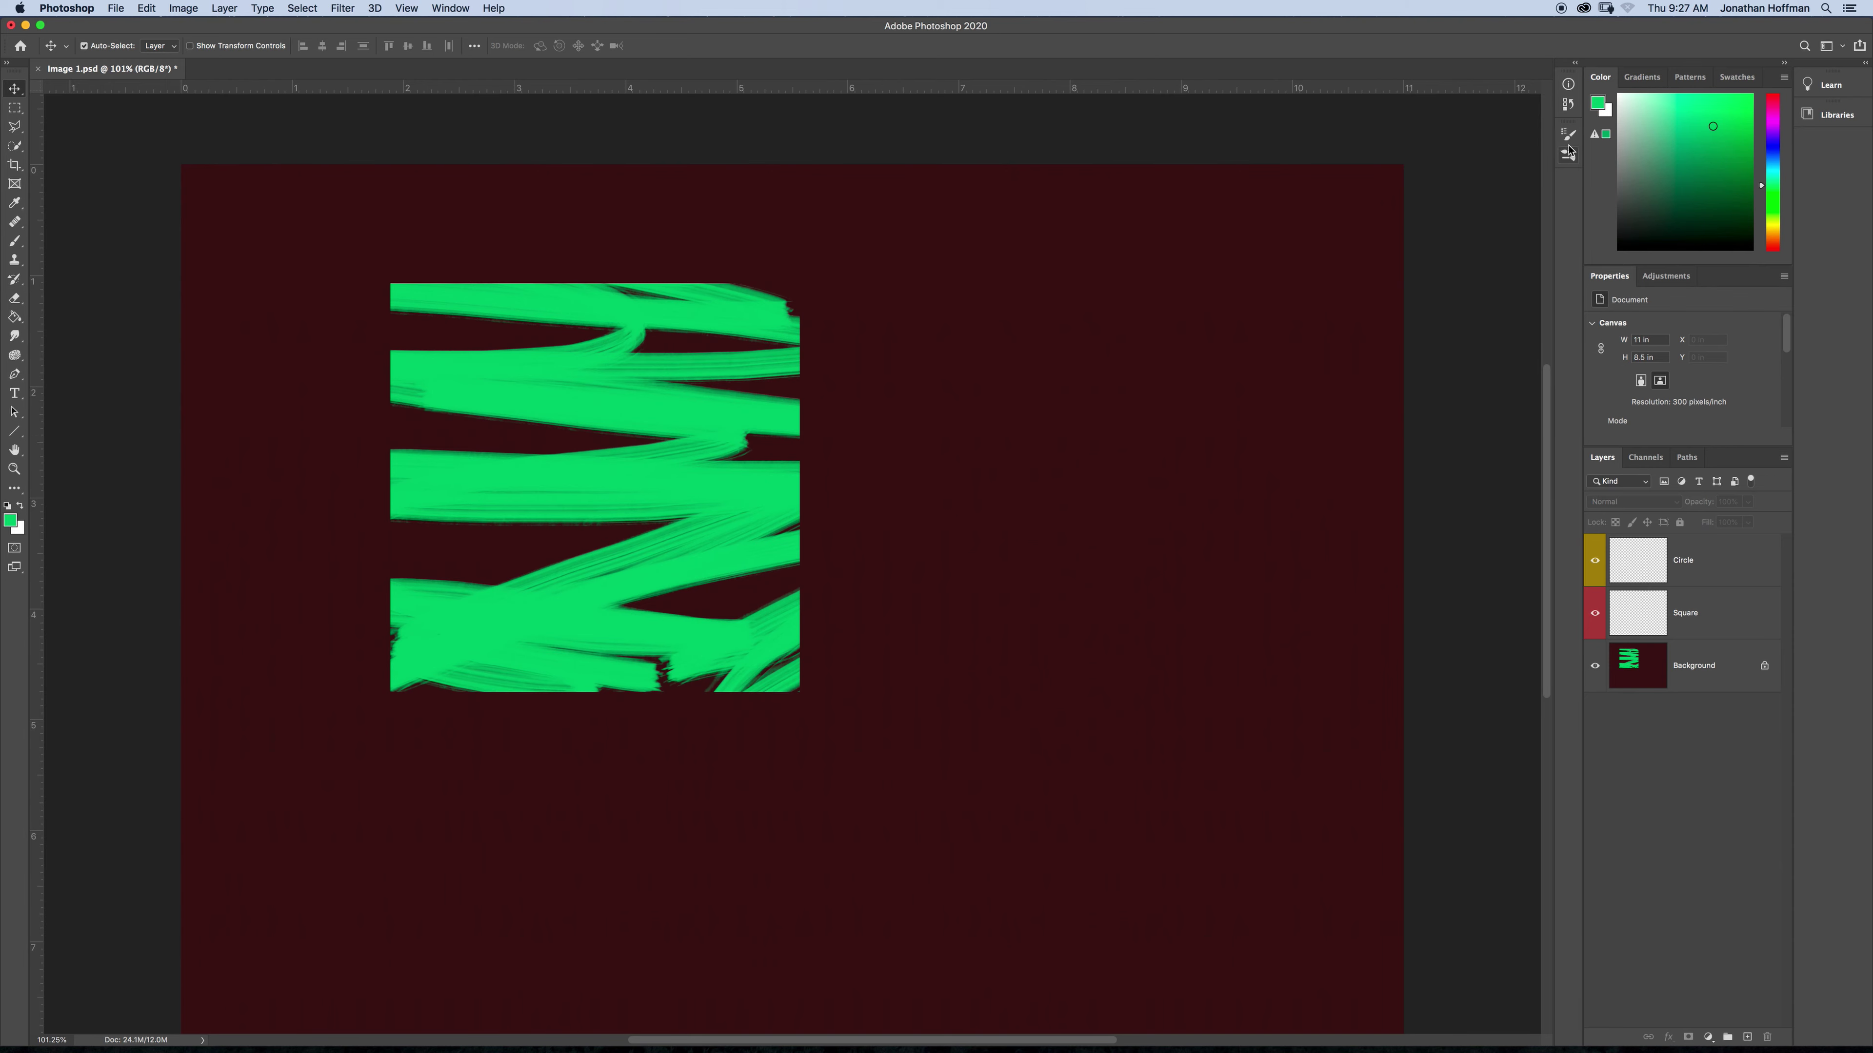
- Revert in History to before the green strokes and select the Square layer
{"action": "left_click", "coordinate": [1568, 104]}
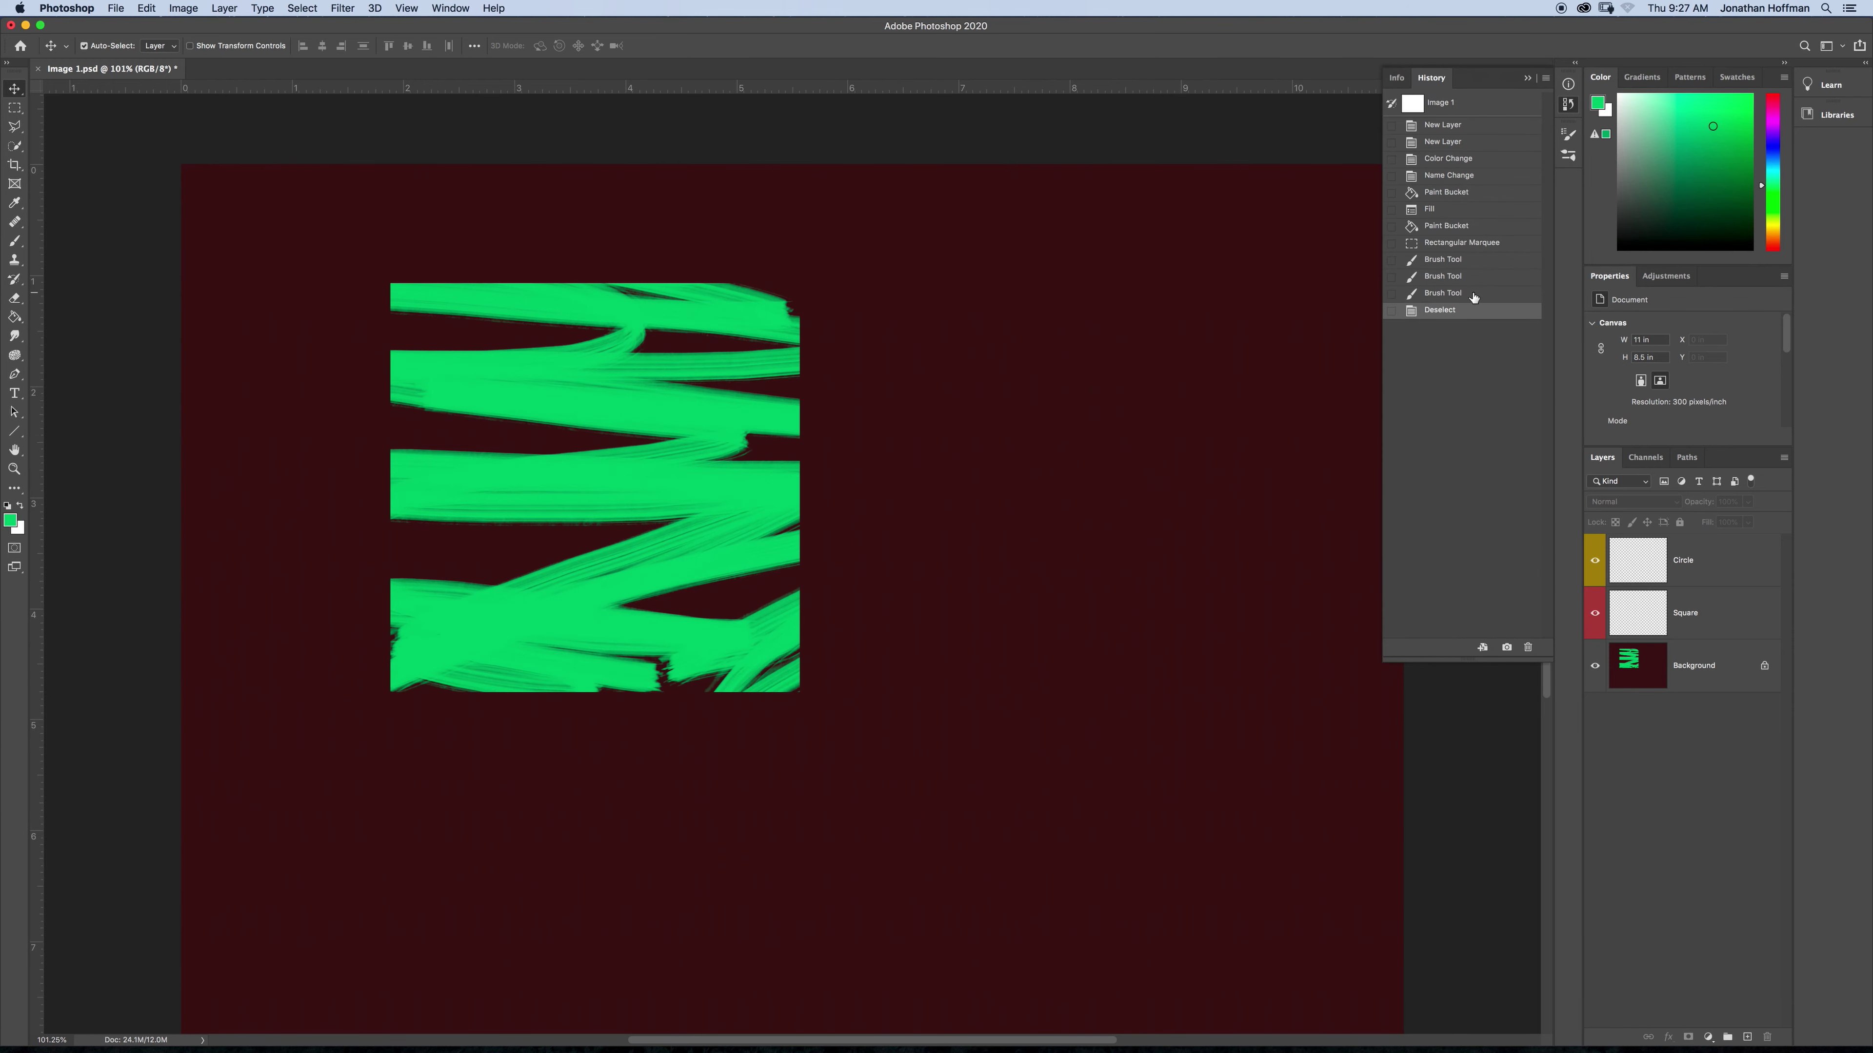
{"action": "left_click", "coordinate": [1478, 244]}
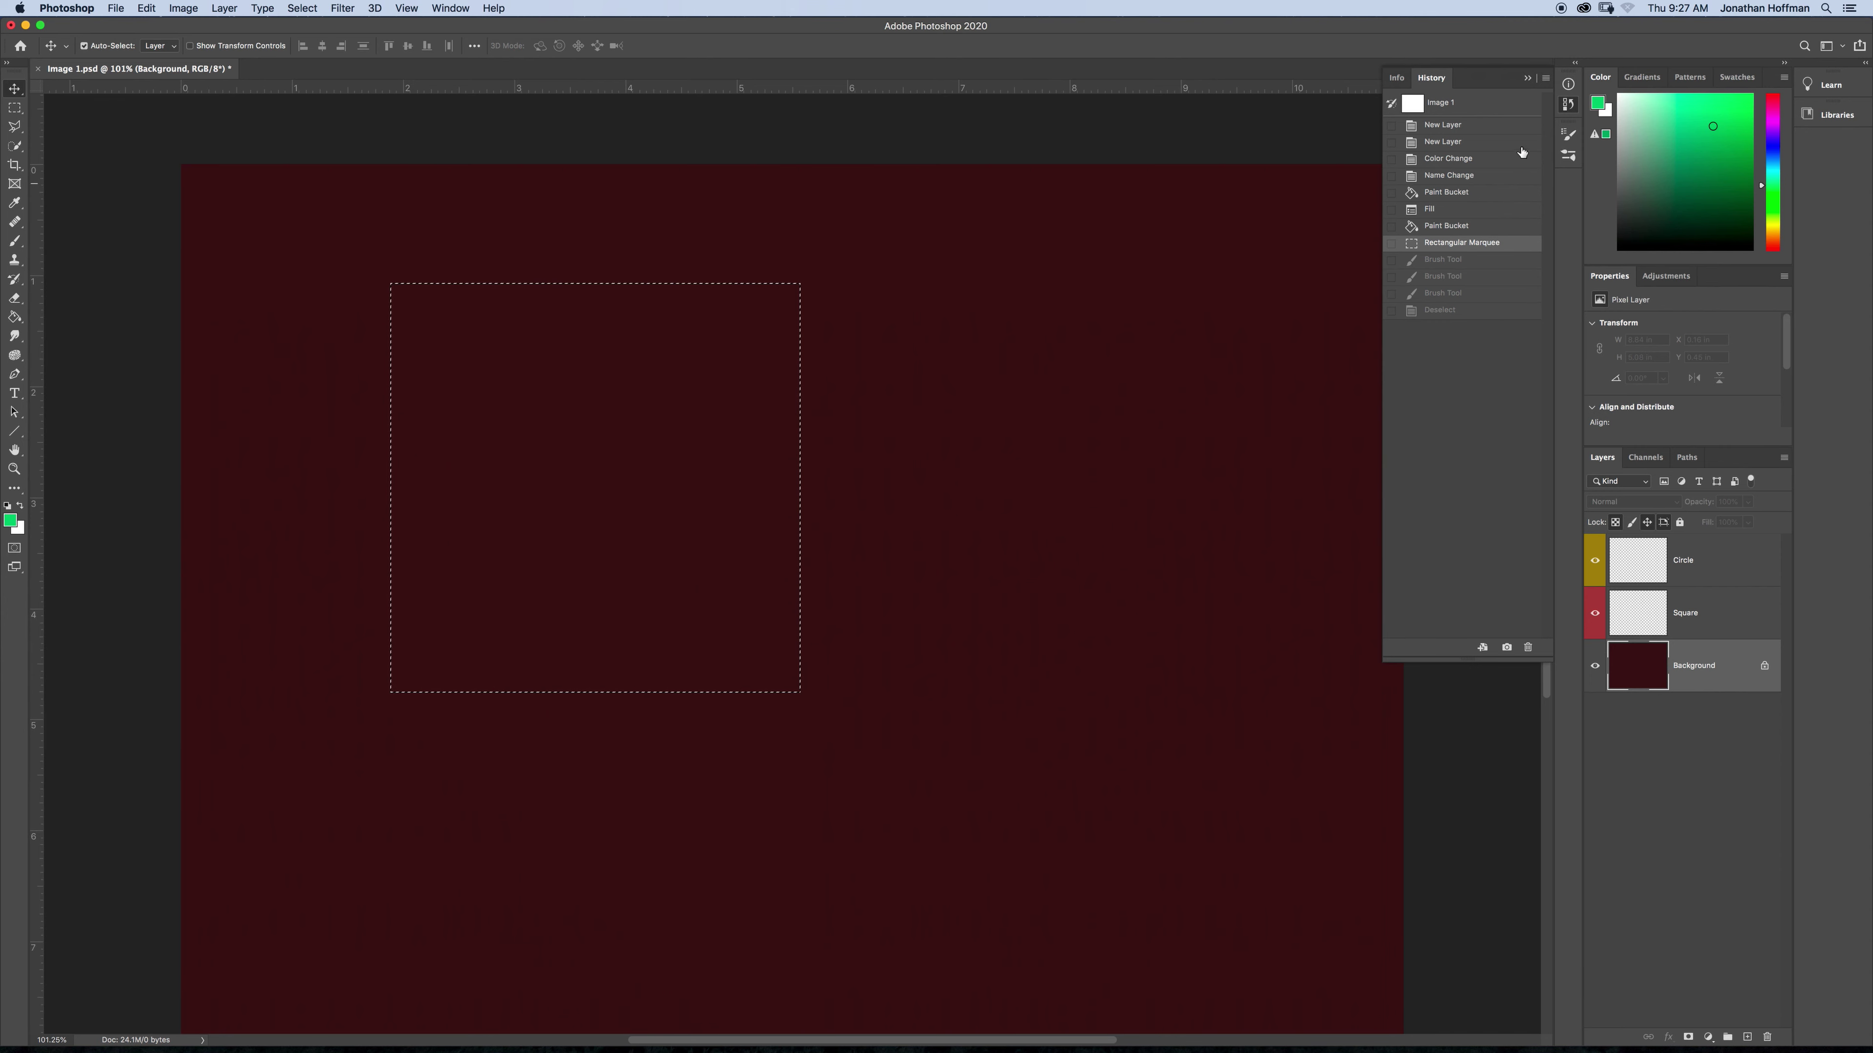
{"action": "left_click", "coordinate": [1527, 77]}
{"action": "left_click", "coordinate": [1733, 614]}
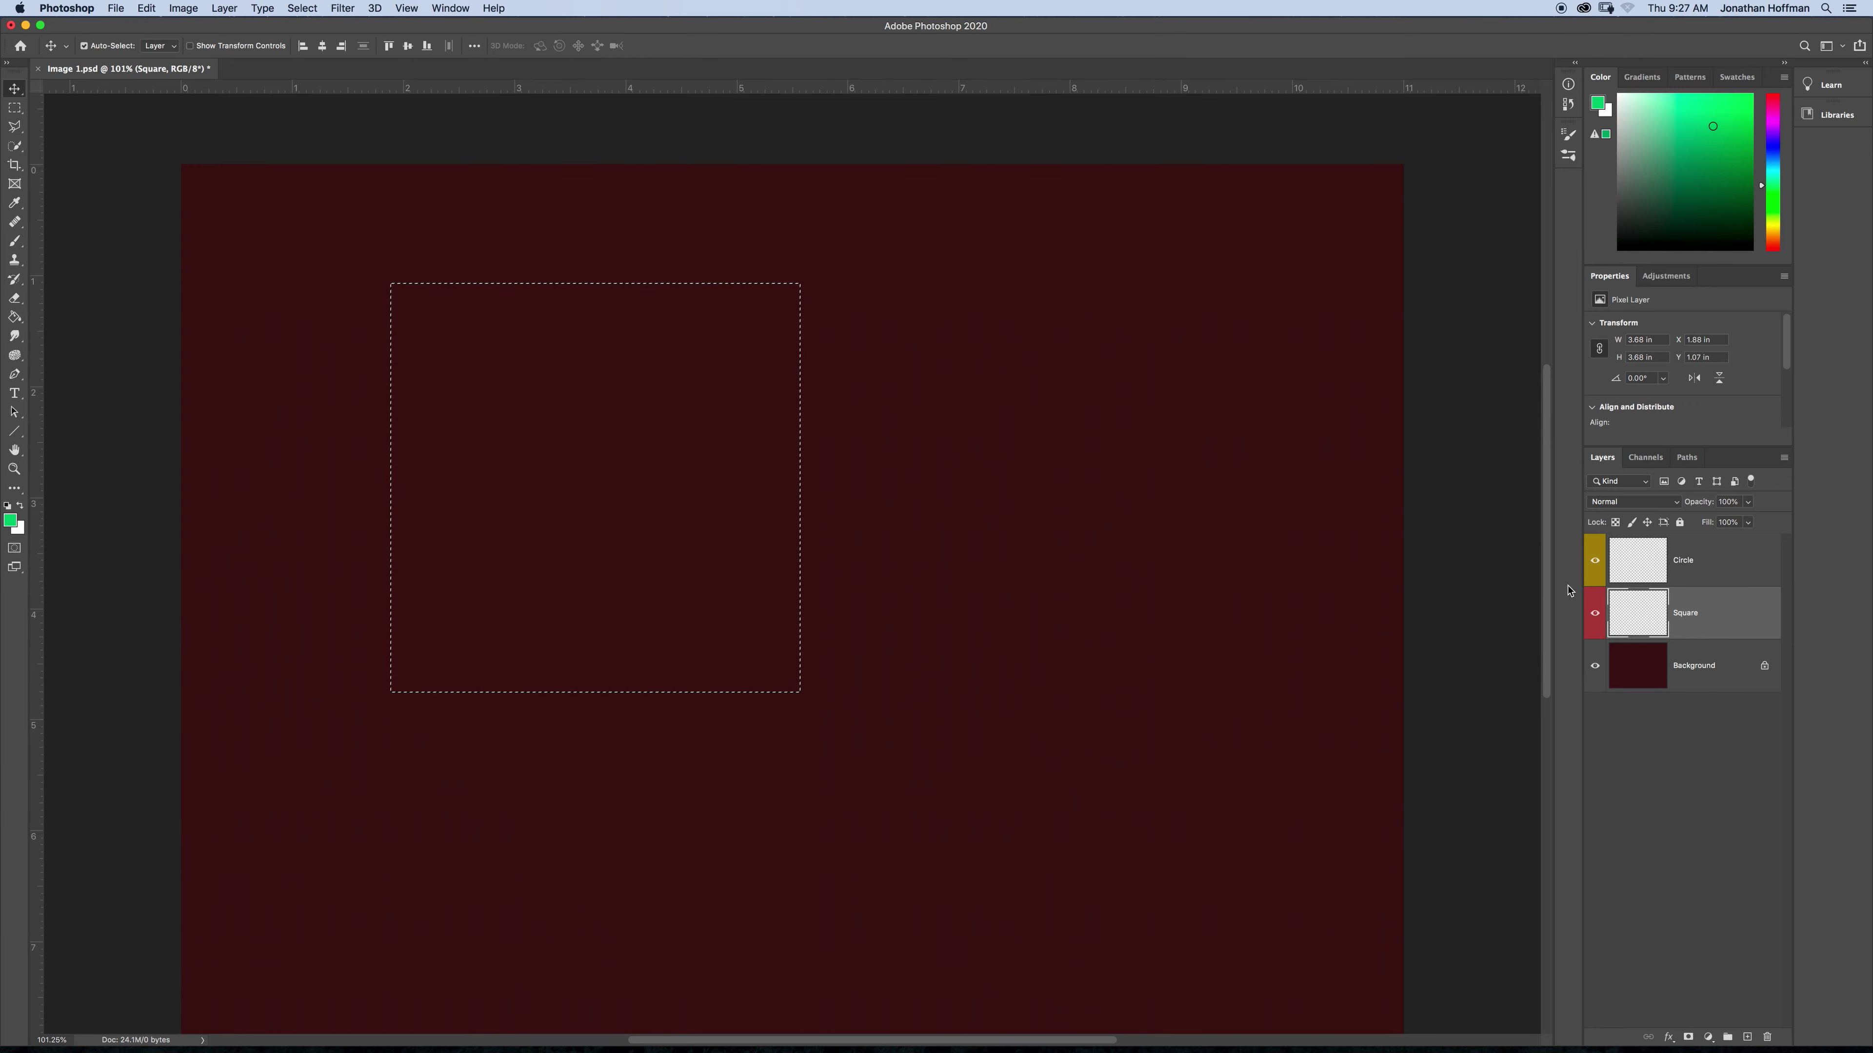
- Paint zigzag green brush strokes covering the square selection on the Square layer
{"action": "key", "text": "b"}
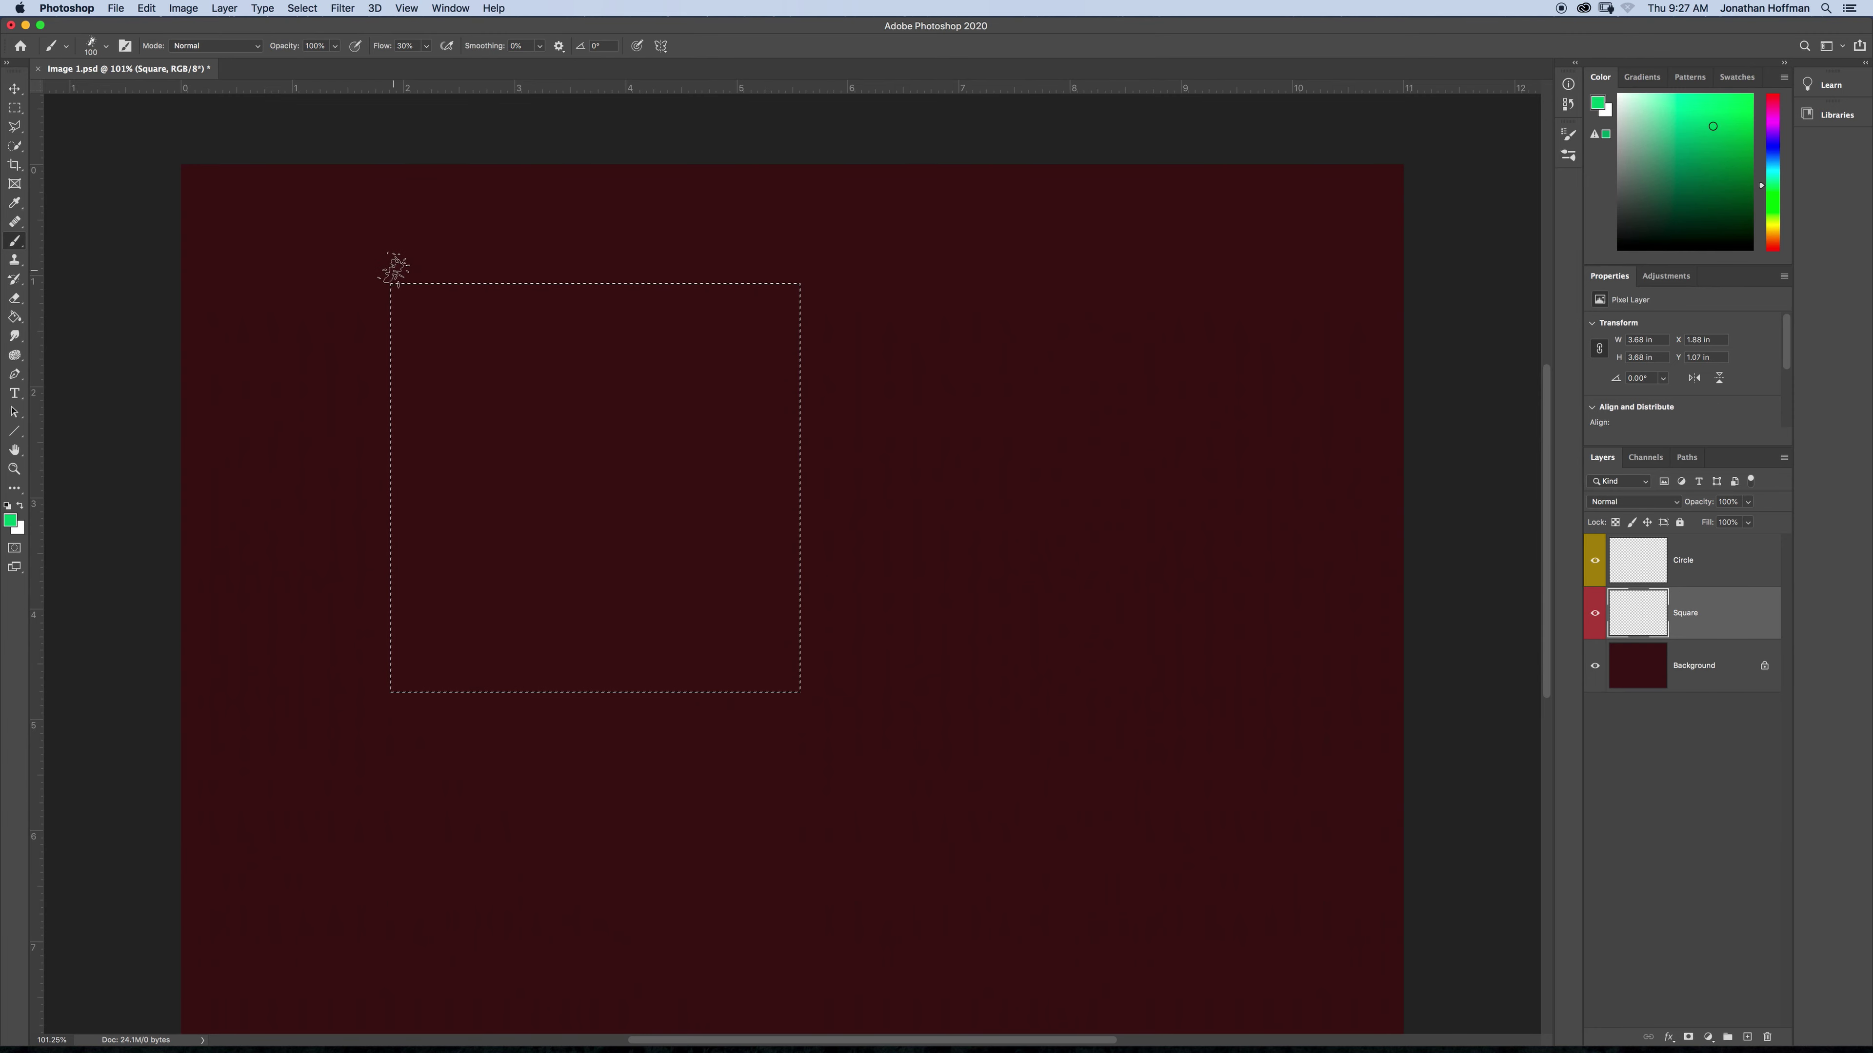
{"action": "mouse_move", "coordinate": [393, 271]}
{"action": "left_mouse_down"}
{"action": "mouse_move", "coordinate": [386, 378]}
{"action": "mouse_move", "coordinate": [362, 333]}
{"action": "mouse_move", "coordinate": [298, 376]}
{"action": "mouse_move", "coordinate": [664, 373]}
{"action": "mouse_move", "coordinate": [734, 392]}
{"action": "mouse_move", "coordinate": [871, 524]}
{"action": "mouse_move", "coordinate": [808, 564]}
{"action": "left_mouse_up"}
{"action": "left_click_drag", "start_coordinate": [411, 531], "coordinate": [439, 632]}
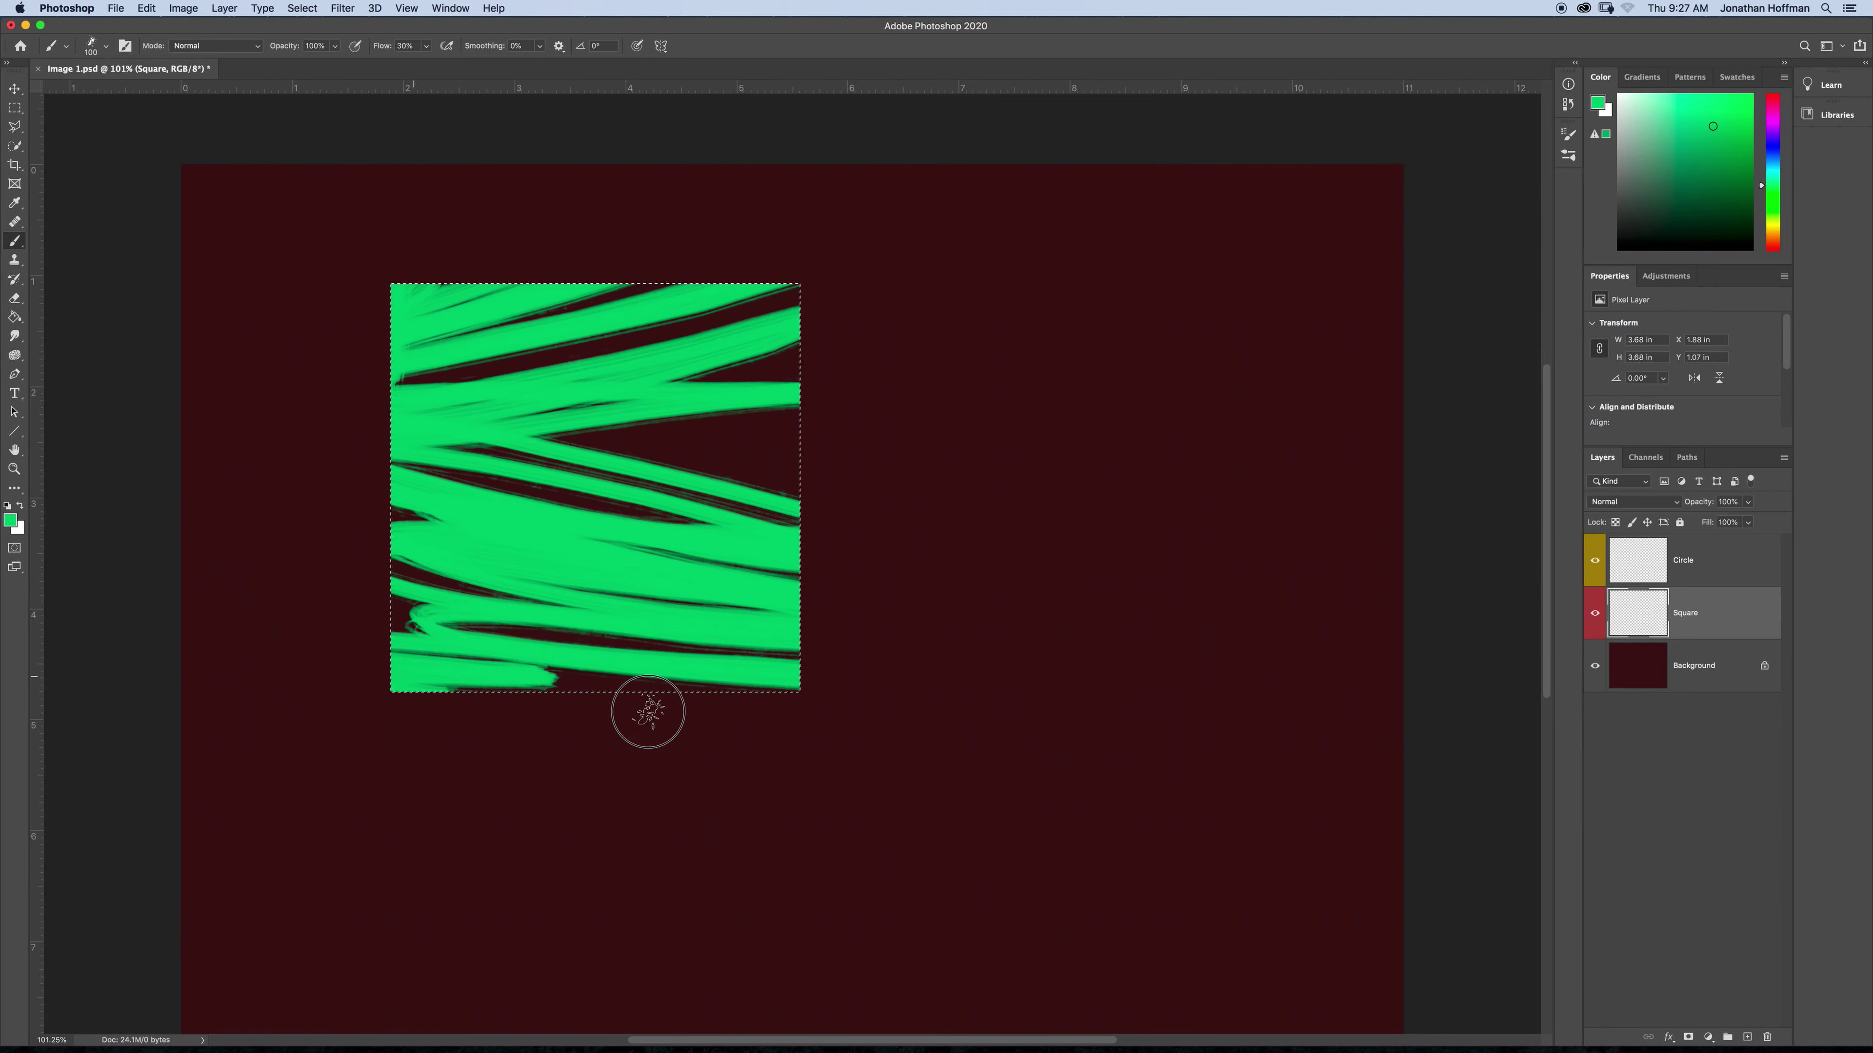
{"action": "mouse_move", "coordinate": [422, 448]}
{"action": "left_mouse_down"}
{"action": "mouse_move", "coordinate": [489, 226]}
{"action": "mouse_move", "coordinate": [619, 390]}
{"action": "mouse_move", "coordinate": [680, 700]}
{"action": "mouse_move", "coordinate": [791, 760]}
{"action": "mouse_move", "coordinate": [723, 492]}
{"action": "left_mouse_up"}
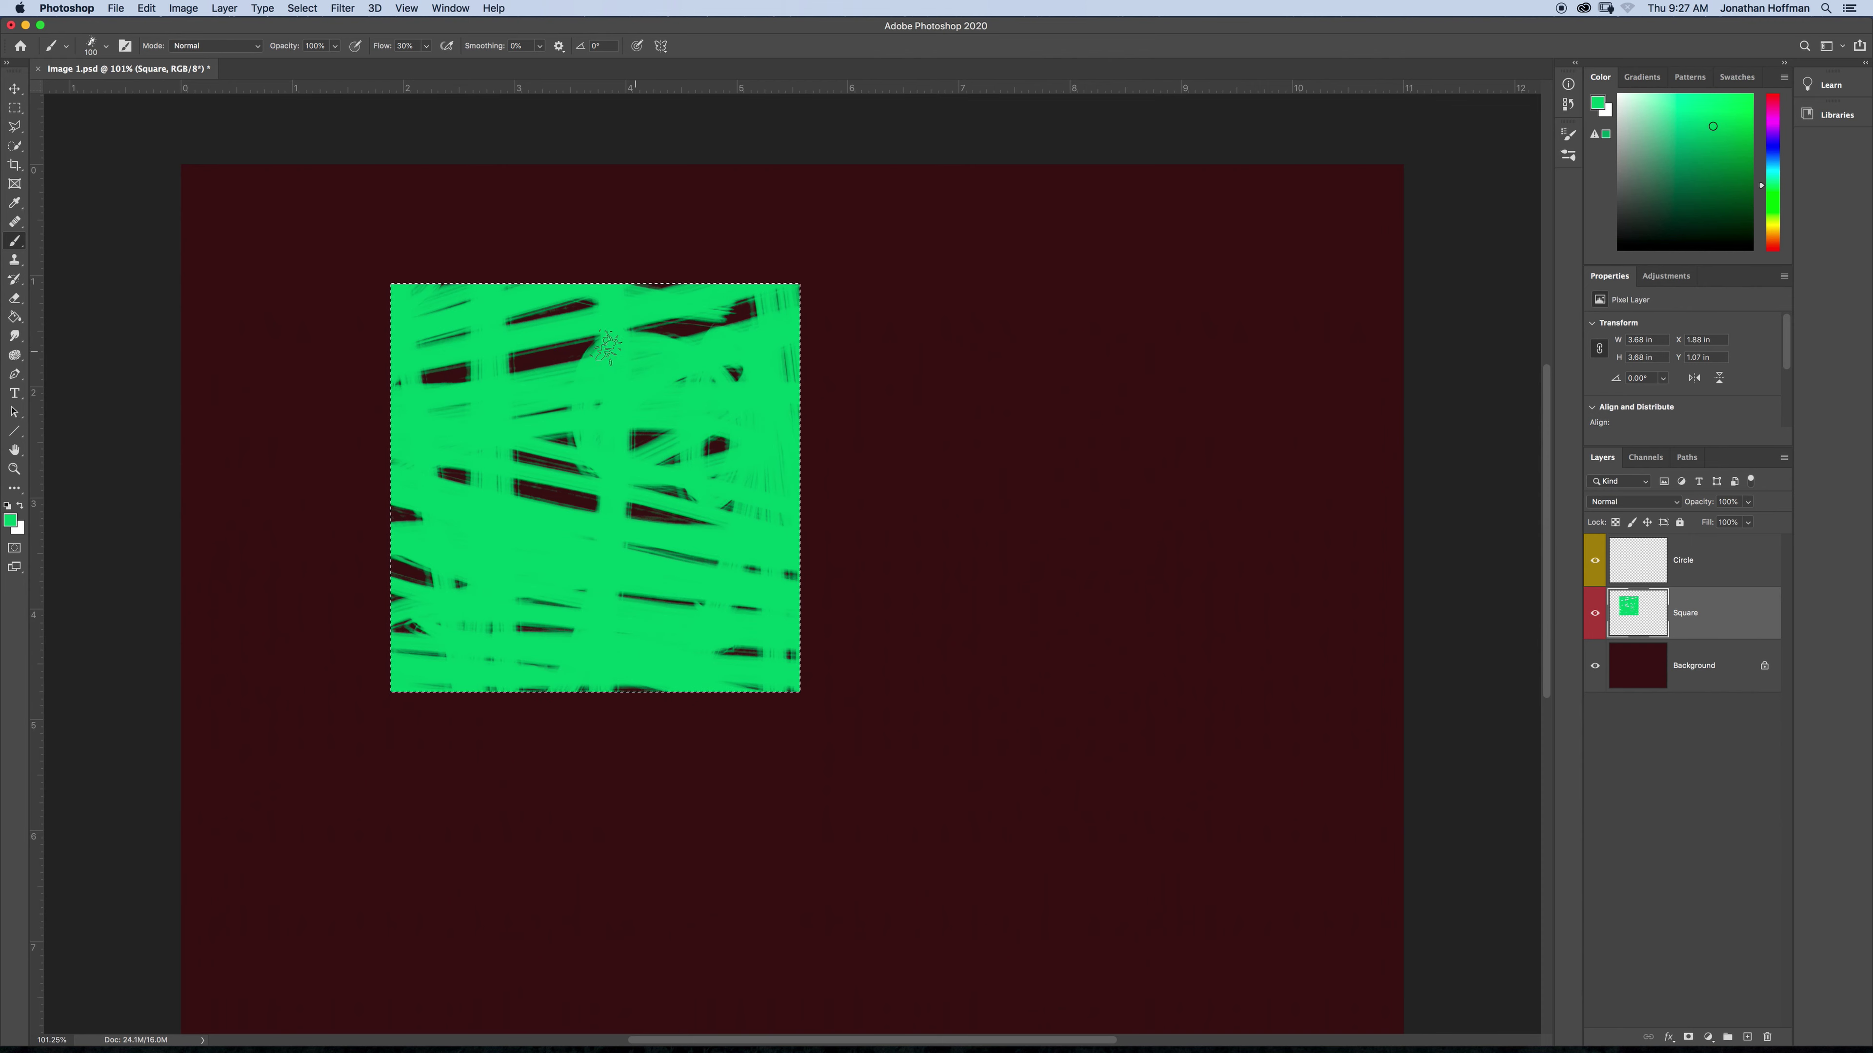
- Clear the selection around the green square
{"action": "key", "text": "m"}
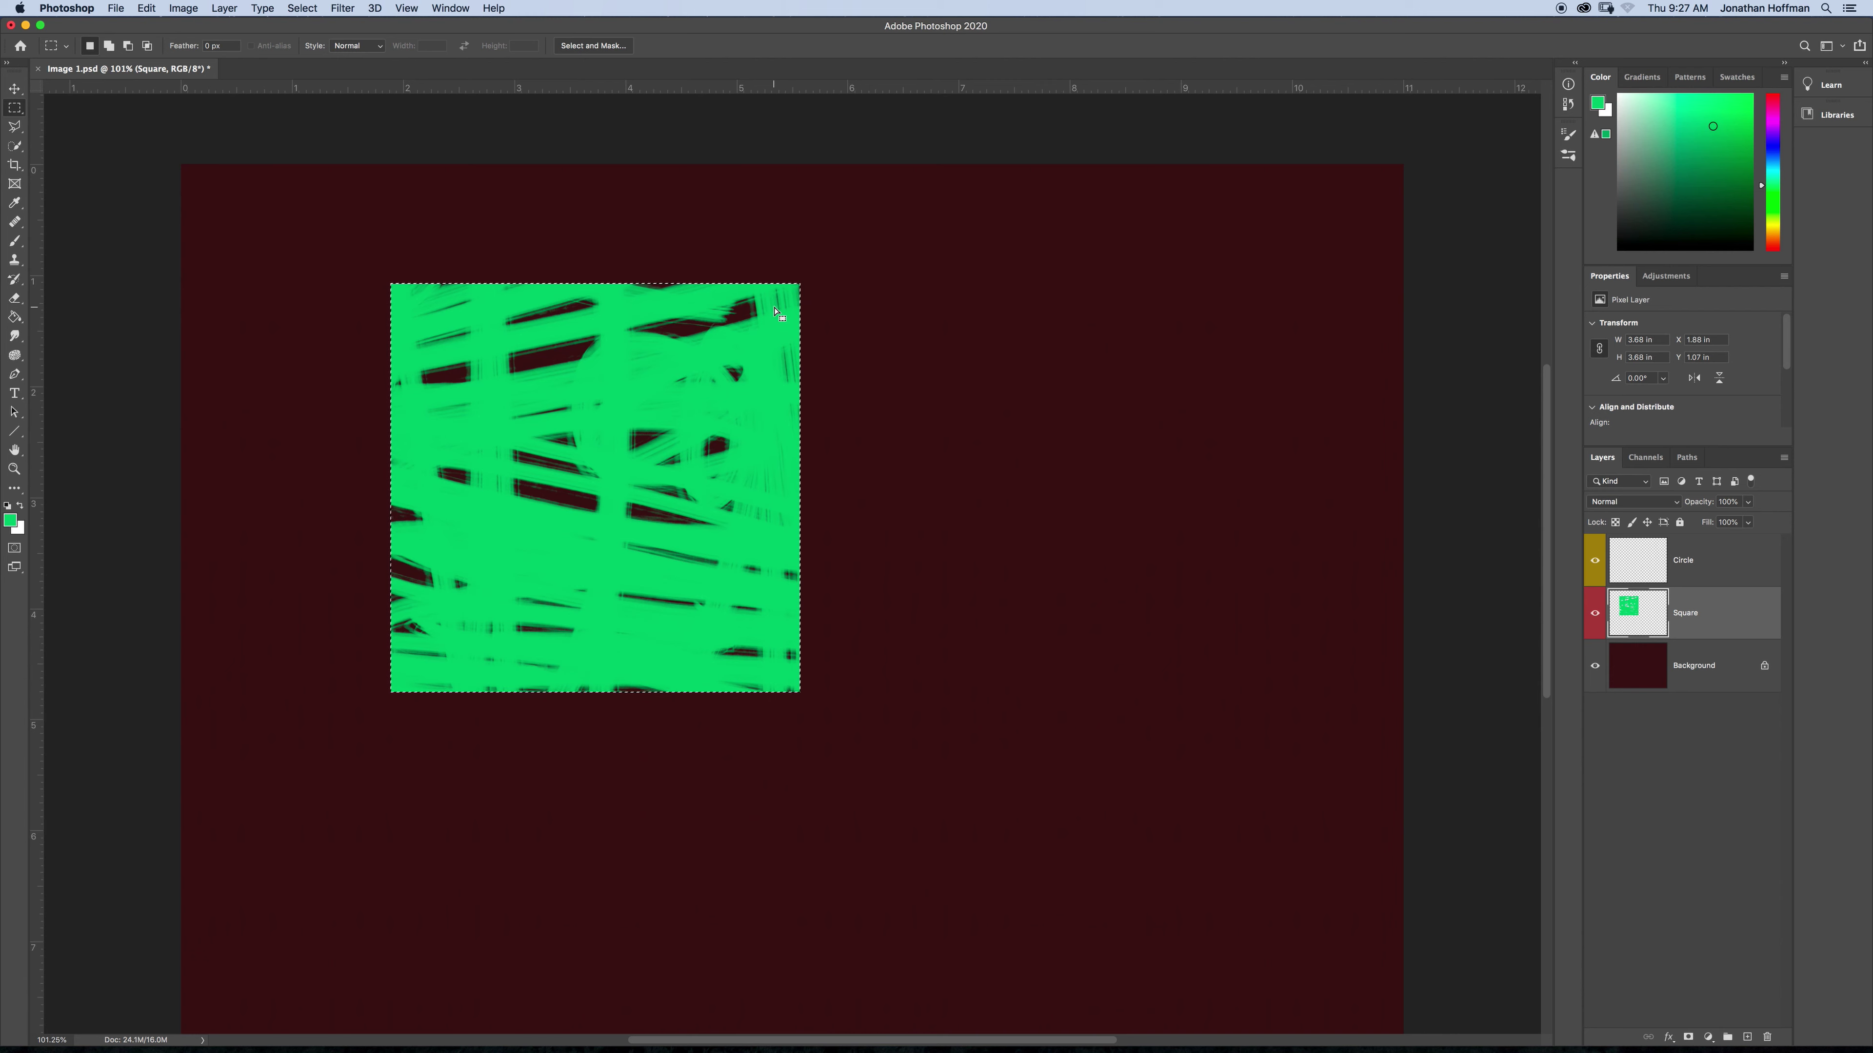
{"action": "left_click", "coordinate": [1008, 339]}
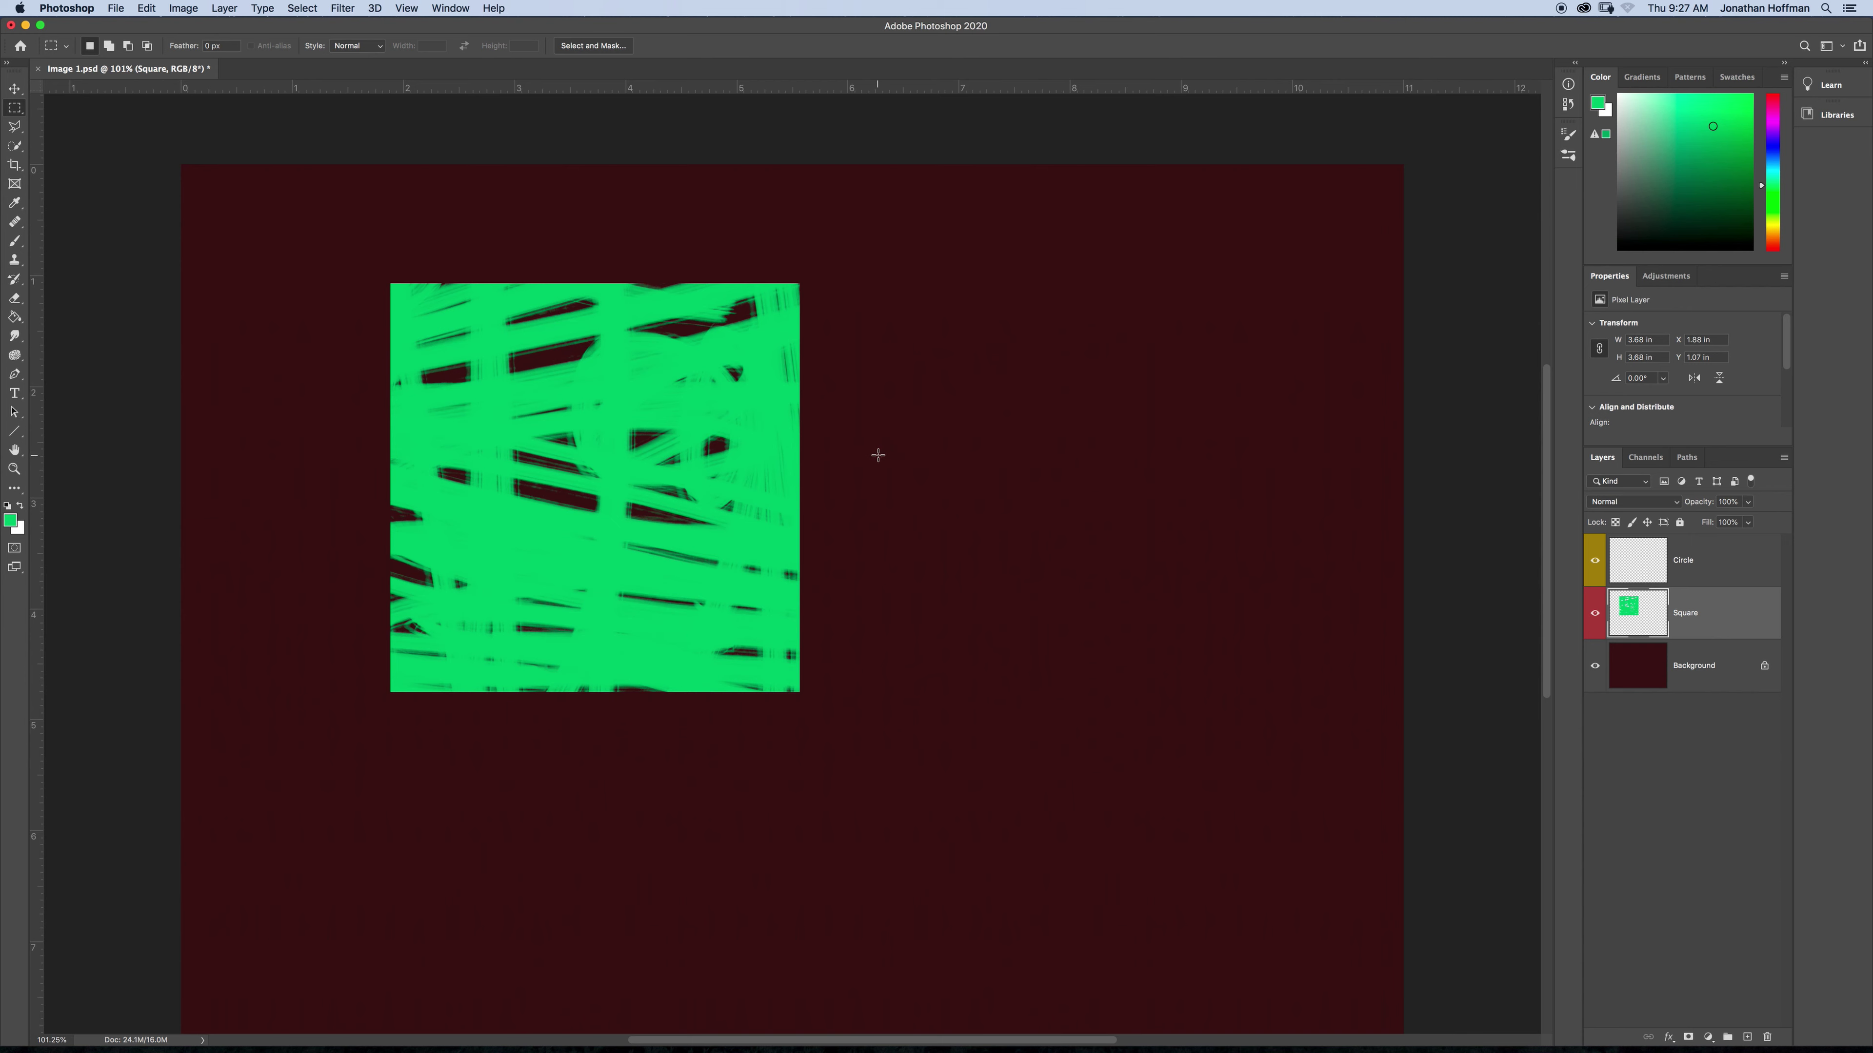
{"action": "left_click", "coordinate": [303, 9]}
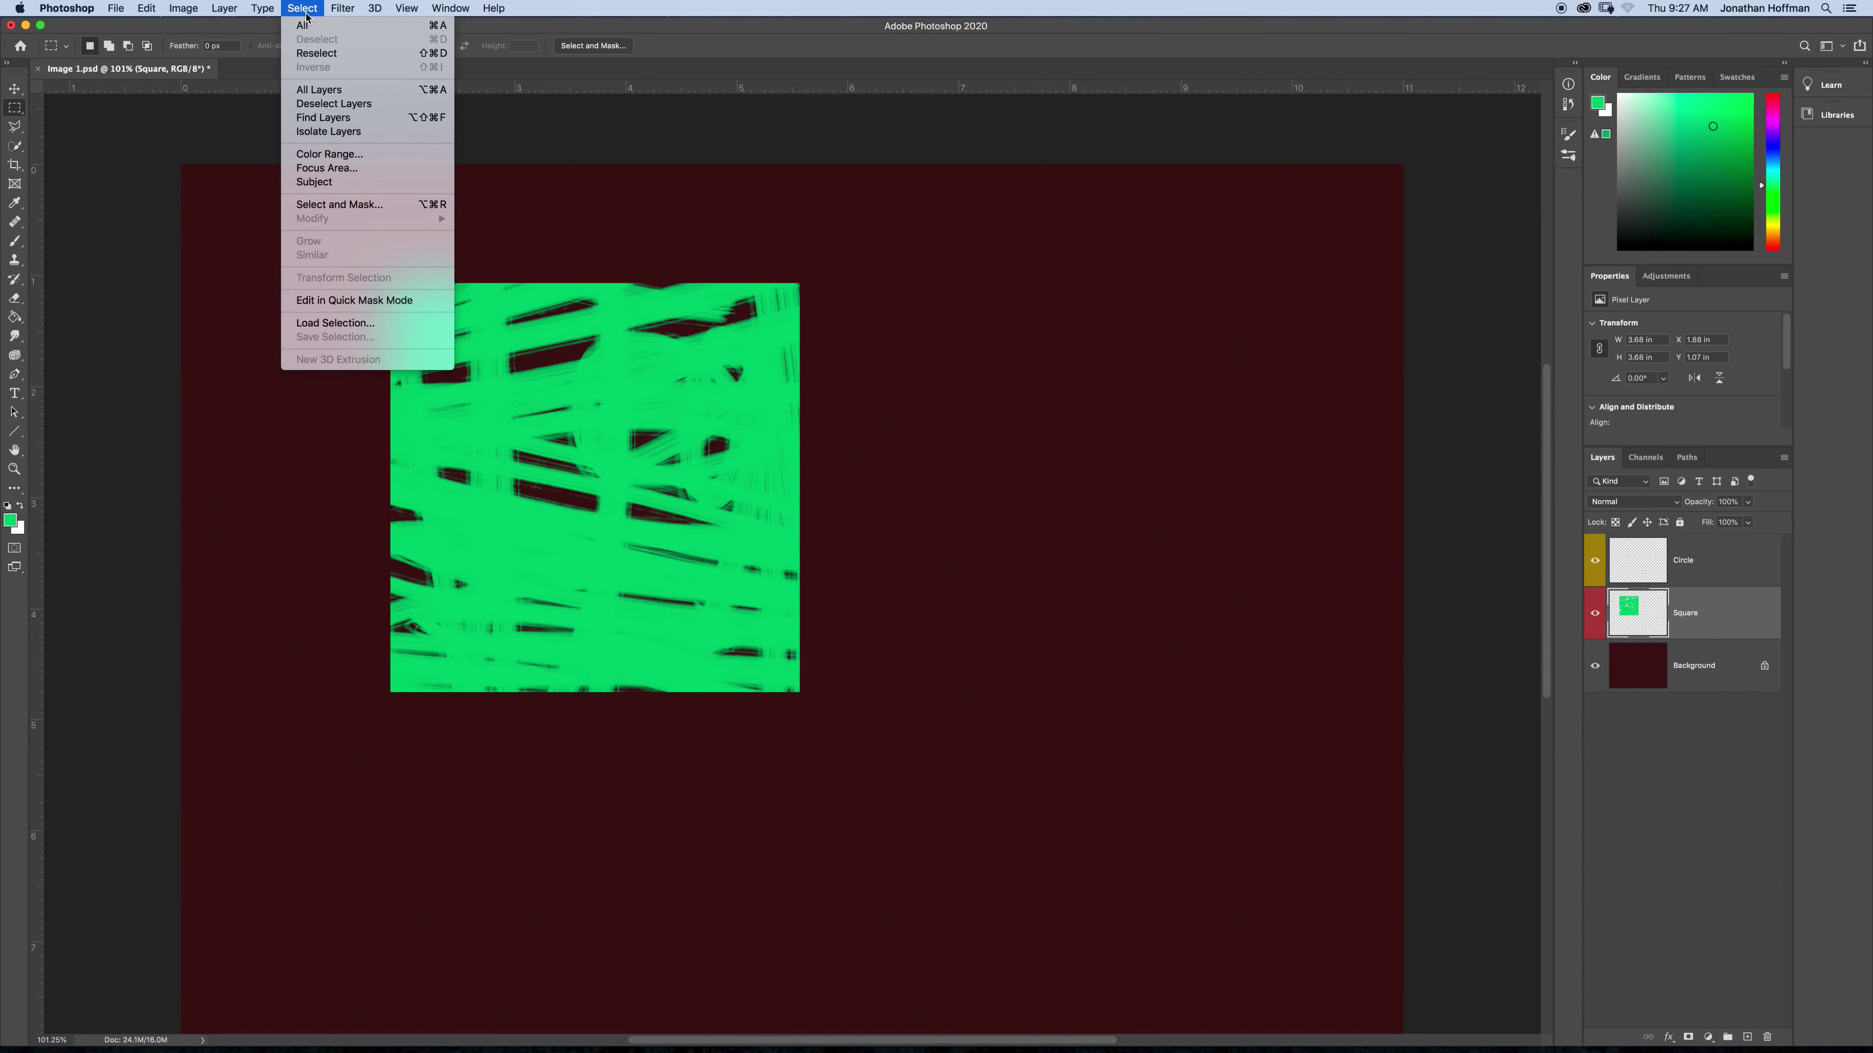
{"action": "left_click", "coordinate": [149, 142]}
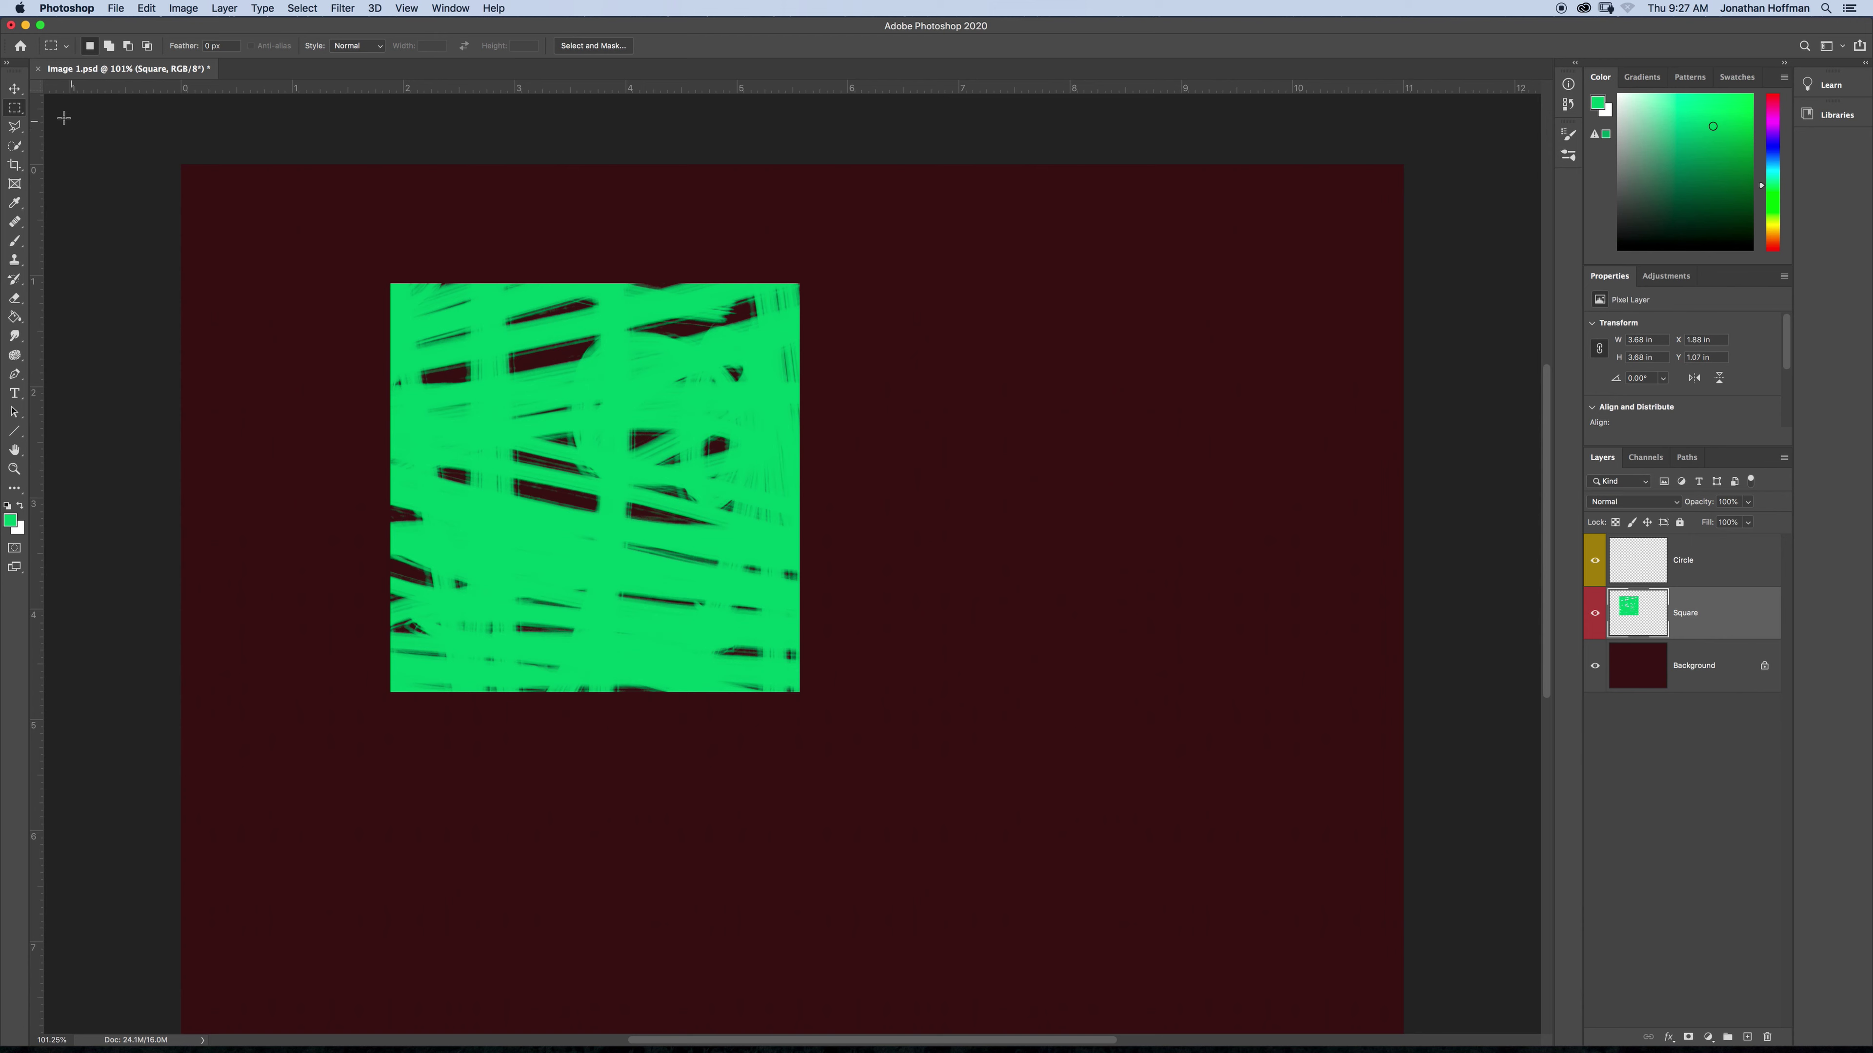
- Move the green square slightly up and left and keep its layer active
{"action": "left_click", "coordinate": [15, 90]}
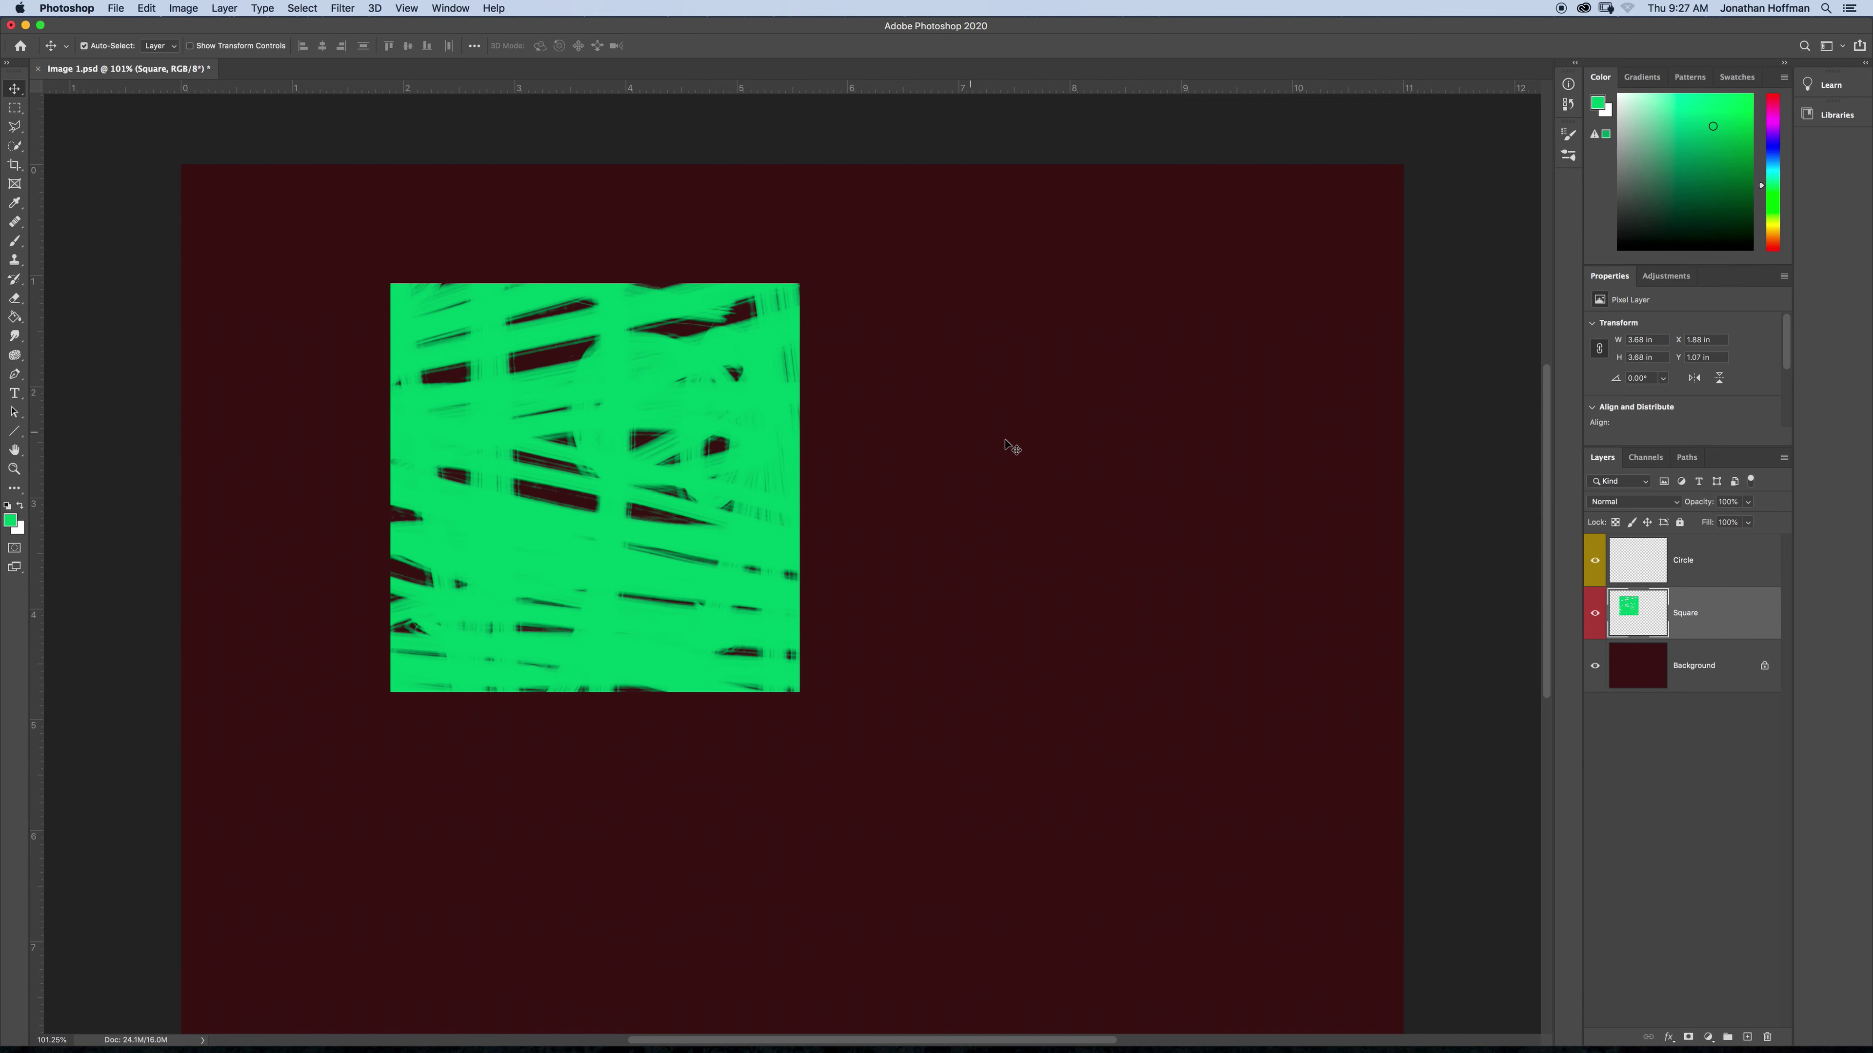
{"action": "left_click_drag", "start_coordinate": [771, 453], "coordinate": [792, 413]}
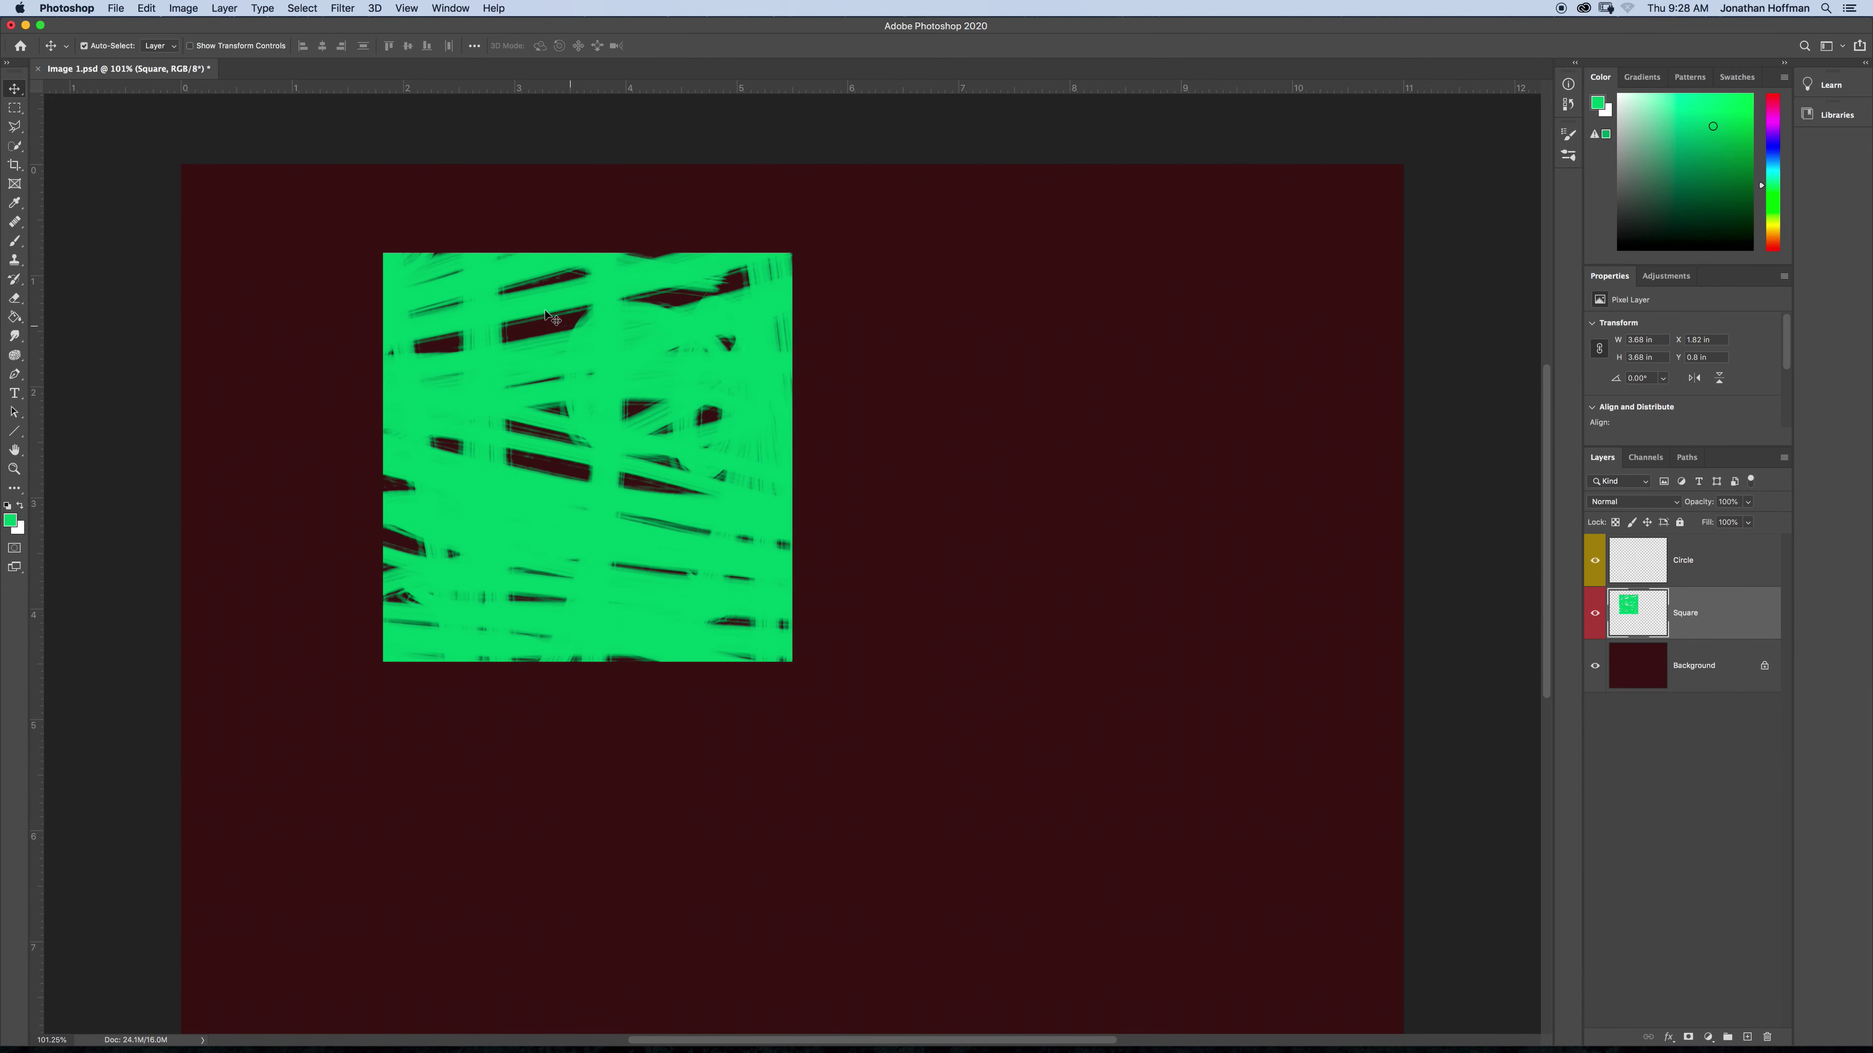
{"action": "left_click", "coordinate": [537, 329]}
{"action": "left_click_drag", "start_coordinate": [537, 330], "coordinate": [815, 316]}
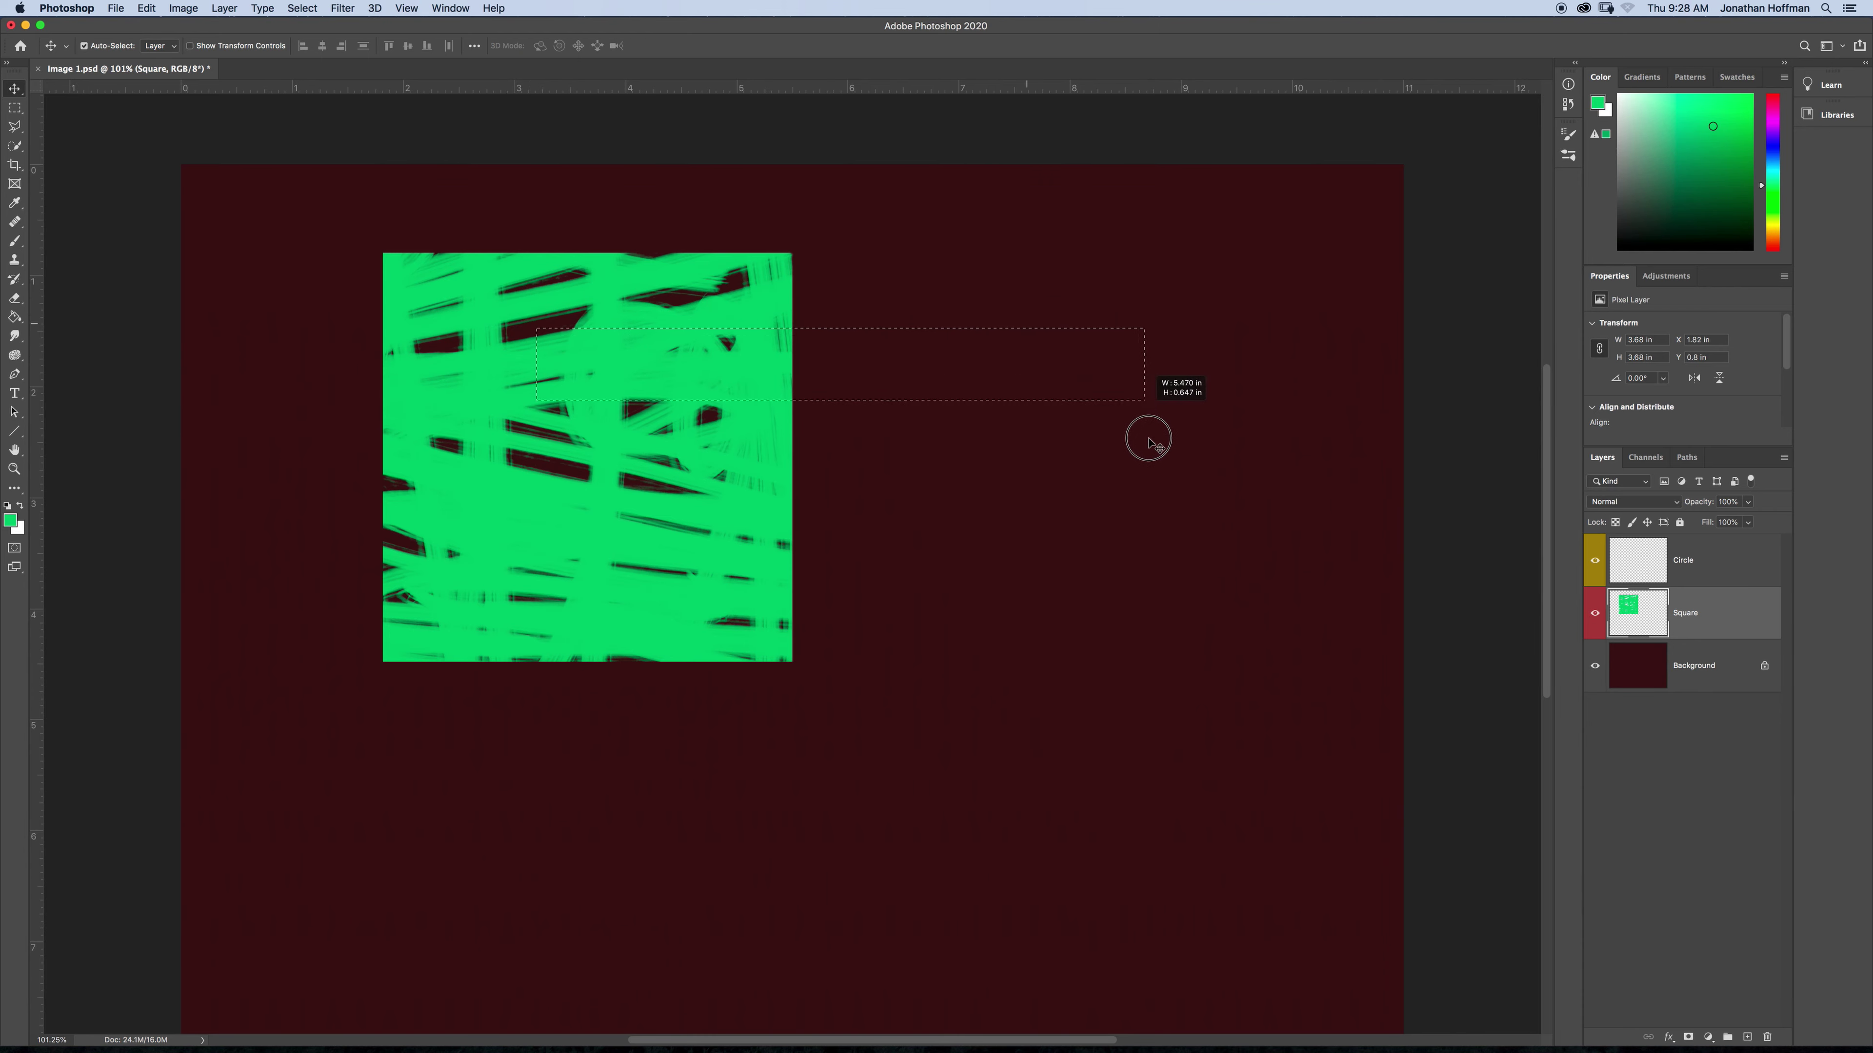
{"action": "left_click_drag", "start_coordinate": [1148, 442], "coordinate": [1262, 766]}
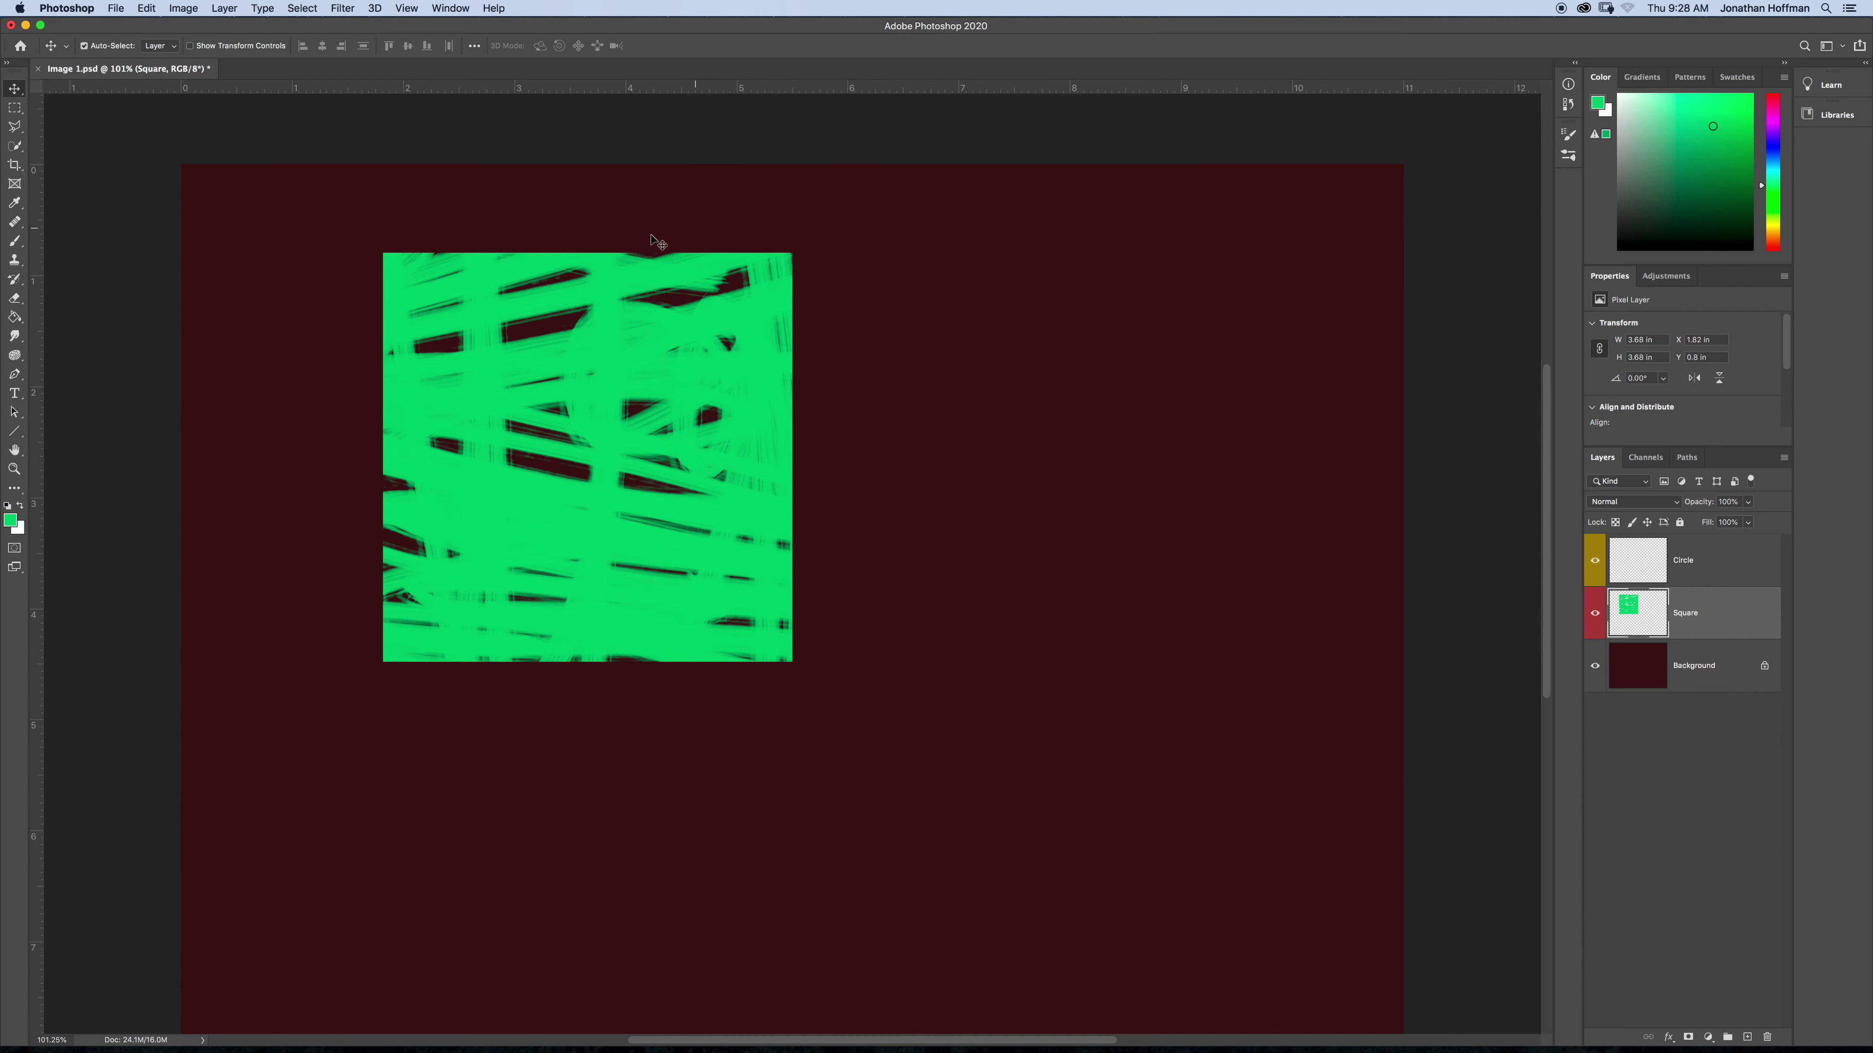
{"action": "left_click", "coordinate": [943, 375]}
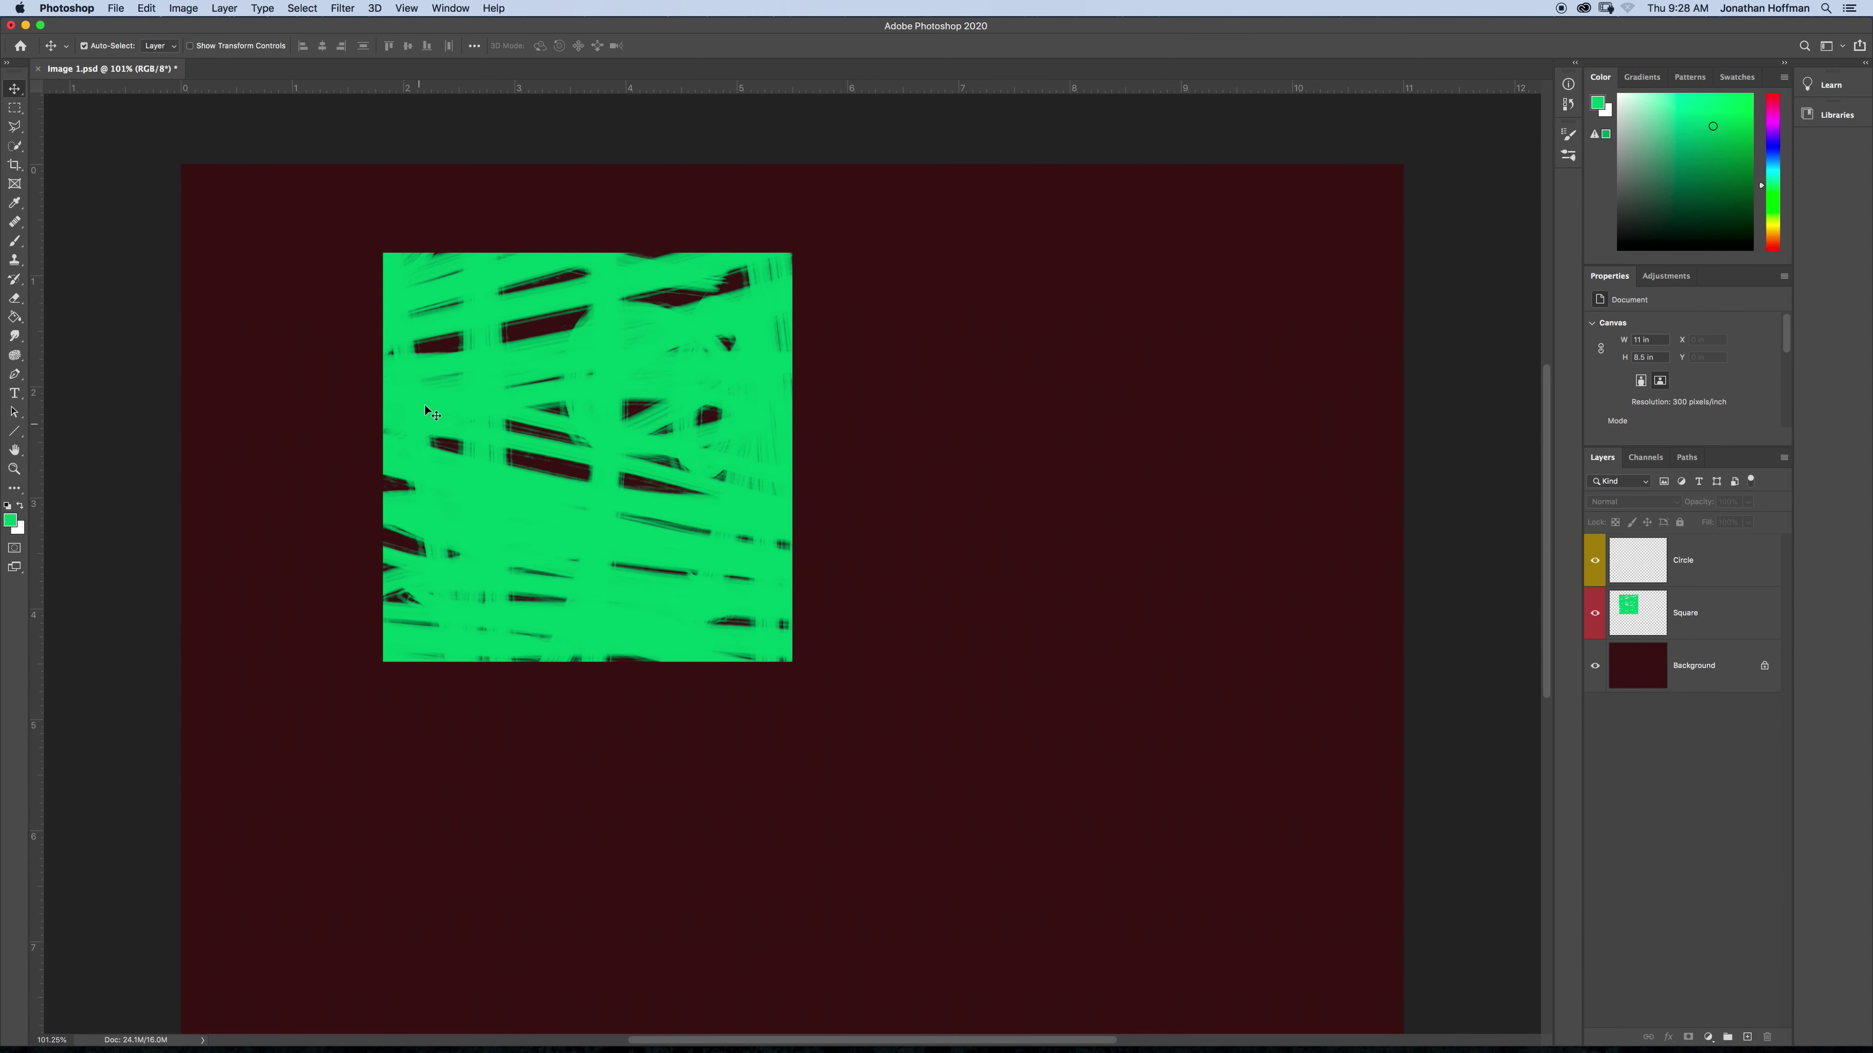
{"action": "left_click", "coordinate": [541, 347]}
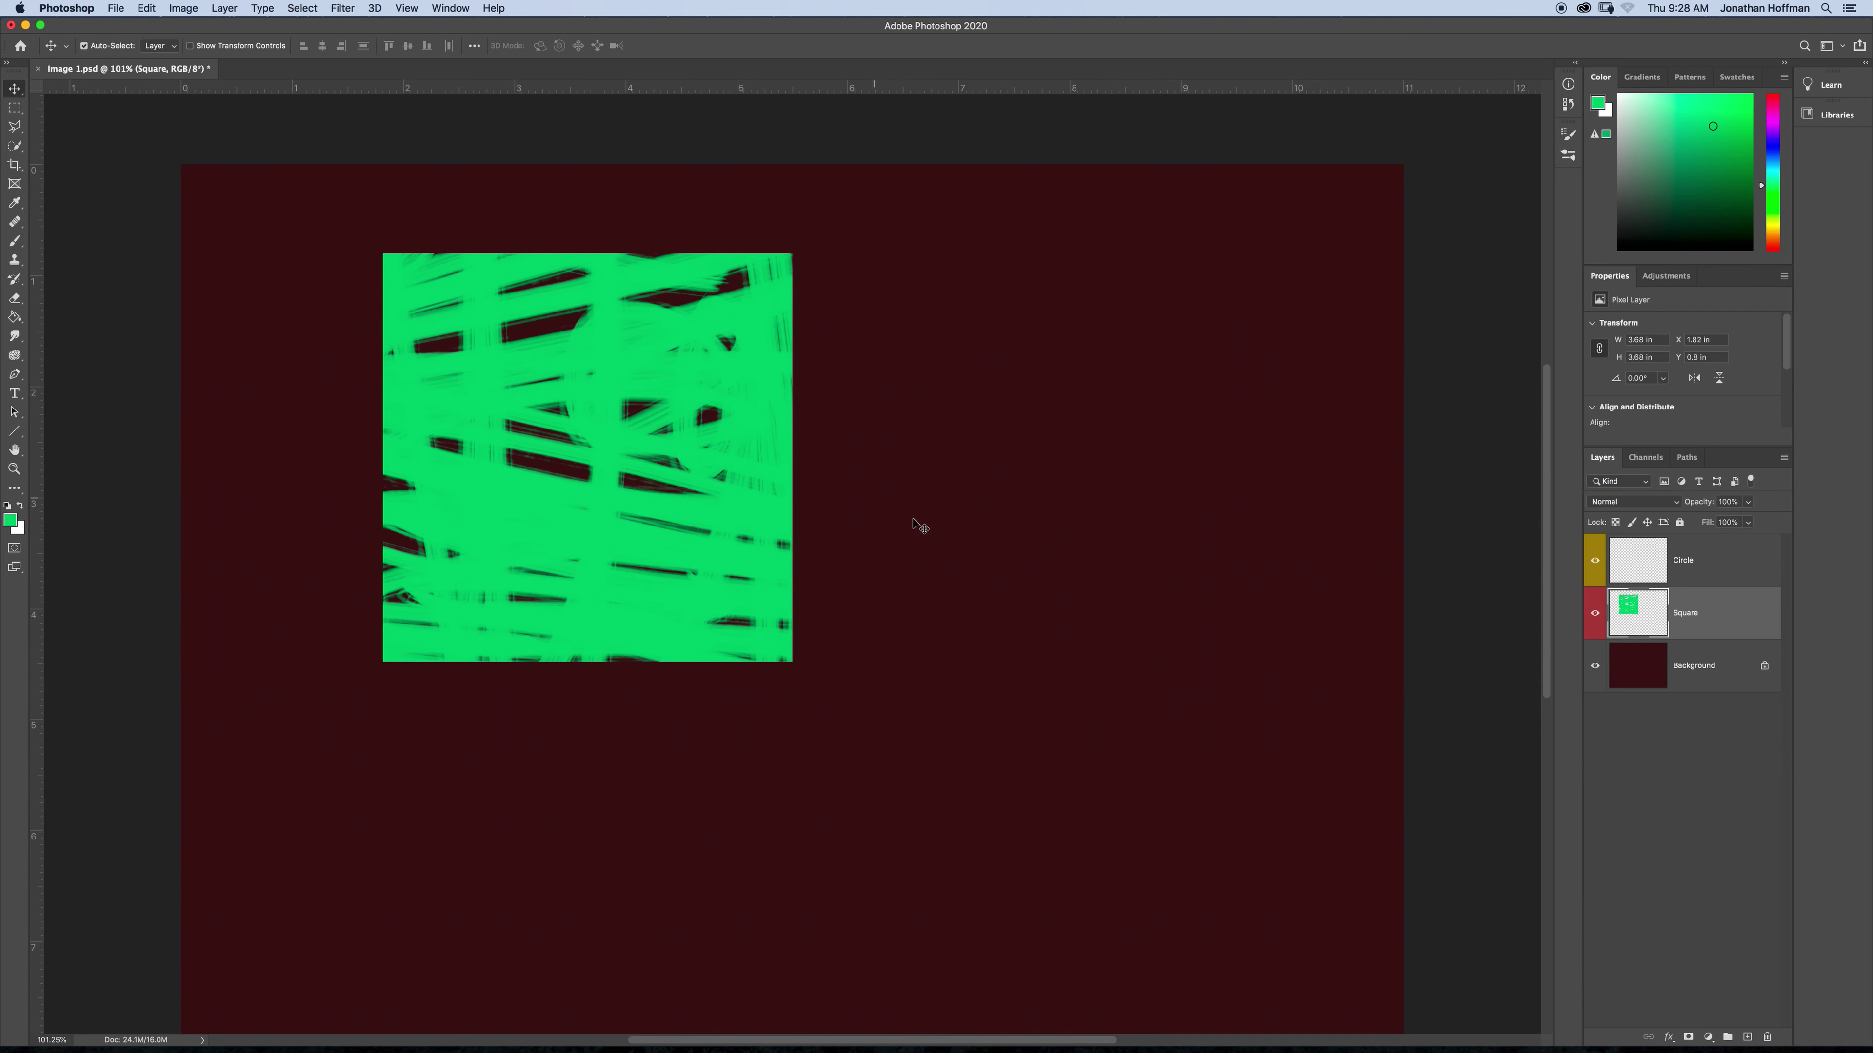
- Draw an elliptical circle selection right of the green square on the Circle layer
{"action": "left_click", "coordinate": [1729, 570]}
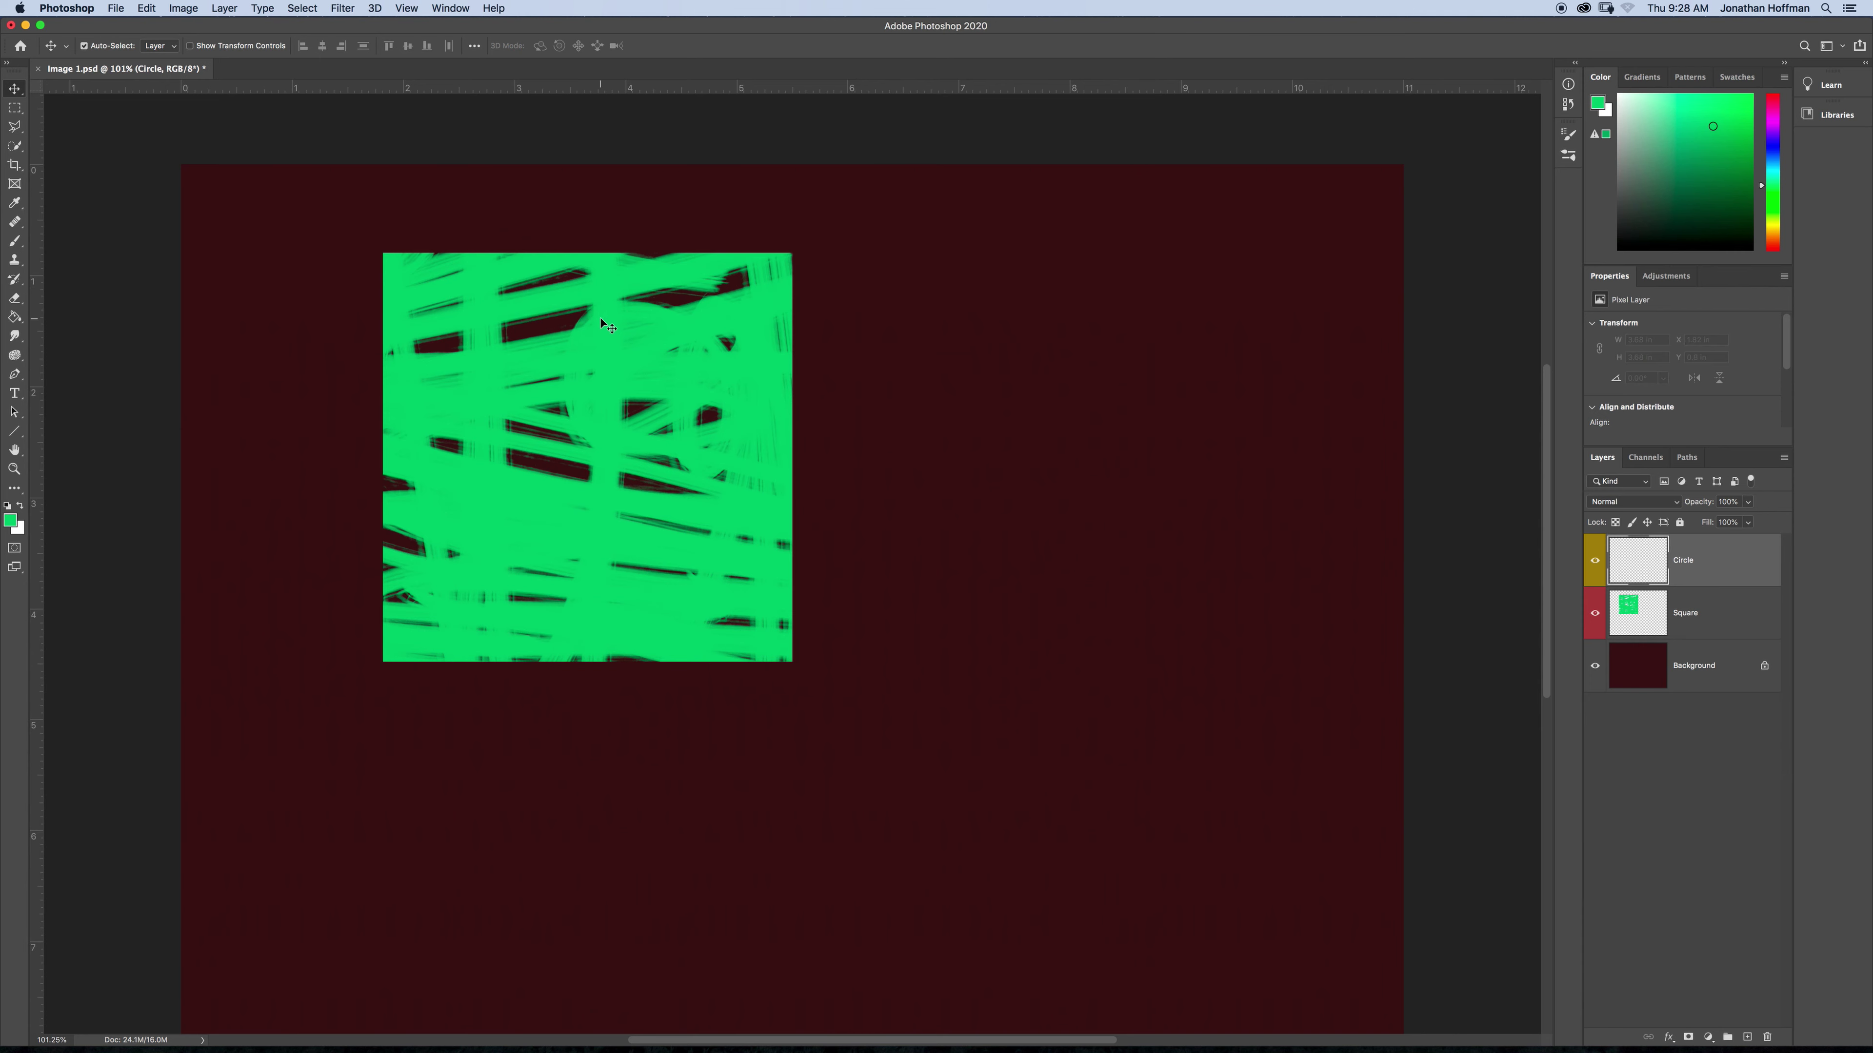
{"action": "left_click", "coordinate": [15, 108]}
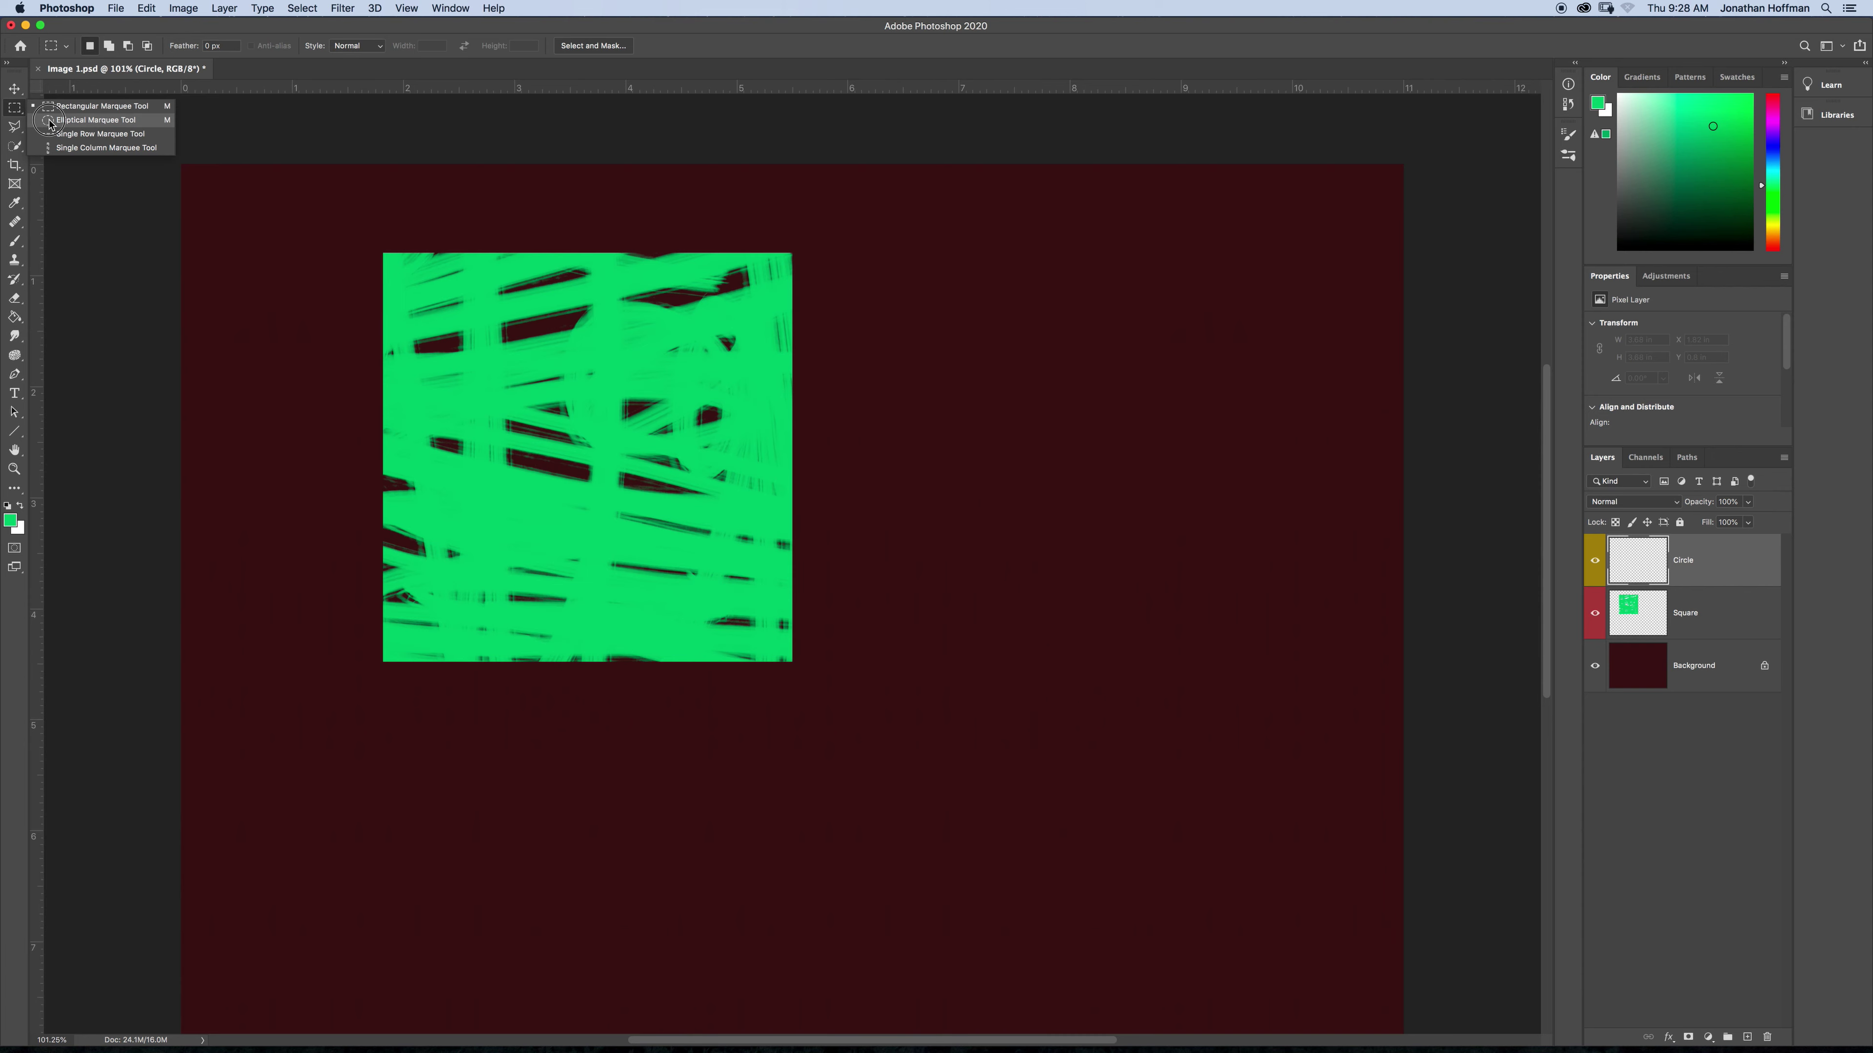
{"action": "left_click", "coordinate": [49, 124]}
{"action": "left_click_drag", "start_coordinate": [951, 349], "coordinate": [1286, 717]}
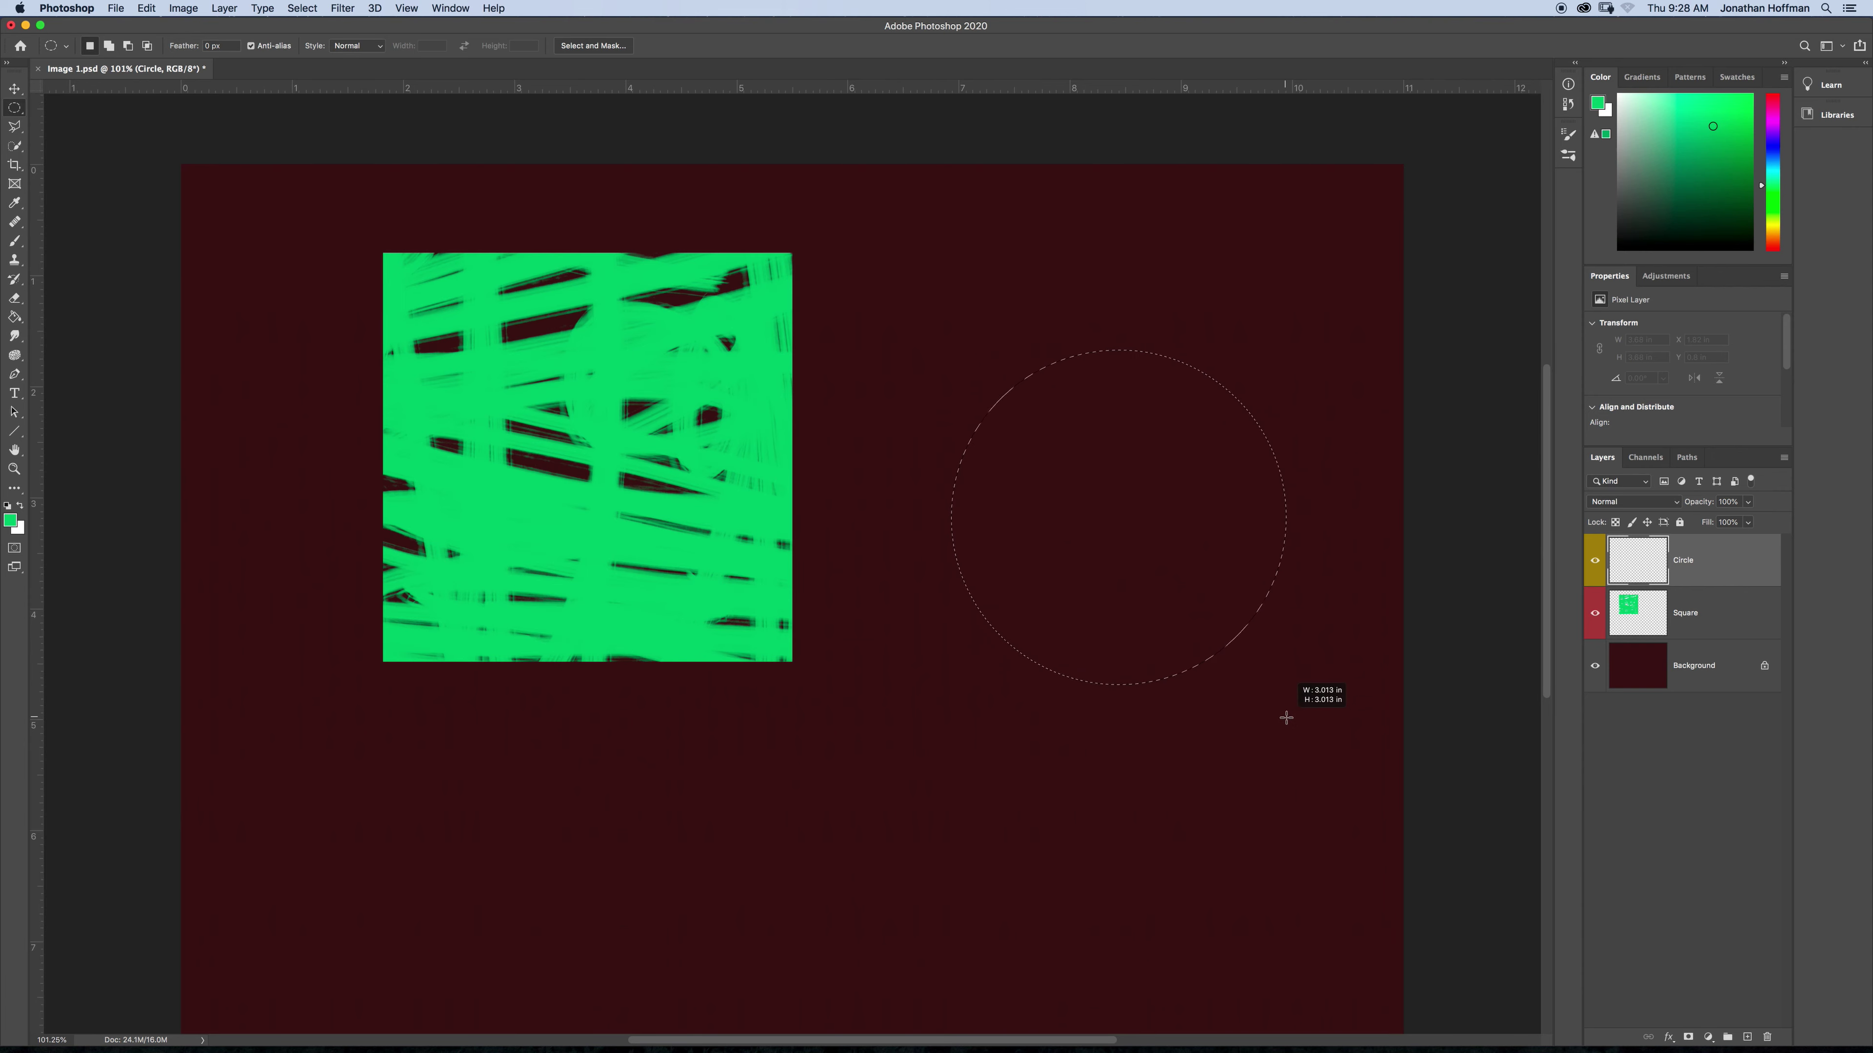
- Fill the circle selection with purple Foreground Color via Edit > Fill
{"action": "left_click", "coordinate": [1774, 145]}
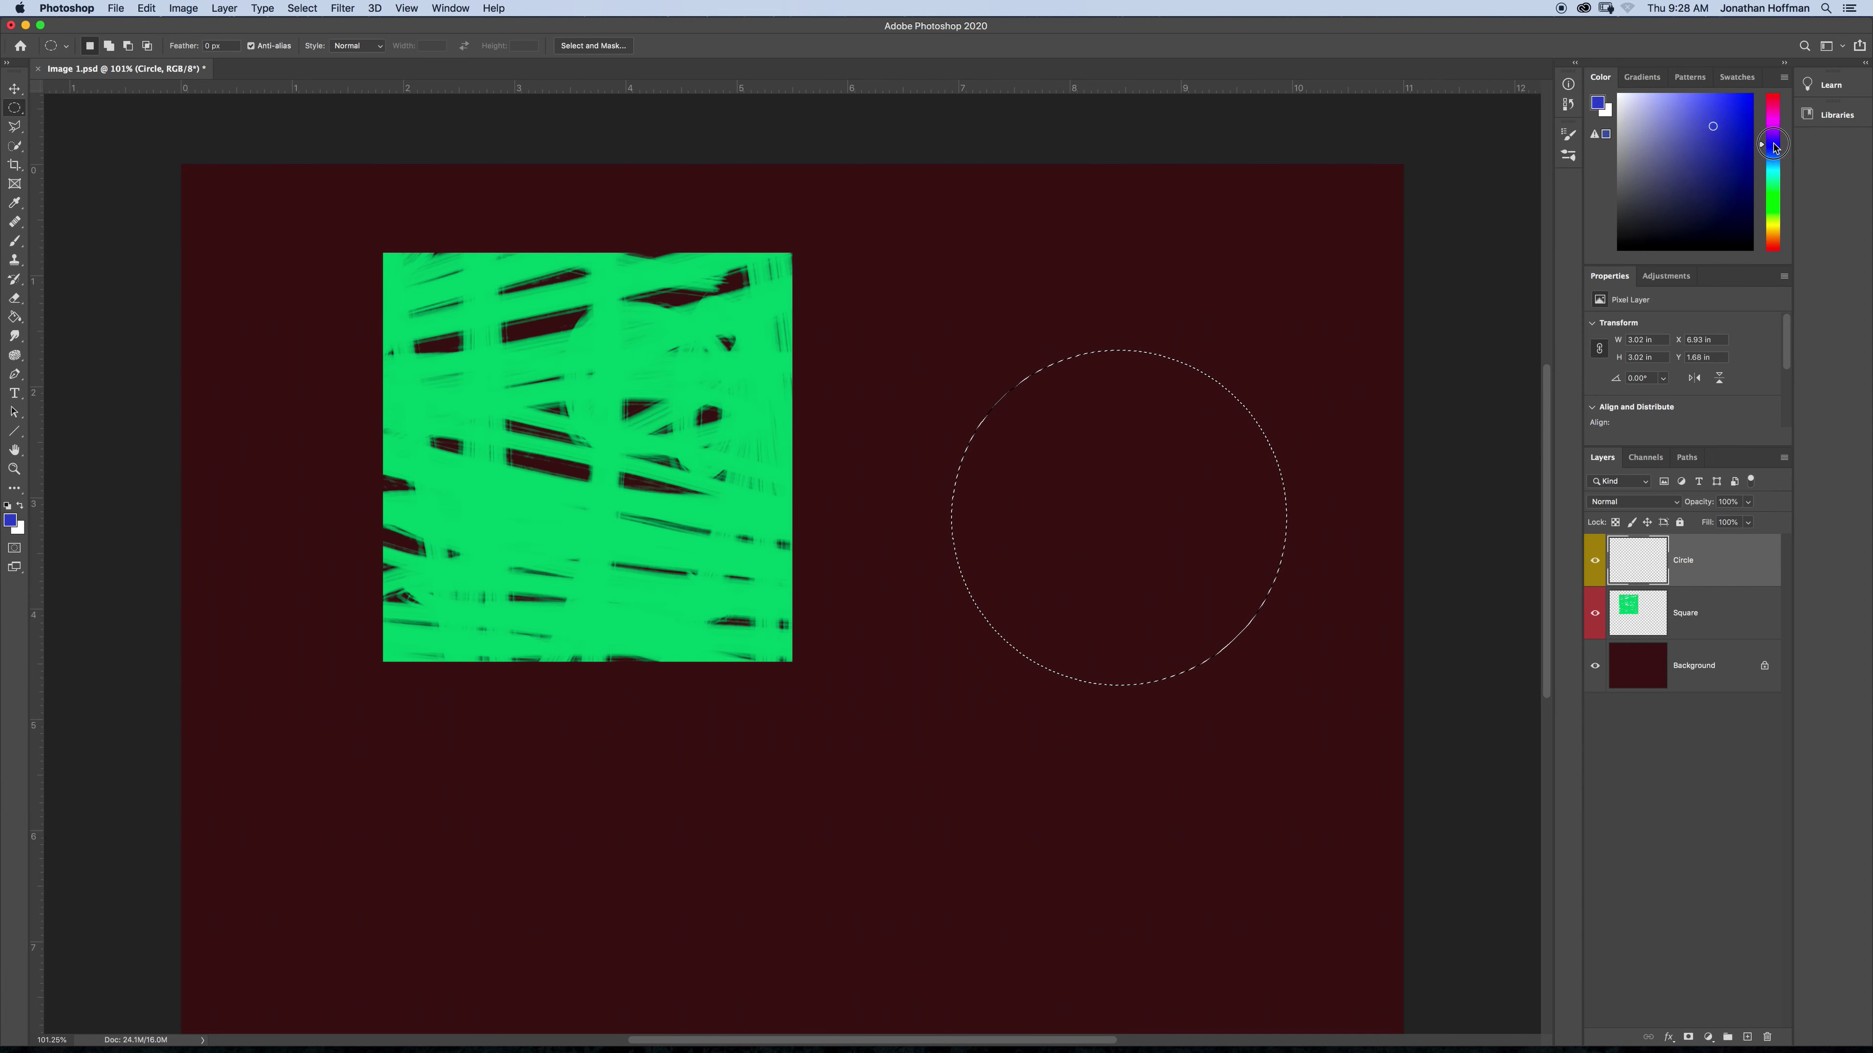
{"action": "left_click_drag", "start_coordinate": [1774, 145], "coordinate": [1774, 135]}
{"action": "key", "text": "shift"}
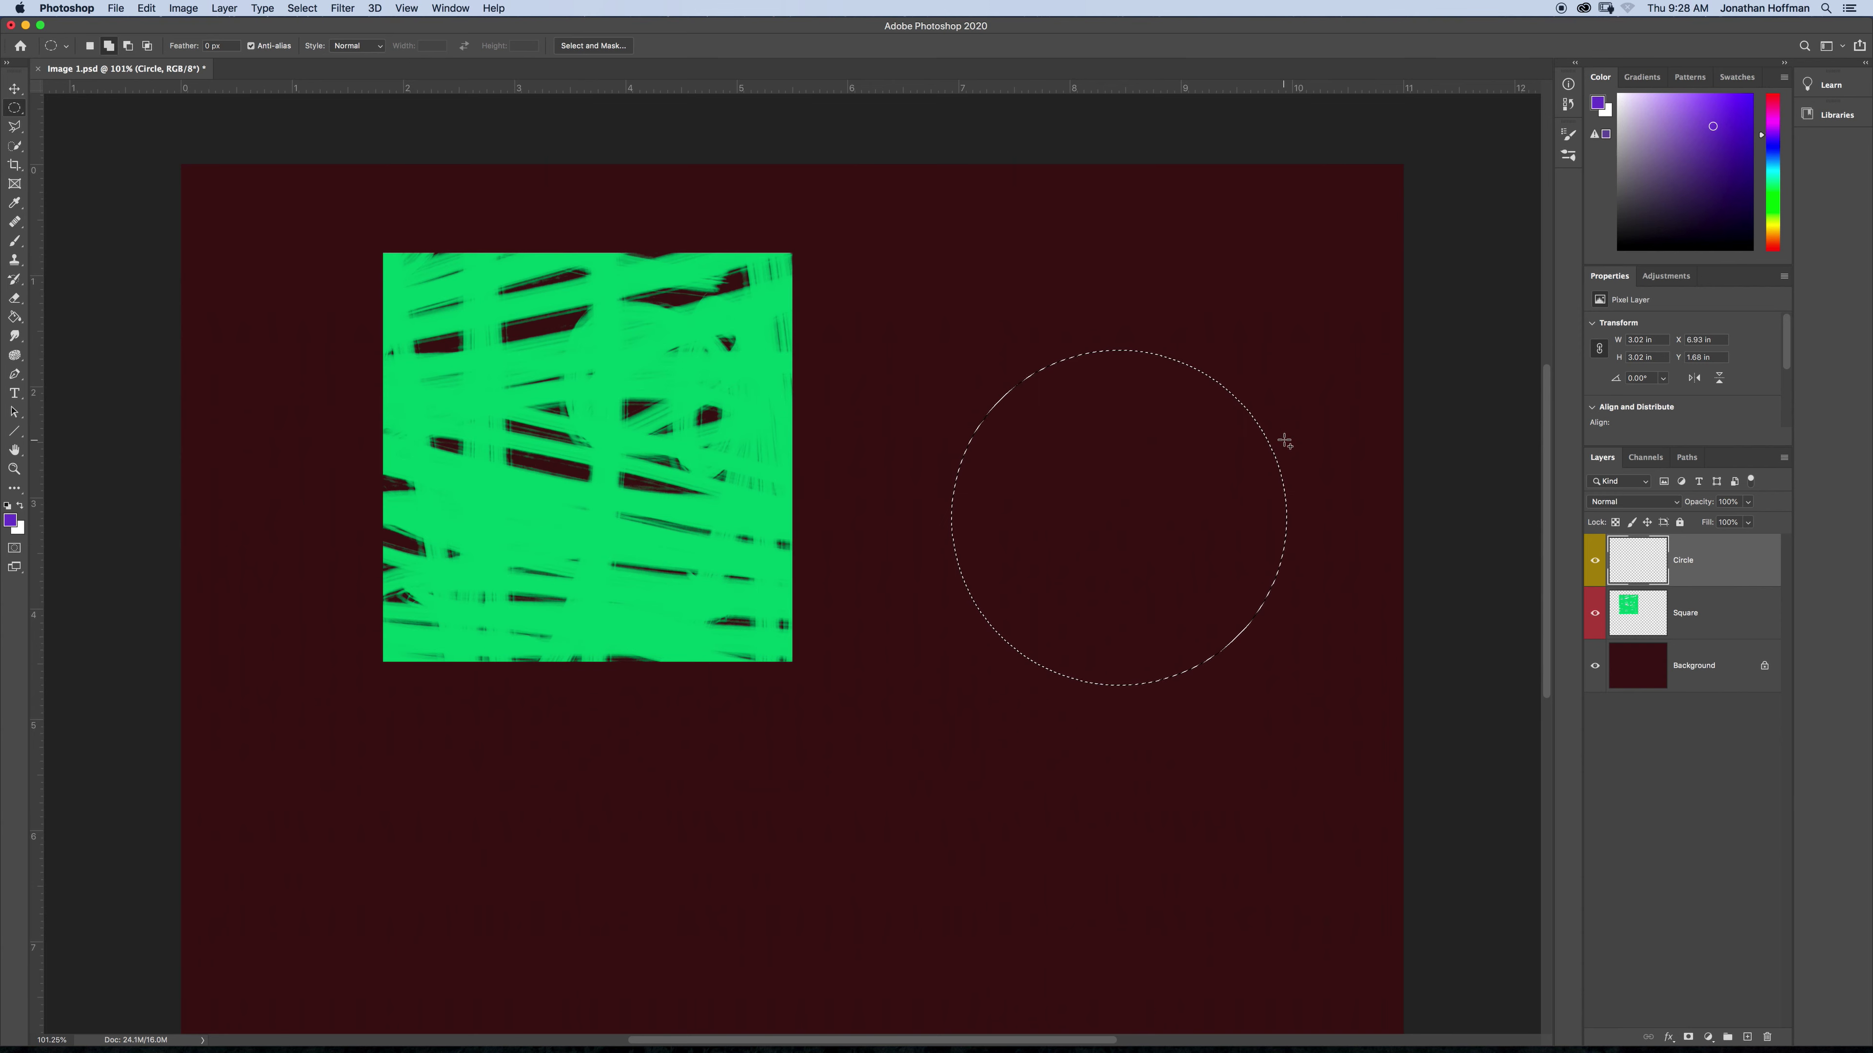
{"action": "key", "text": "shift+BackSpace"}
{"action": "key", "text": "Return"}
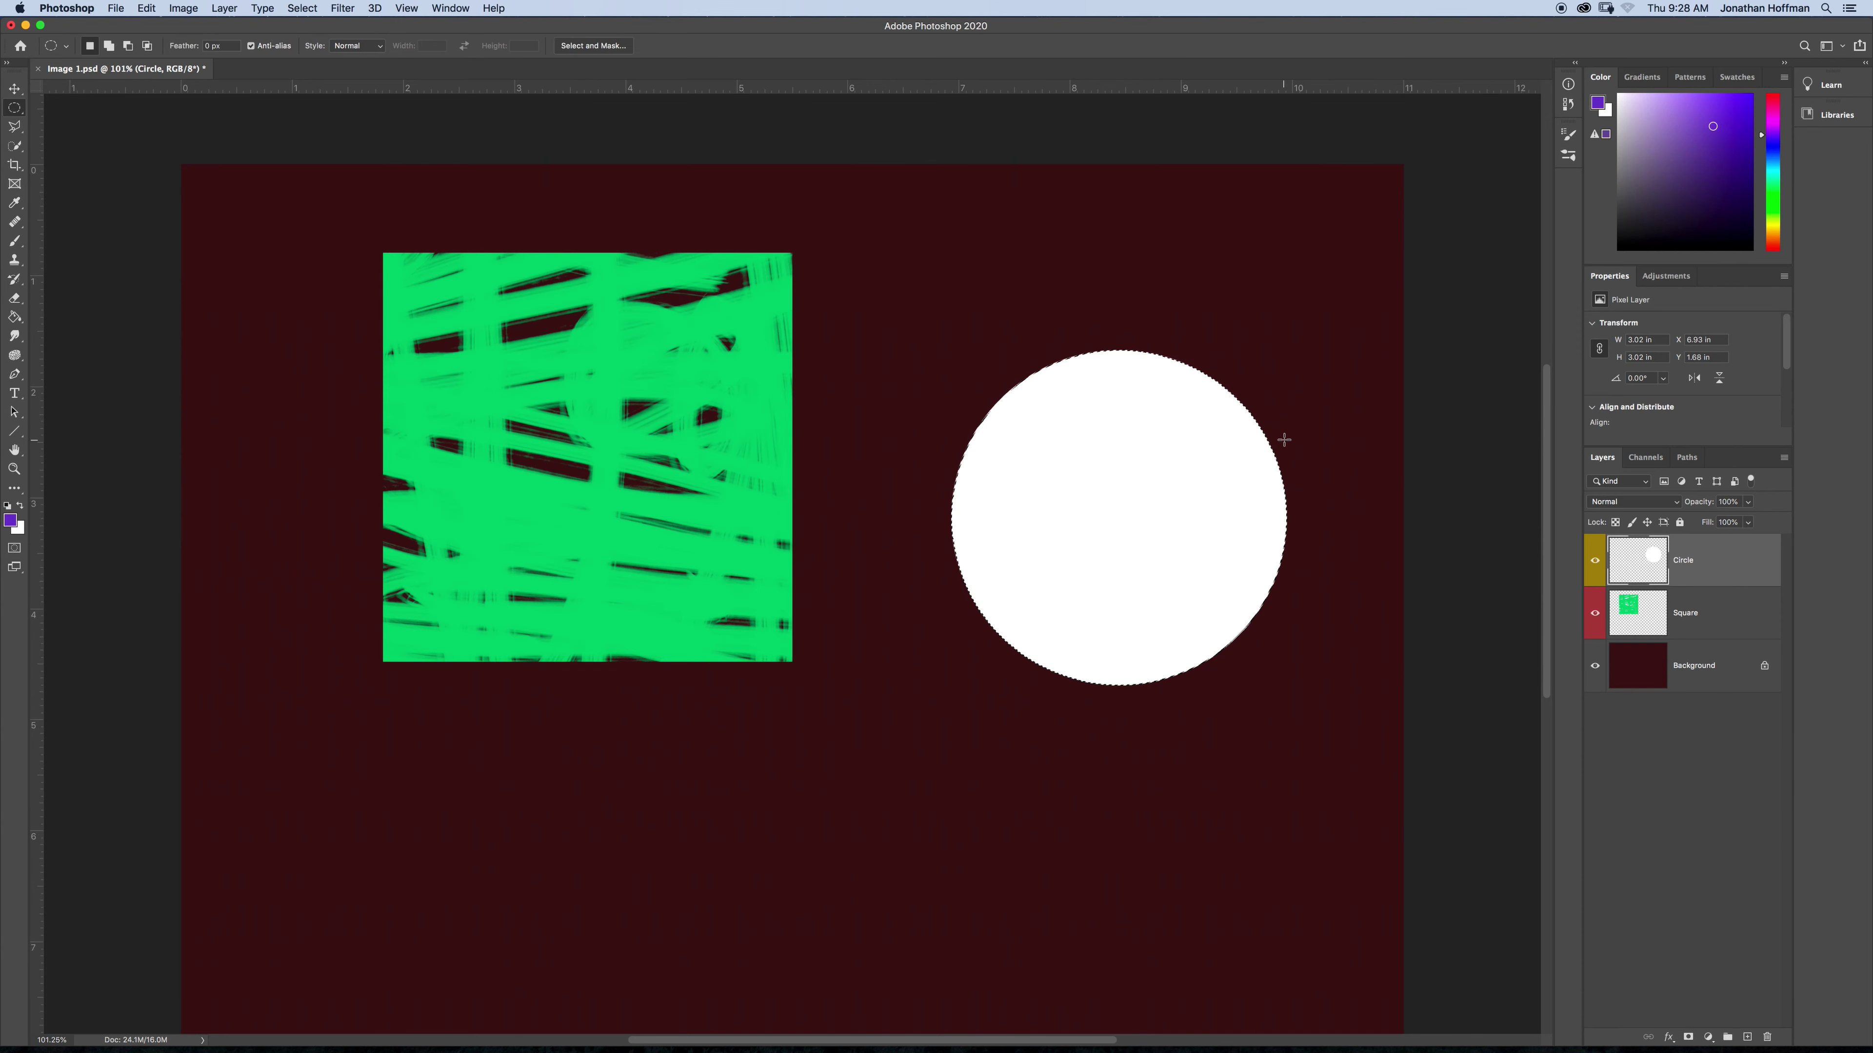
{"action": "key", "text": "shift+BackSpace"}
{"action": "left_click", "coordinate": [967, 450]}
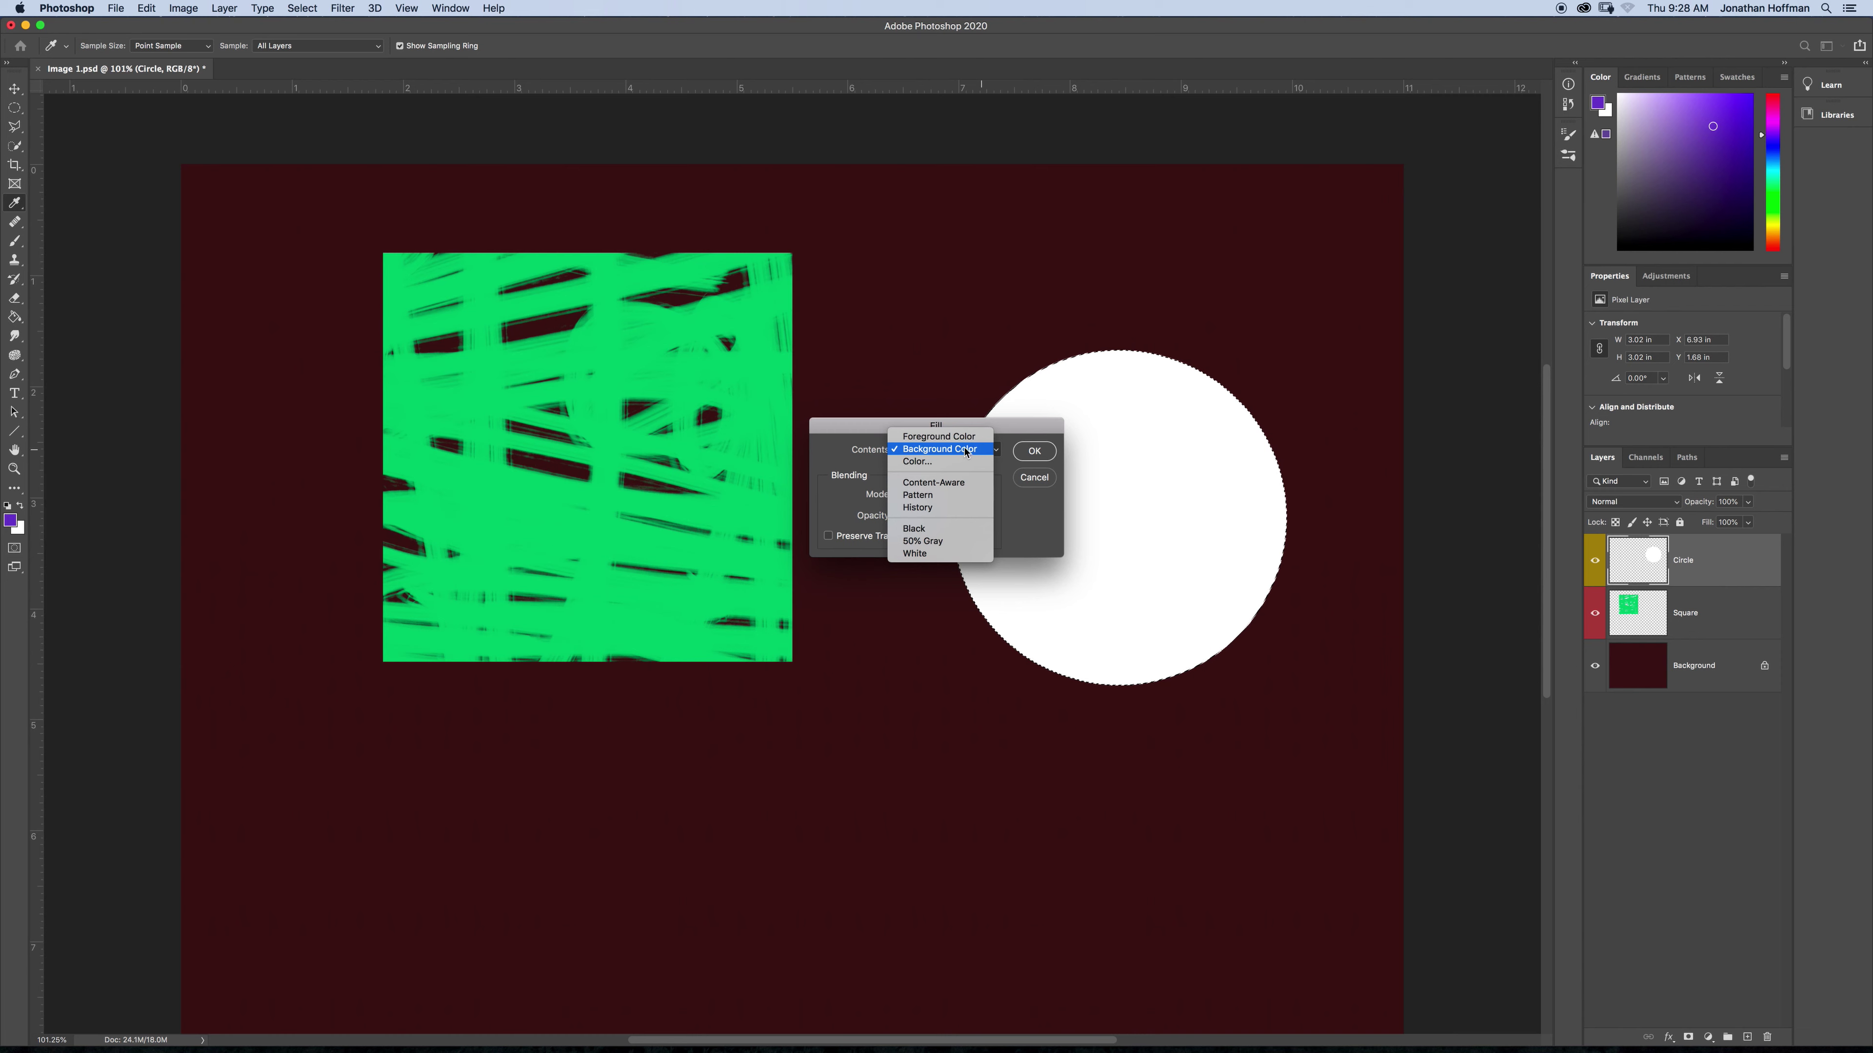
{"action": "left_click", "coordinate": [951, 436]}
{"action": "left_click", "coordinate": [1034, 451]}
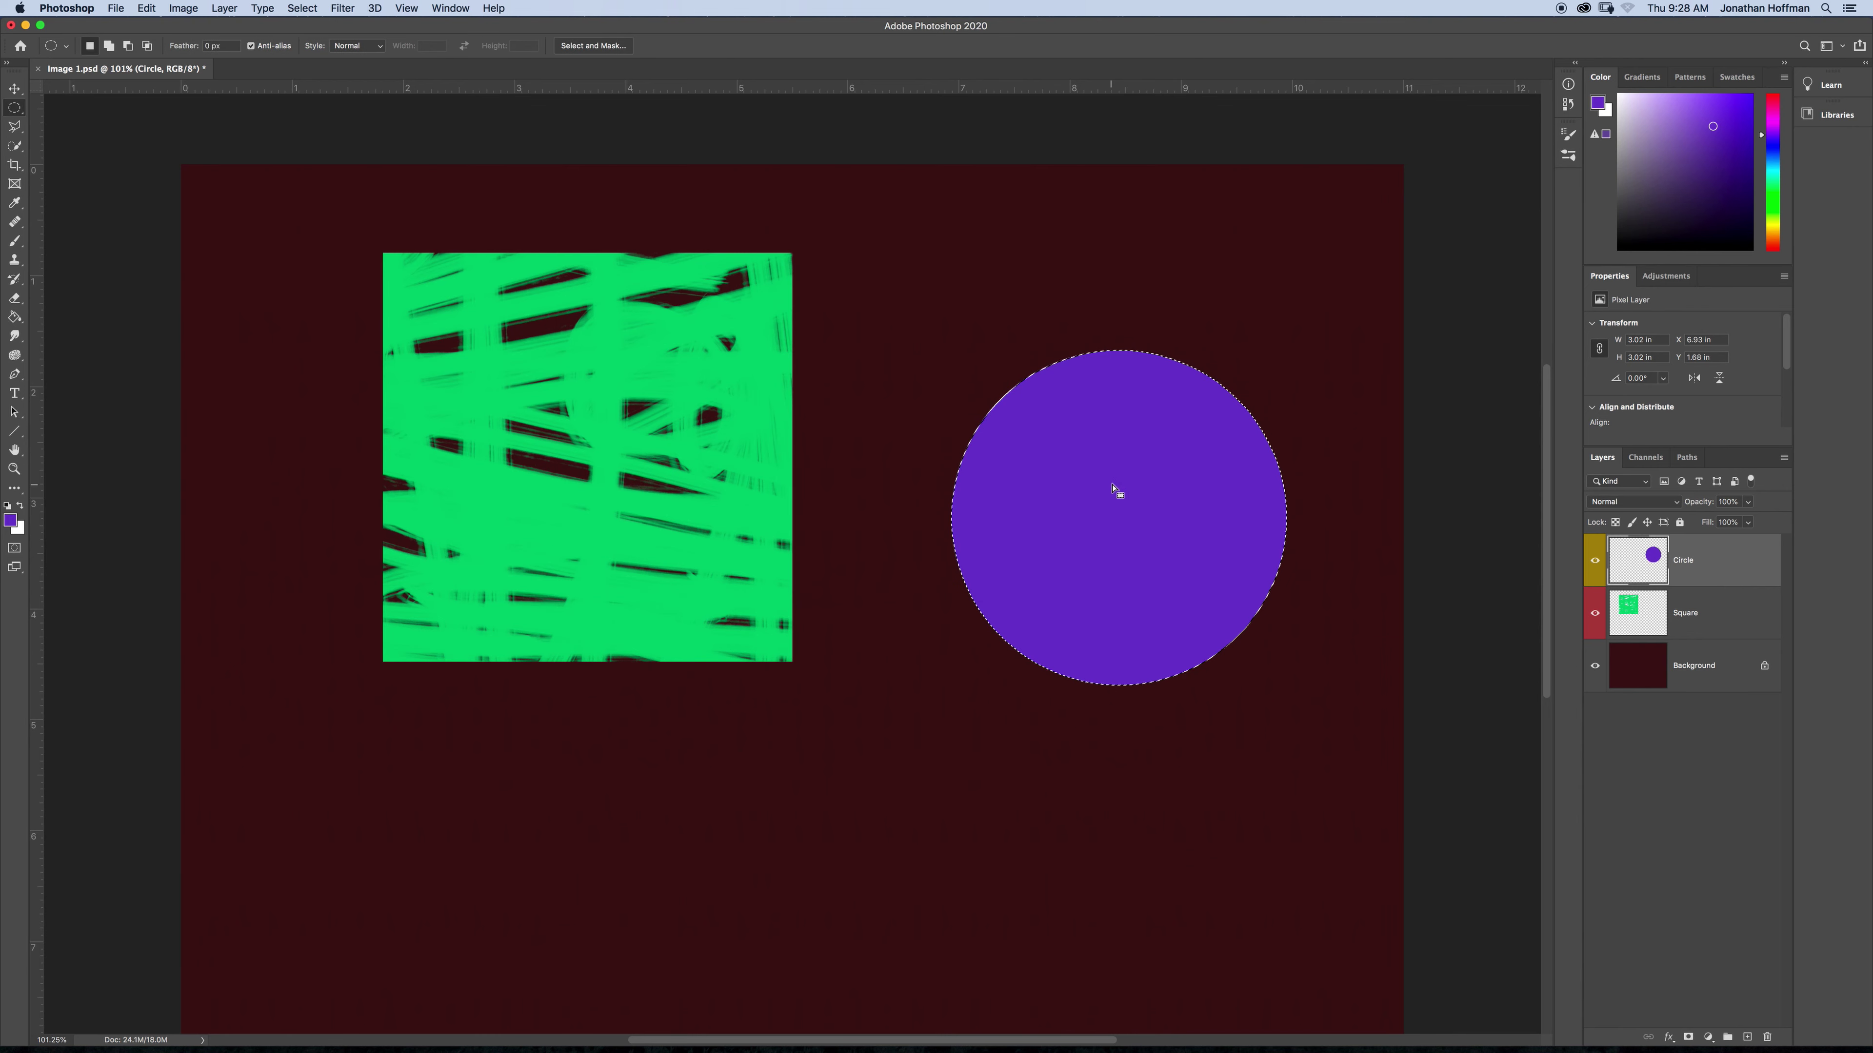
- Deselect the purple circle and nudge it with the Move tool
{"action": "key", "text": "super+d"}
{"action": "key", "text": "v"}
{"action": "left_click_drag", "start_coordinate": [1143, 512], "coordinate": [1086, 476]}
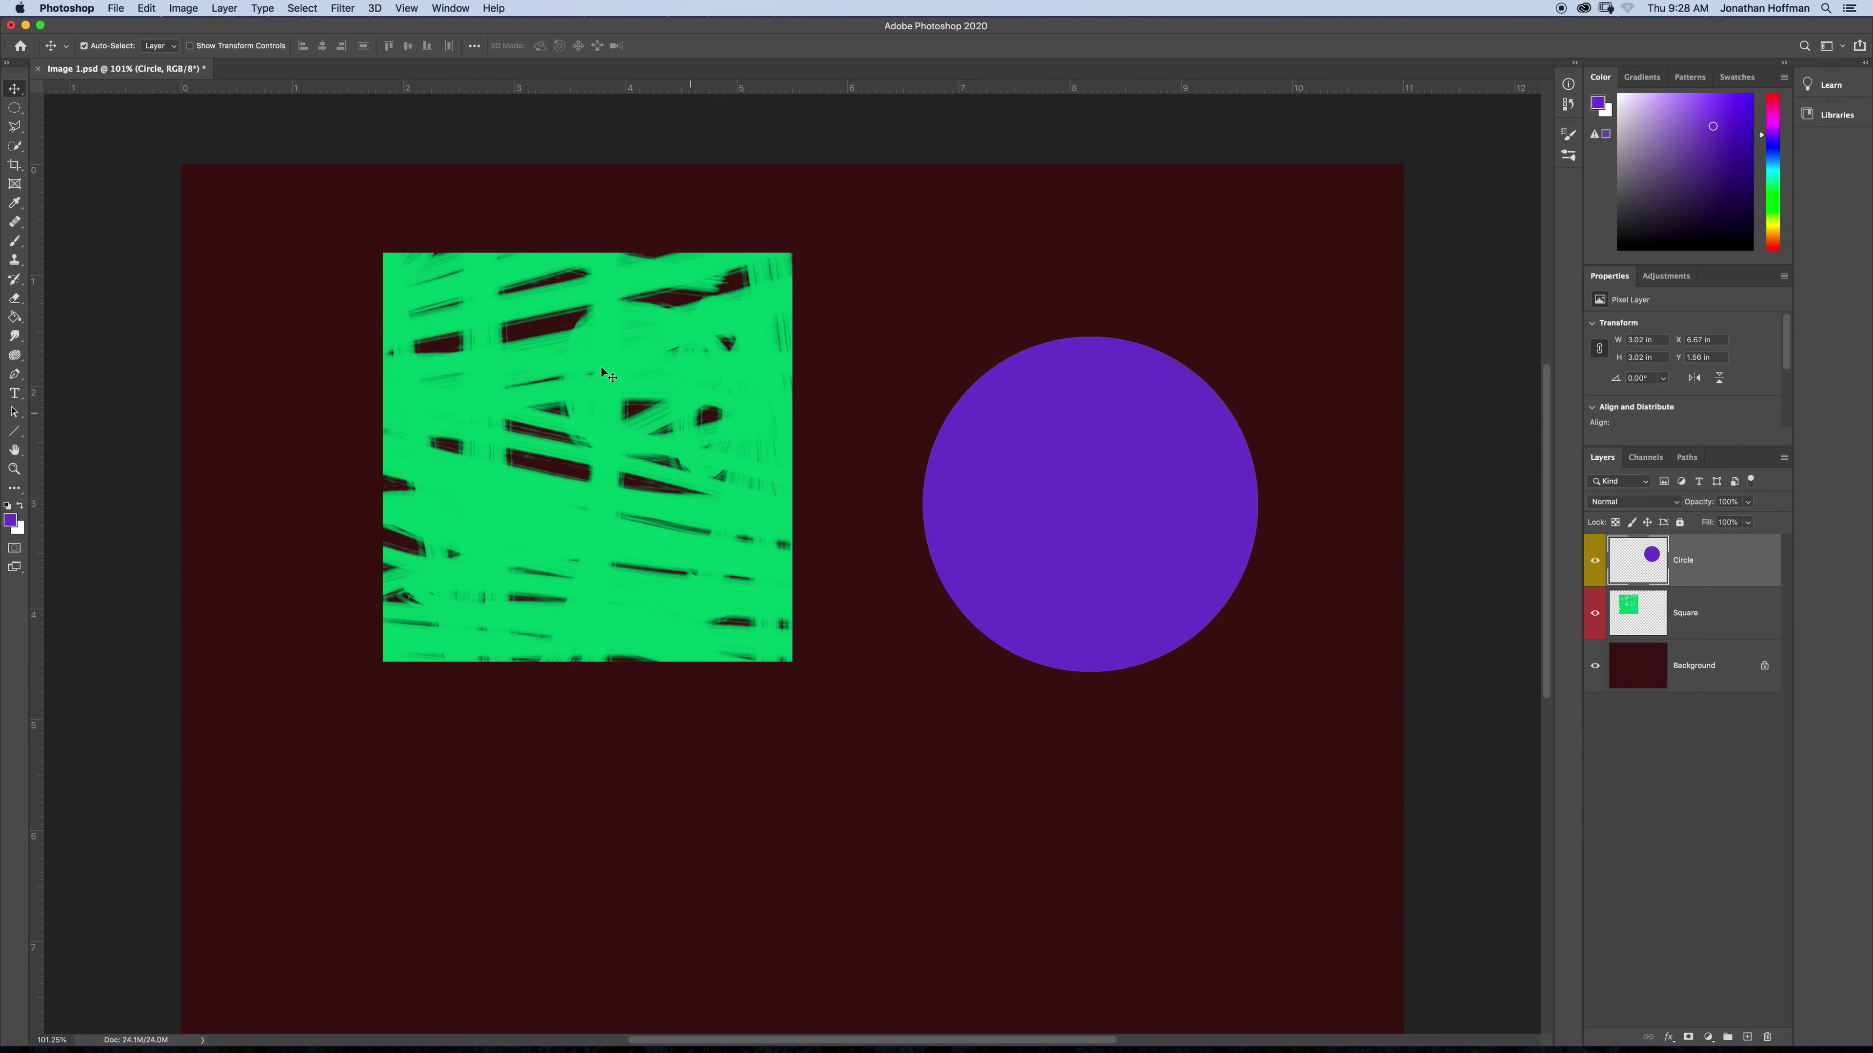
- Slide the green square over the circle and order the Circle layer beneath Square
{"action": "left_click_drag", "start_coordinate": [601, 354], "coordinate": [528, 423]}
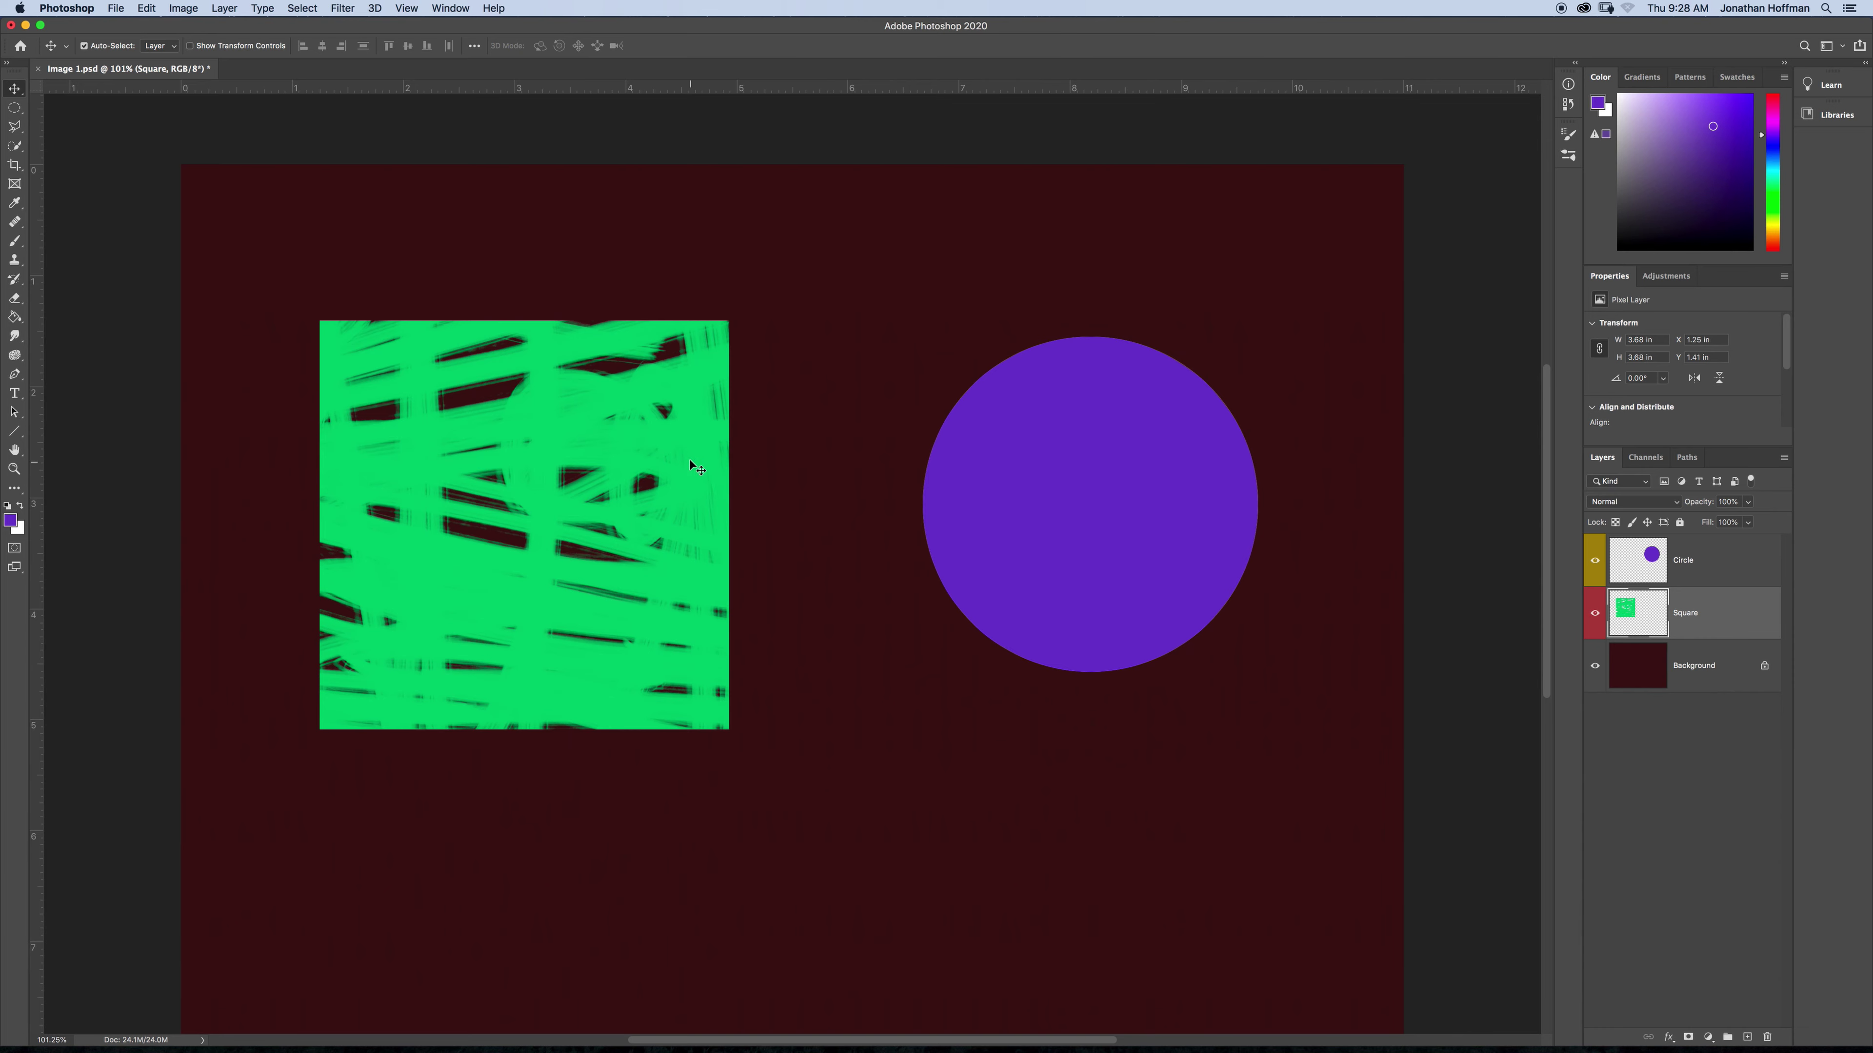
{"action": "left_click_drag", "start_coordinate": [700, 465], "coordinate": [1258, 469]}
{"action": "left_click_drag", "start_coordinate": [1651, 565], "coordinate": [1726, 624]}
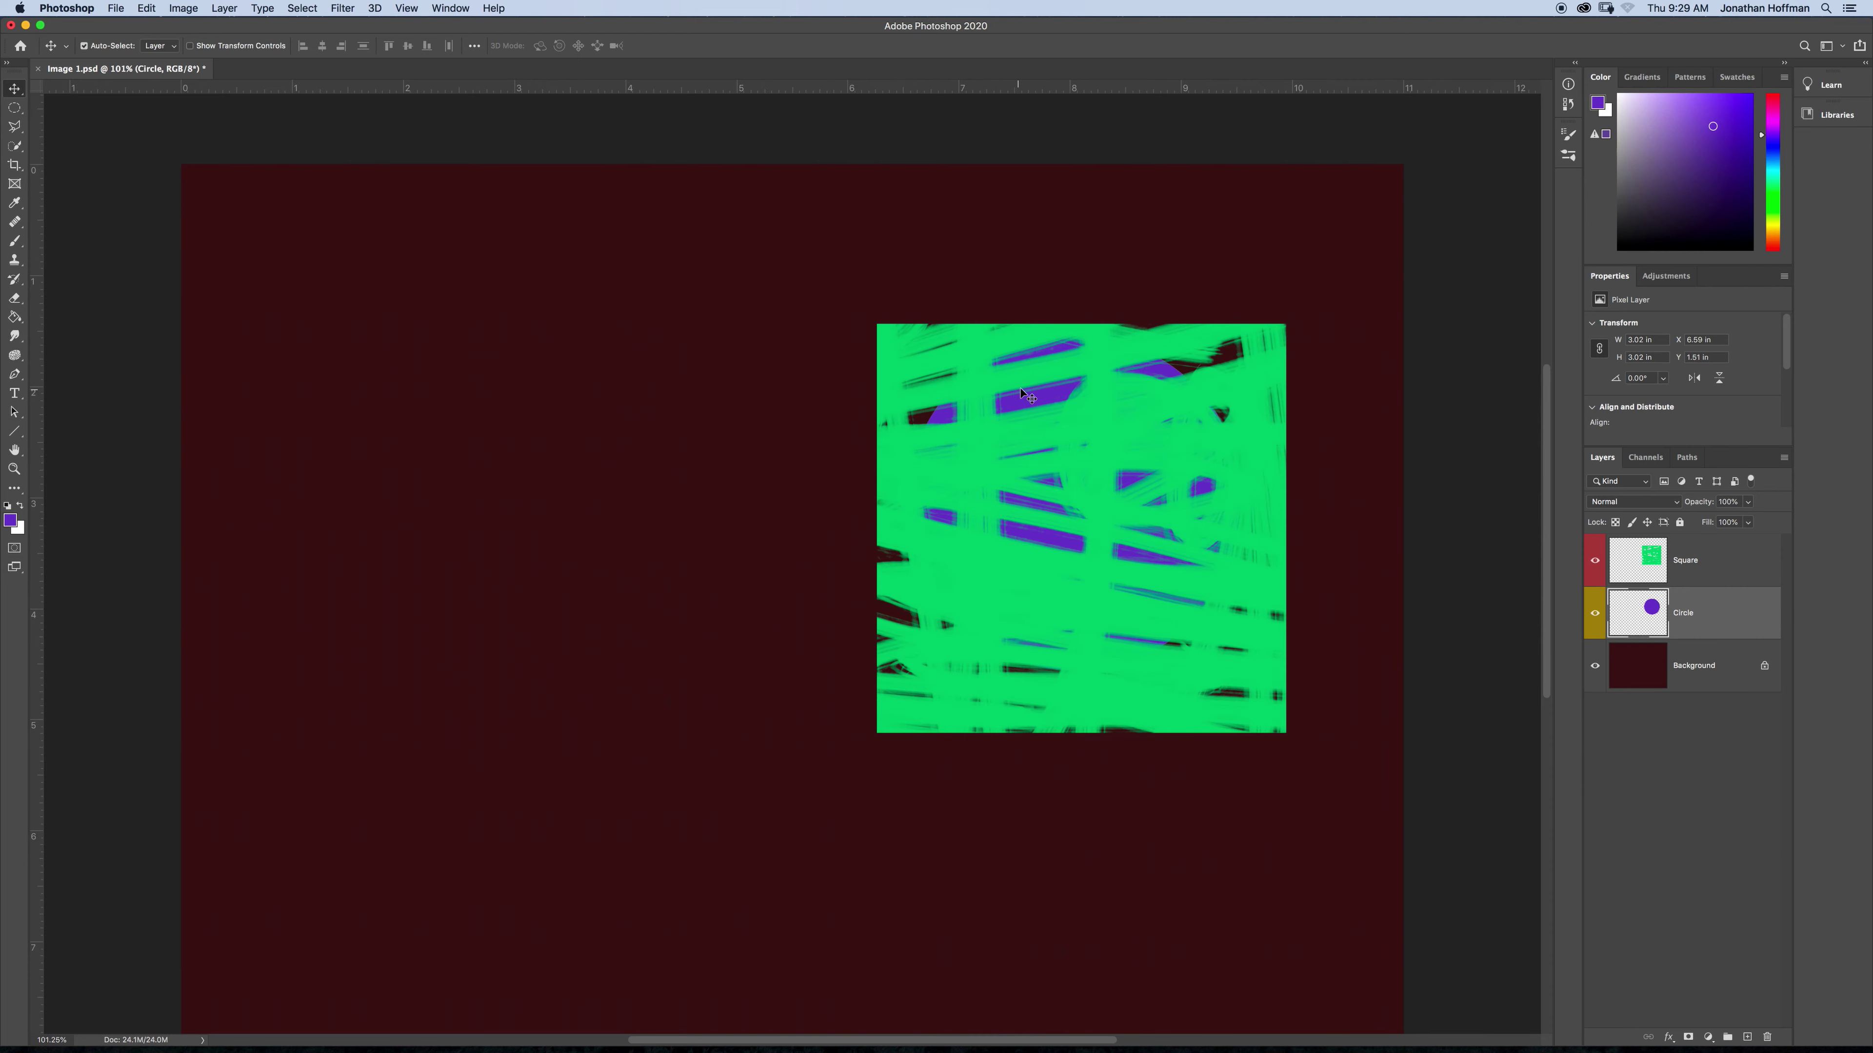
{"action": "mouse_move", "coordinate": [1053, 402]}
{"action": "left_mouse_down"}
{"action": "mouse_move", "coordinate": [1034, 390]}
{"action": "mouse_move", "coordinate": [1081, 391]}
{"action": "mouse_move", "coordinate": [1035, 366]}
{"action": "mouse_move", "coordinate": [1061, 380]}
{"action": "left_mouse_up"}
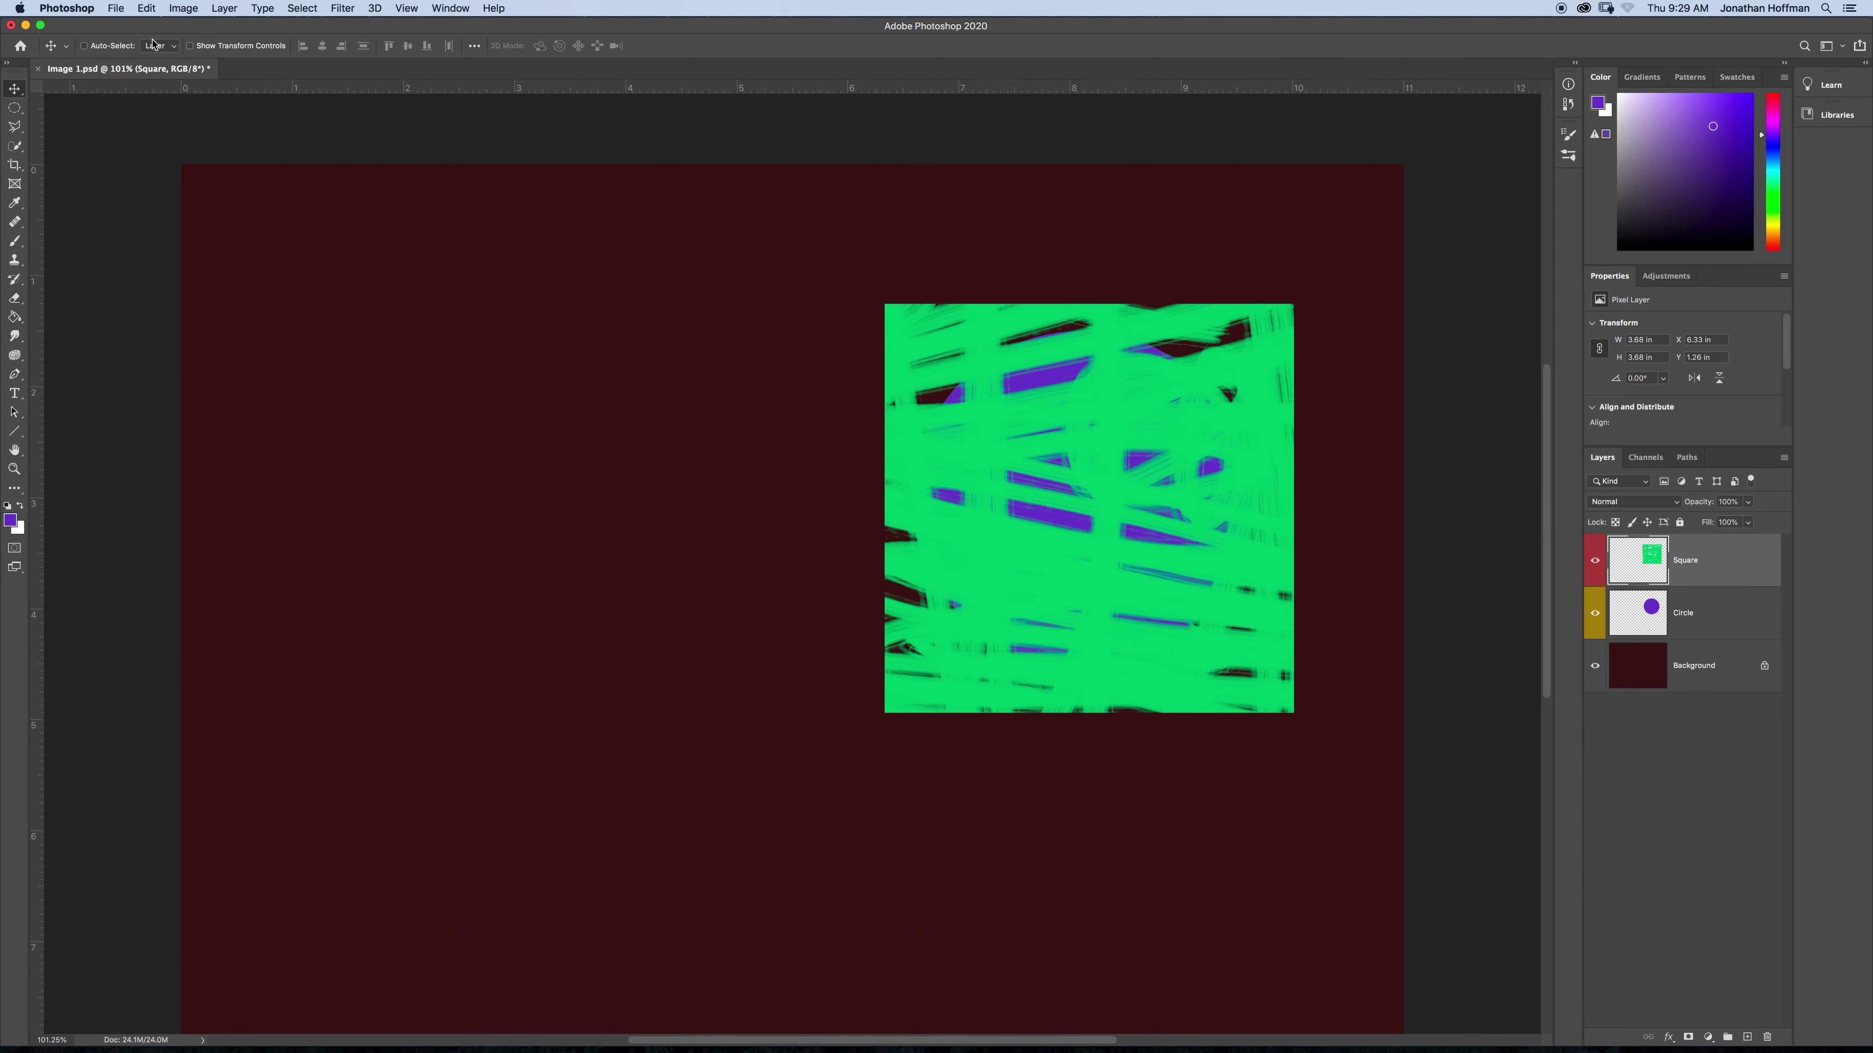
- Shift the circle left, then drag the square up and left over it
{"action": "left_click", "coordinate": [1737, 615]}
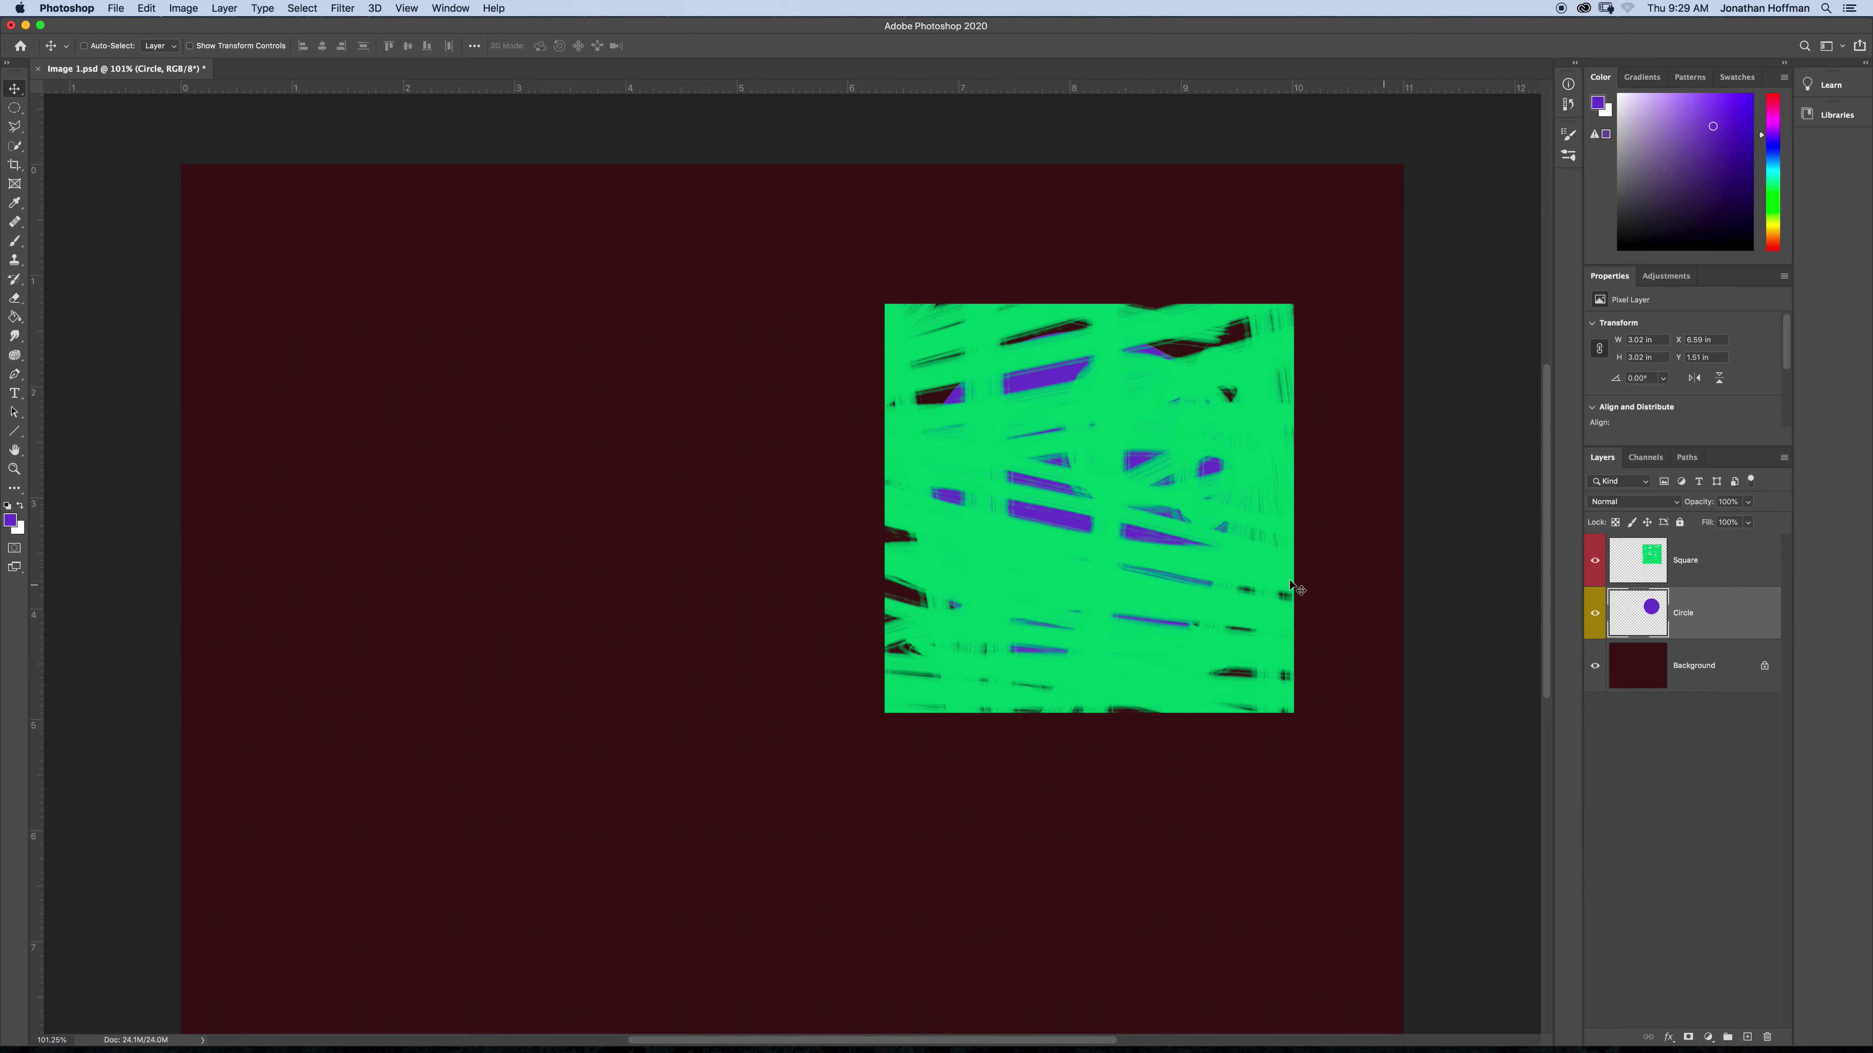
{"action": "left_click_drag", "start_coordinate": [640, 544], "coordinate": [388, 538]}
{"action": "left_click", "coordinate": [1738, 566]}
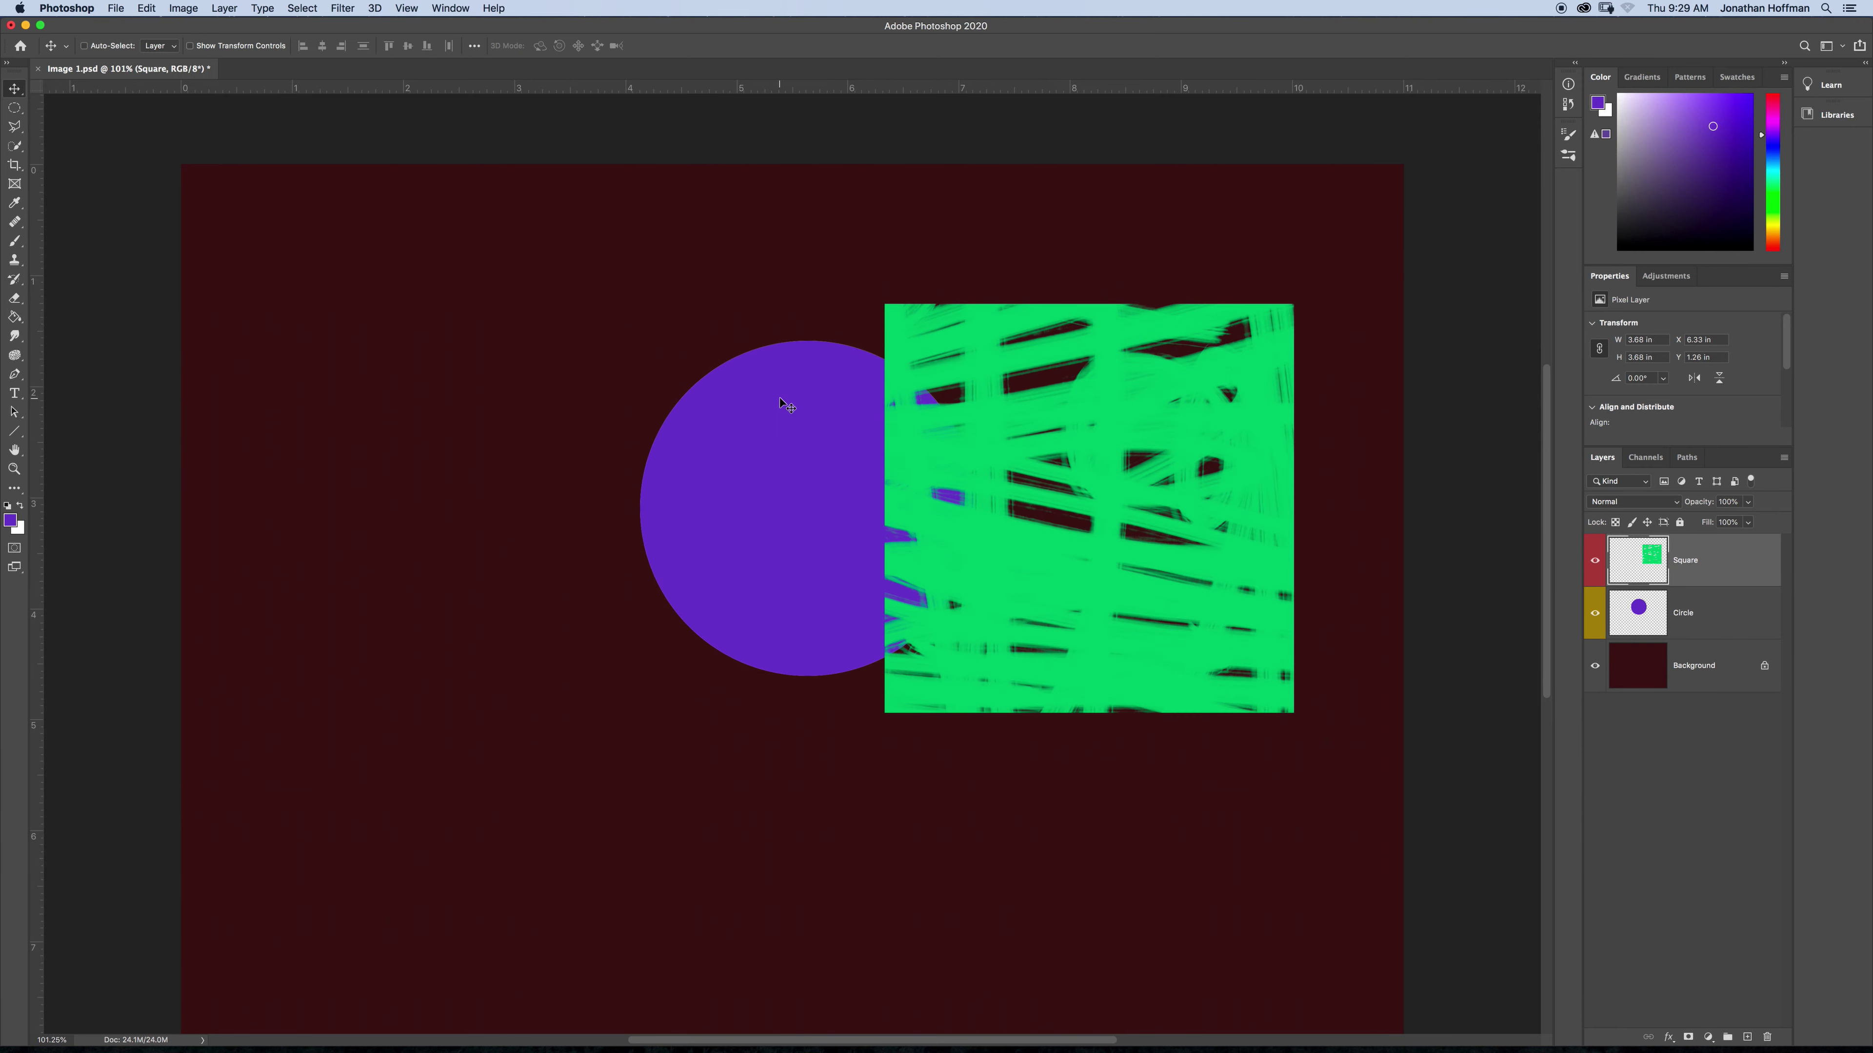
{"action": "left_click_drag", "start_coordinate": [272, 263], "coordinate": [298, 336]}
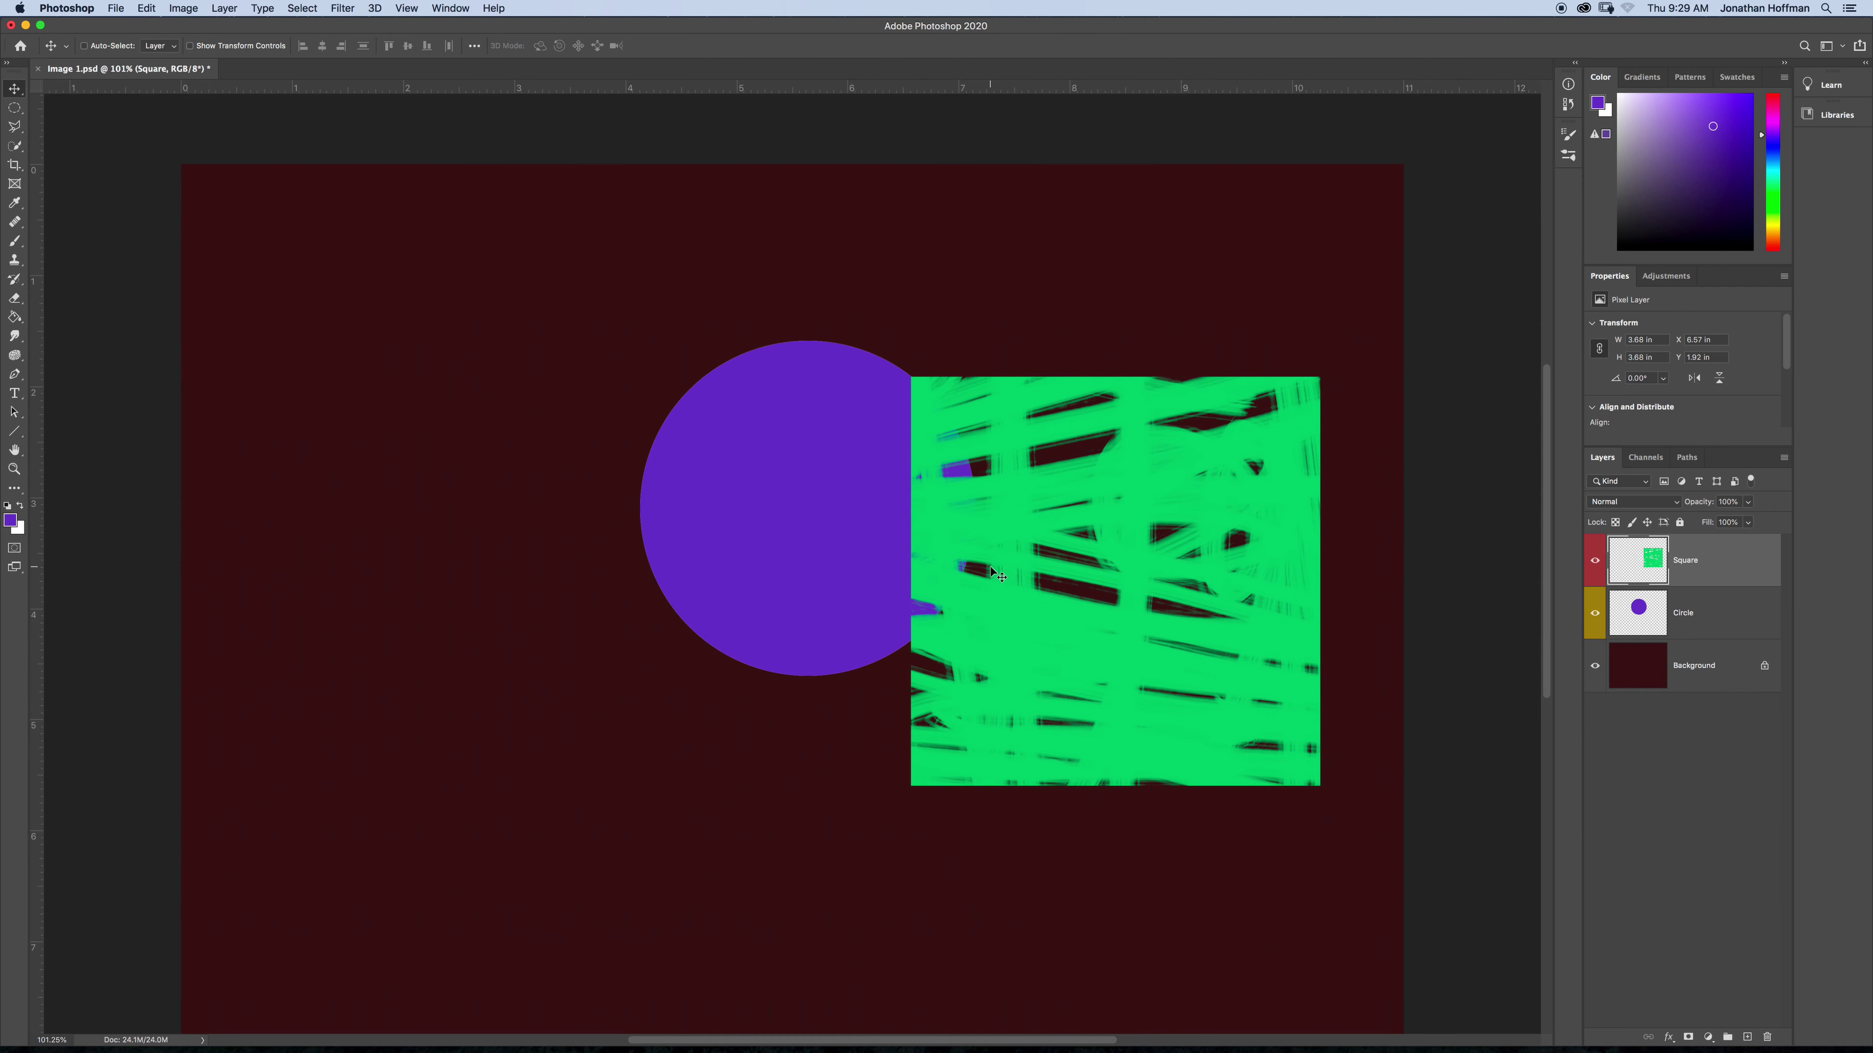
{"action": "left_click_drag", "start_coordinate": [995, 572], "coordinate": [671, 472]}
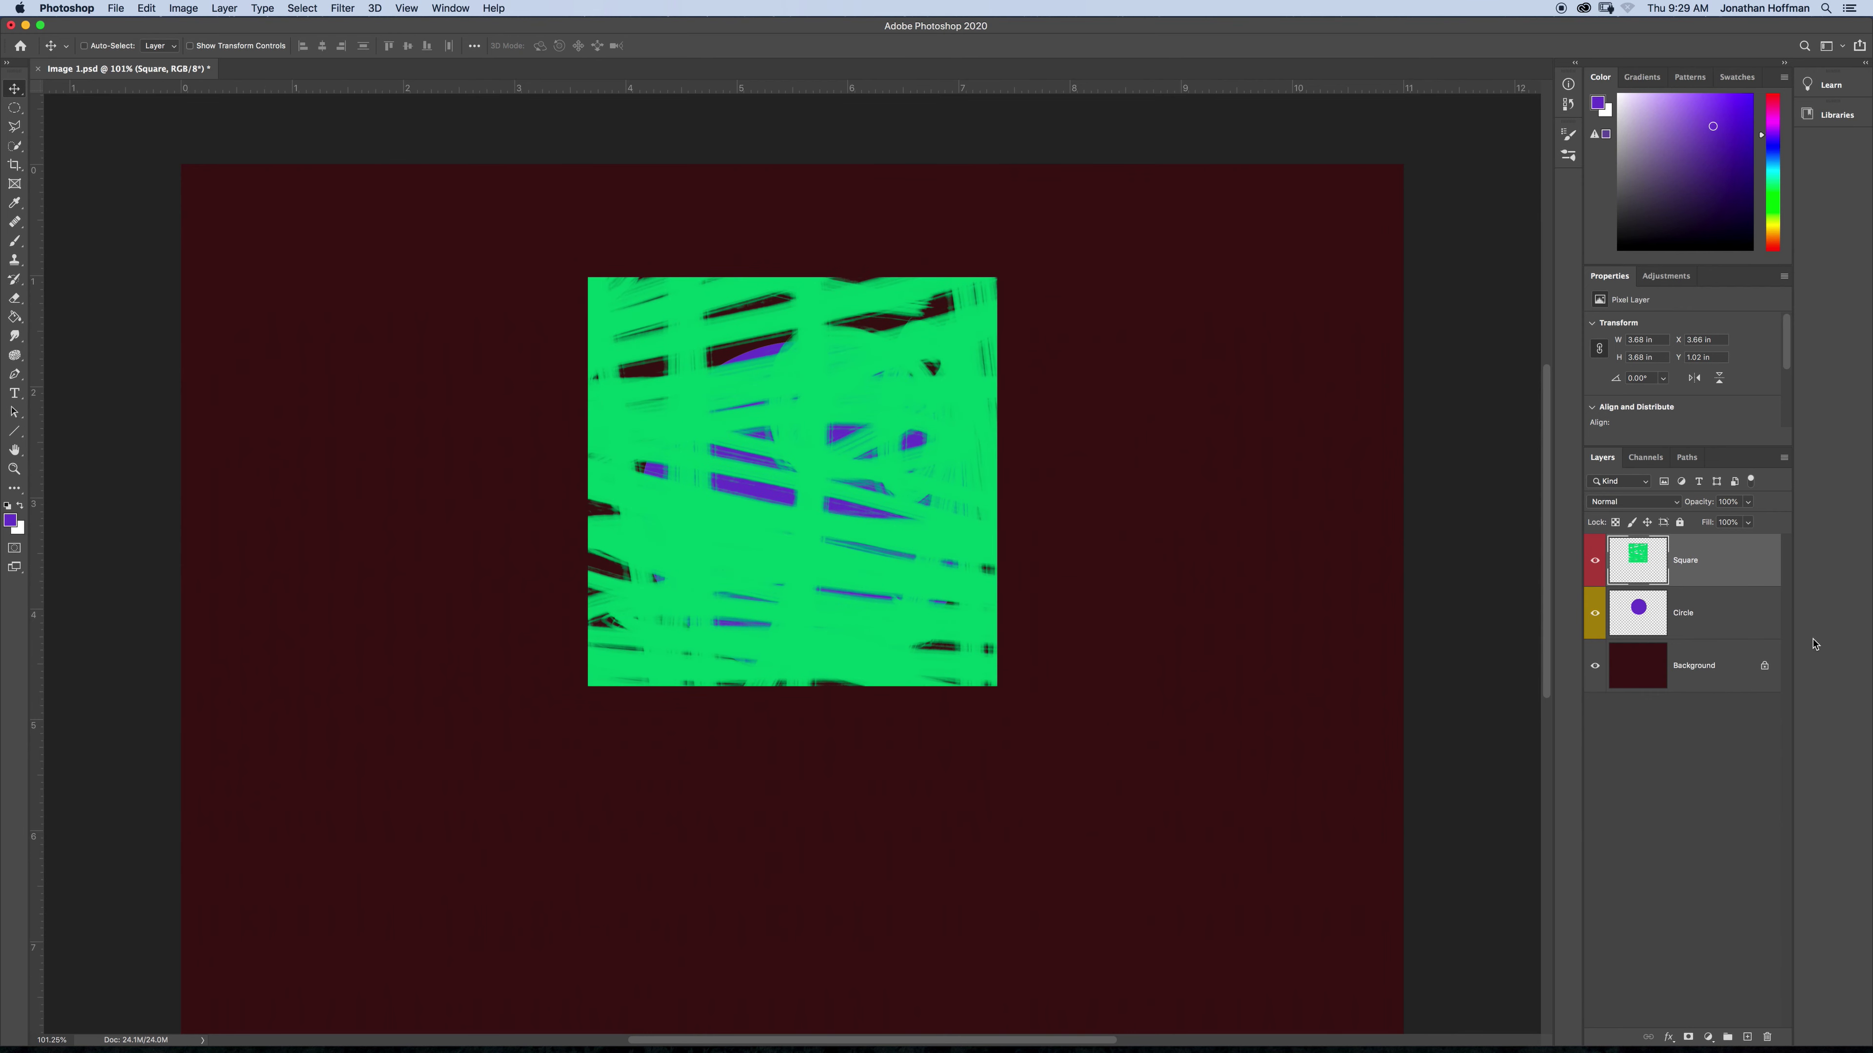
{"action": "left_click", "coordinate": [1742, 624]}
{"action": "left_click", "coordinate": [1736, 581]}
{"action": "mouse_move", "coordinate": [1725, 574]}
{"action": "left_mouse_down"}
{"action": "mouse_move", "coordinate": [1724, 636]}
{"action": "mouse_move", "coordinate": [1724, 599]}
{"action": "left_mouse_up"}
{"action": "left_click", "coordinate": [1724, 565]}
{"action": "key", "text": "super+bracketleft"}
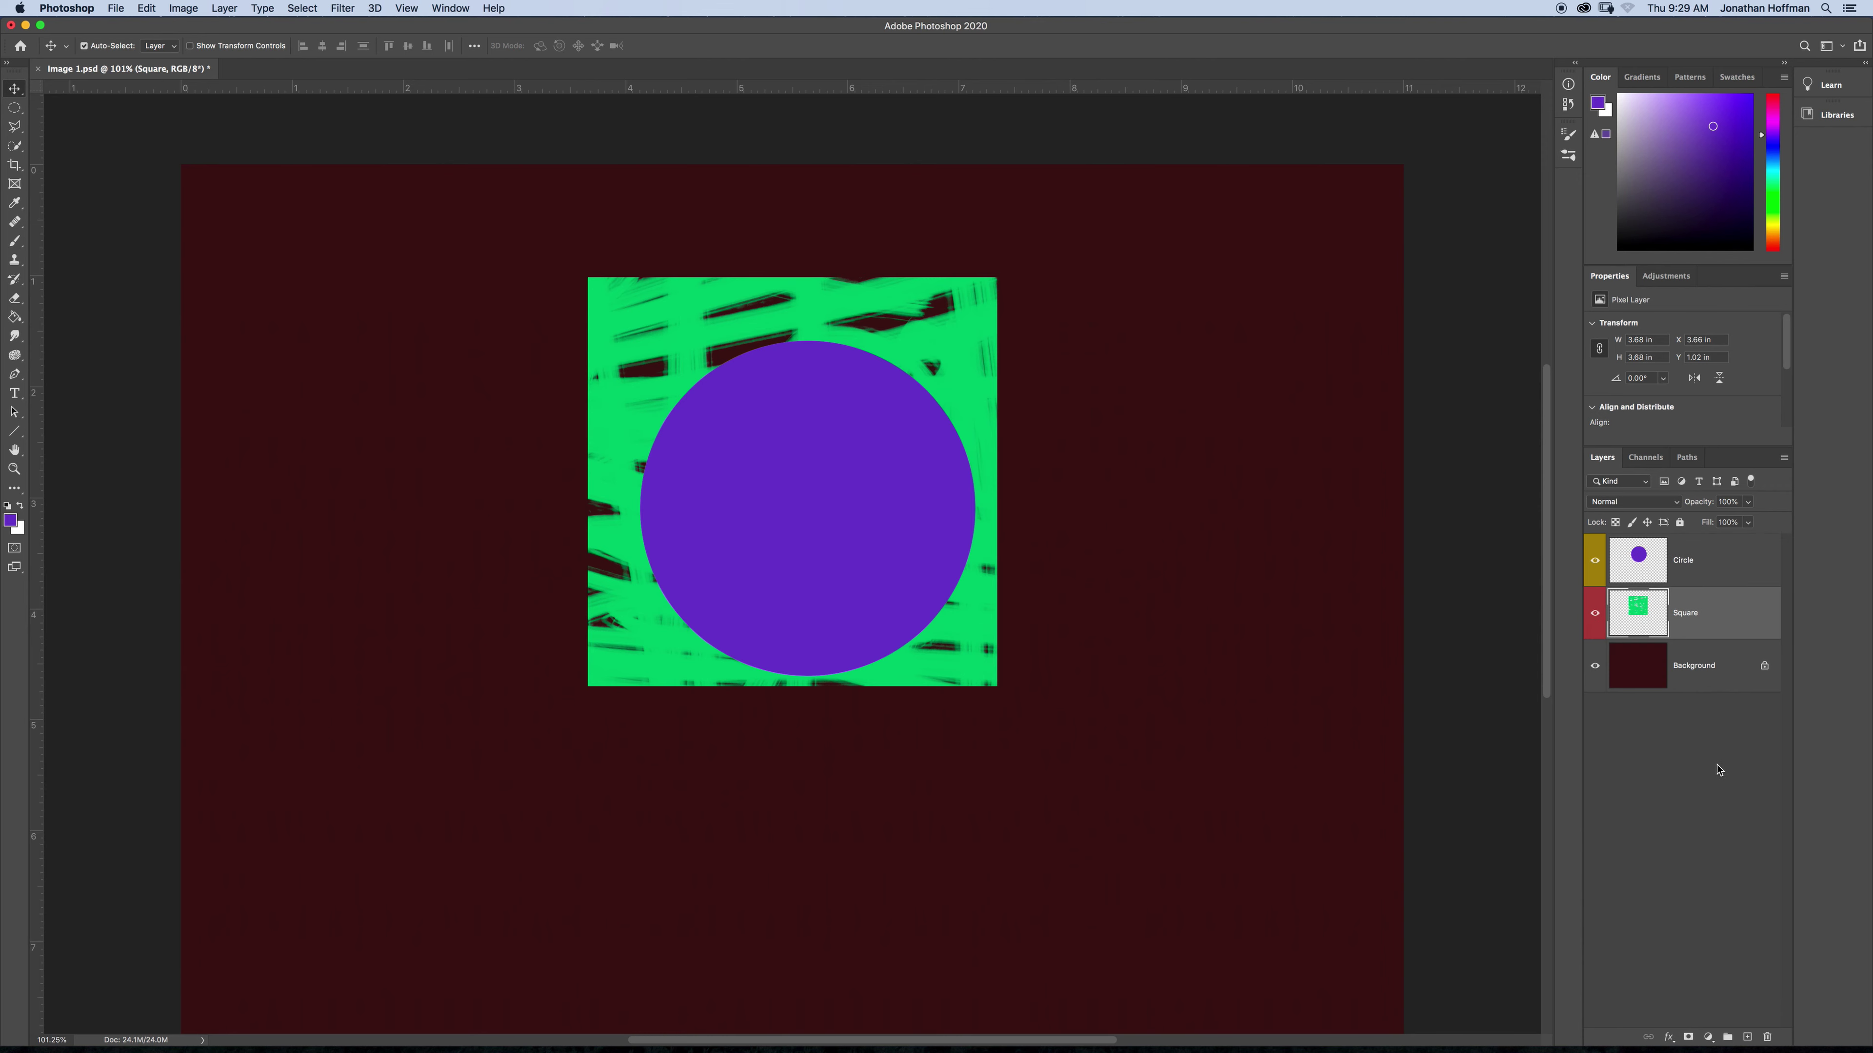
{"action": "key", "text": "super+bracketright"}
{"action": "key", "text": "super+bracketleft"}
{"action": "key", "text": "super+bracketright"}
{"action": "key", "text": "super+bracketleft"}
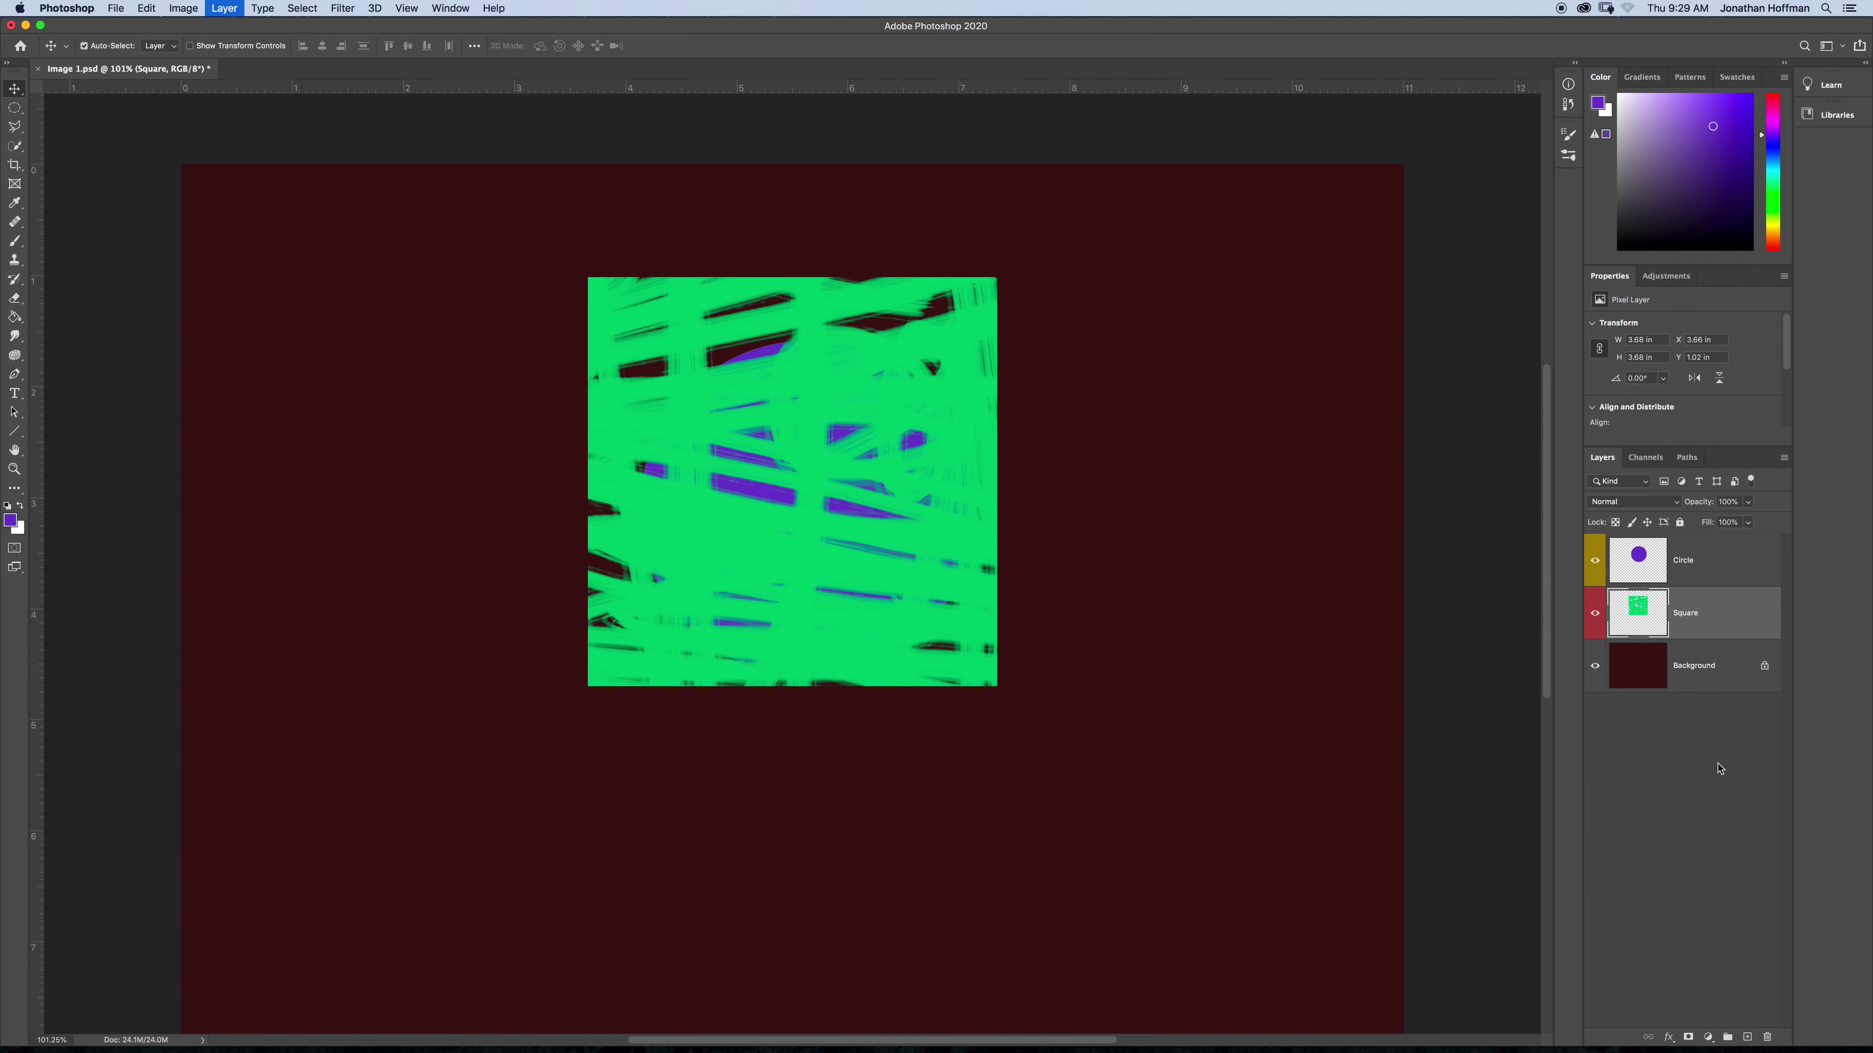
{"action": "key", "text": "super+bracketright"}
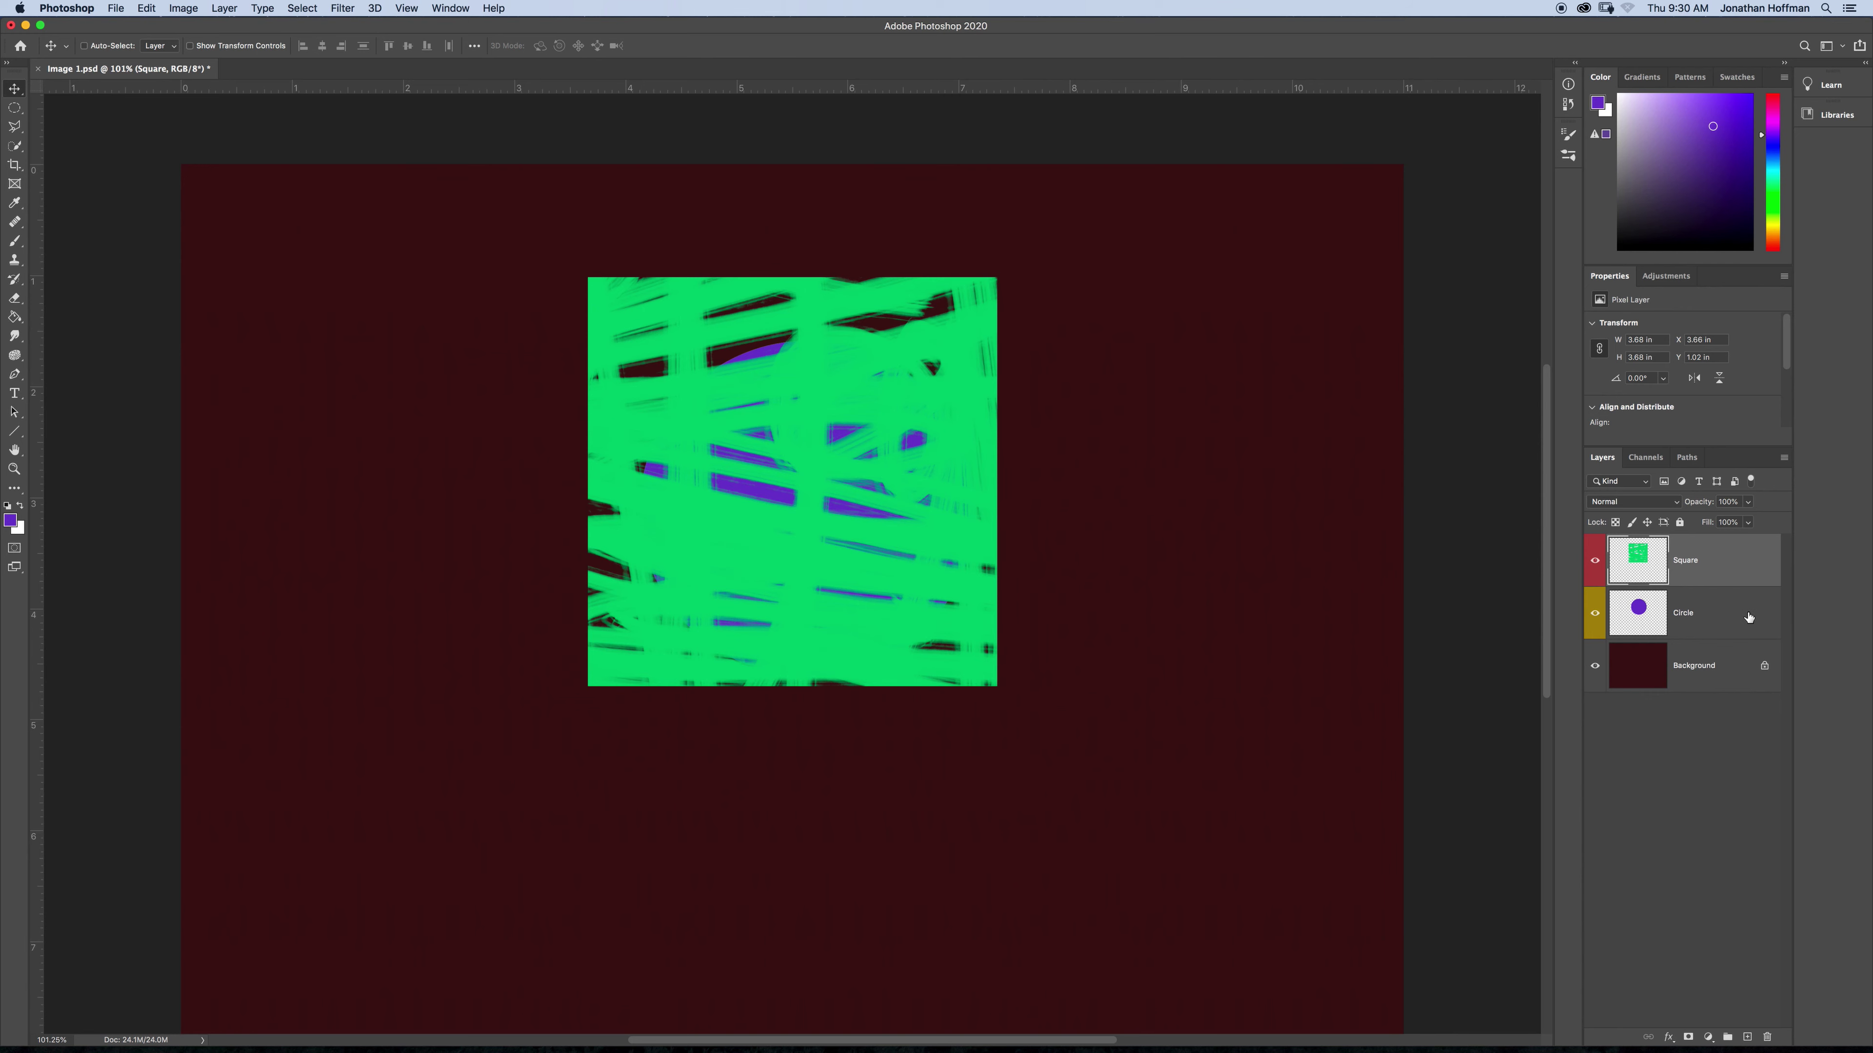
{"action": "left_click_drag", "start_coordinate": [775, 568], "coordinate": [460, 481]}
- Drag the green square to the upper left, apart from the purple circle
{"action": "left_click_drag", "start_coordinate": [811, 506], "coordinate": [1174, 417]}
{"action": "left_click", "coordinate": [1741, 628]}
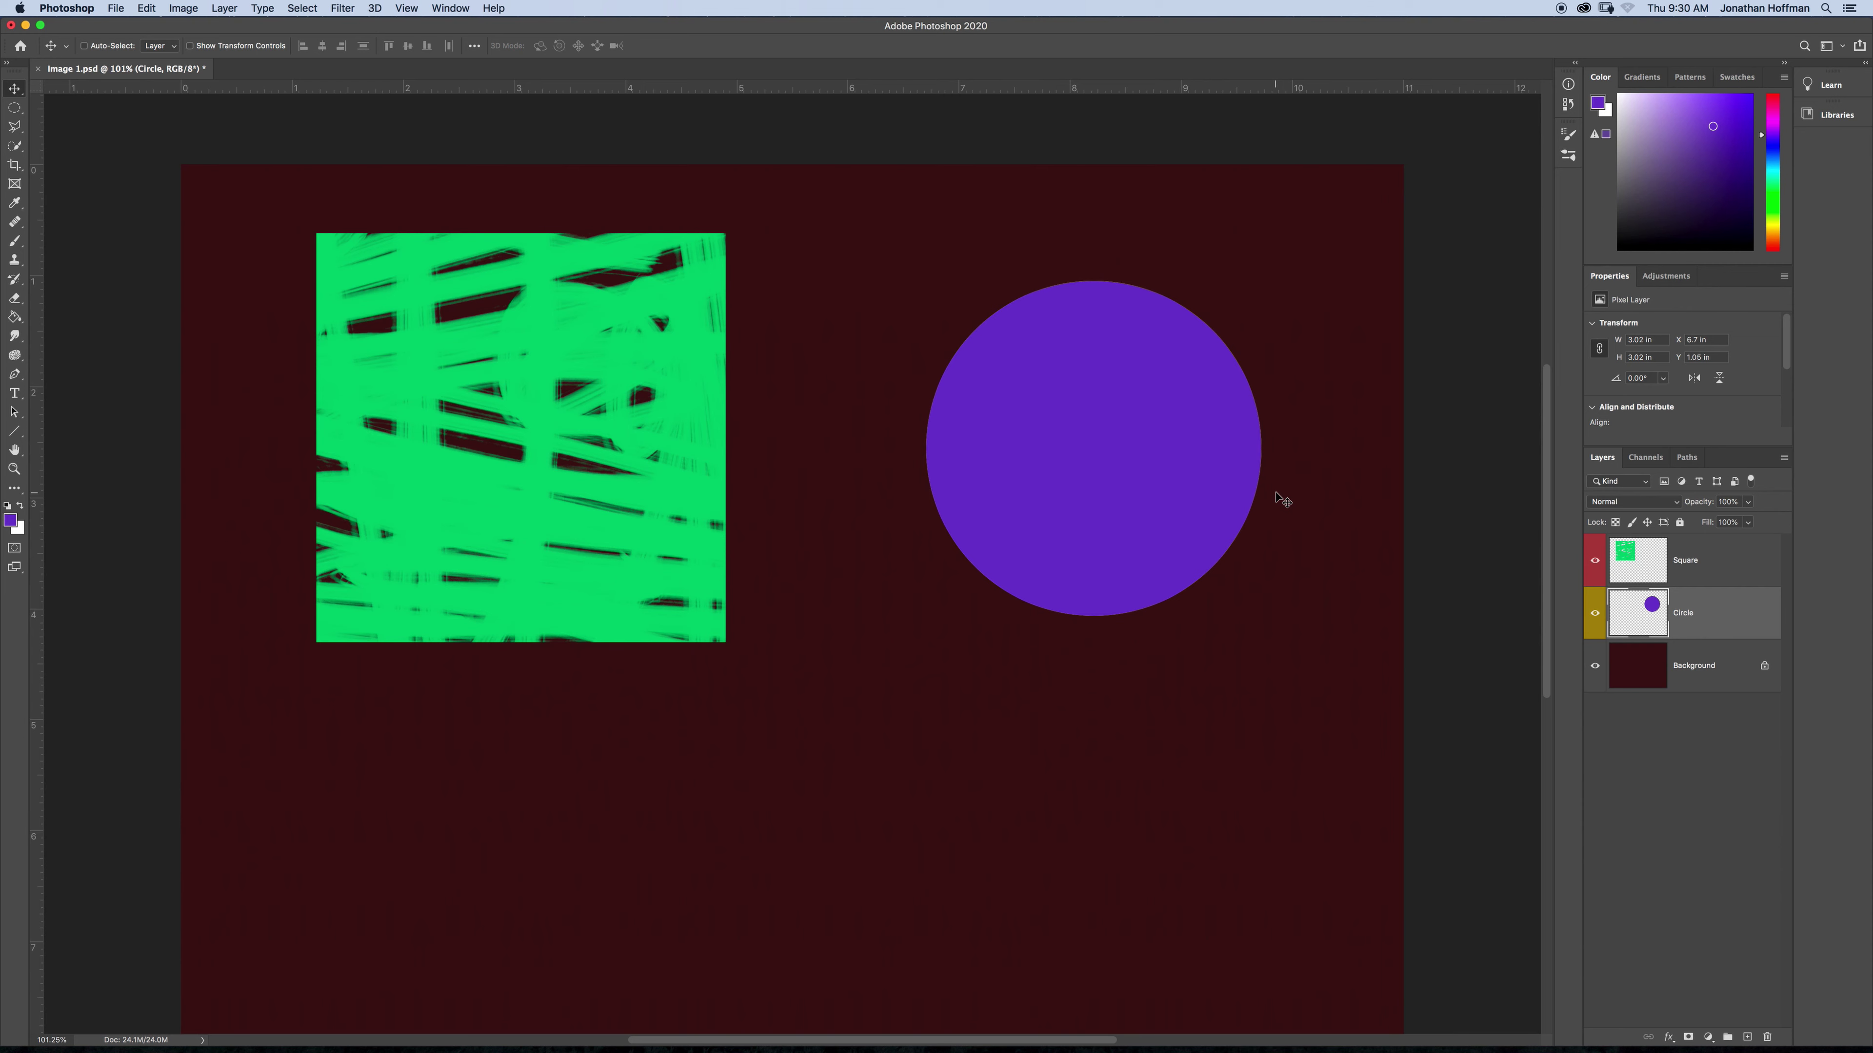
{"action": "left_click", "coordinate": [1729, 576]}
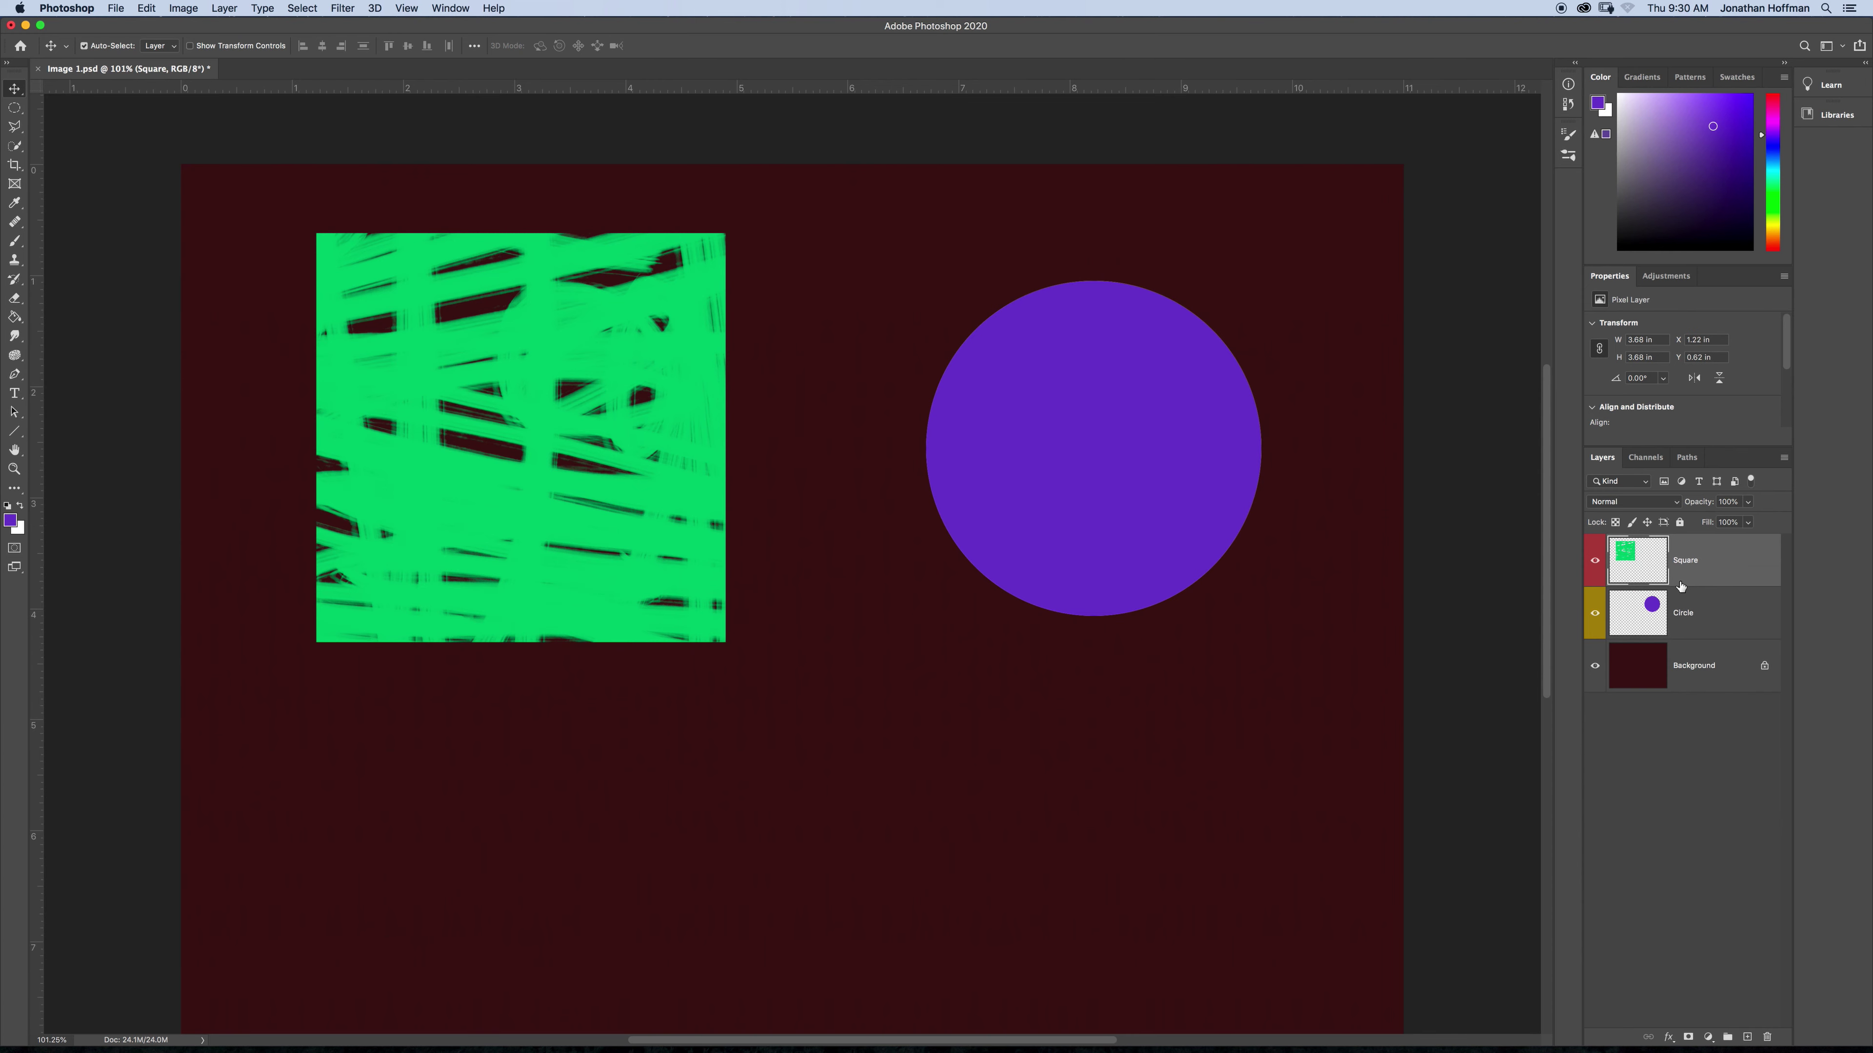
- Create a new layer named Star
{"action": "key", "text": "super+shift+n"}
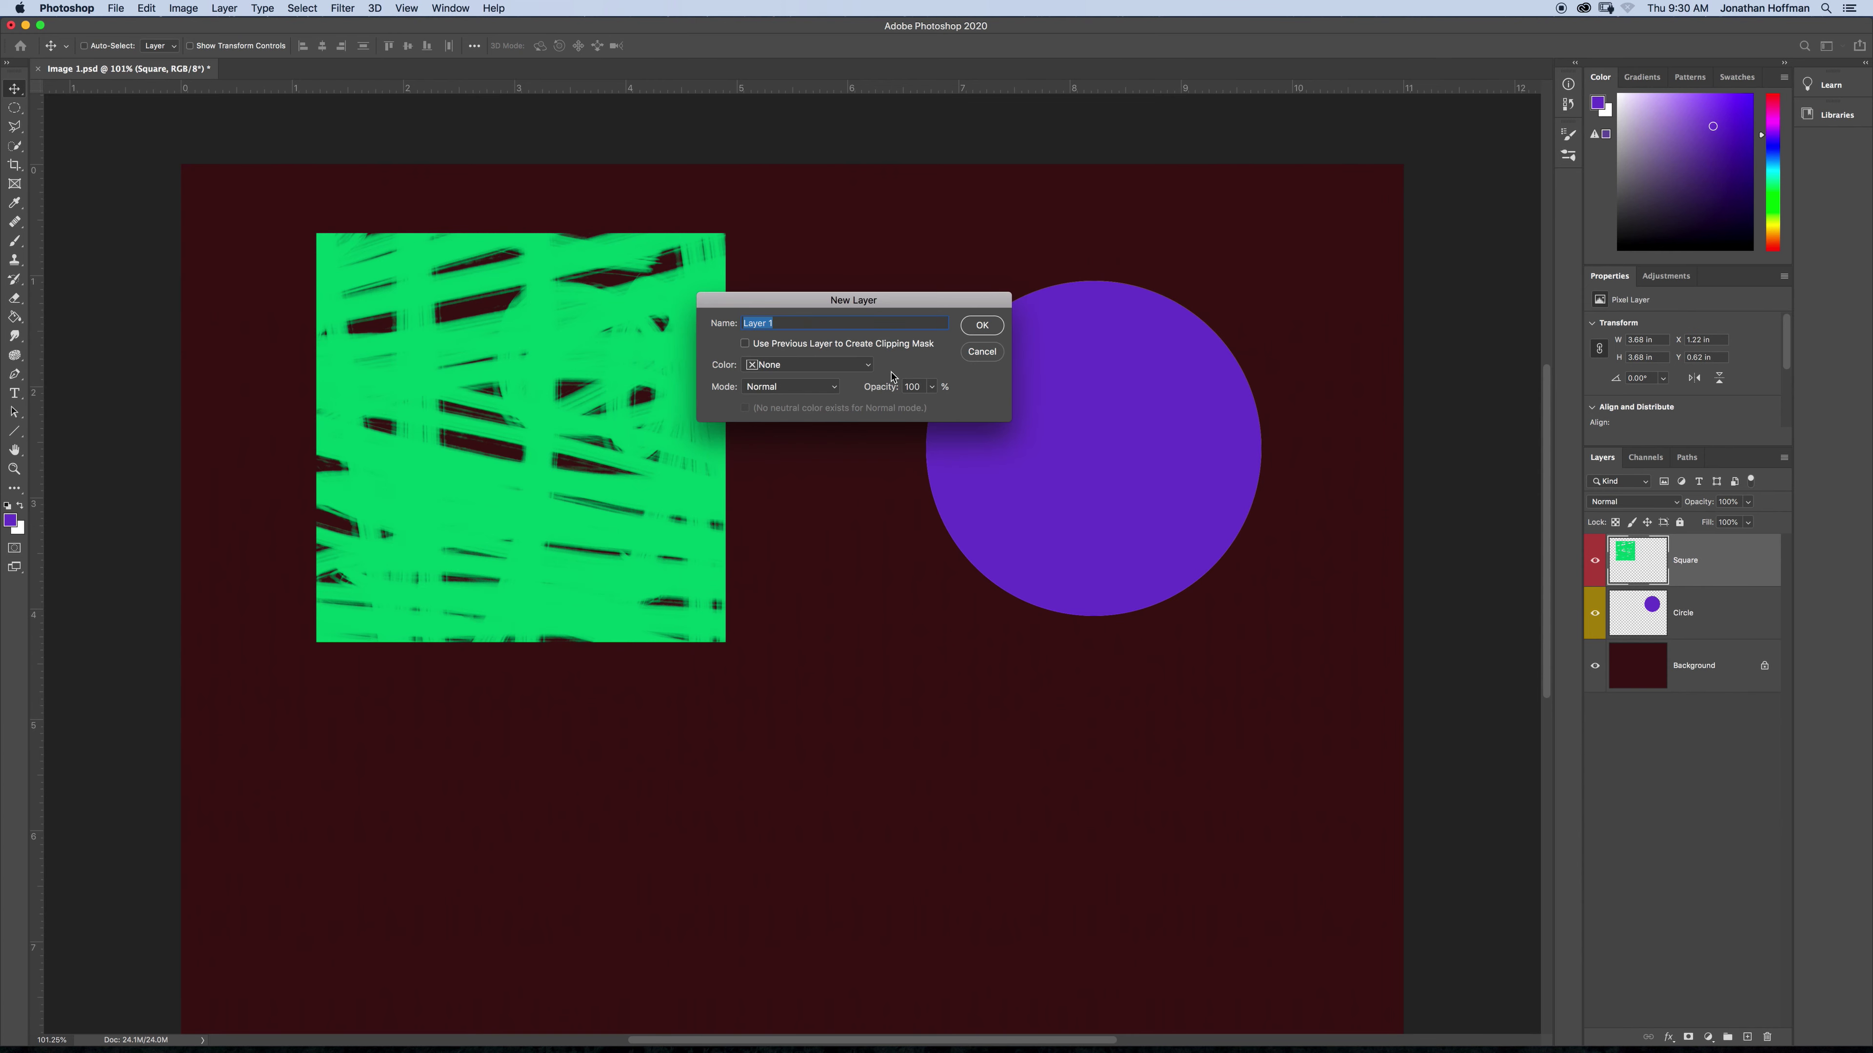
{"action": "type", "text": "Star"}
{"action": "key", "text": "Return"}
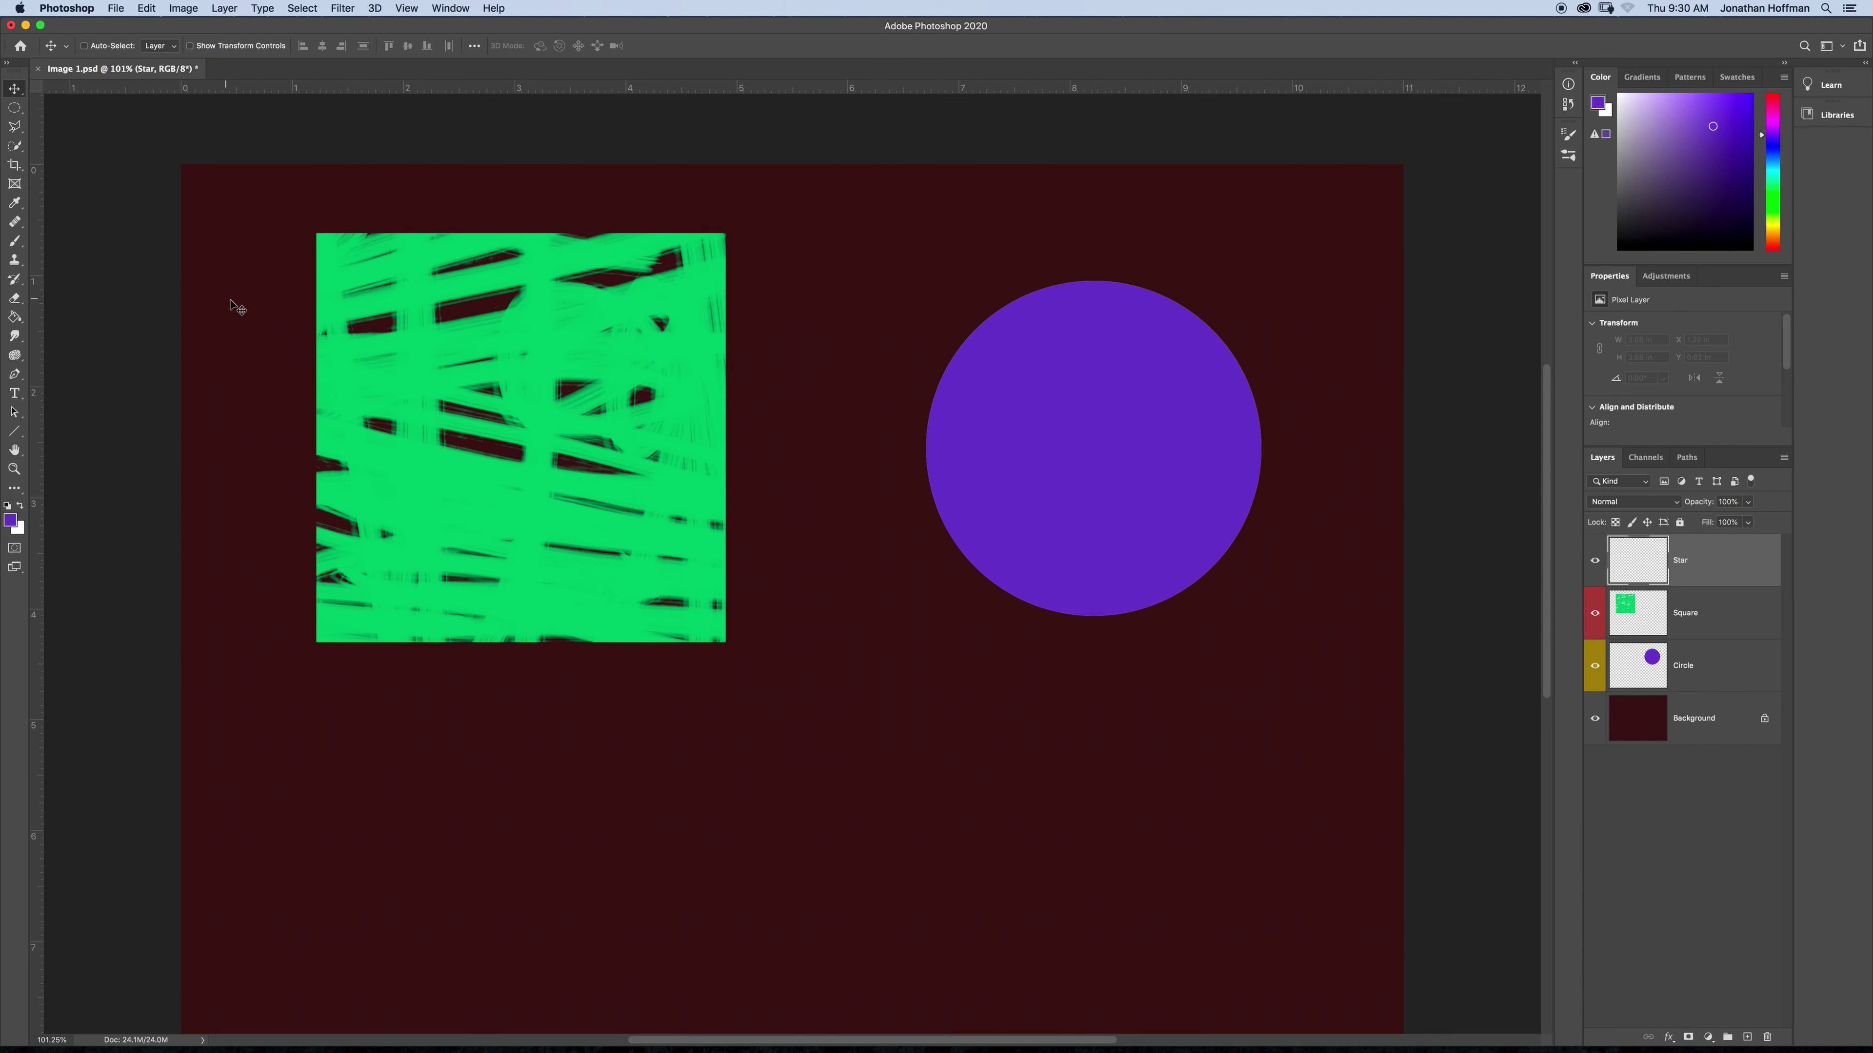
- Set the Brush tool to the Hard Round preset
{"action": "key", "text": "b"}
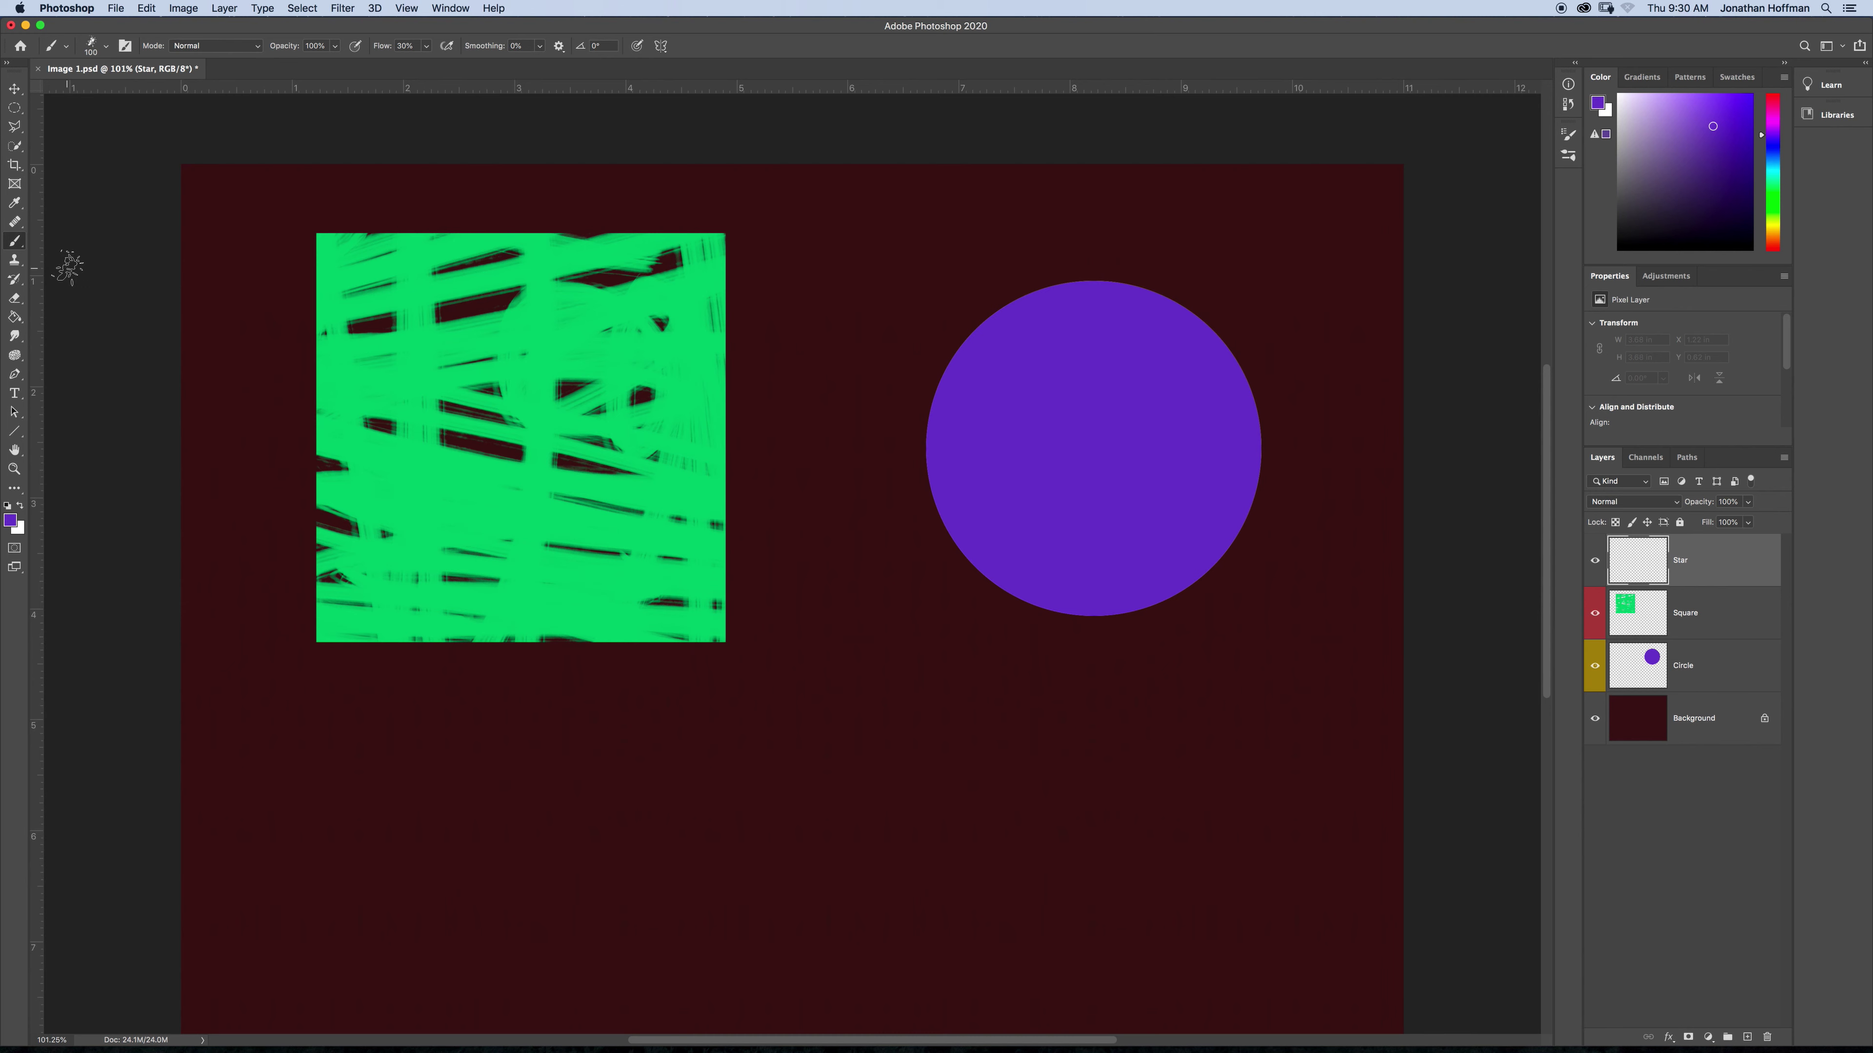
{"action": "right_click", "coordinate": [16, 241]}
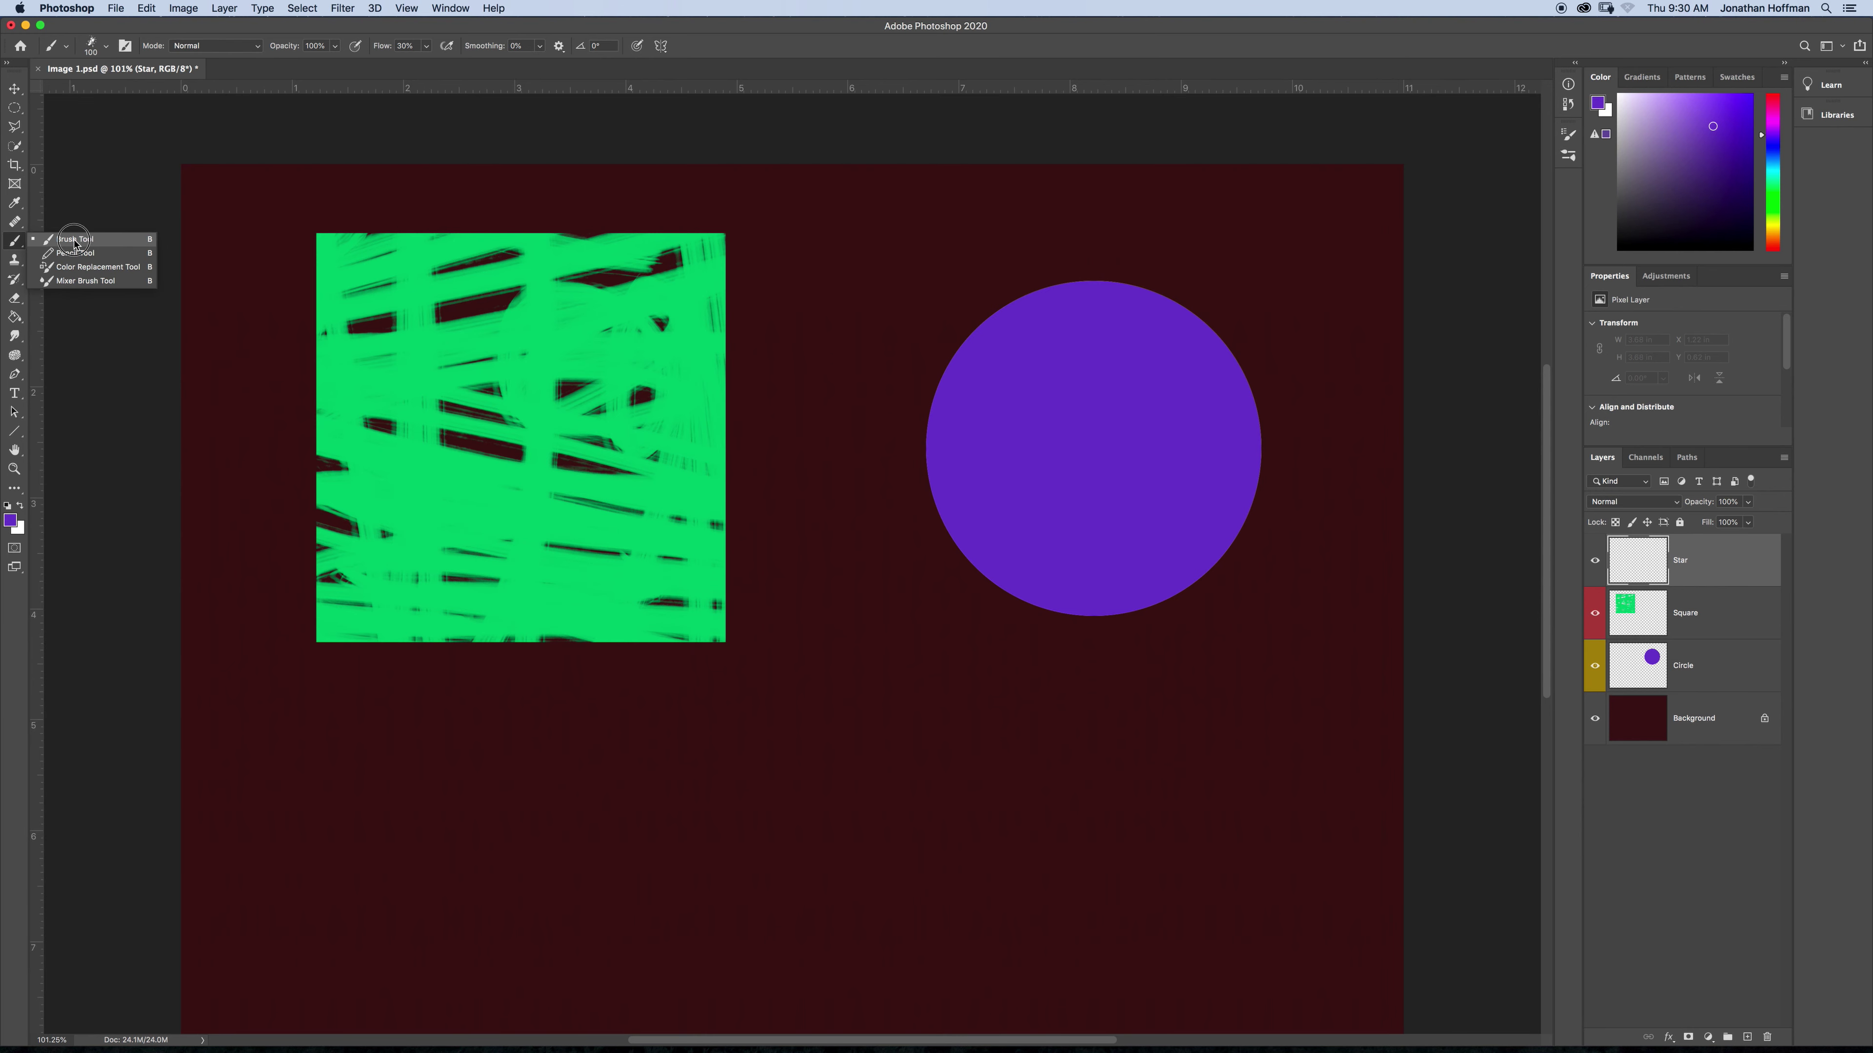
{"action": "left_click", "coordinate": [108, 43]}
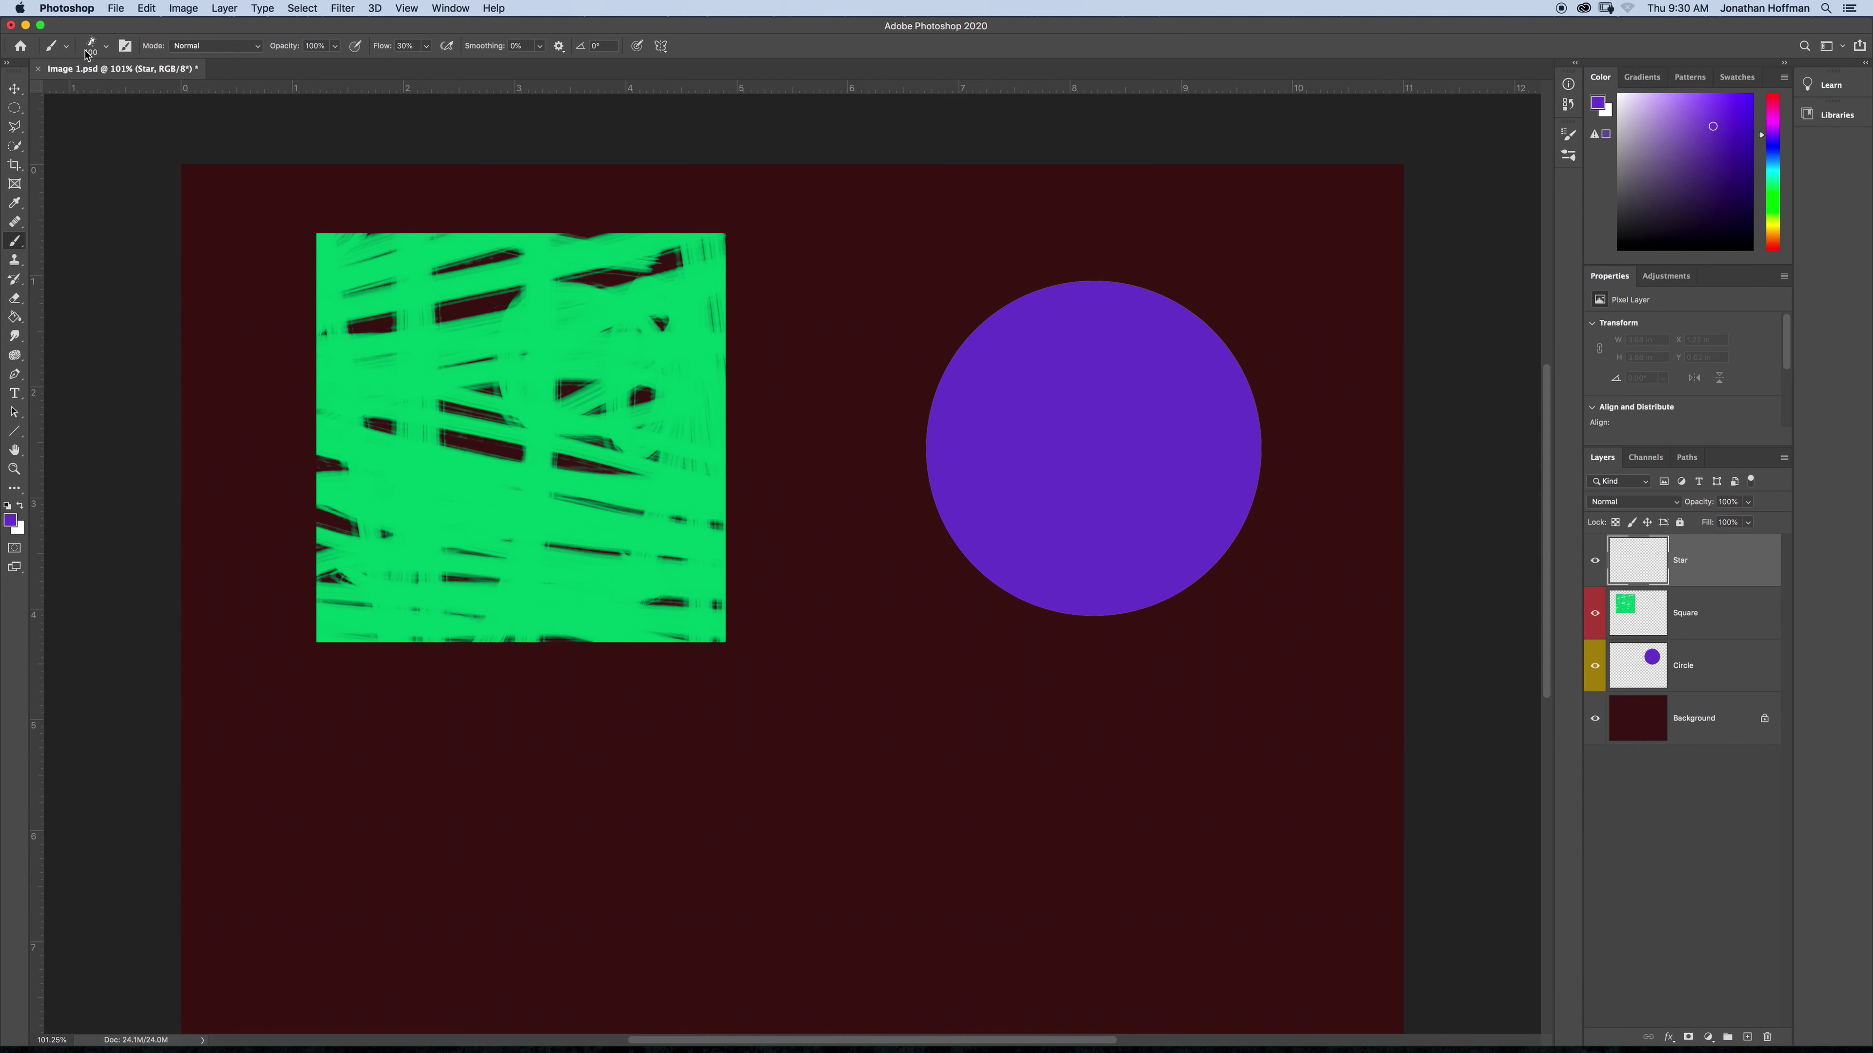
{"action": "left_click", "coordinate": [105, 47]}
{"action": "left_click", "coordinate": [108, 49]}
{"action": "left_click", "coordinate": [105, 47]}
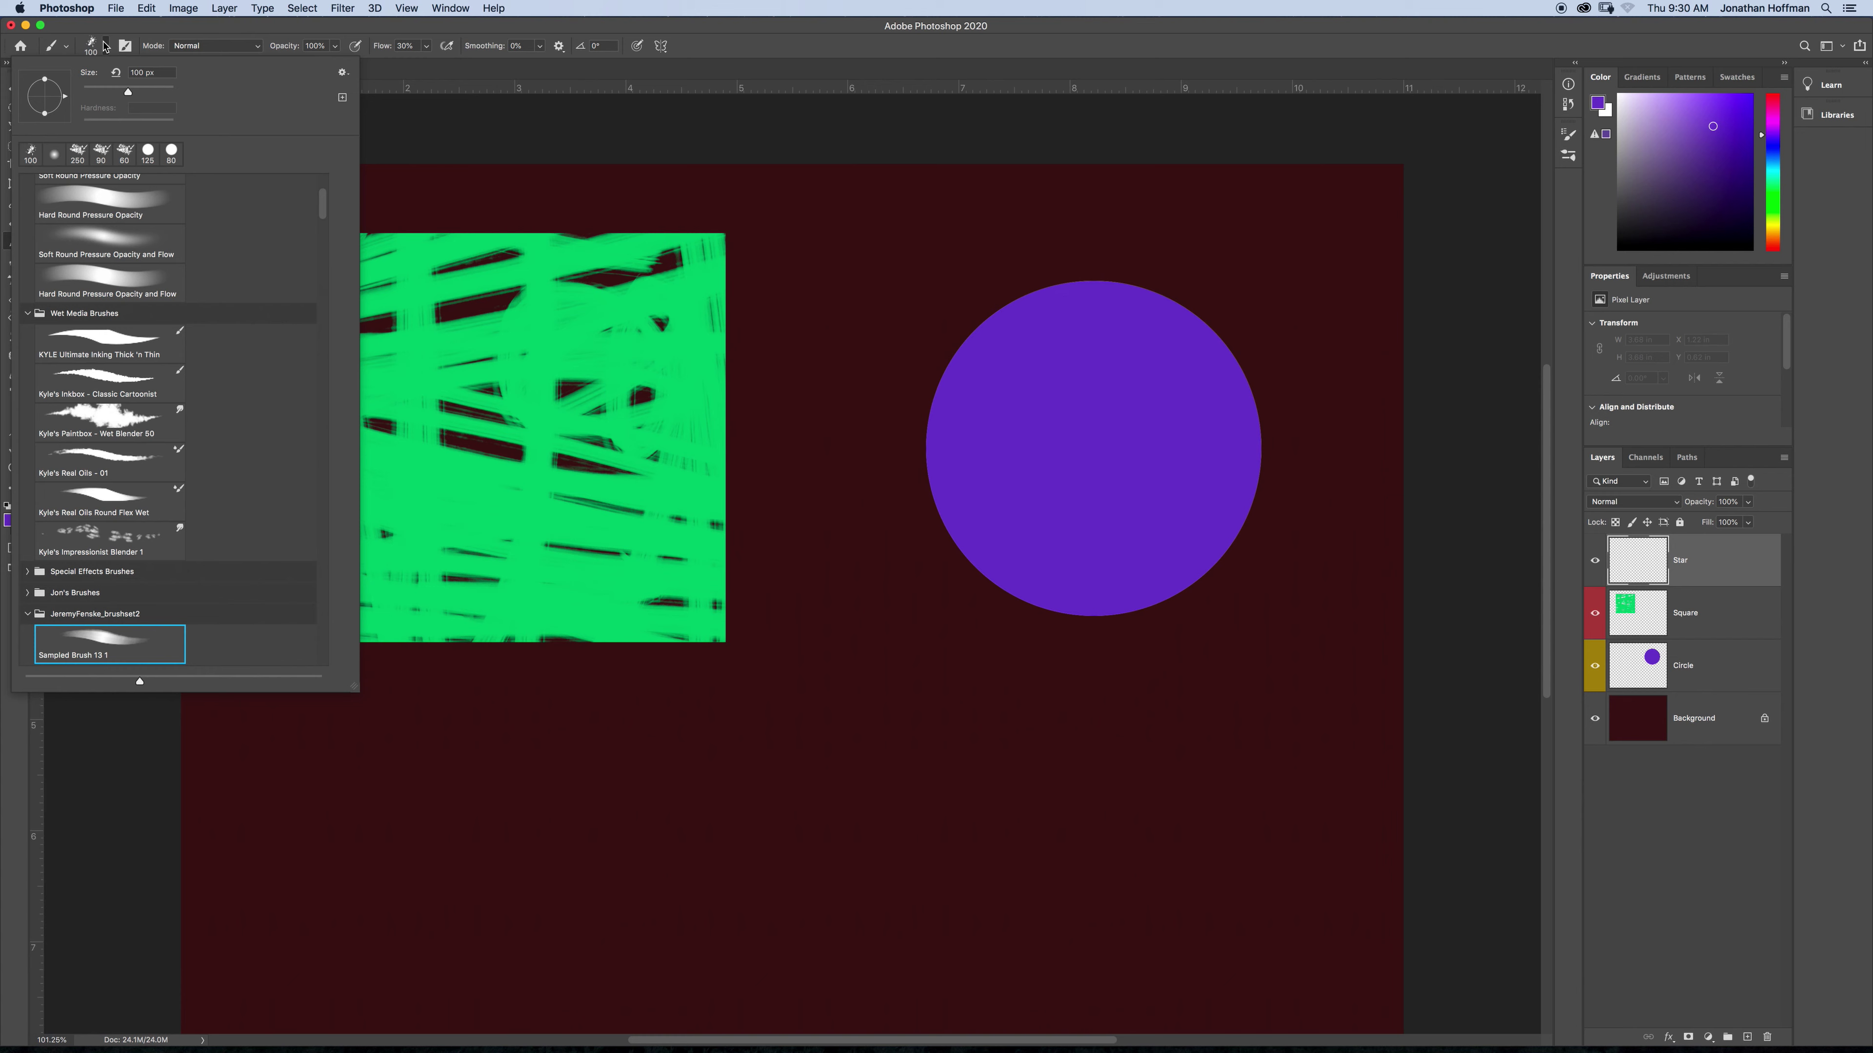
{"action": "mouse_move", "coordinate": [322, 216]}
{"action": "left_mouse_down"}
{"action": "mouse_move", "coordinate": [325, 301]}
{"action": "mouse_move", "coordinate": [318, 177]}
{"action": "left_mouse_up"}
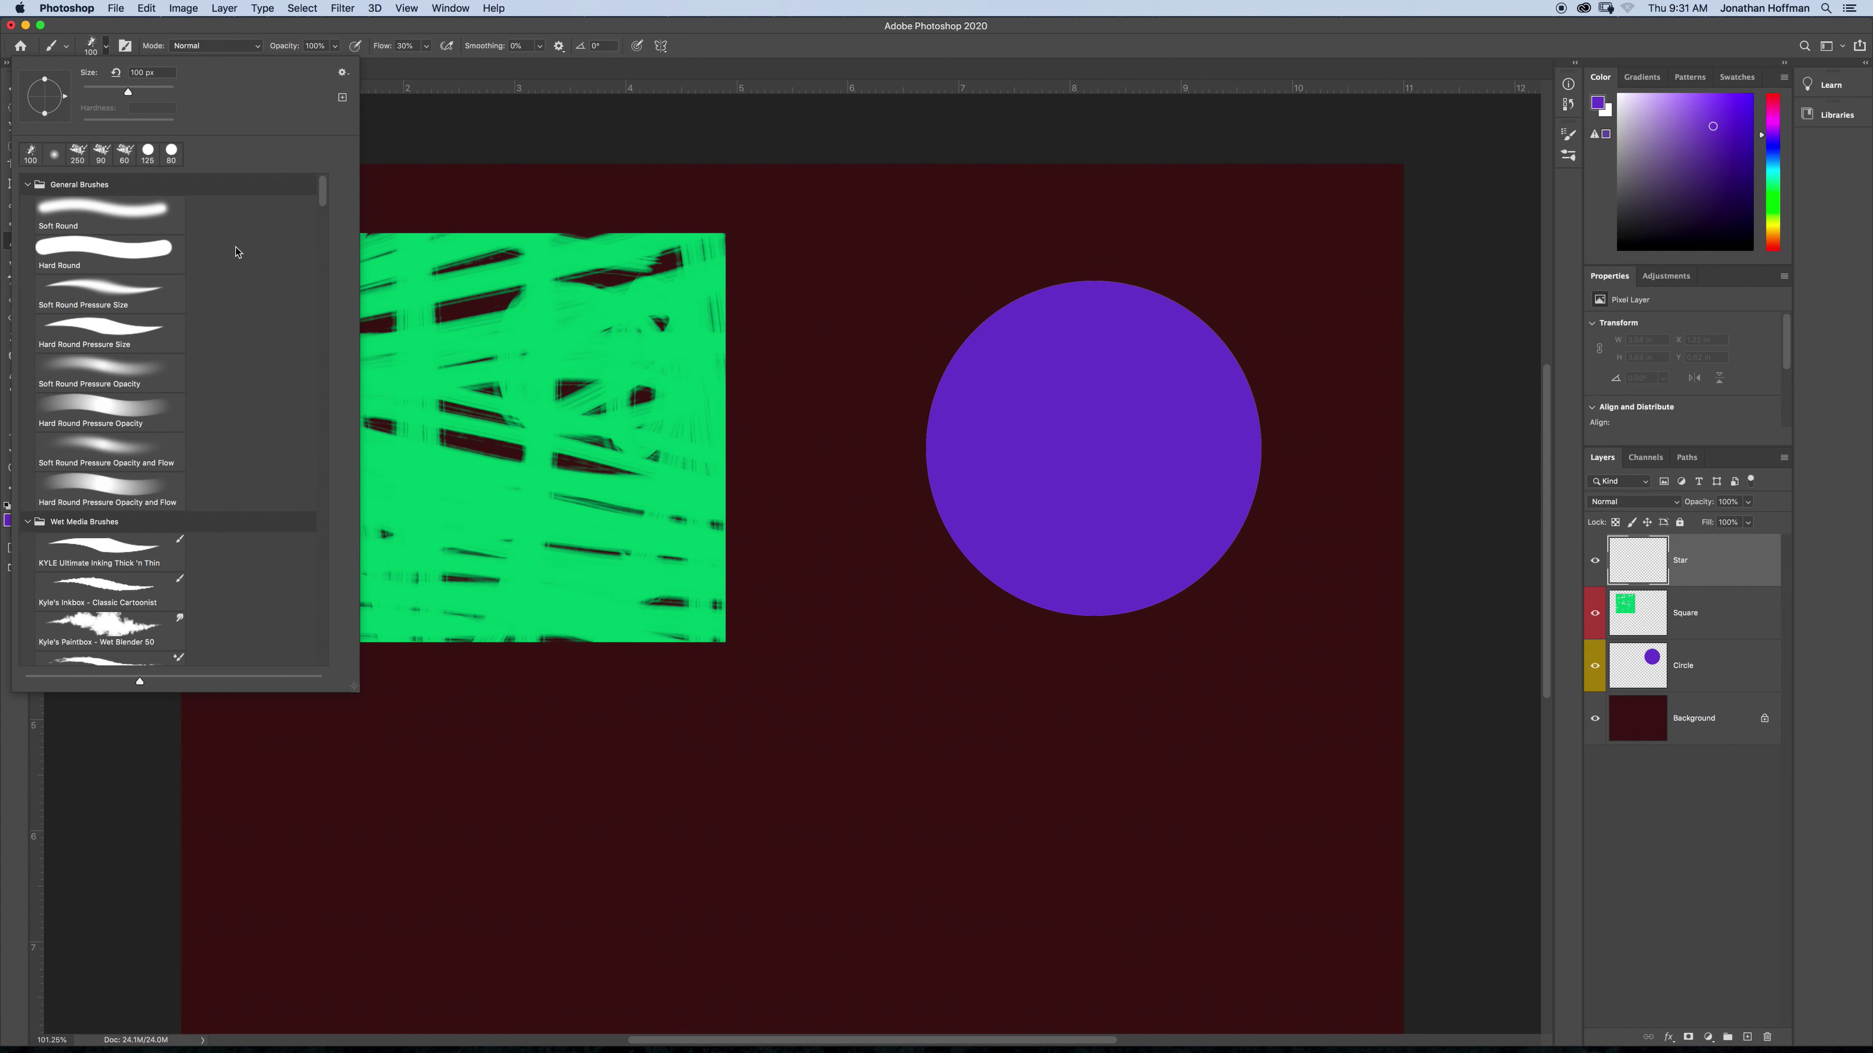
{"action": "left_click", "coordinate": [95, 251]}
{"action": "left_click", "coordinate": [726, 53]}
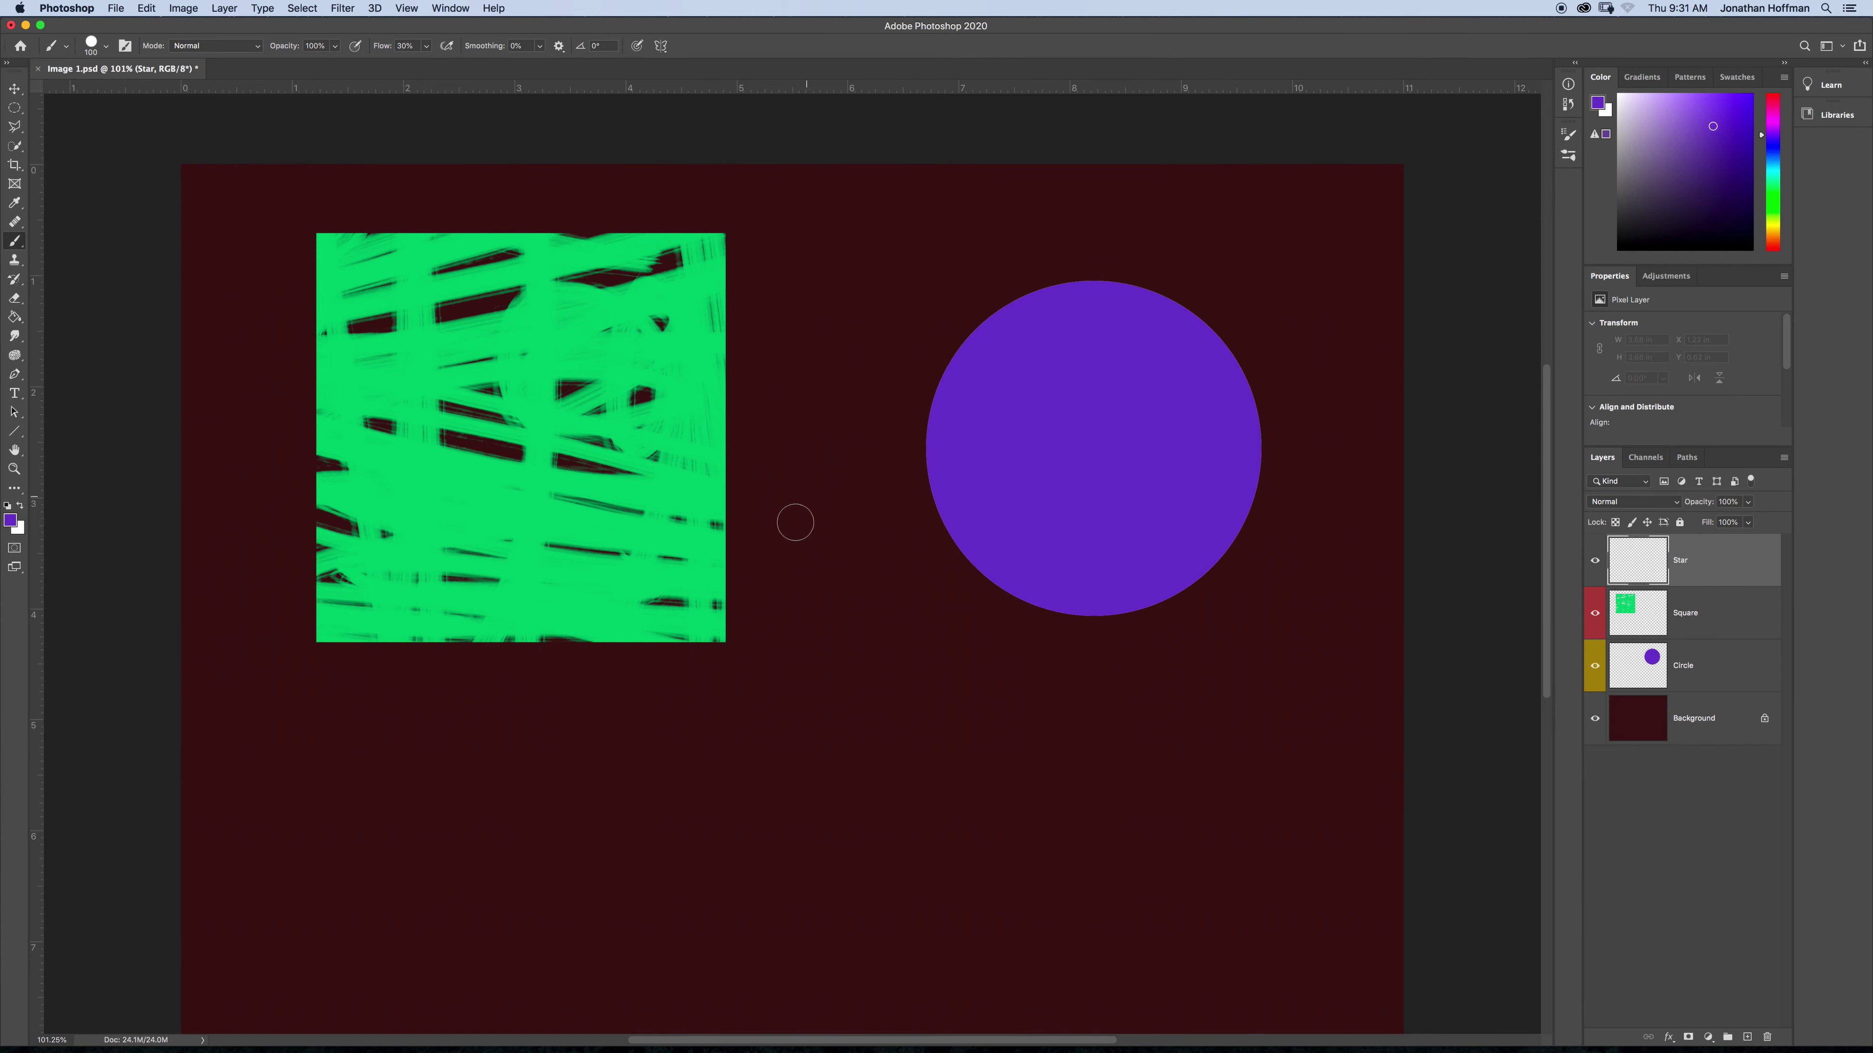
- Paint a dark green five-armed star below the square and circle
{"action": "left_click", "coordinate": [1772, 188]}
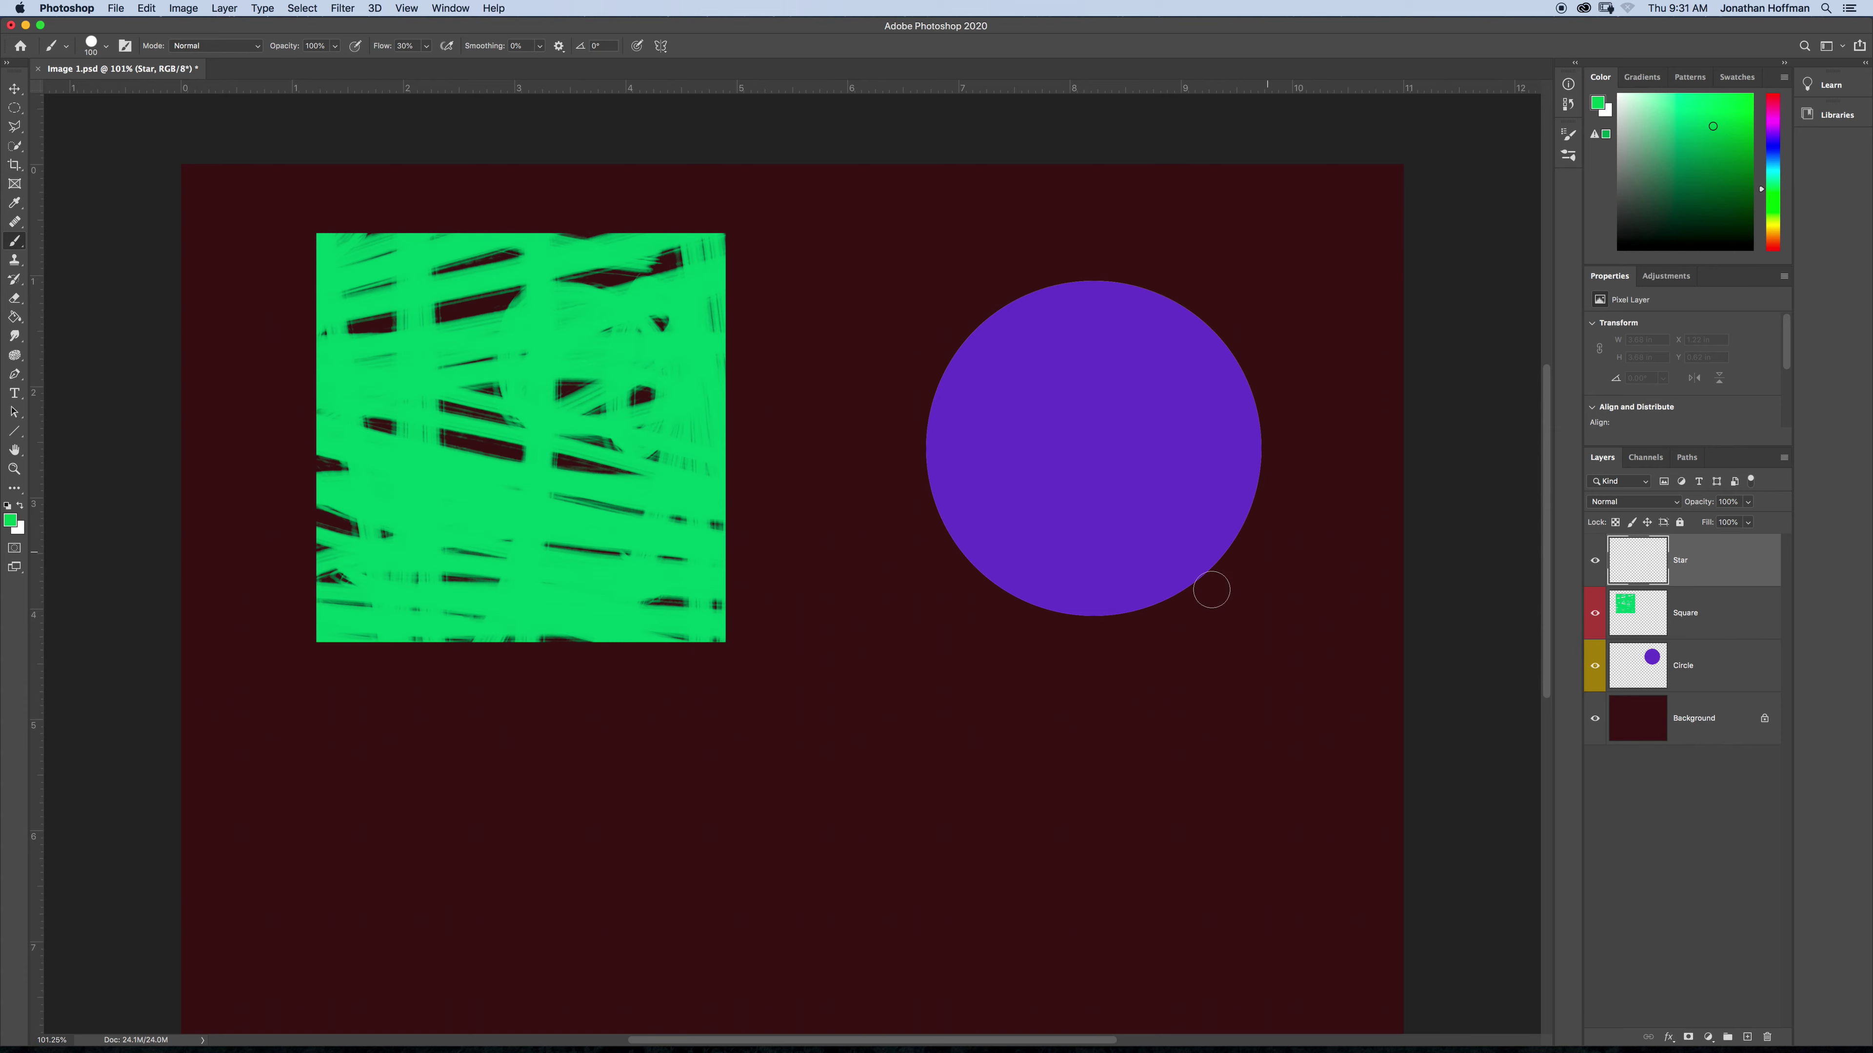
{"action": "left_click", "coordinate": [1659, 176]}
{"action": "mouse_move", "coordinate": [902, 856]}
{"action": "left_mouse_down"}
{"action": "mouse_move", "coordinate": [805, 750]}
{"action": "mouse_move", "coordinate": [742, 785]}
{"action": "mouse_move", "coordinate": [791, 776]}
{"action": "mouse_move", "coordinate": [672, 801]}
{"action": "mouse_move", "coordinate": [763, 768]}
{"action": "mouse_move", "coordinate": [811, 671]}
{"action": "mouse_move", "coordinate": [796, 785]}
{"action": "mouse_move", "coordinate": [805, 760]}
{"action": "mouse_move", "coordinate": [956, 775]}
{"action": "mouse_move", "coordinate": [797, 774]}
{"action": "mouse_move", "coordinate": [867, 813]}
{"action": "mouse_move", "coordinate": [900, 870]}
{"action": "mouse_move", "coordinate": [827, 776]}
{"action": "mouse_move", "coordinate": [755, 893]}
{"action": "mouse_move", "coordinate": [774, 797]}
{"action": "mouse_move", "coordinate": [668, 812]}
{"action": "mouse_move", "coordinate": [758, 750]}
{"action": "mouse_move", "coordinate": [807, 629]}
{"action": "mouse_move", "coordinate": [818, 727]}
{"action": "mouse_move", "coordinate": [975, 766]}
{"action": "mouse_move", "coordinate": [856, 773]}
{"action": "mouse_move", "coordinate": [913, 806]}
{"action": "mouse_move", "coordinate": [946, 890]}
{"action": "mouse_move", "coordinate": [842, 802]}
{"action": "mouse_move", "coordinate": [747, 944]}
{"action": "mouse_move", "coordinate": [754, 840]}
{"action": "mouse_move", "coordinate": [758, 918]}
{"action": "left_mouse_up"}
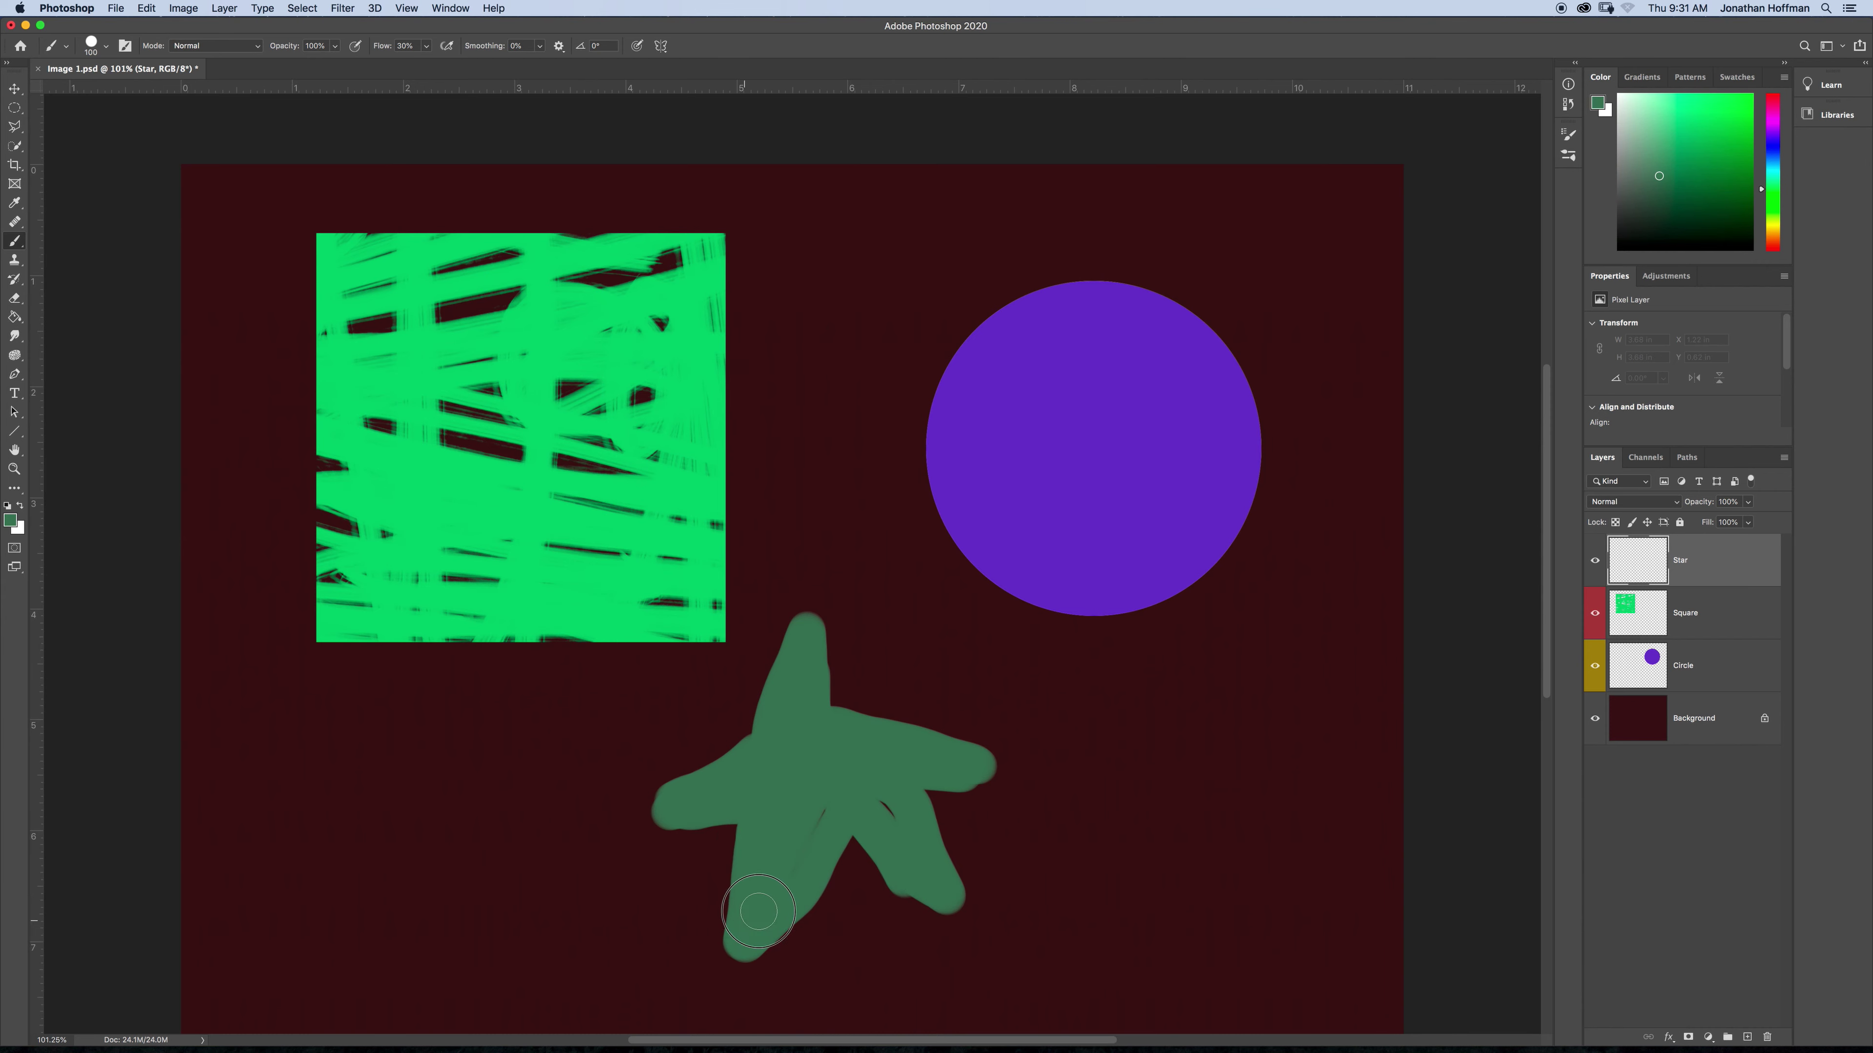
{"action": "mouse_move", "coordinate": [891, 852]}
{"action": "left_mouse_down"}
{"action": "mouse_move", "coordinate": [948, 913]}
{"action": "mouse_move", "coordinate": [855, 766]}
{"action": "mouse_move", "coordinate": [809, 635]}
{"action": "left_mouse_up"}
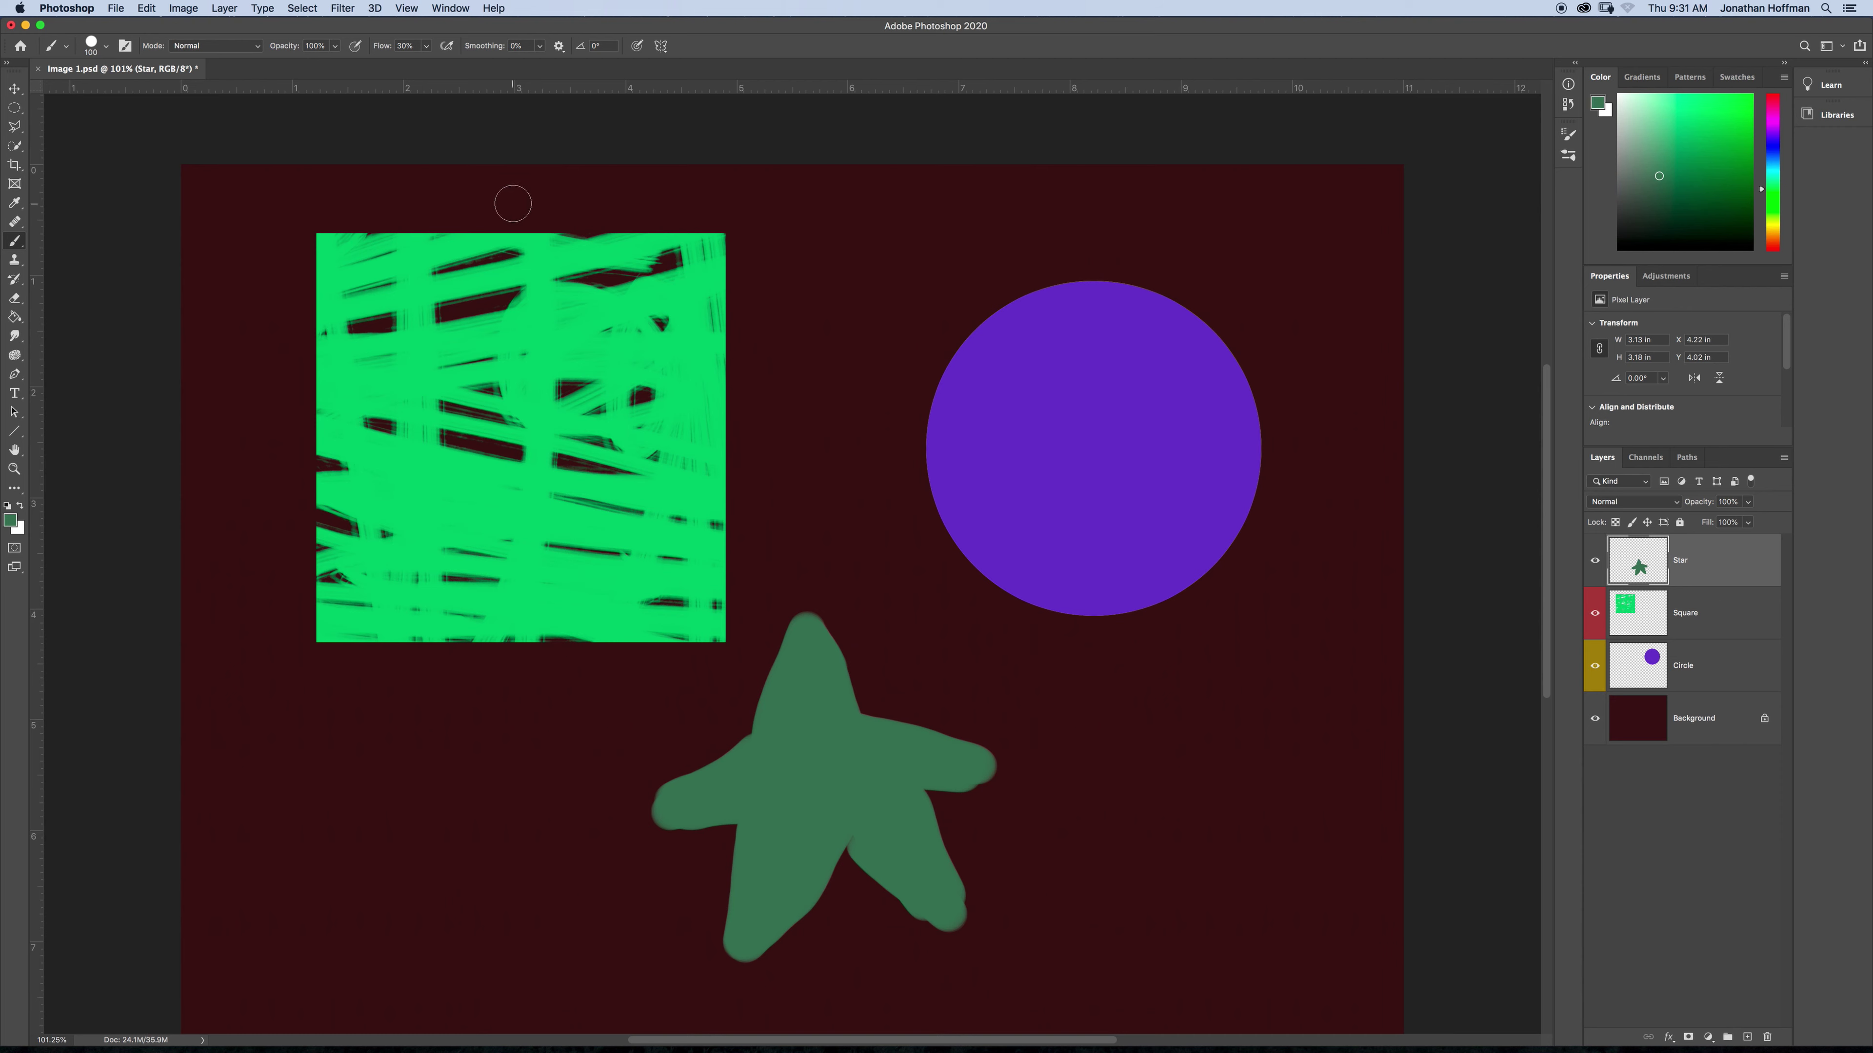
- Drag the green star up and left onto the scribbled square with the Move tool
{"action": "left_click", "coordinate": [14, 89]}
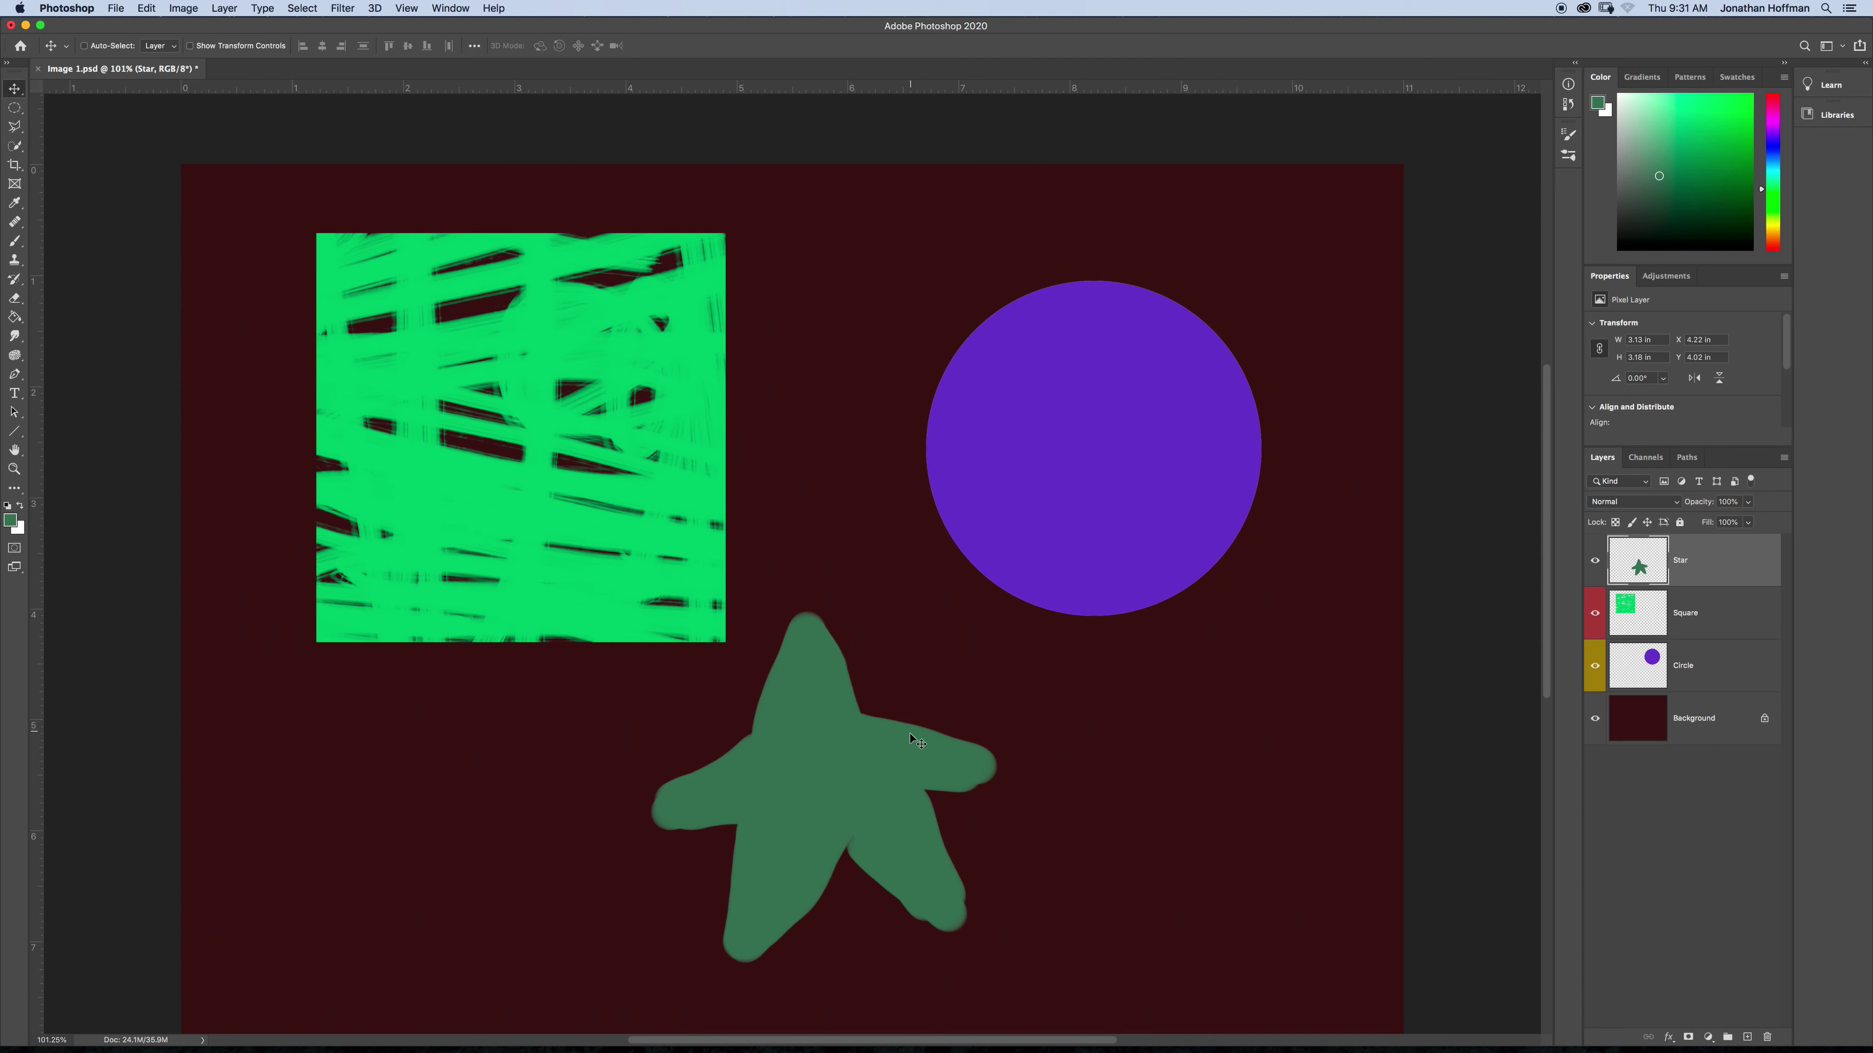
{"action": "left_click_drag", "start_coordinate": [827, 803], "coordinate": [831, 530]}
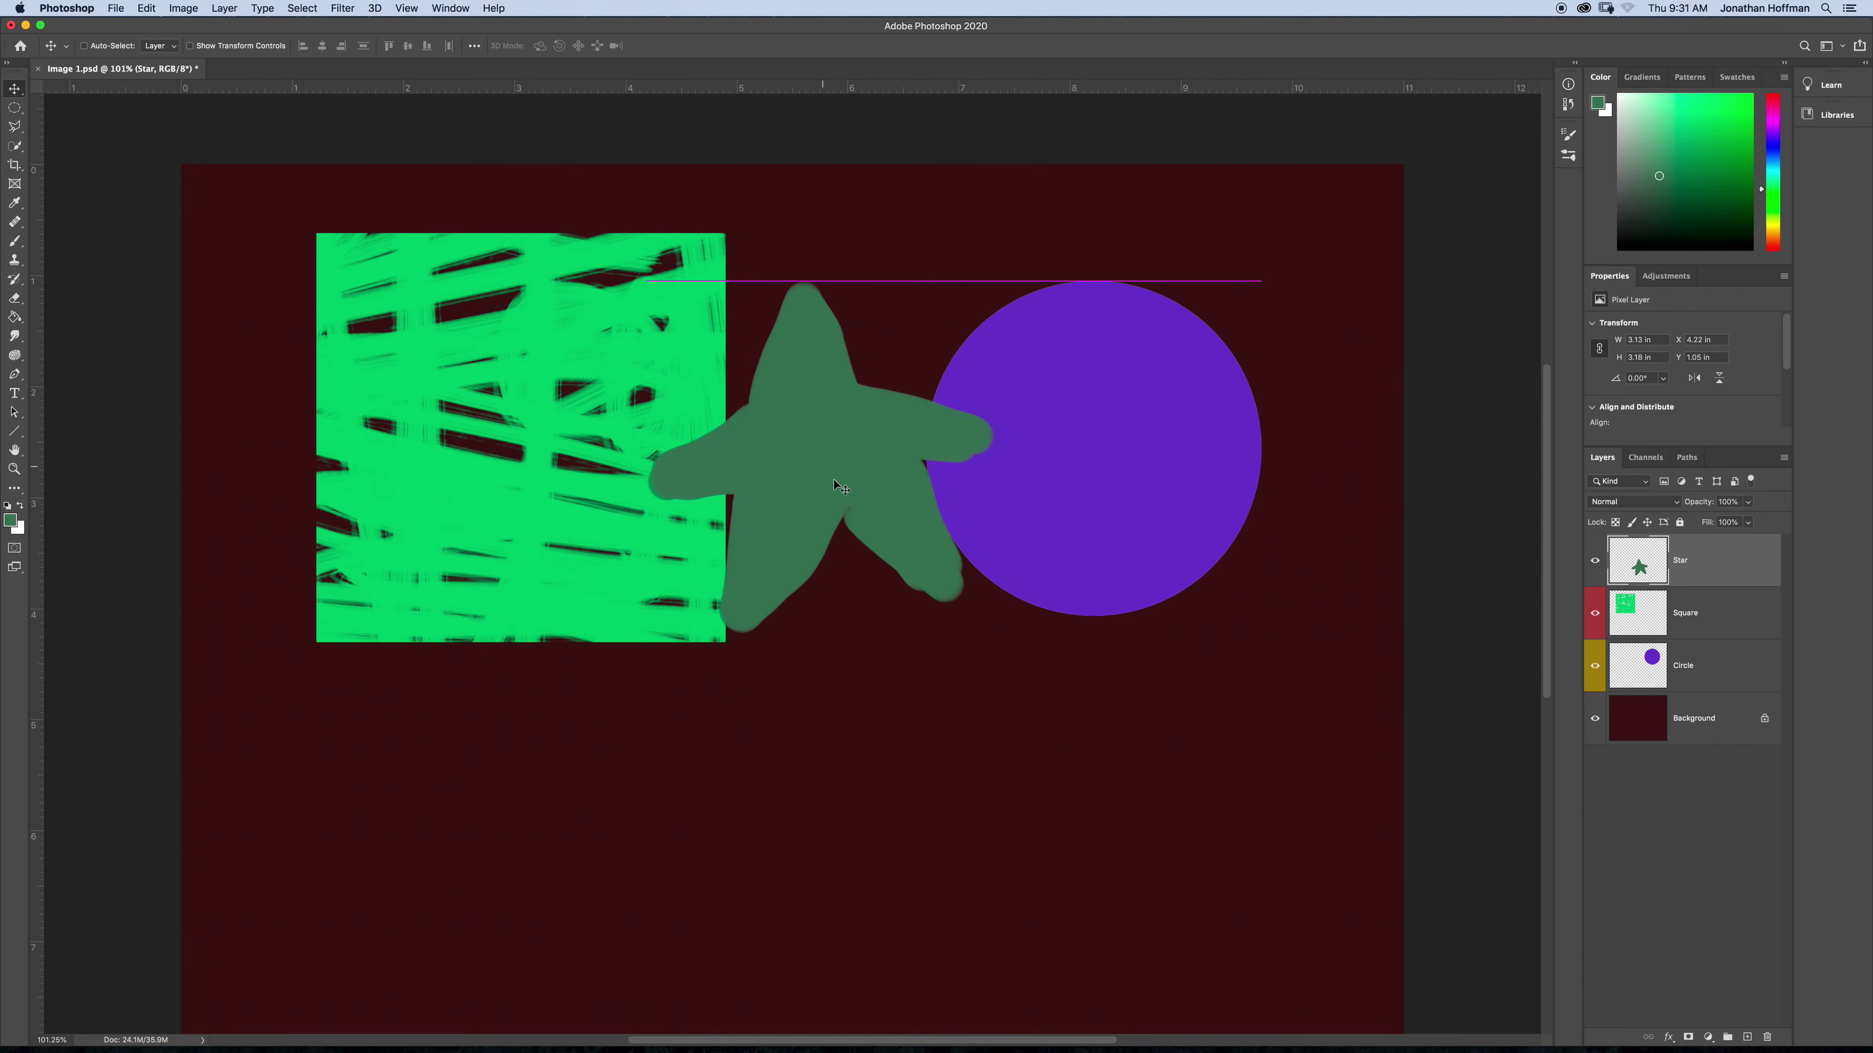
{"action": "left_click_drag", "start_coordinate": [834, 479], "coordinate": [962, 390]}
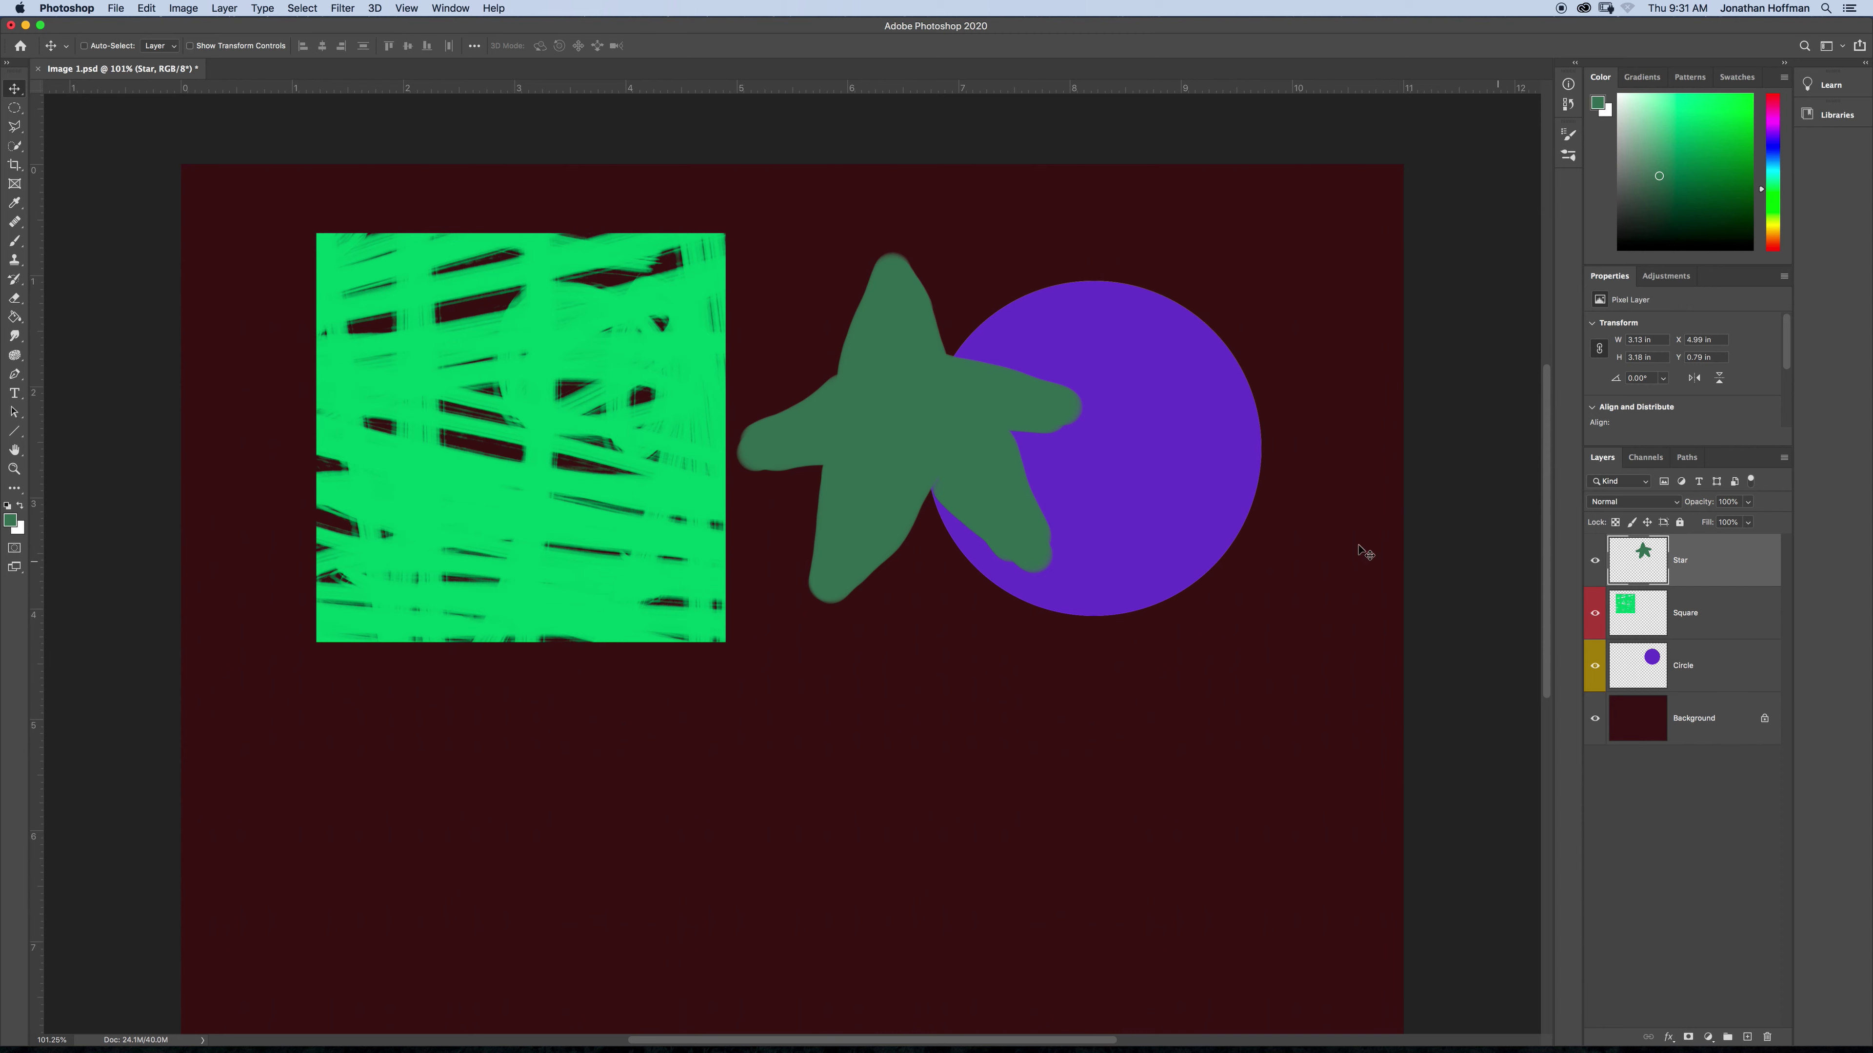
{"action": "left_click_drag", "start_coordinate": [917, 516], "coordinate": [897, 780]}
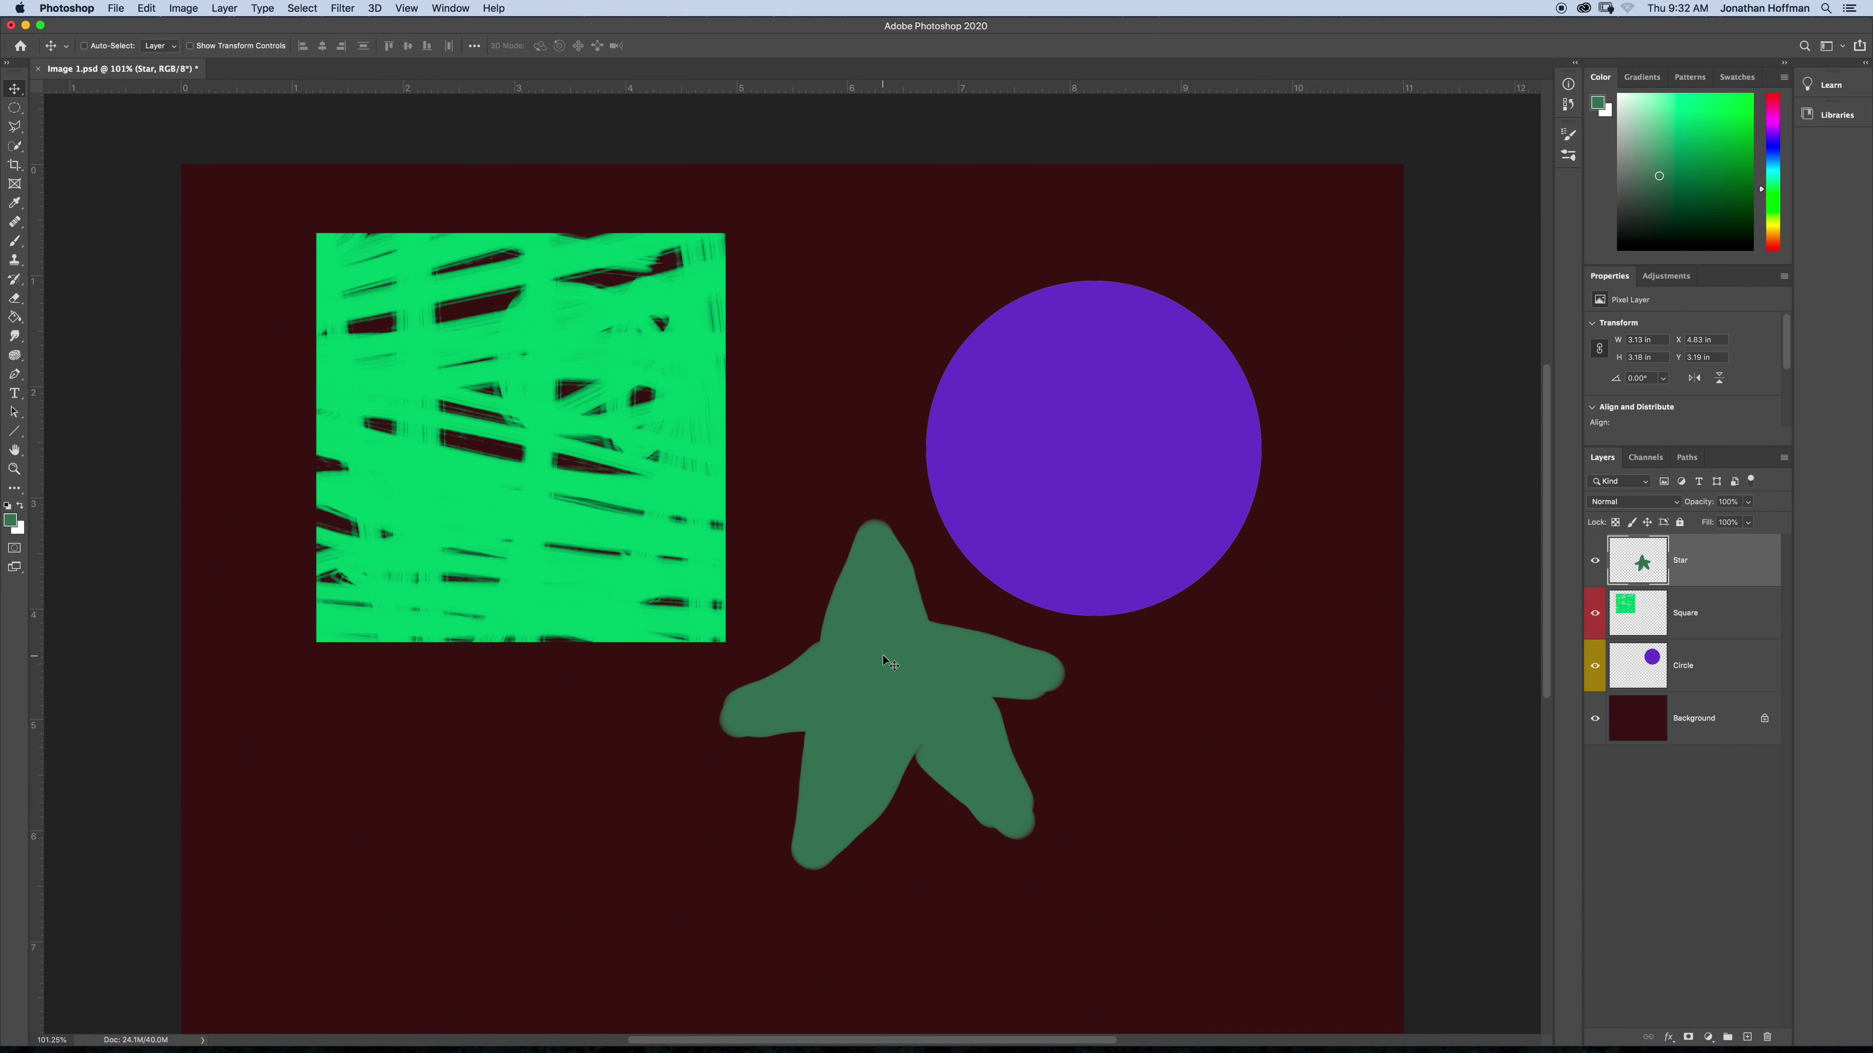
{"action": "left_click_drag", "start_coordinate": [883, 654], "coordinate": [532, 424]}
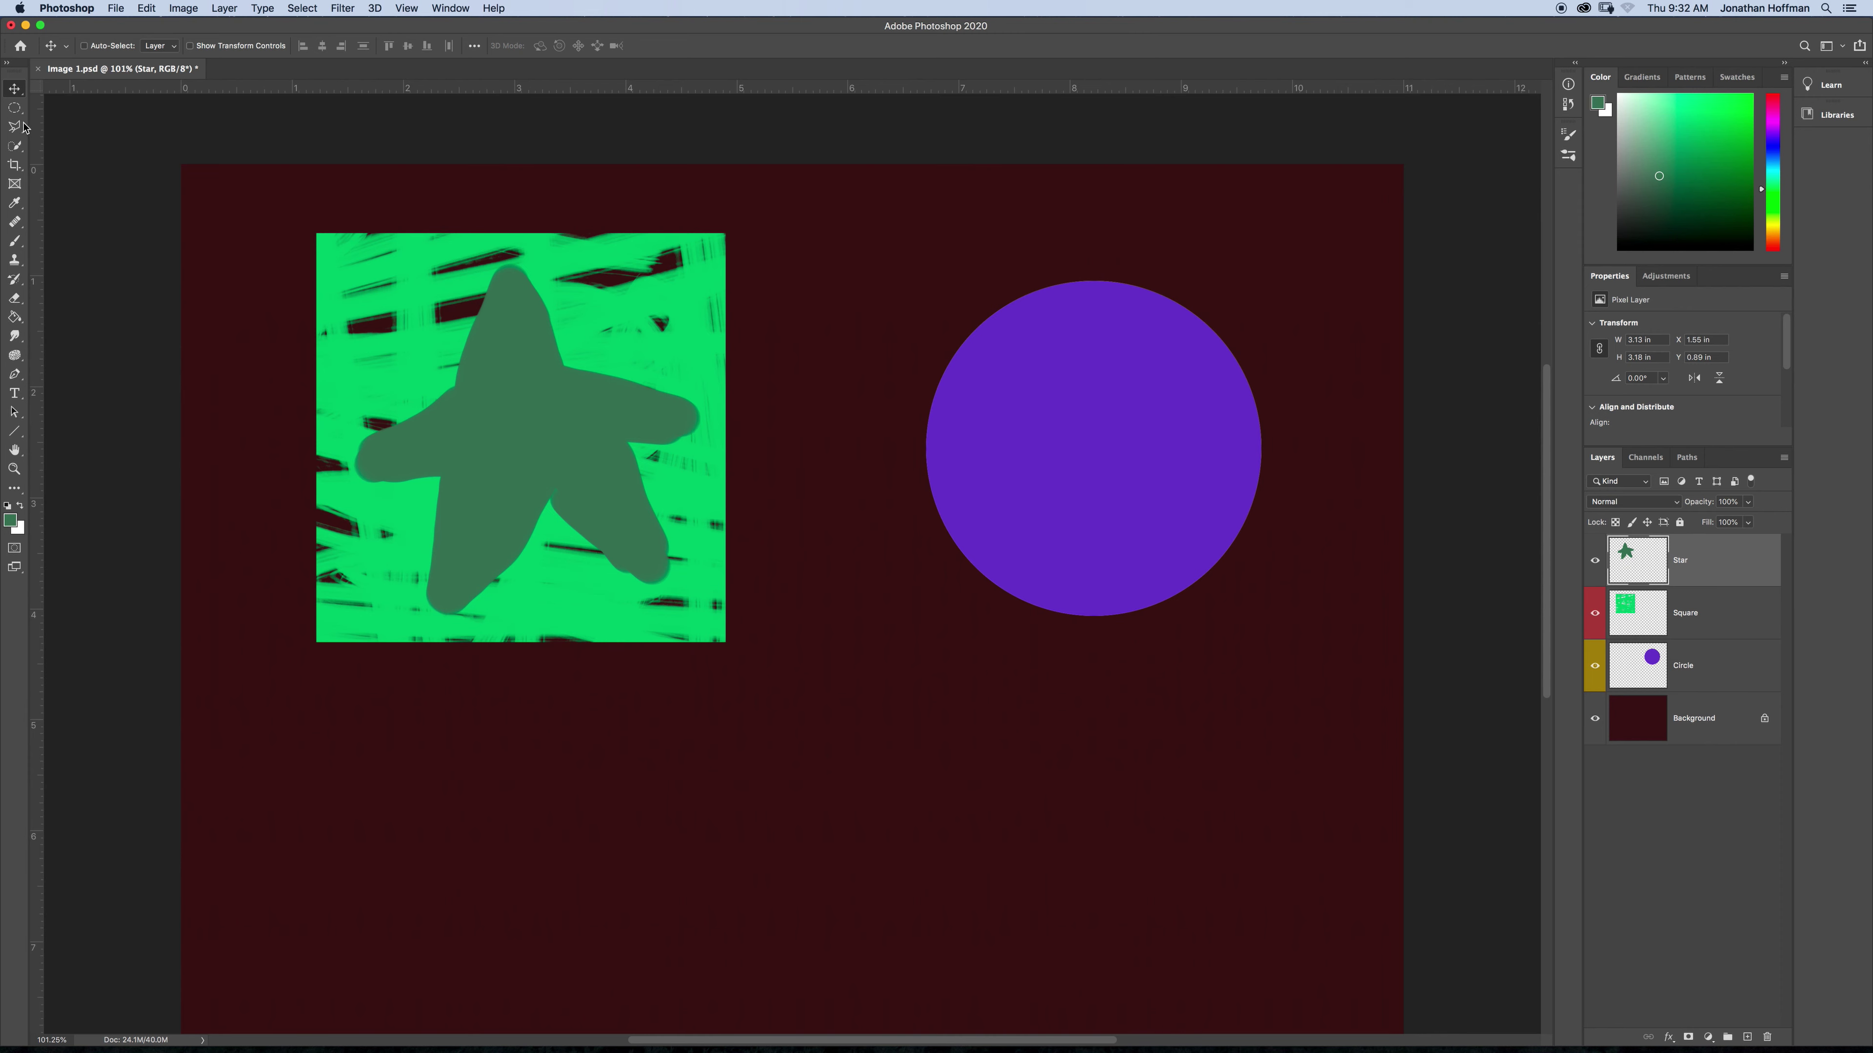
- Switch the marquee to the Elliptical Marquee Tool from the toolbar flyout
{"action": "left_click", "coordinate": [29, 107]}
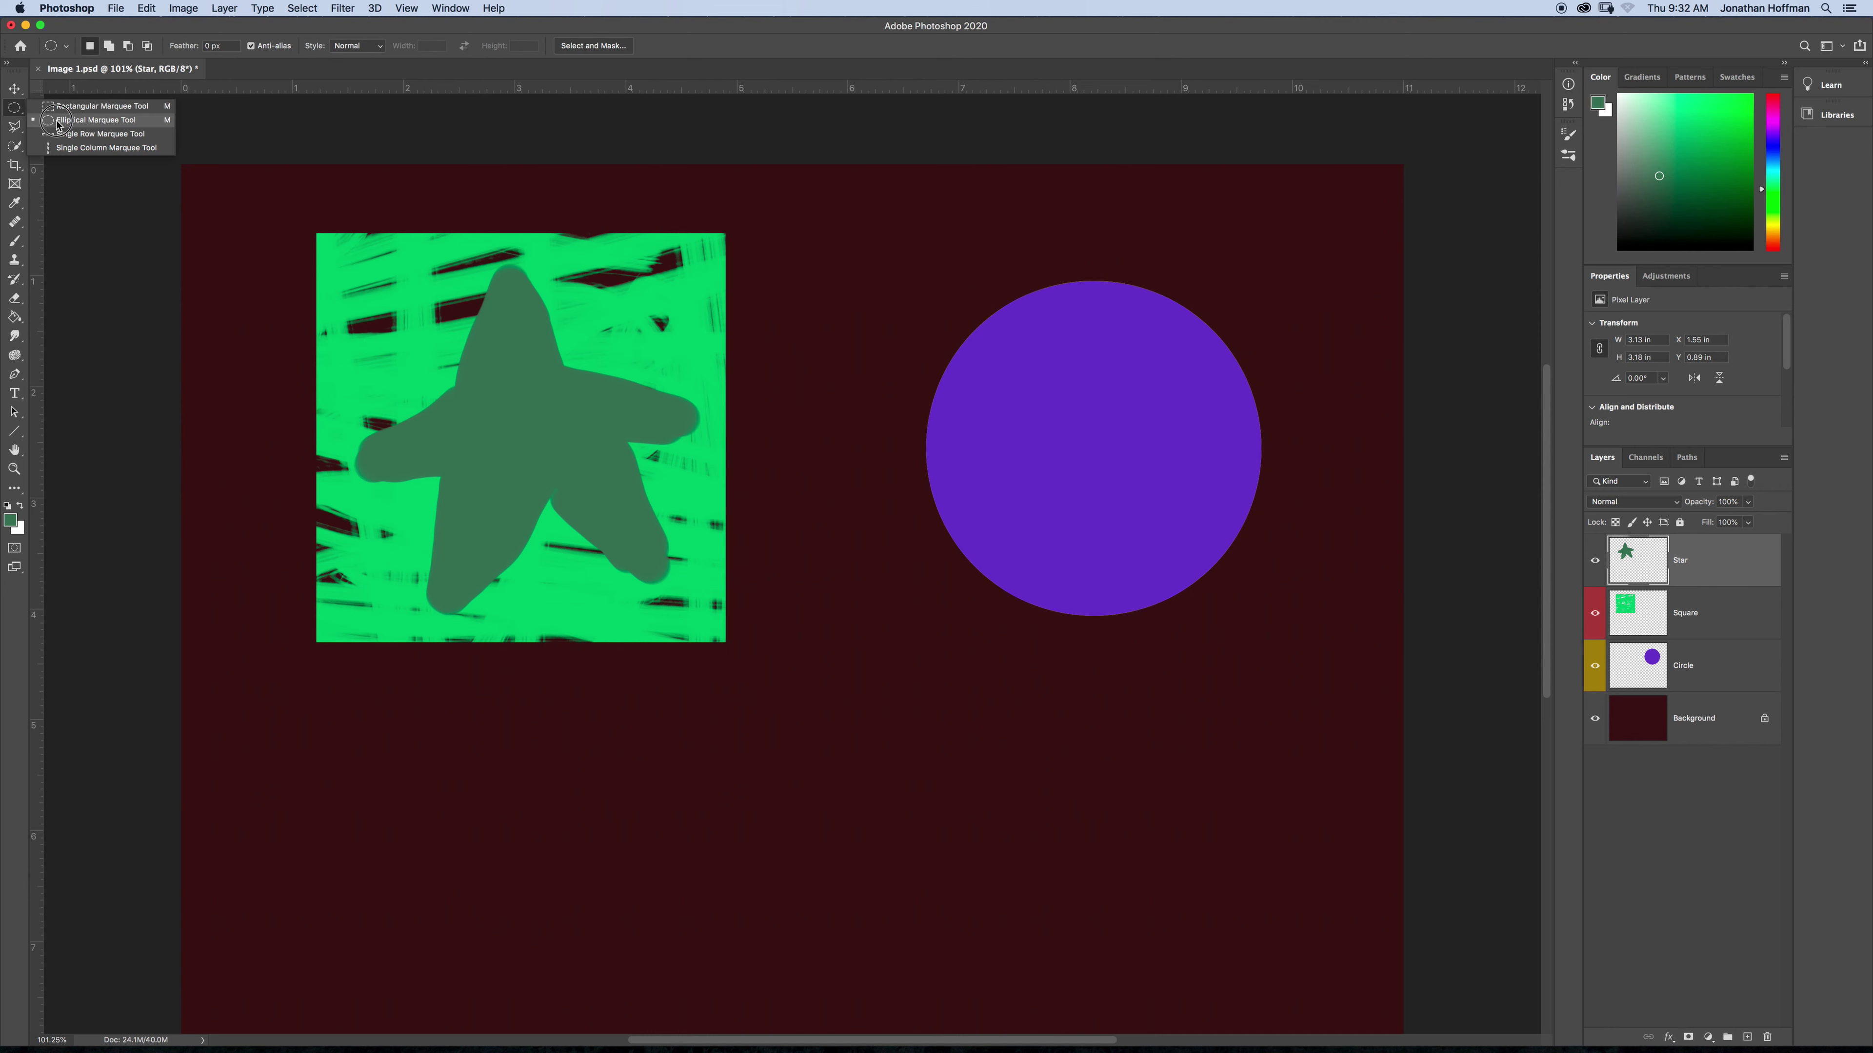
{"action": "left_click", "coordinate": [13, 111]}
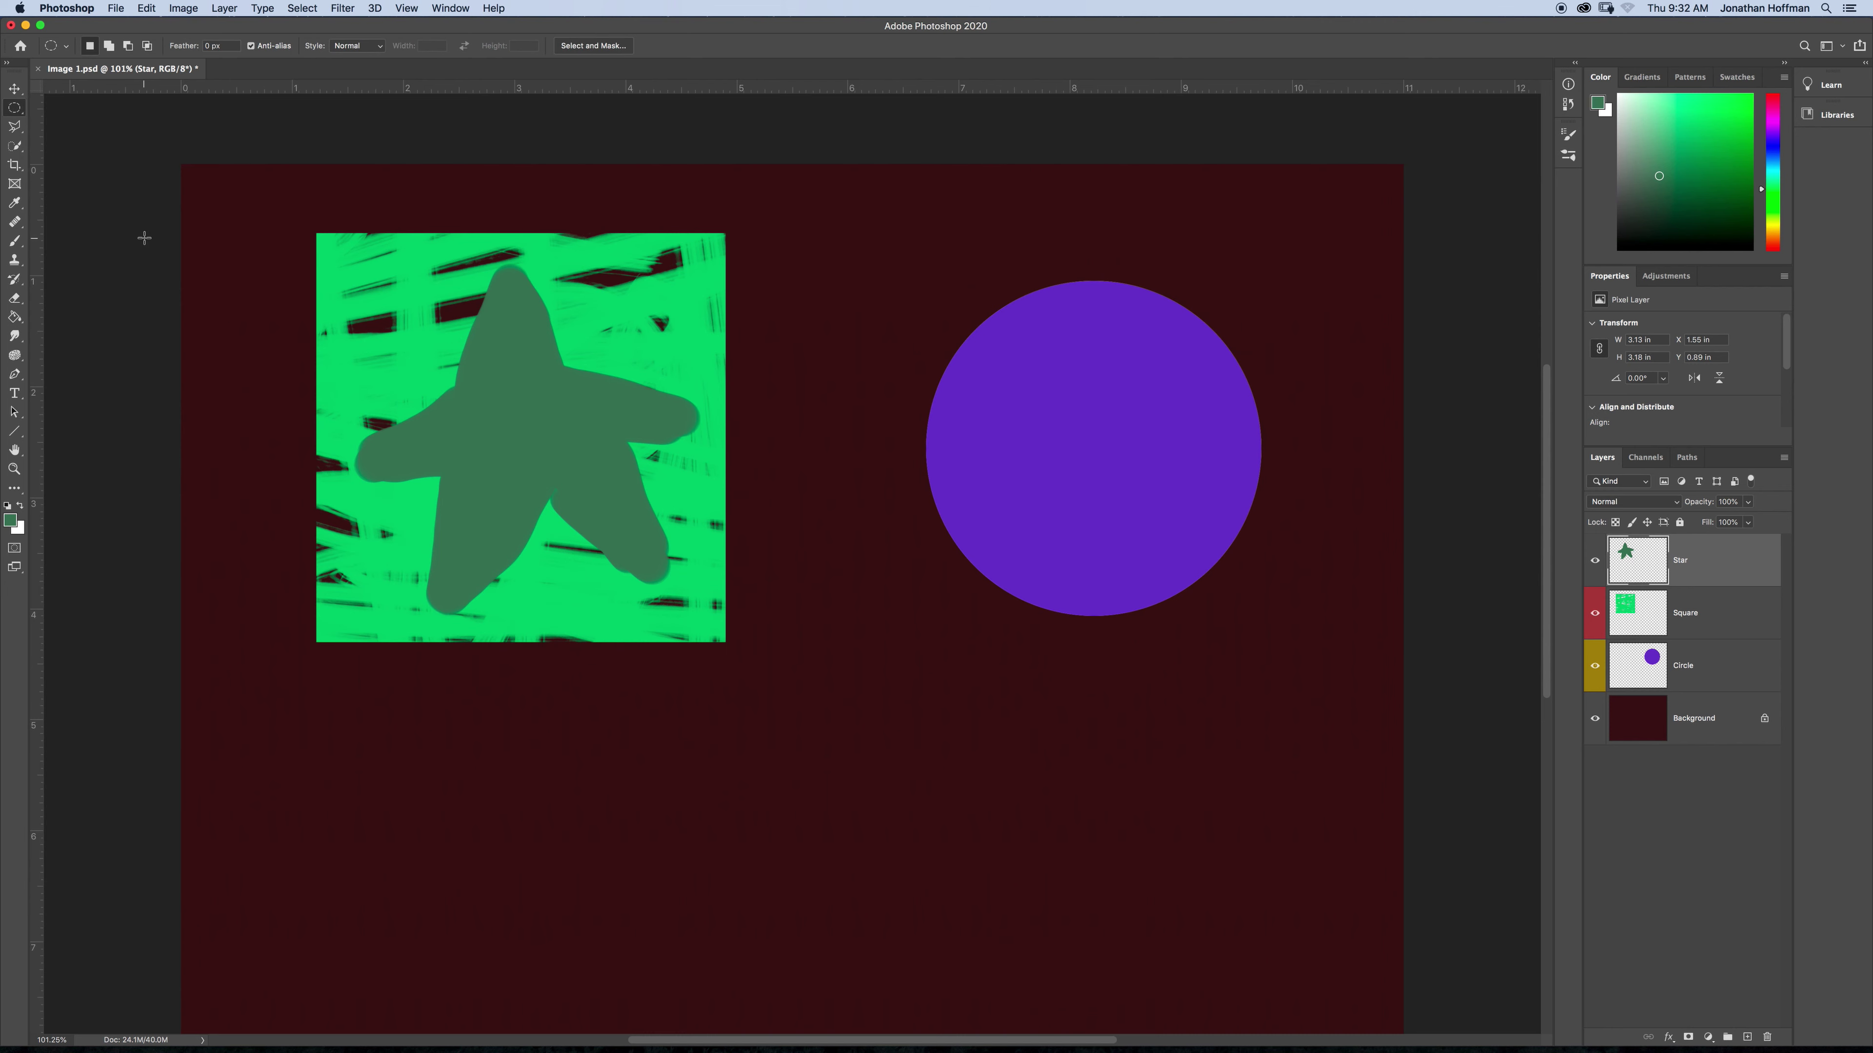